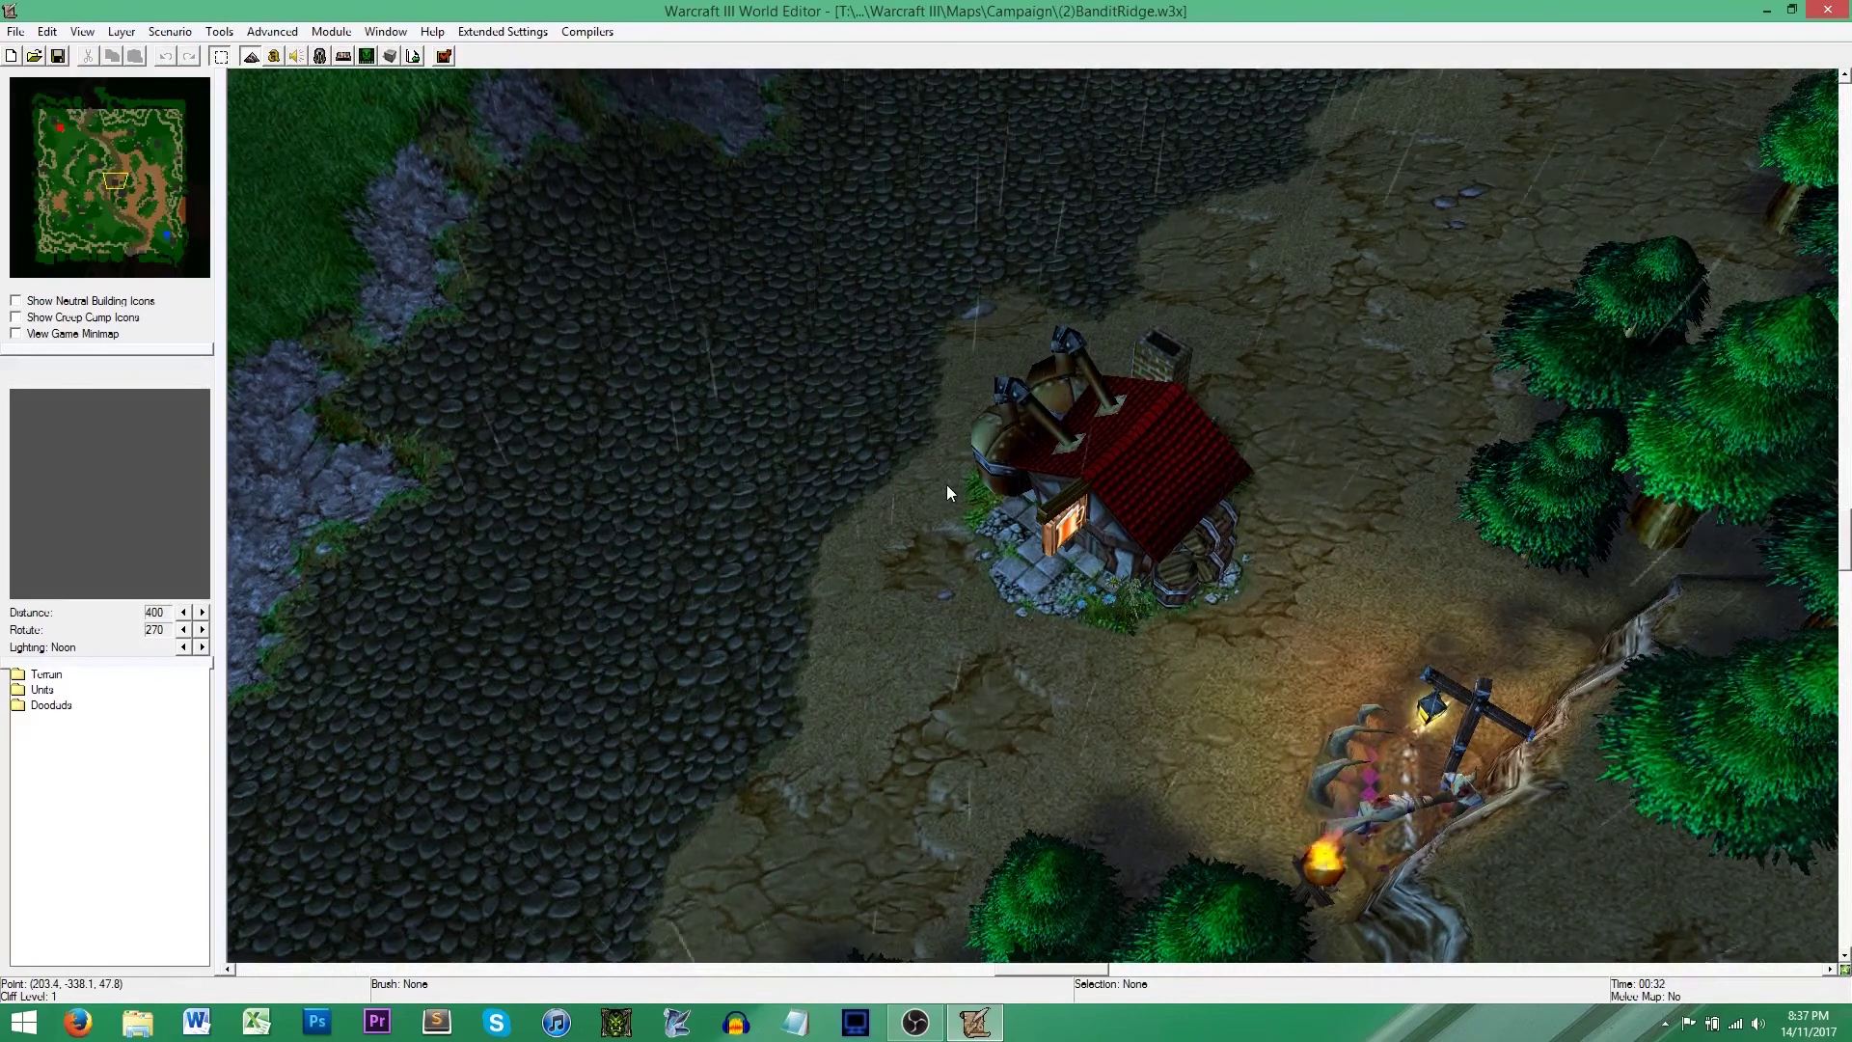
{"action": "scroll", "coordinate": [971, 490], "scroll_direction": "down", "scroll_amount": 3}
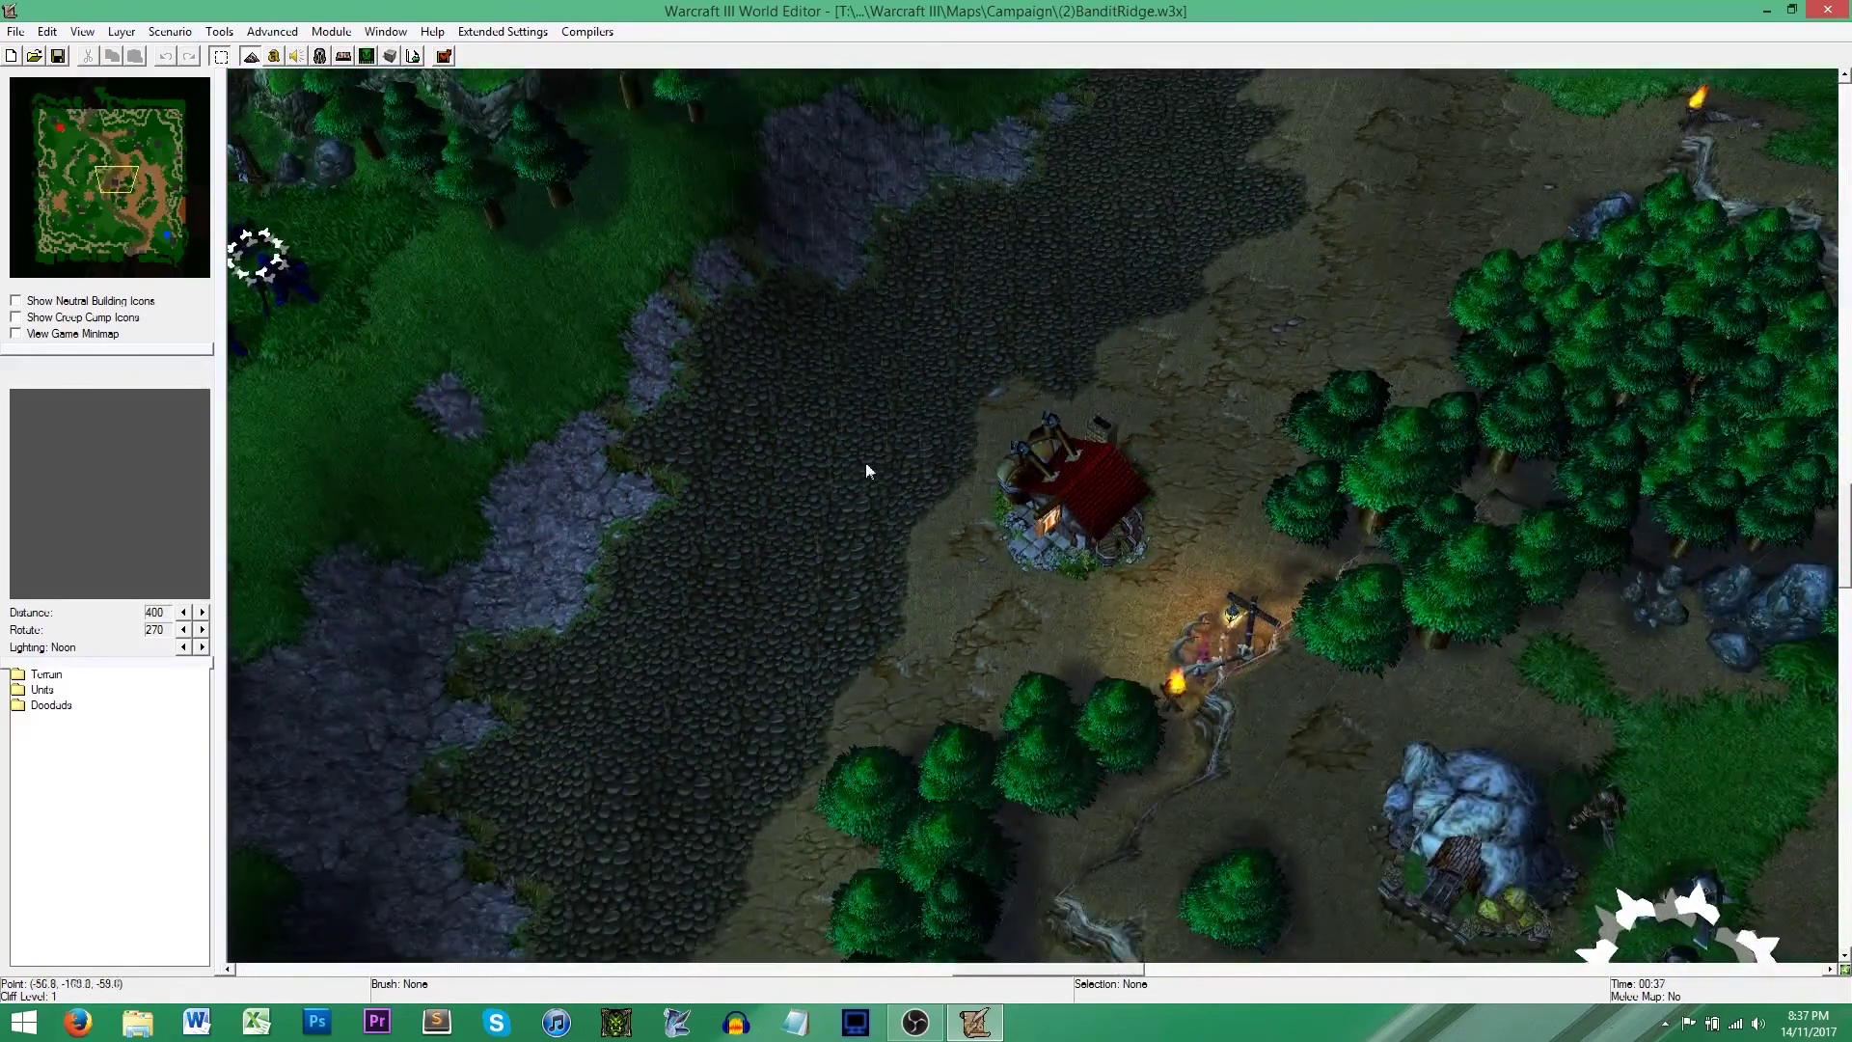
{"action": "left_click", "coordinate": [77, 143]}
{"action": "left_click_drag", "start_coordinate": [77, 143], "coordinate": [122, 193]}
{"action": "right_click_drag", "start_coordinate": [689, 339], "coordinate": [835, 448]}
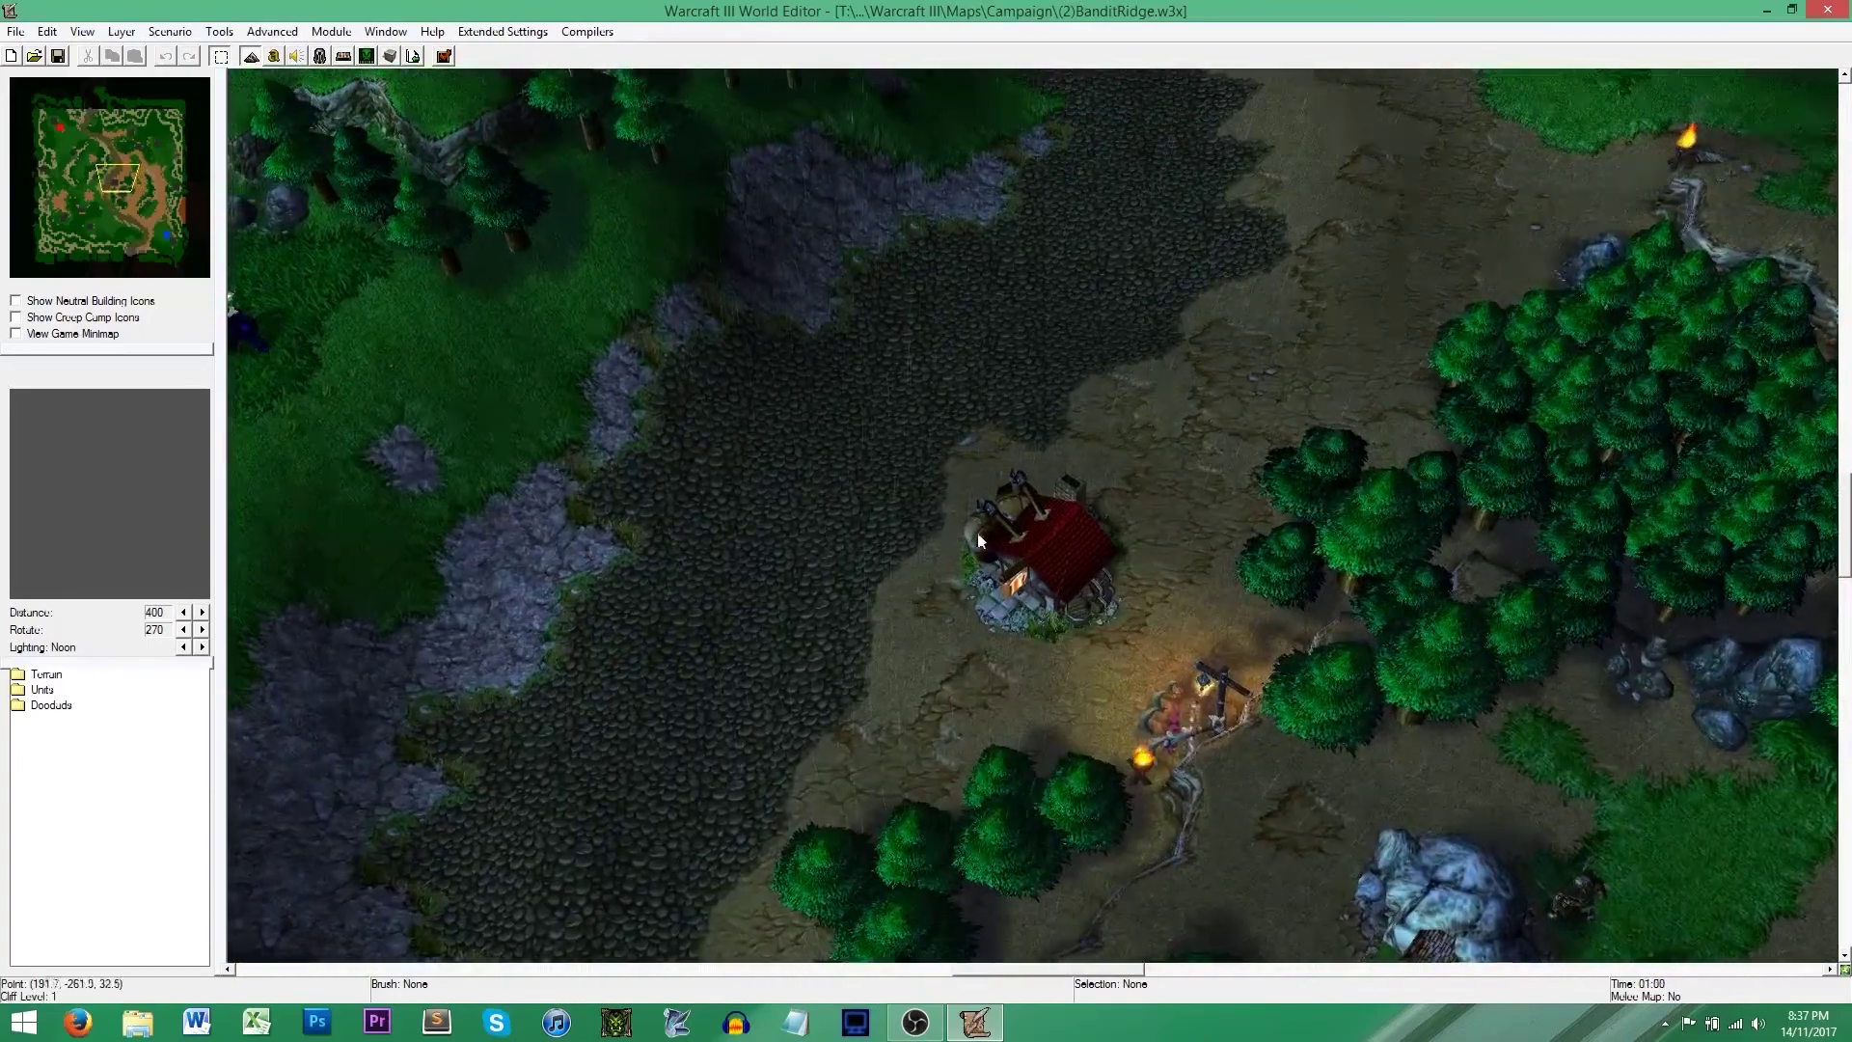
{"action": "right_click_drag", "start_coordinate": [823, 514], "coordinate": [905, 544]}
{"action": "scroll", "coordinate": [869, 571], "scroll_direction": "up", "scroll_amount": 3}
{"action": "right_click_drag", "start_coordinate": [997, 620], "coordinate": [864, 579]}
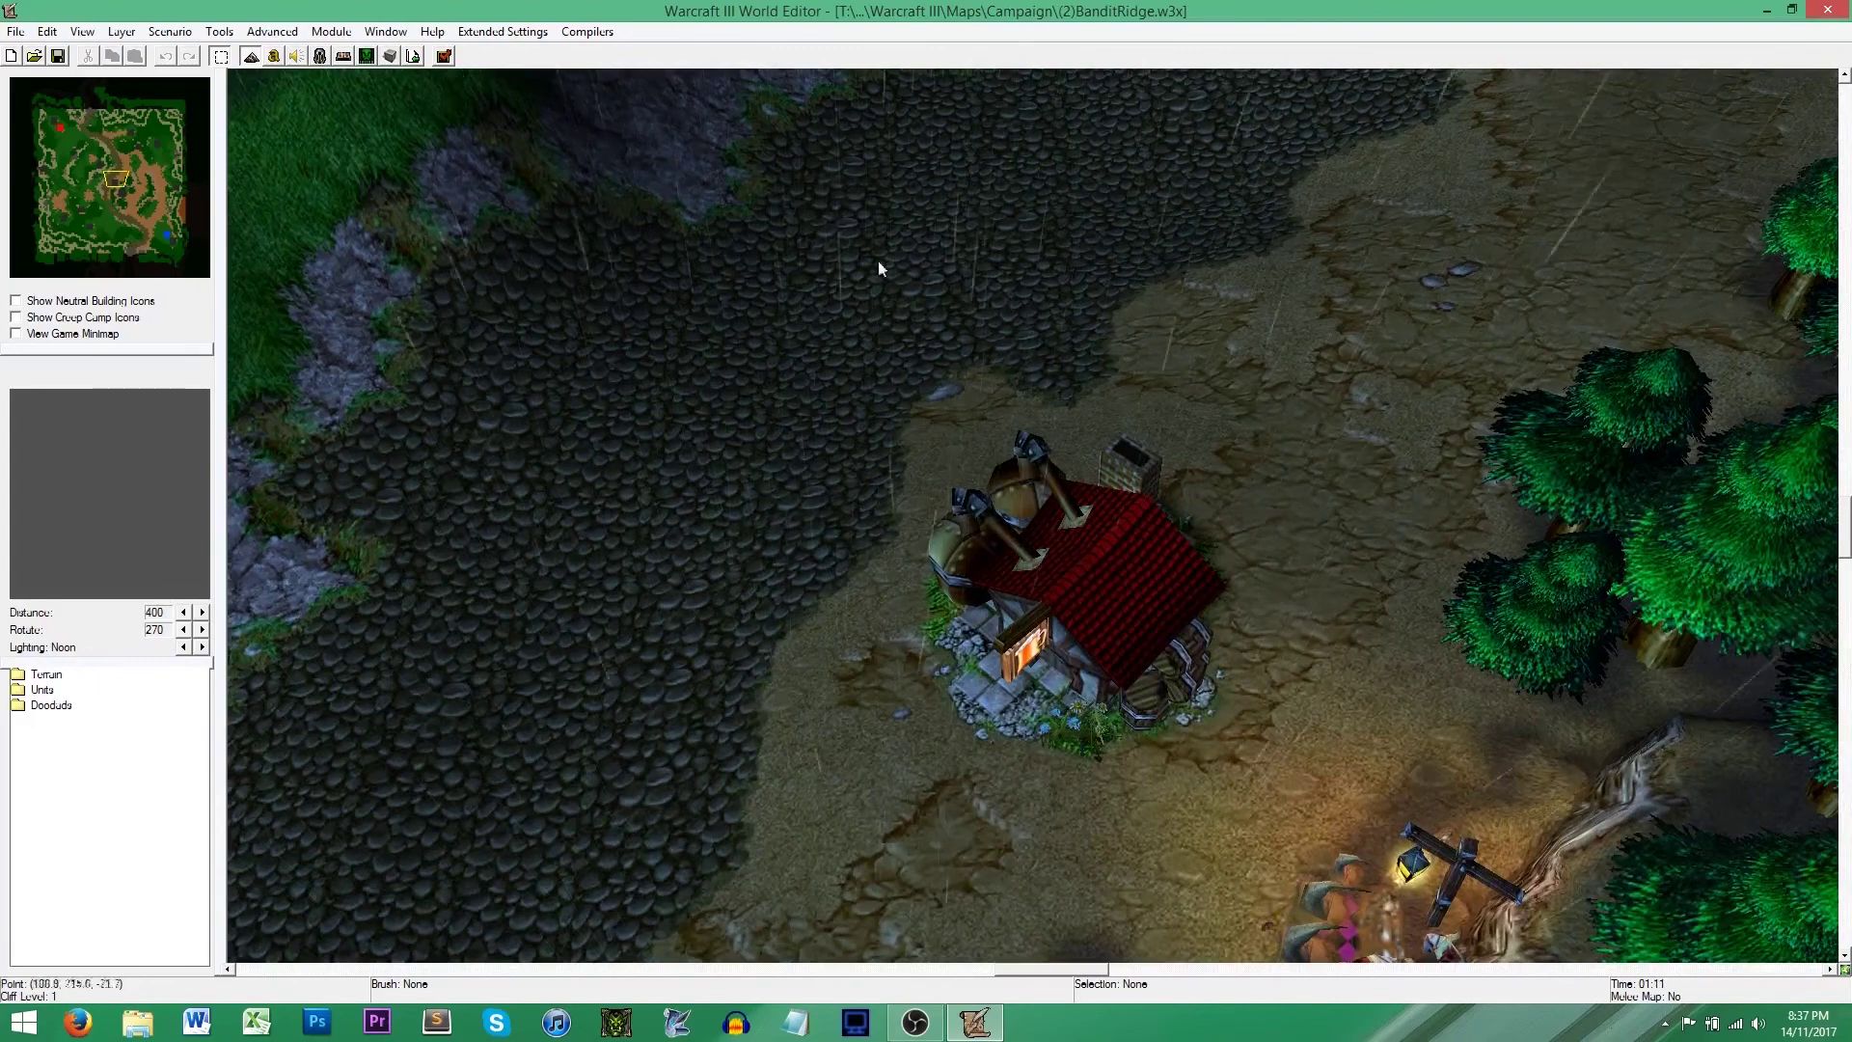
- Open the Campaign Editor and name the campaign "New Campaign"
{"action": "left_click", "coordinate": [343, 57]}
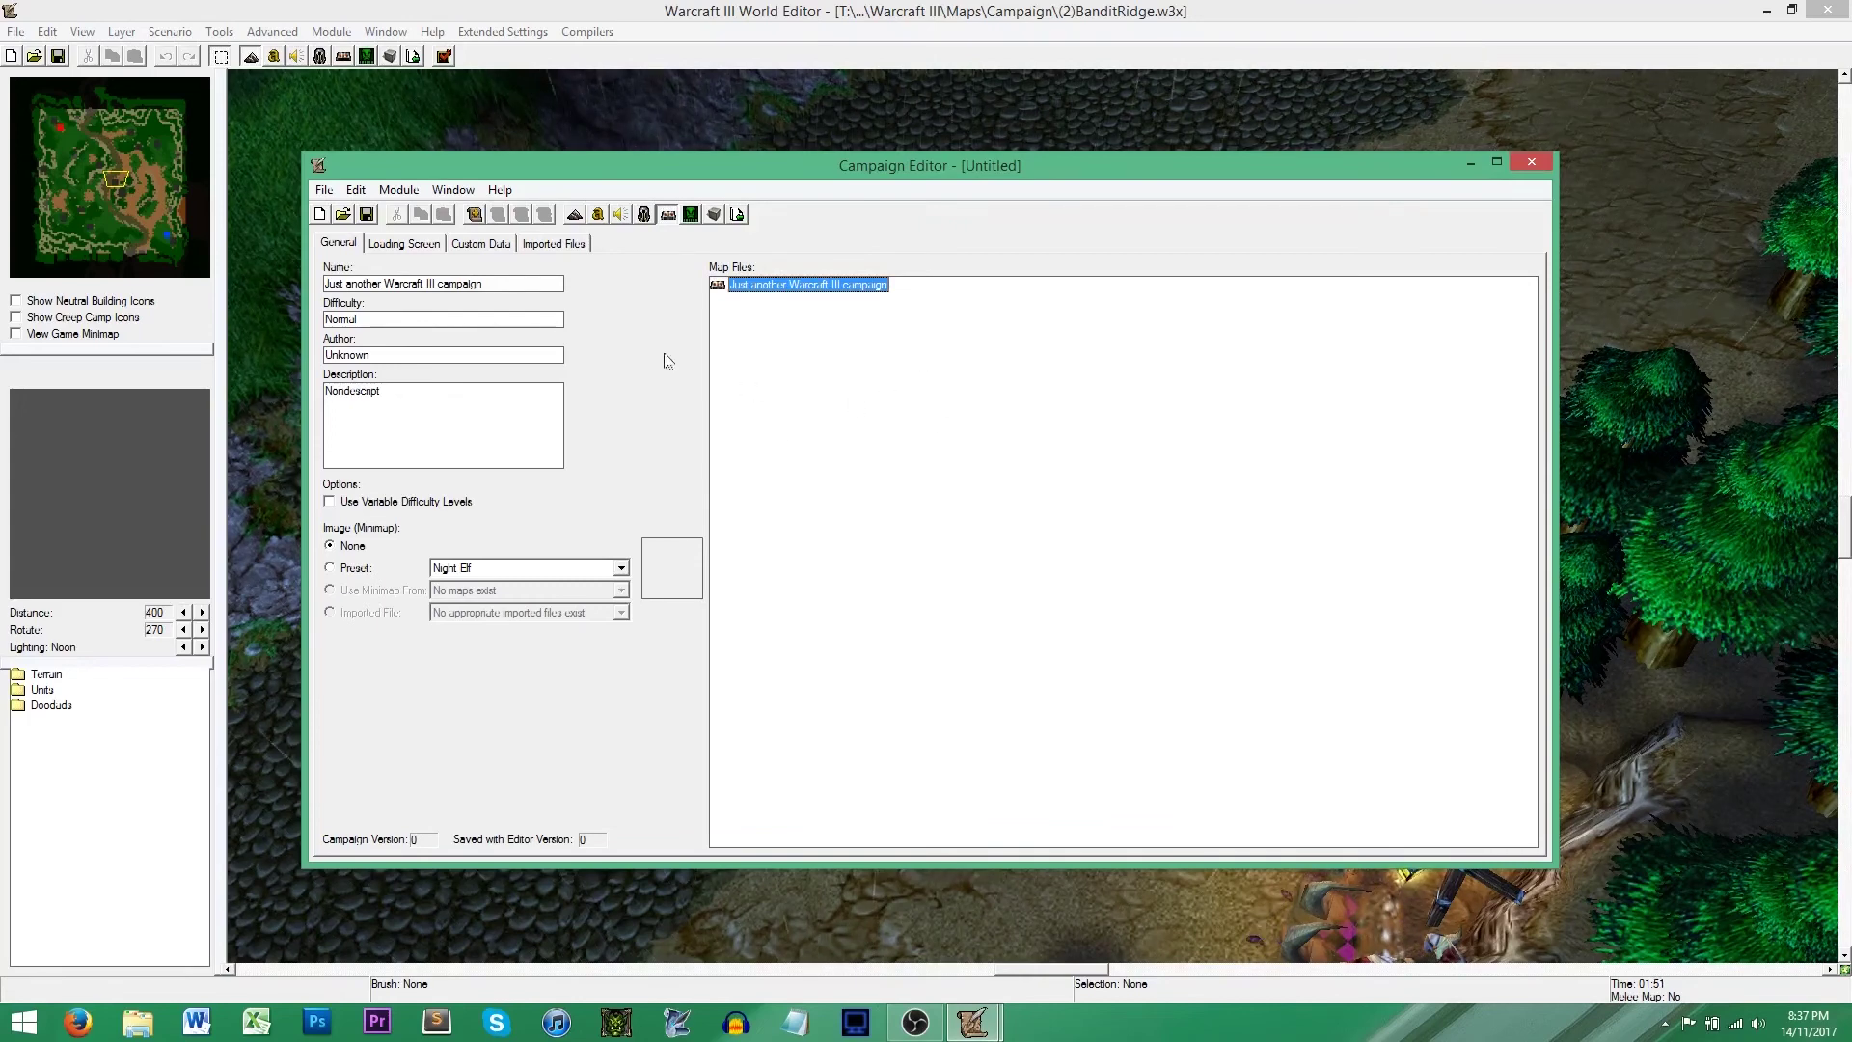
{"action": "left_click_drag", "start_coordinate": [521, 284], "coordinate": [331, 281]}
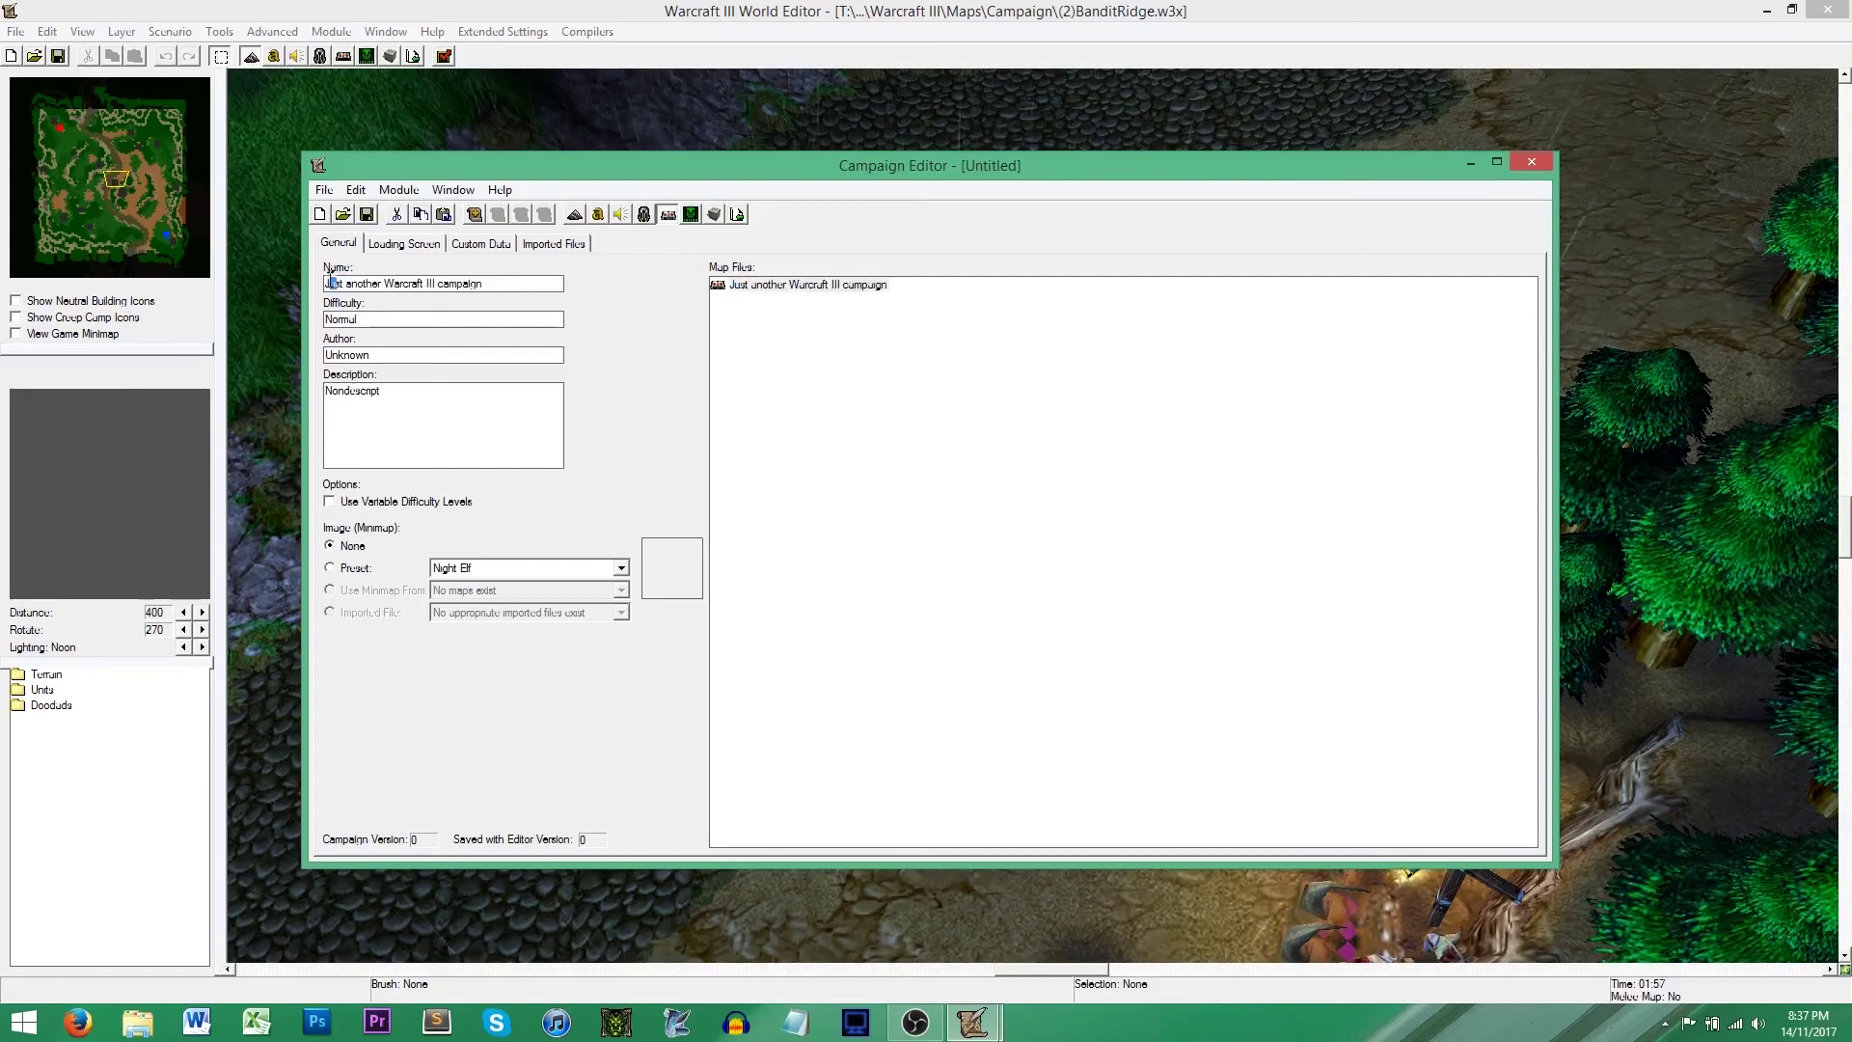
{"action": "left_click_drag", "start_coordinate": [510, 286], "coordinate": [291, 279]}
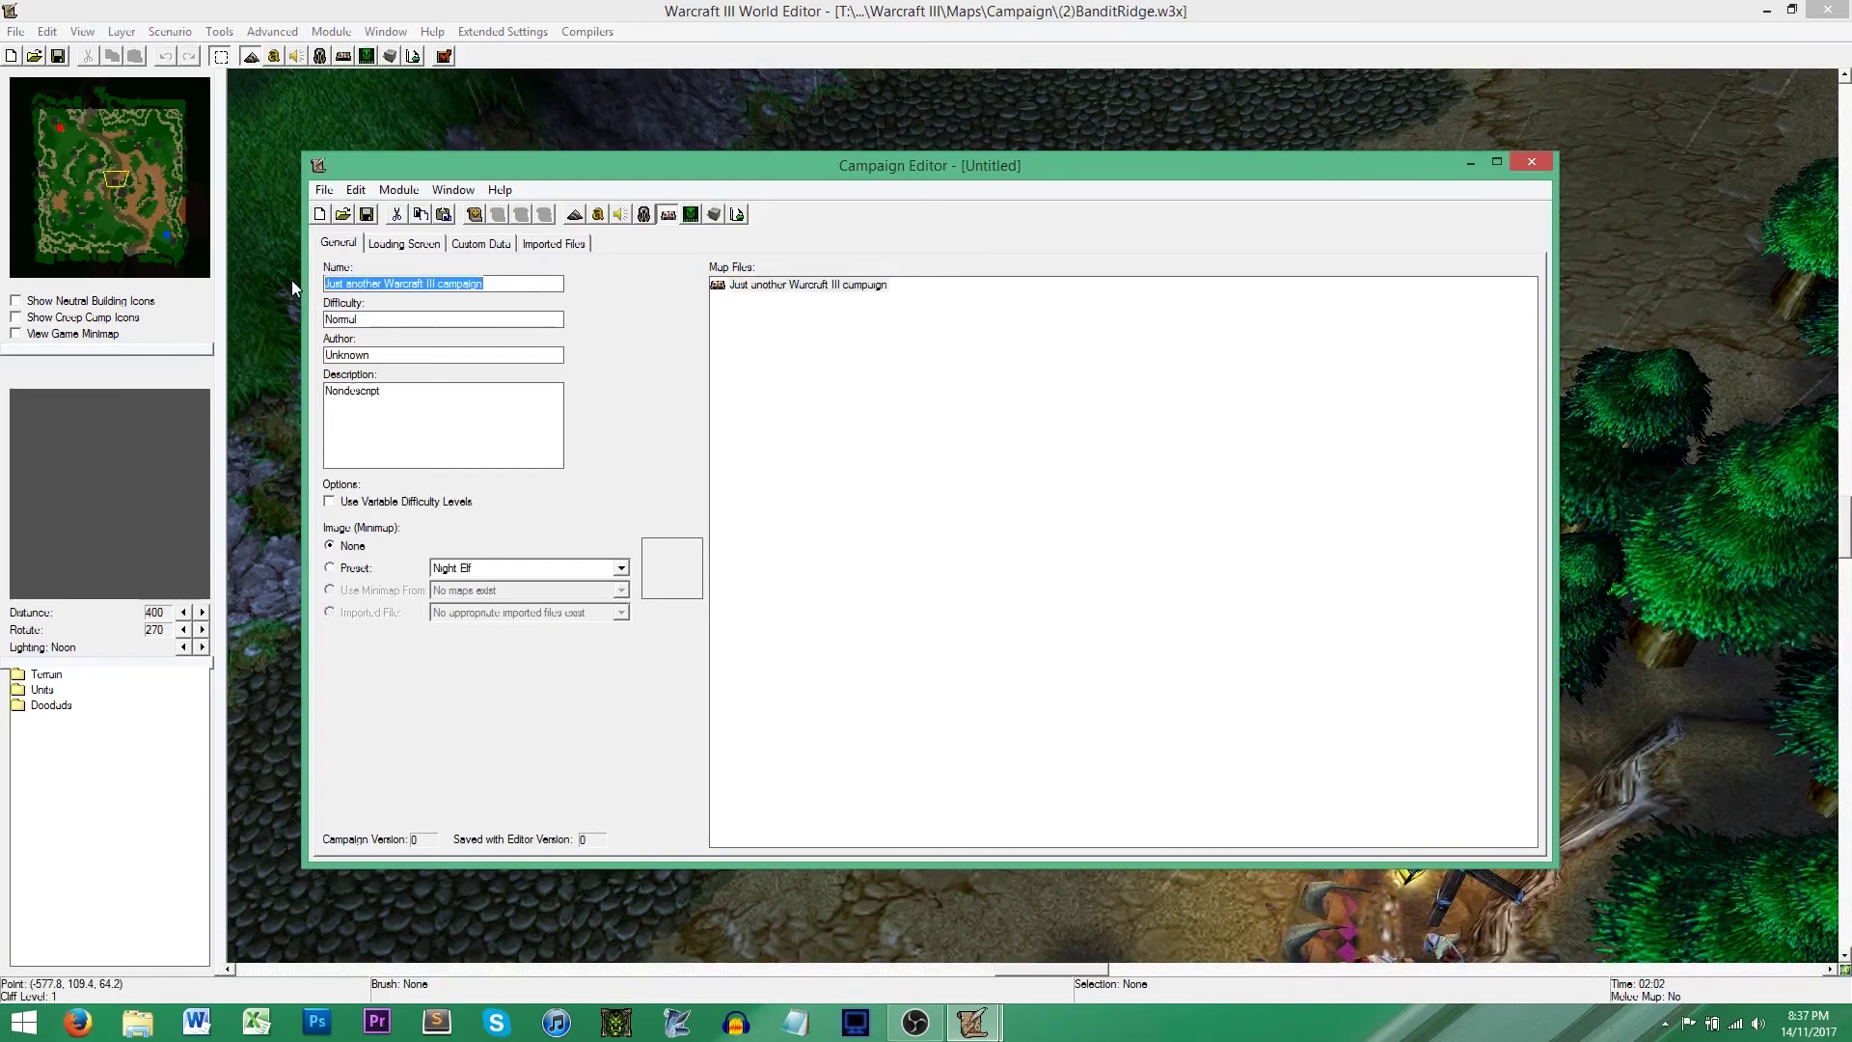
{"action": "type", "text": "New Ca"}
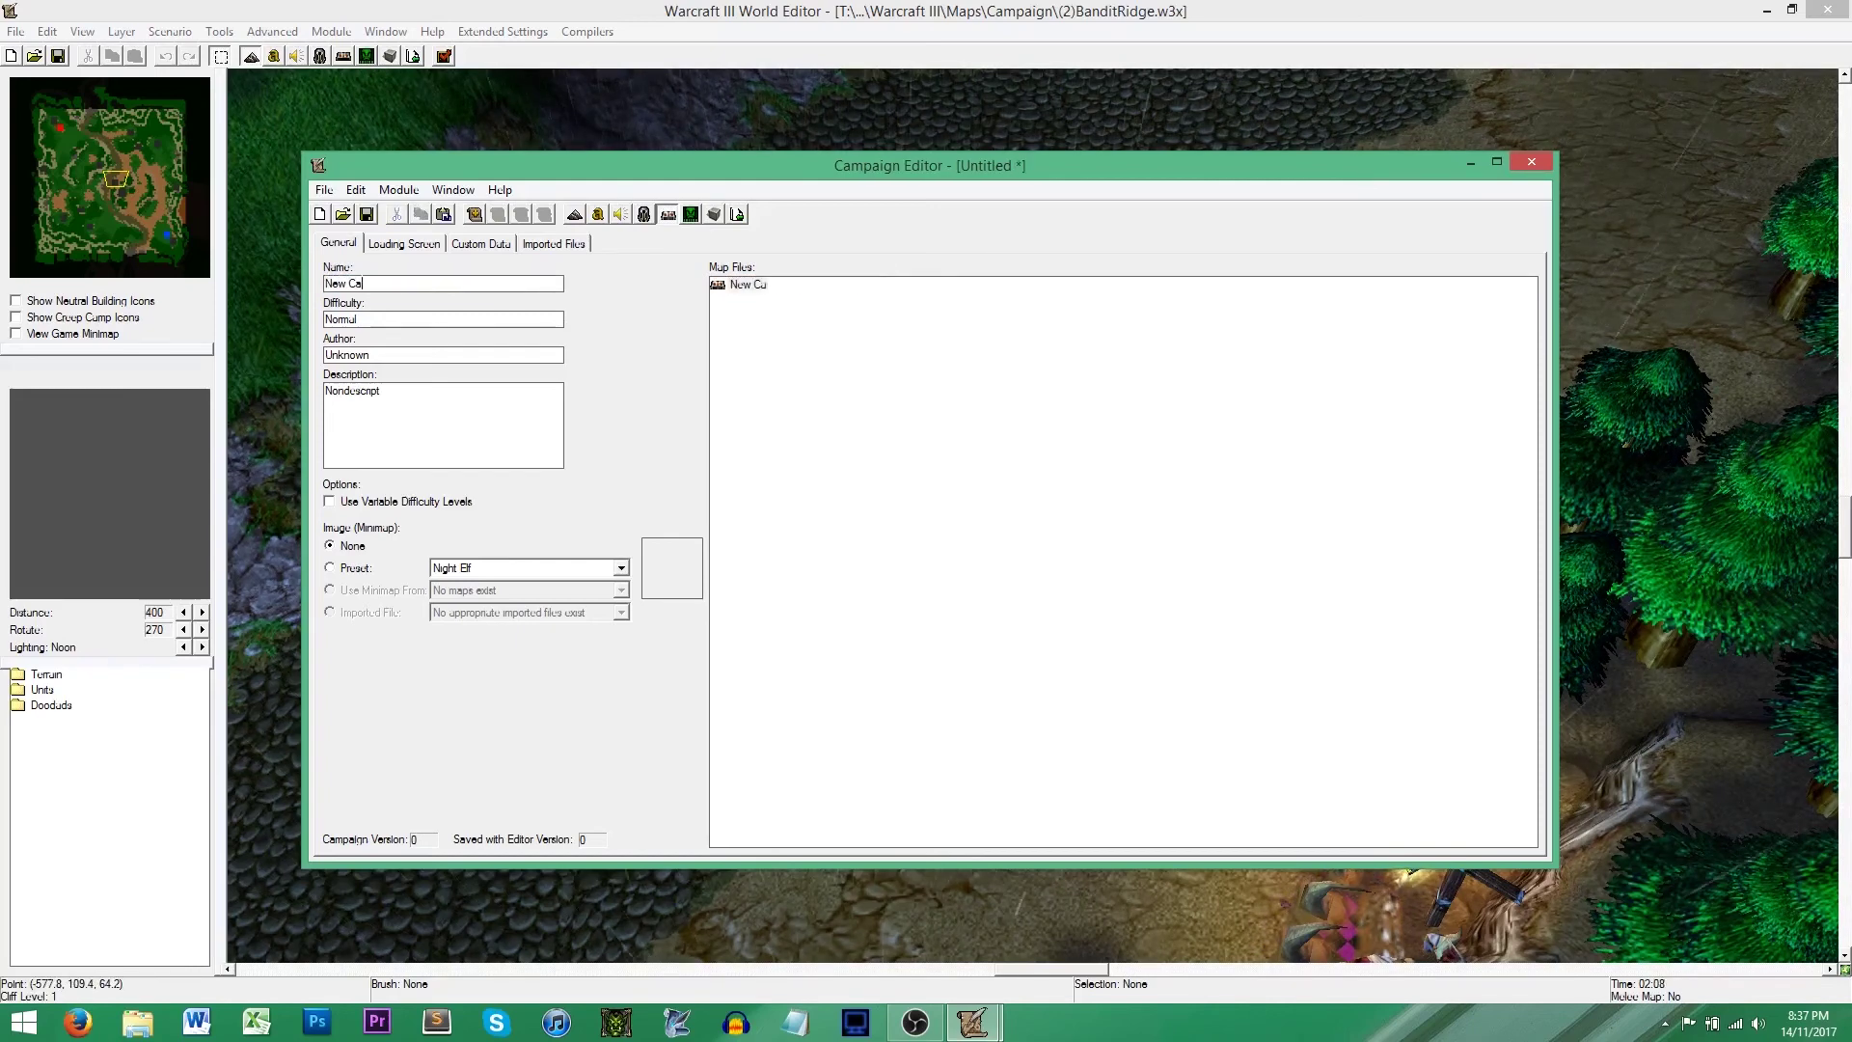
{"action": "type", "text": "mpaign"}
- Enter the author's name and set the campaign description to "A basic description."
{"action": "key", "text": "Tab"}
{"action": "key", "text": "Tab"}
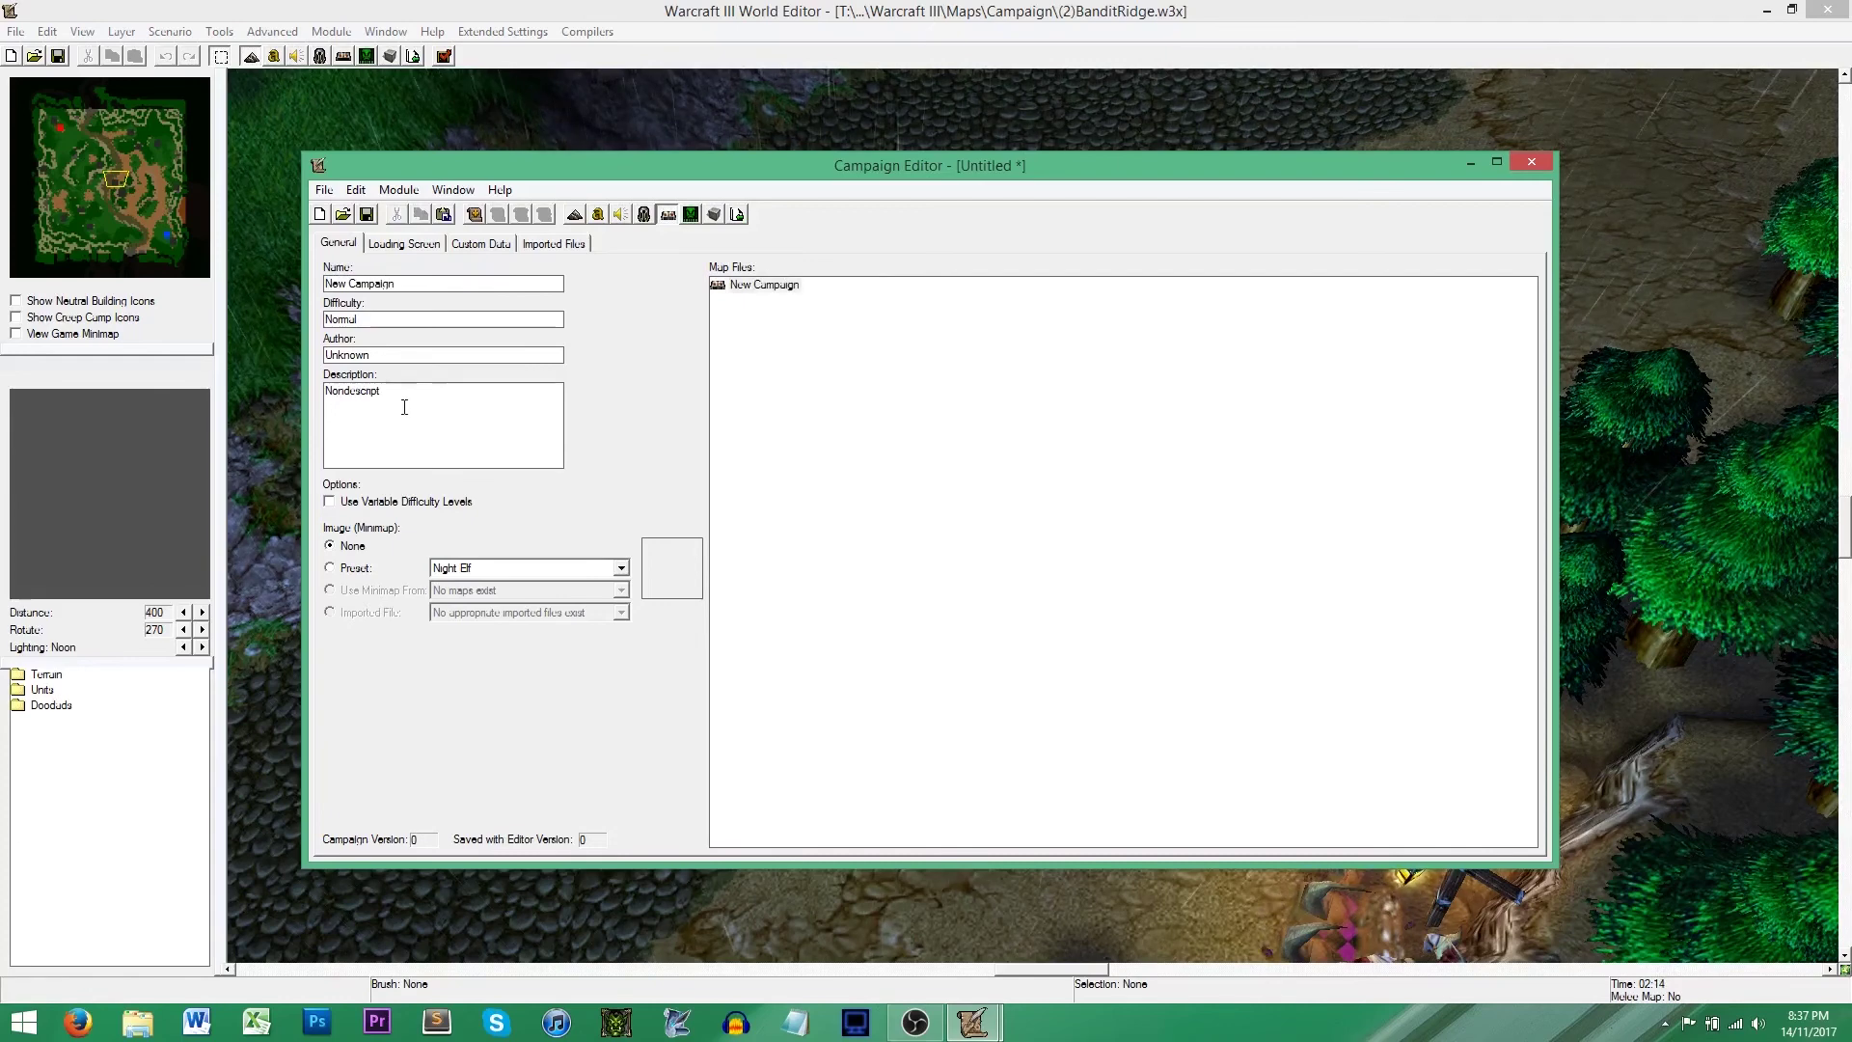
{"action": "type", "text": "T"}
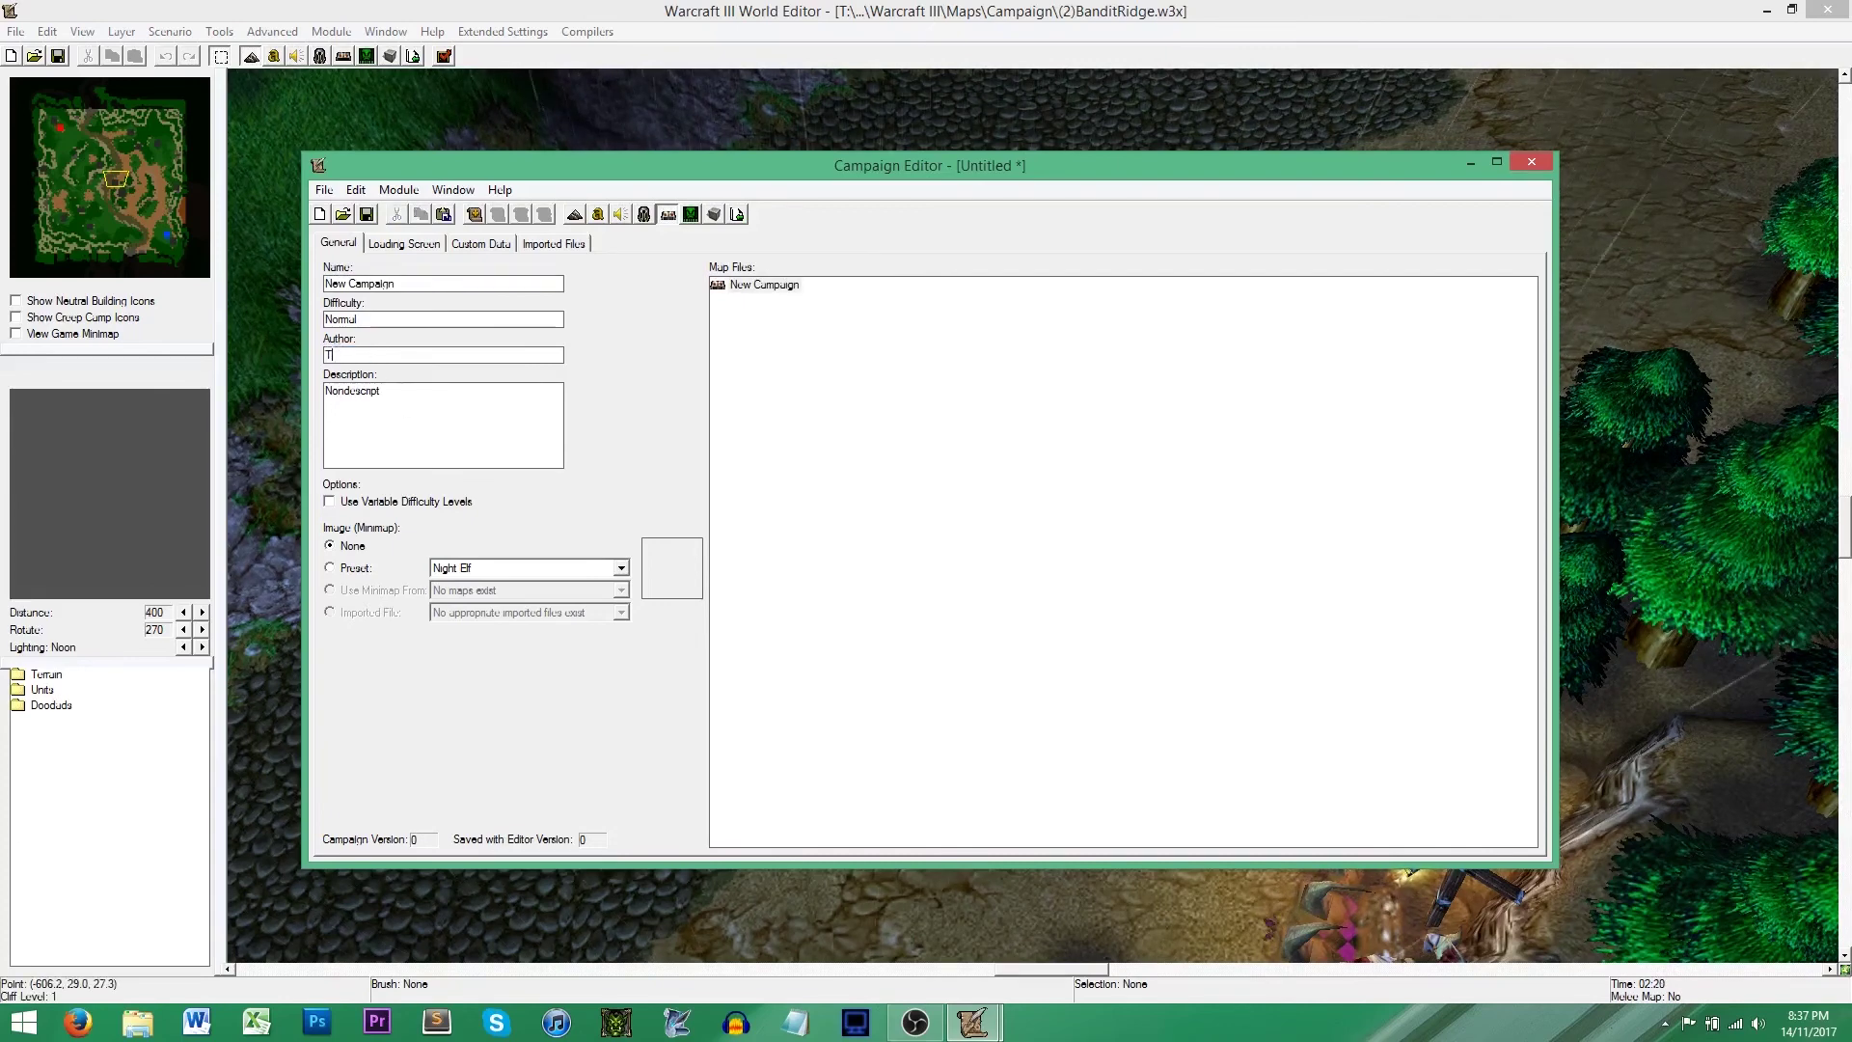
{"action": "type", "text": "urnro"}
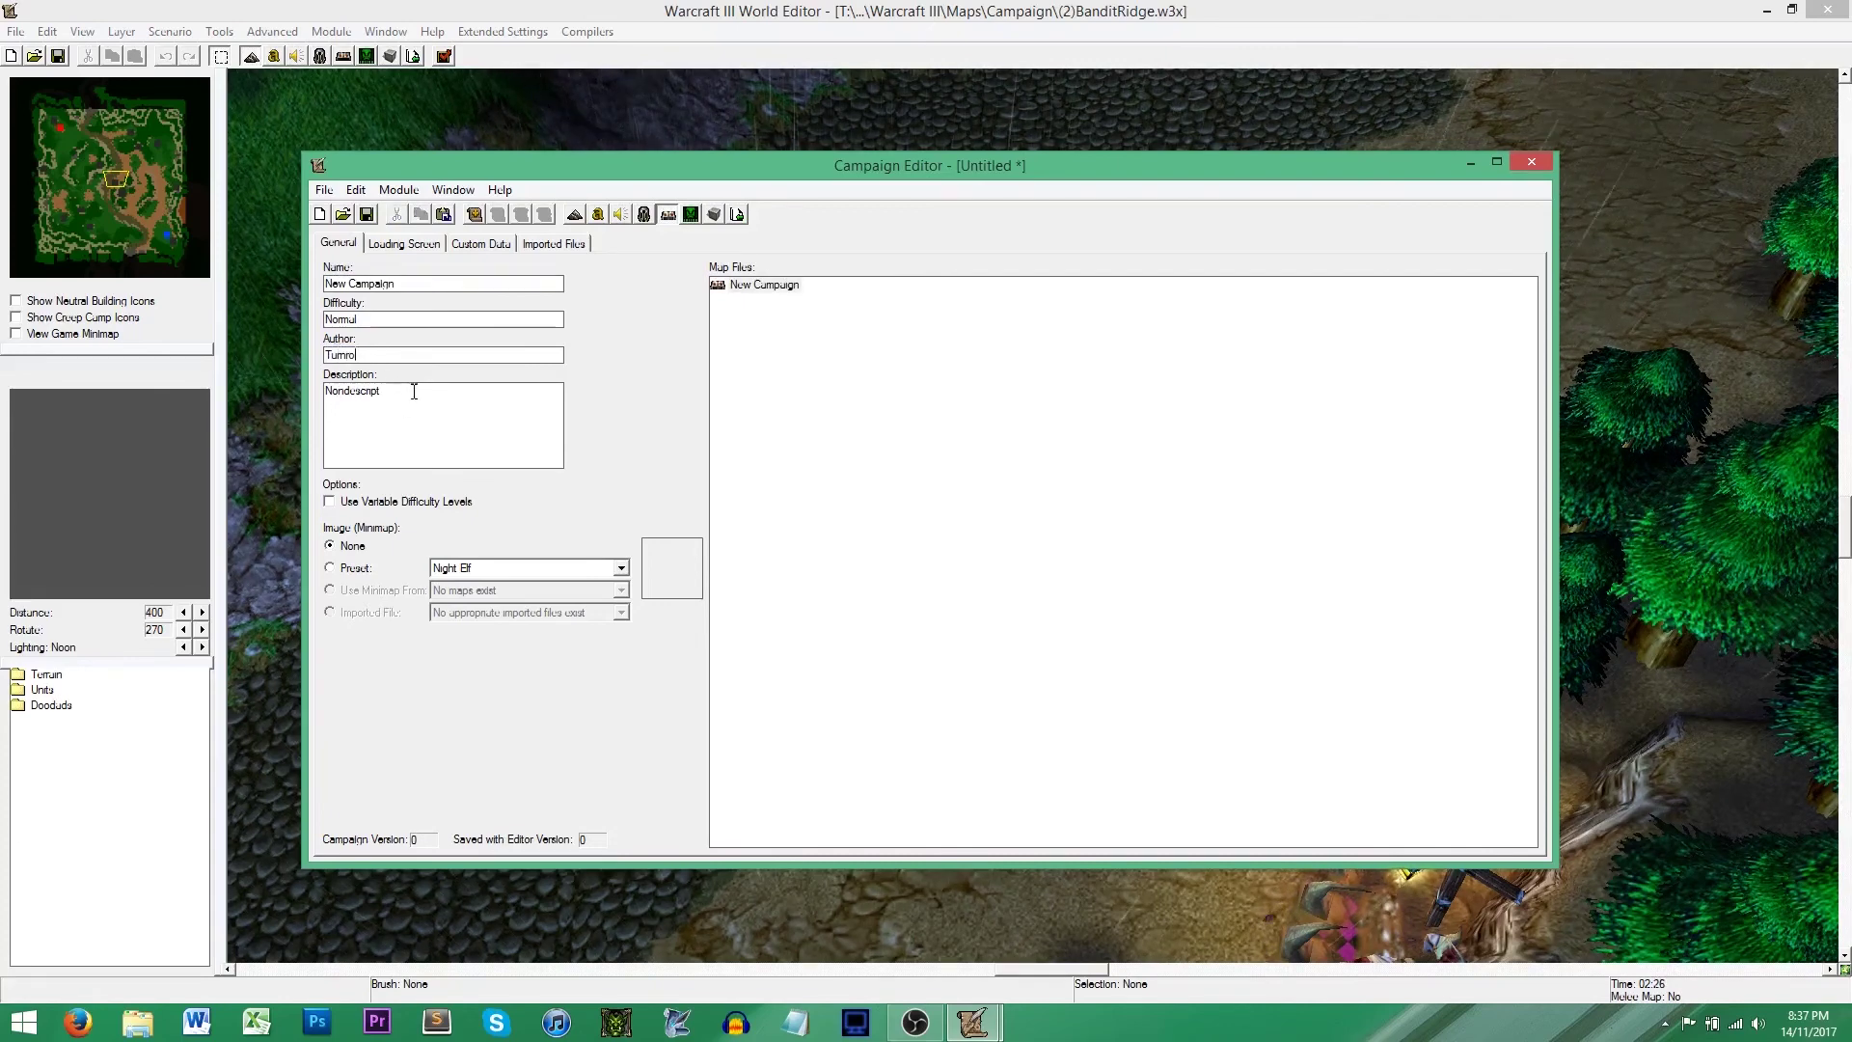
{"action": "key", "text": "Tab"}
{"action": "type", "text": "A"}
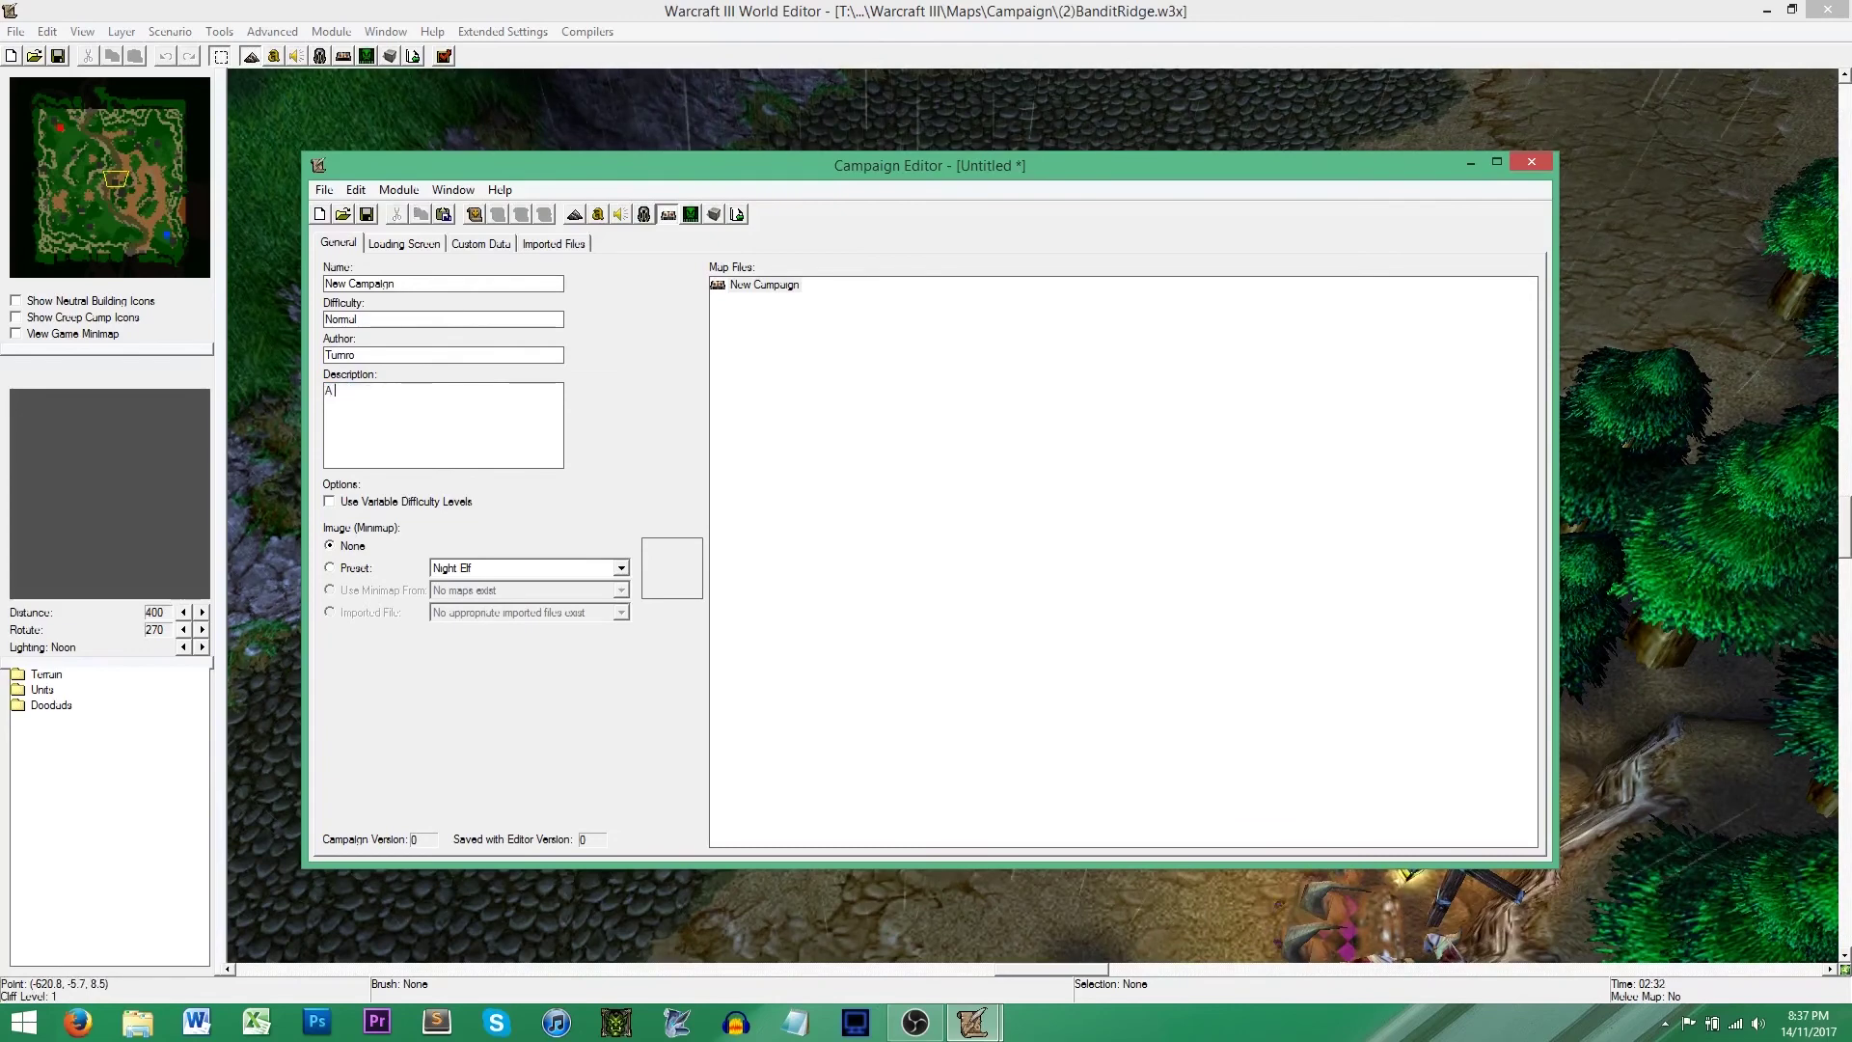
{"action": "type", "text": " basic desc"}
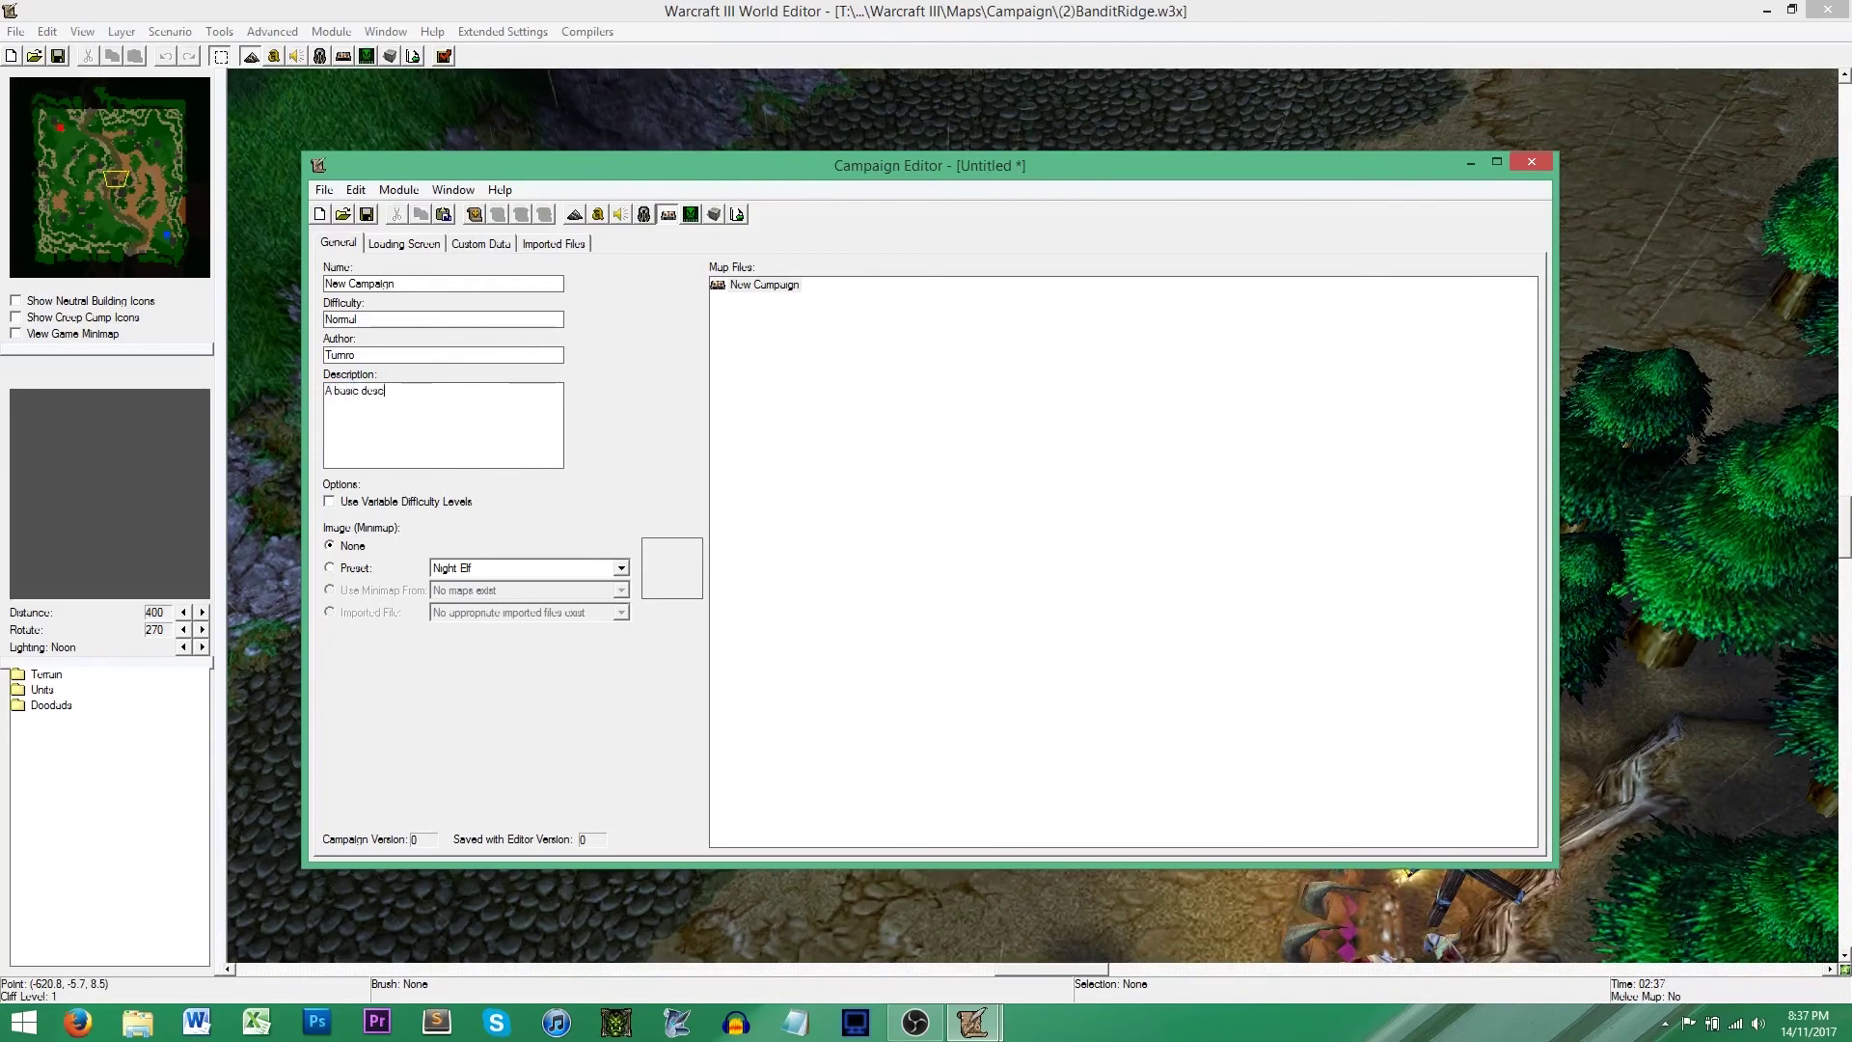
{"action": "type", "text": "ription."}
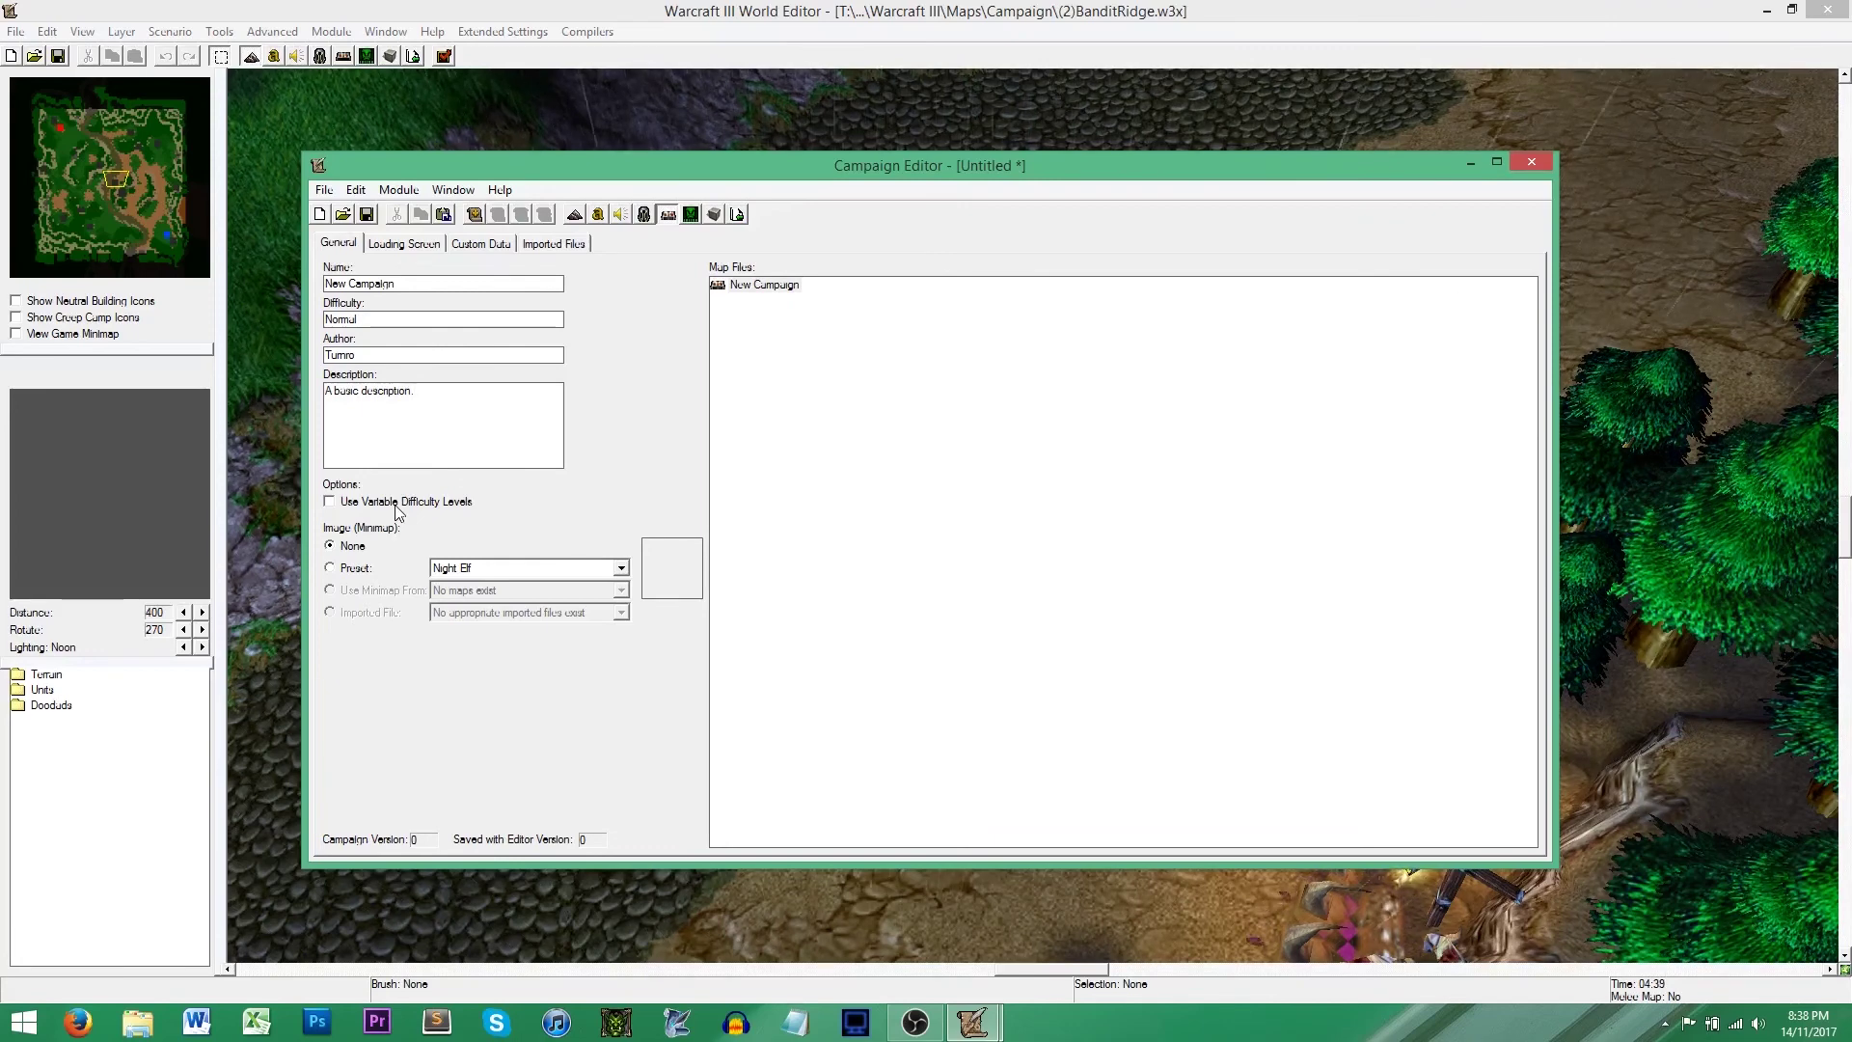
- Preview the Human, Orc, Undead and Orc Campaign preset images for the campaign minimap, finishing on Human
{"action": "left_click", "coordinate": [355, 569]}
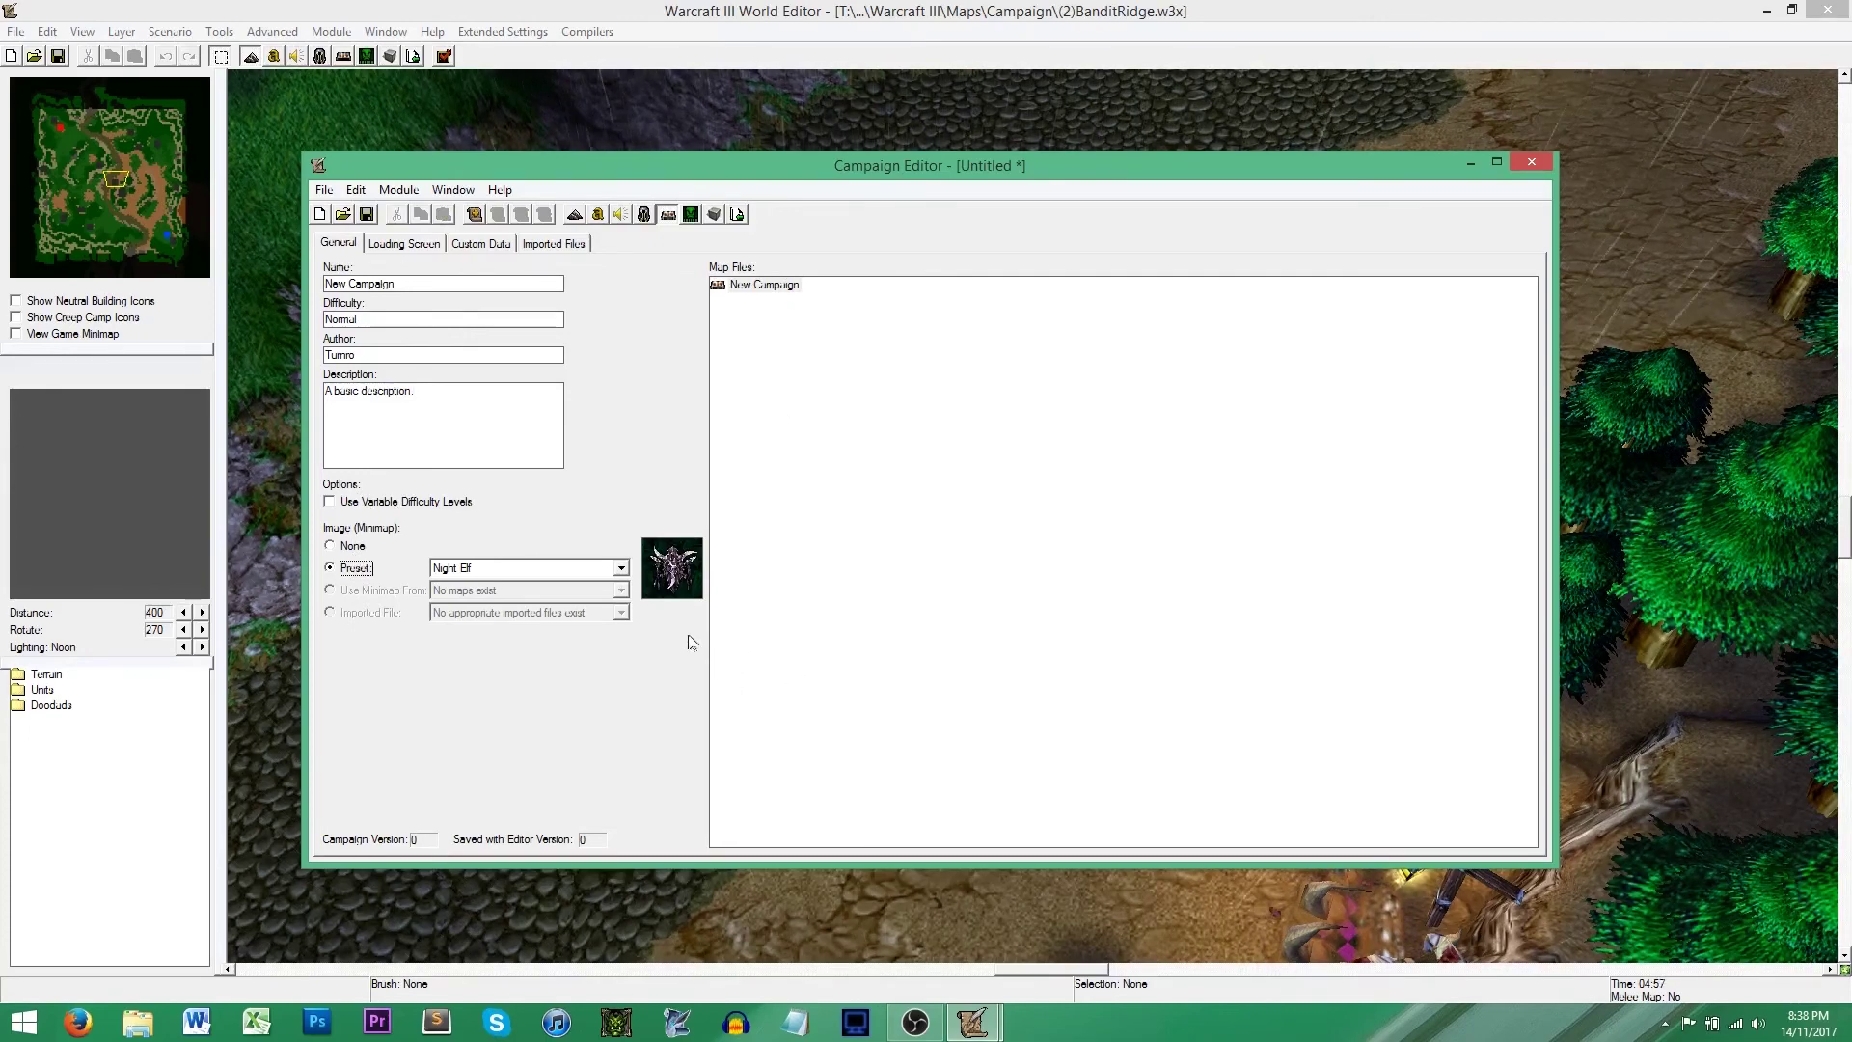
{"action": "left_click", "coordinate": [597, 573]}
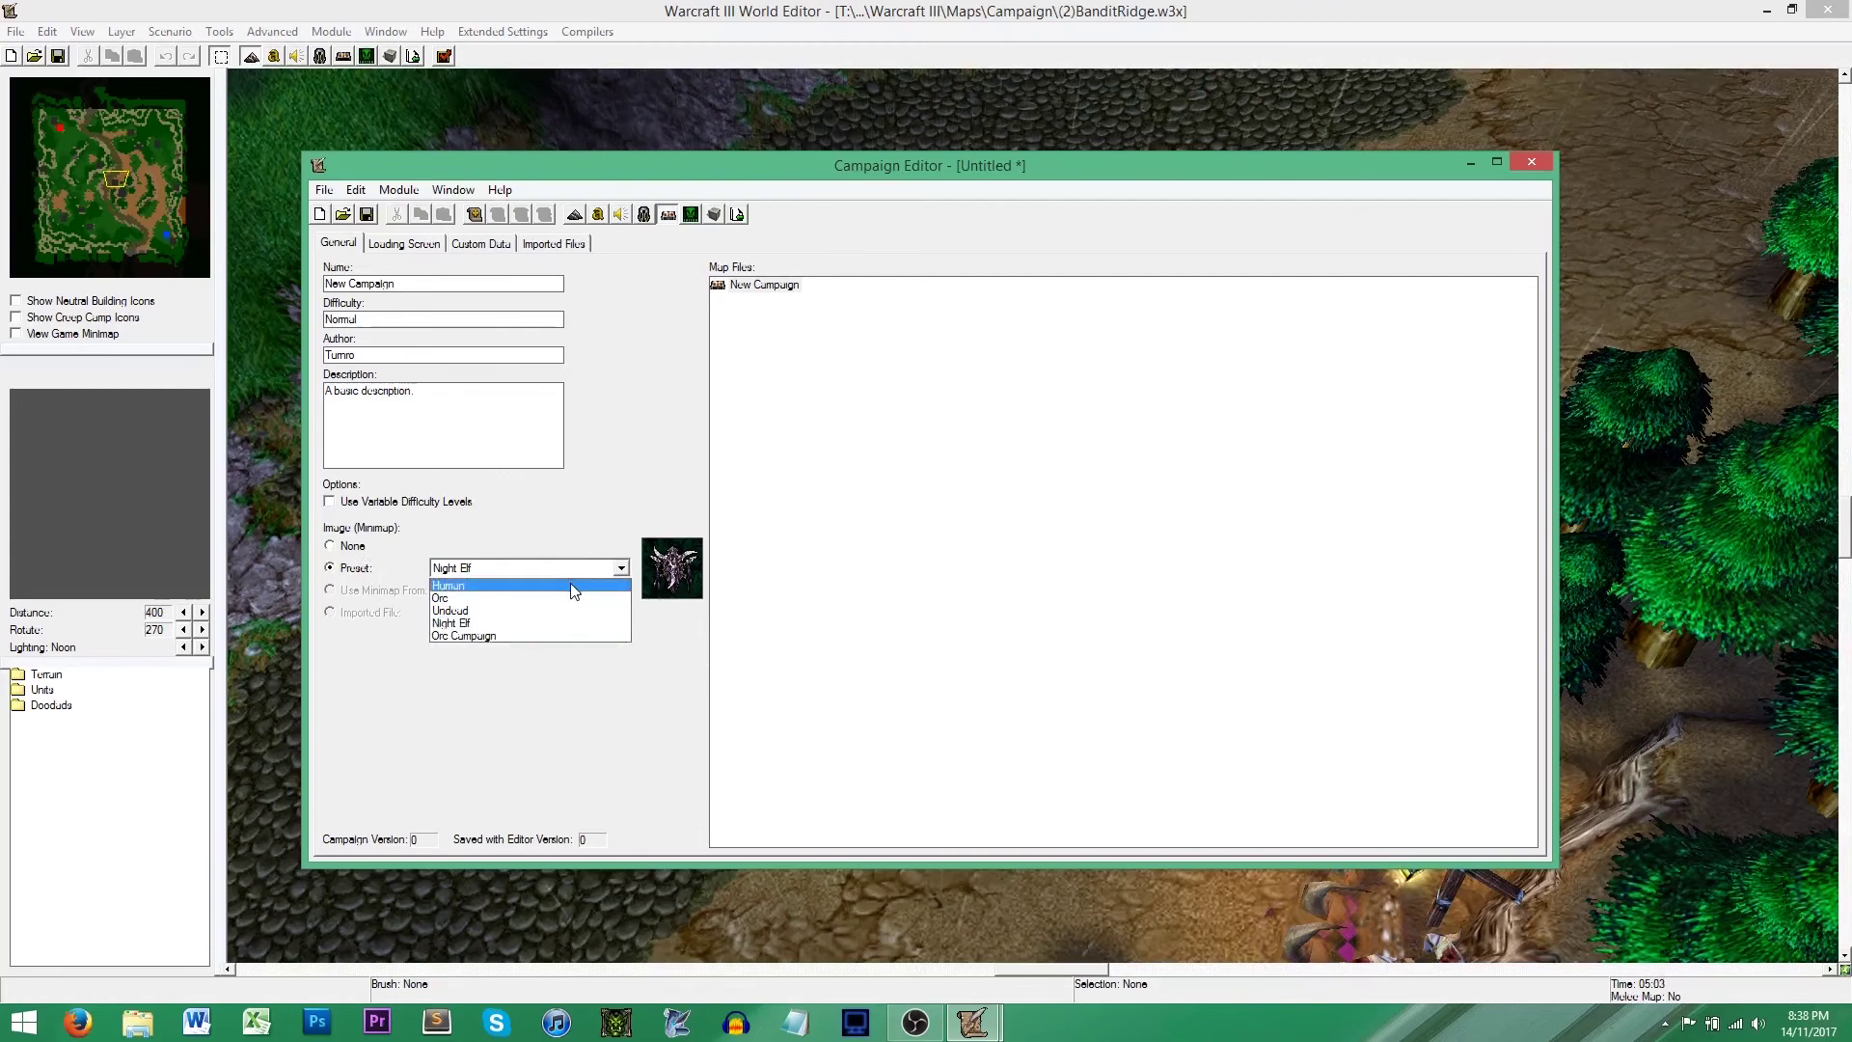
{"action": "left_click", "coordinate": [570, 585]}
{"action": "left_click", "coordinate": [562, 575]}
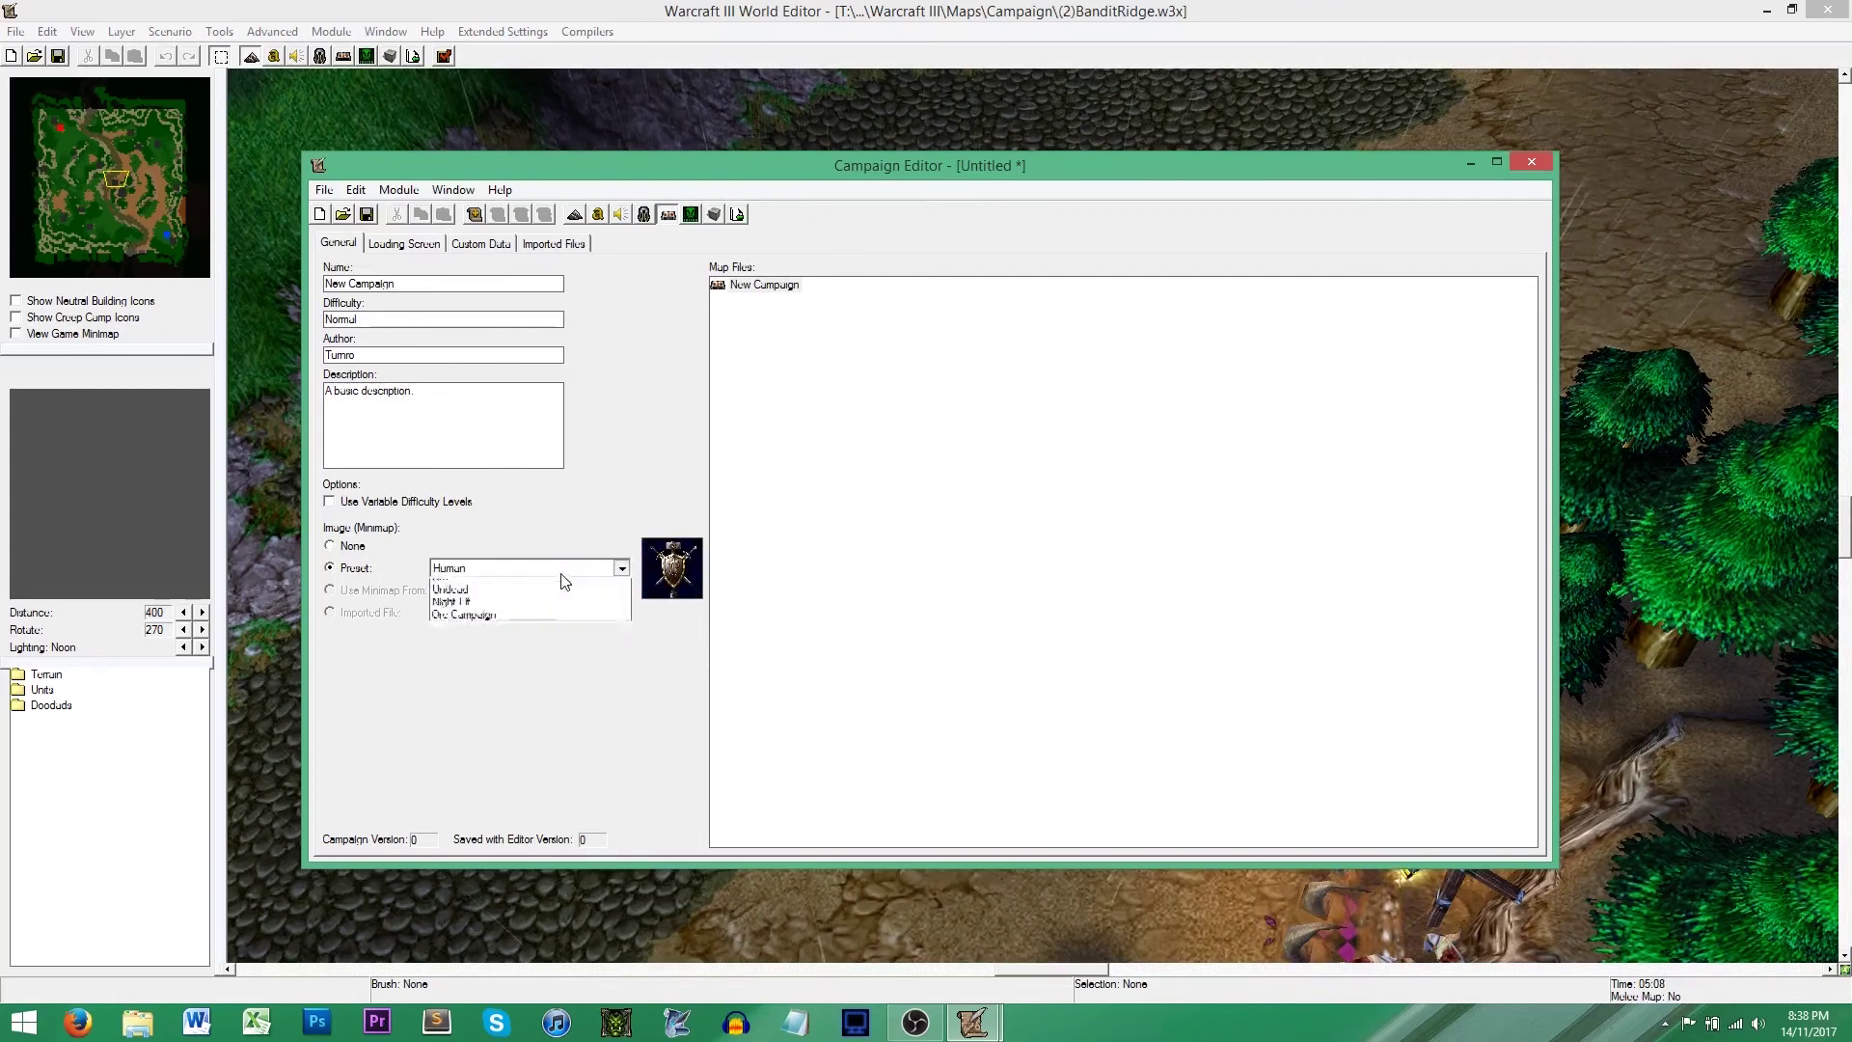
{"action": "left_click", "coordinate": [529, 593]}
{"action": "left_click", "coordinate": [537, 575]}
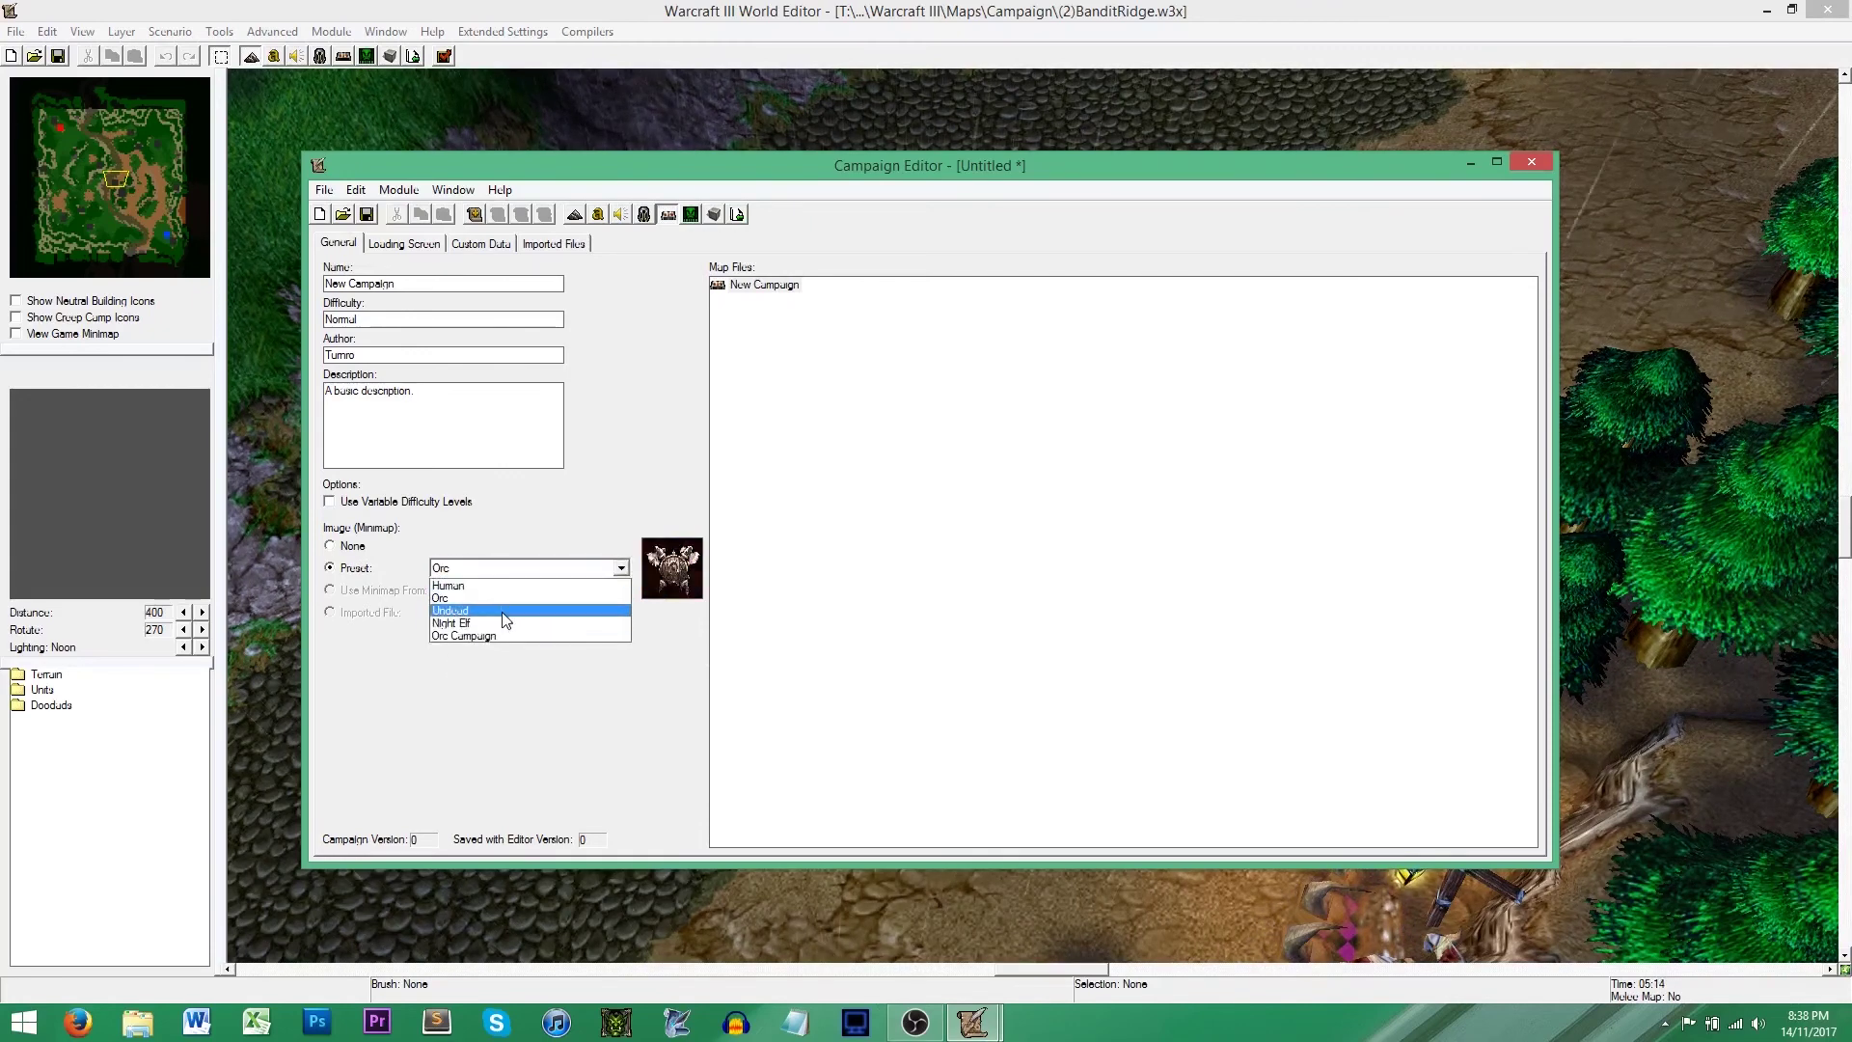
{"action": "left_click", "coordinate": [502, 612]}
{"action": "left_click", "coordinate": [506, 567]}
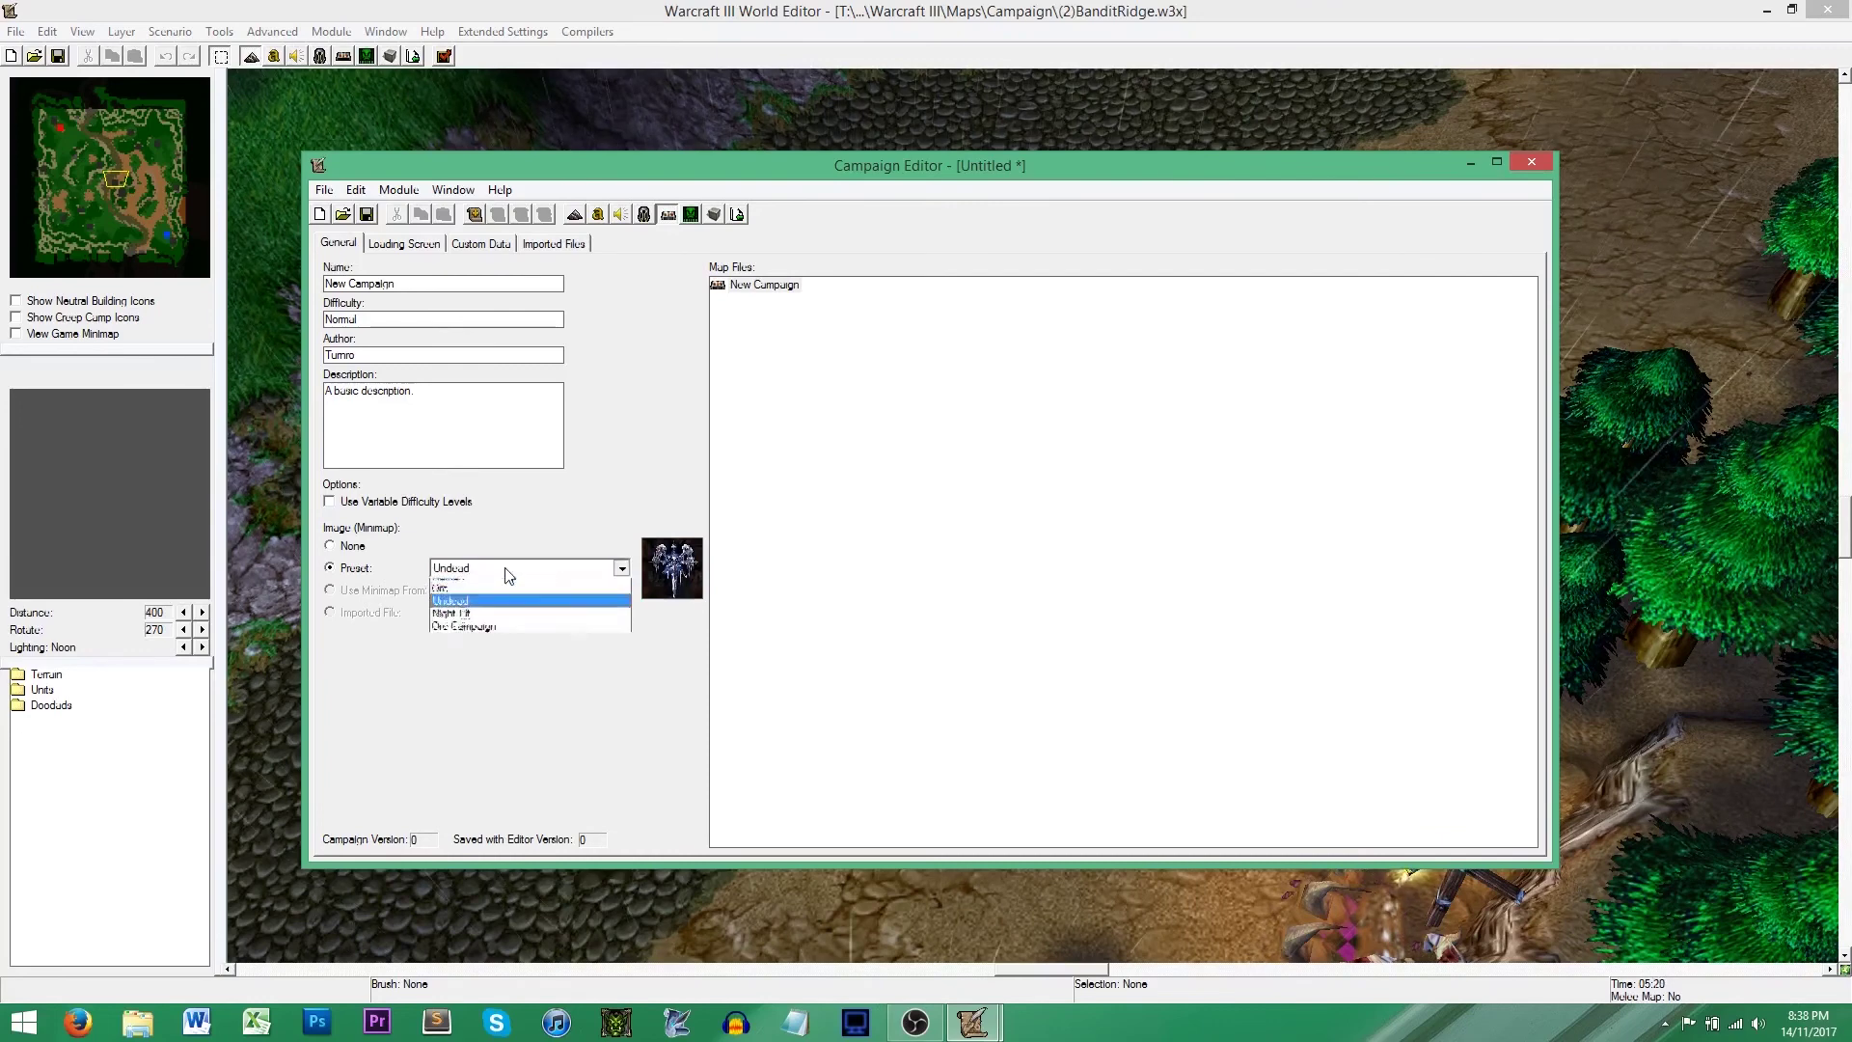
{"action": "left_click", "coordinate": [503, 635]}
{"action": "left_click", "coordinate": [495, 567]}
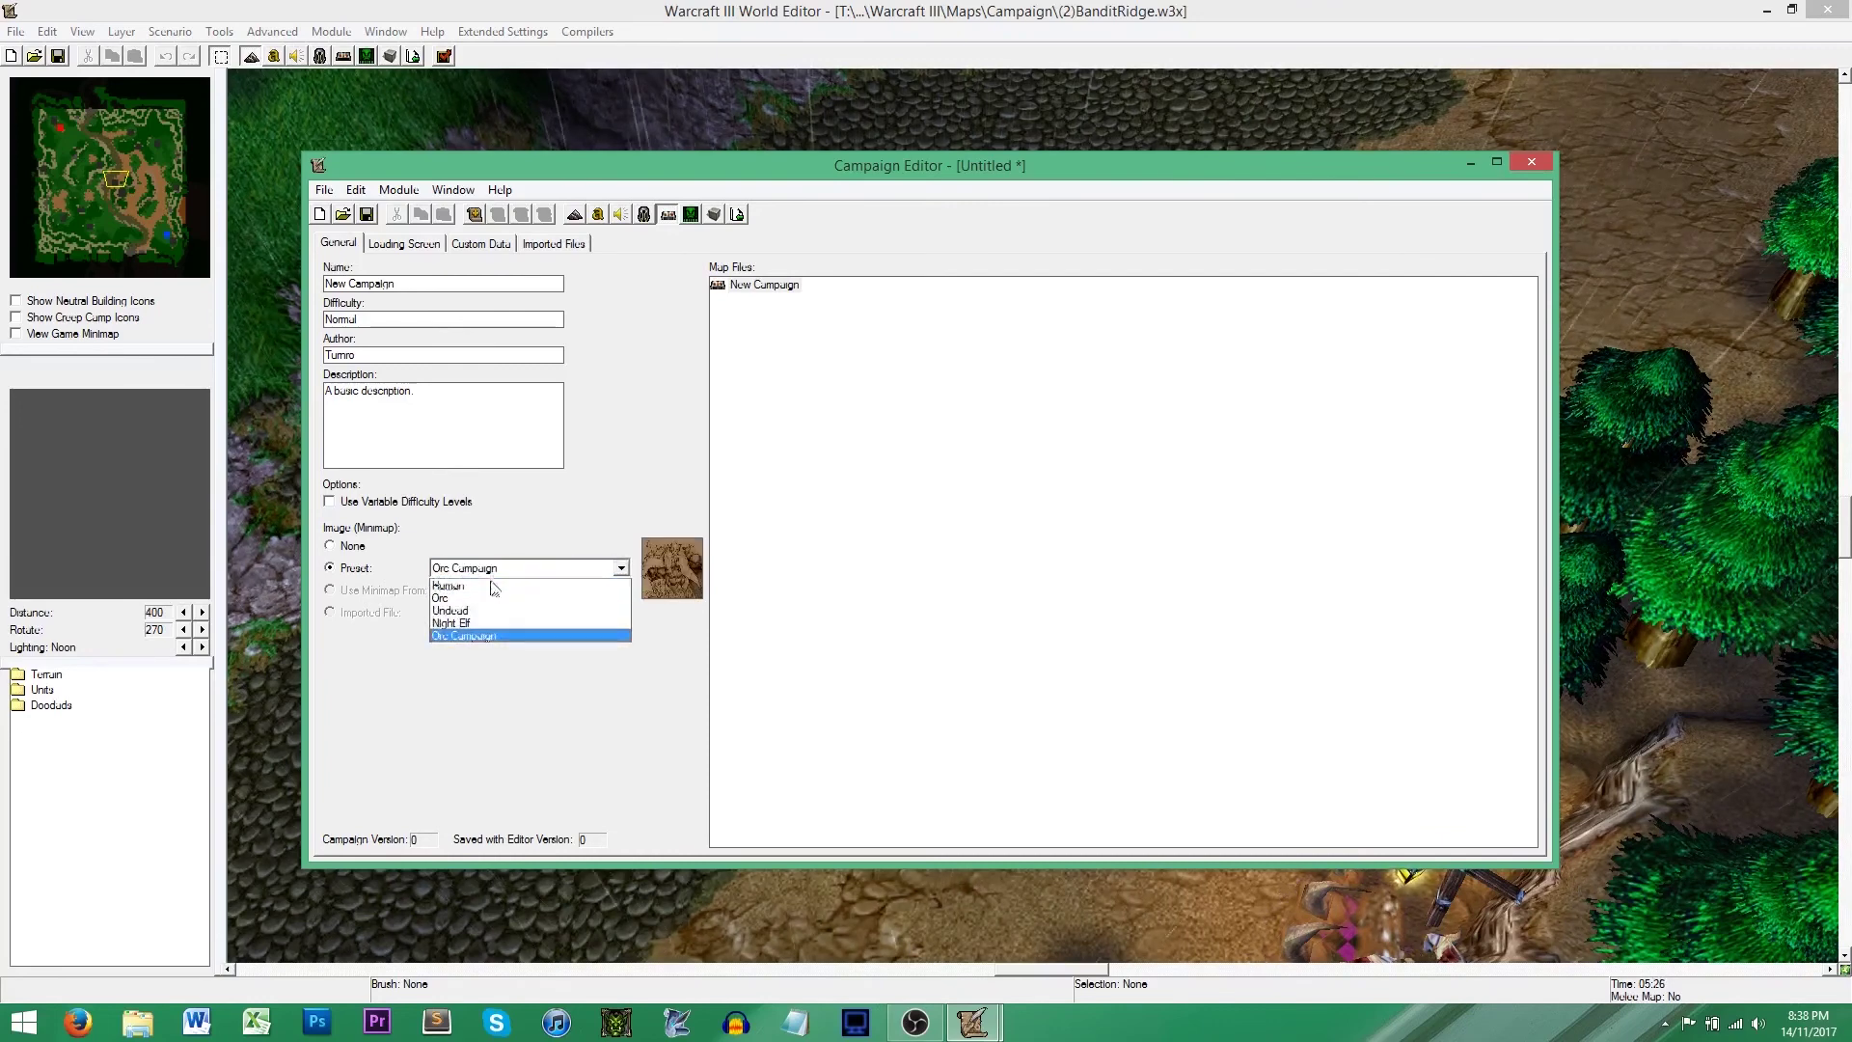
{"action": "left_click", "coordinate": [489, 586]}
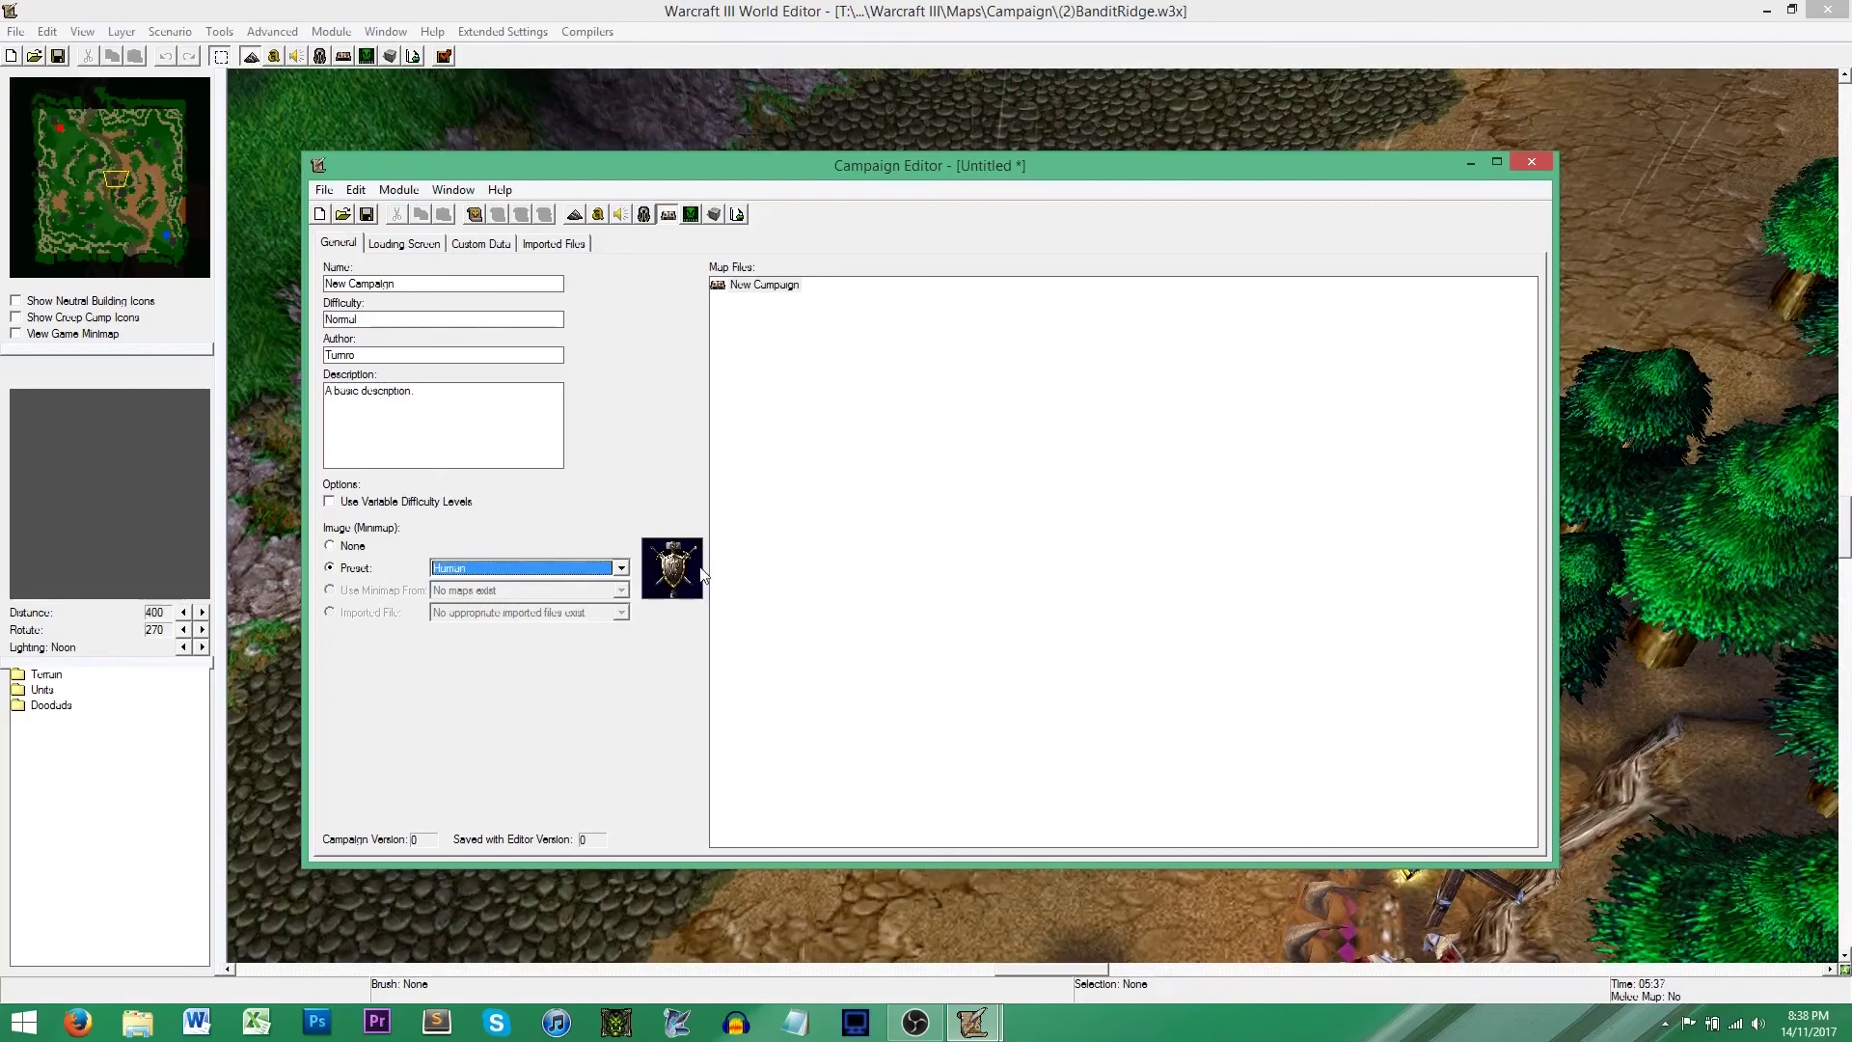
- Import the image file logo.tga into the campaign's imported files
{"action": "left_click", "coordinate": [557, 245]}
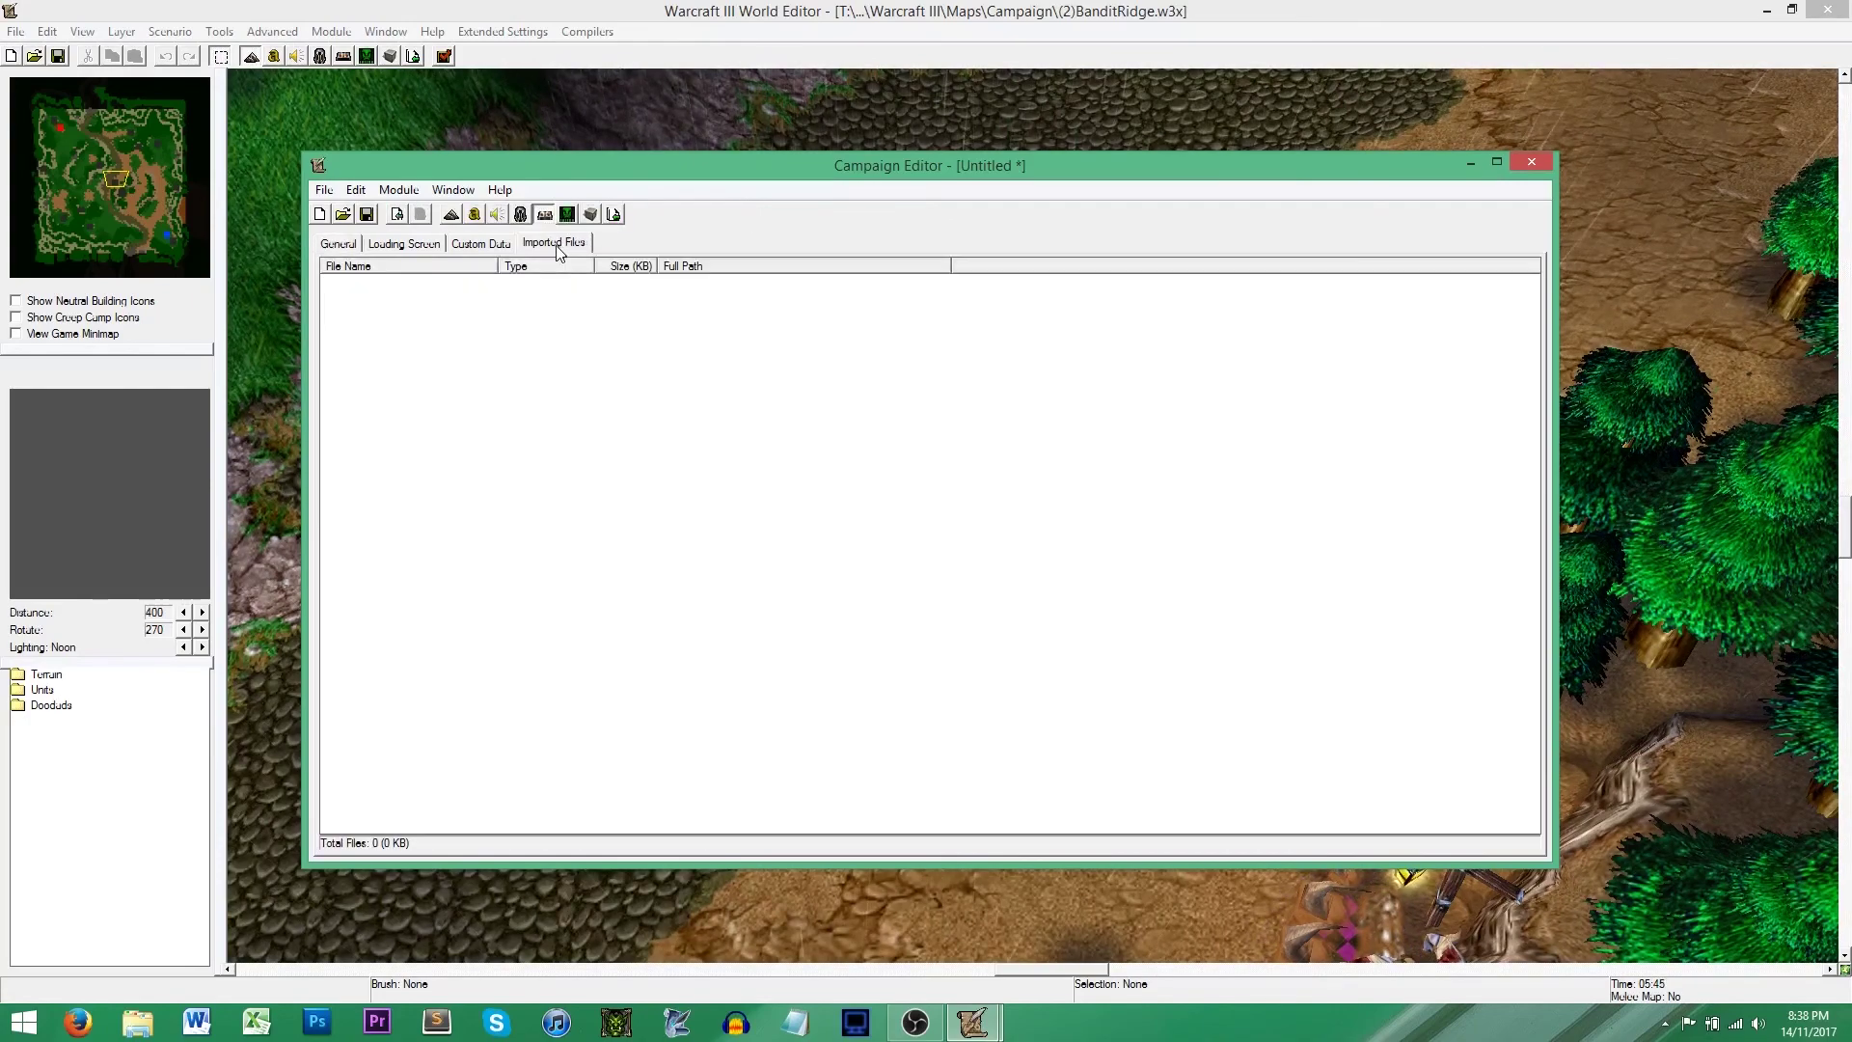
{"action": "right_click", "coordinate": [474, 379]}
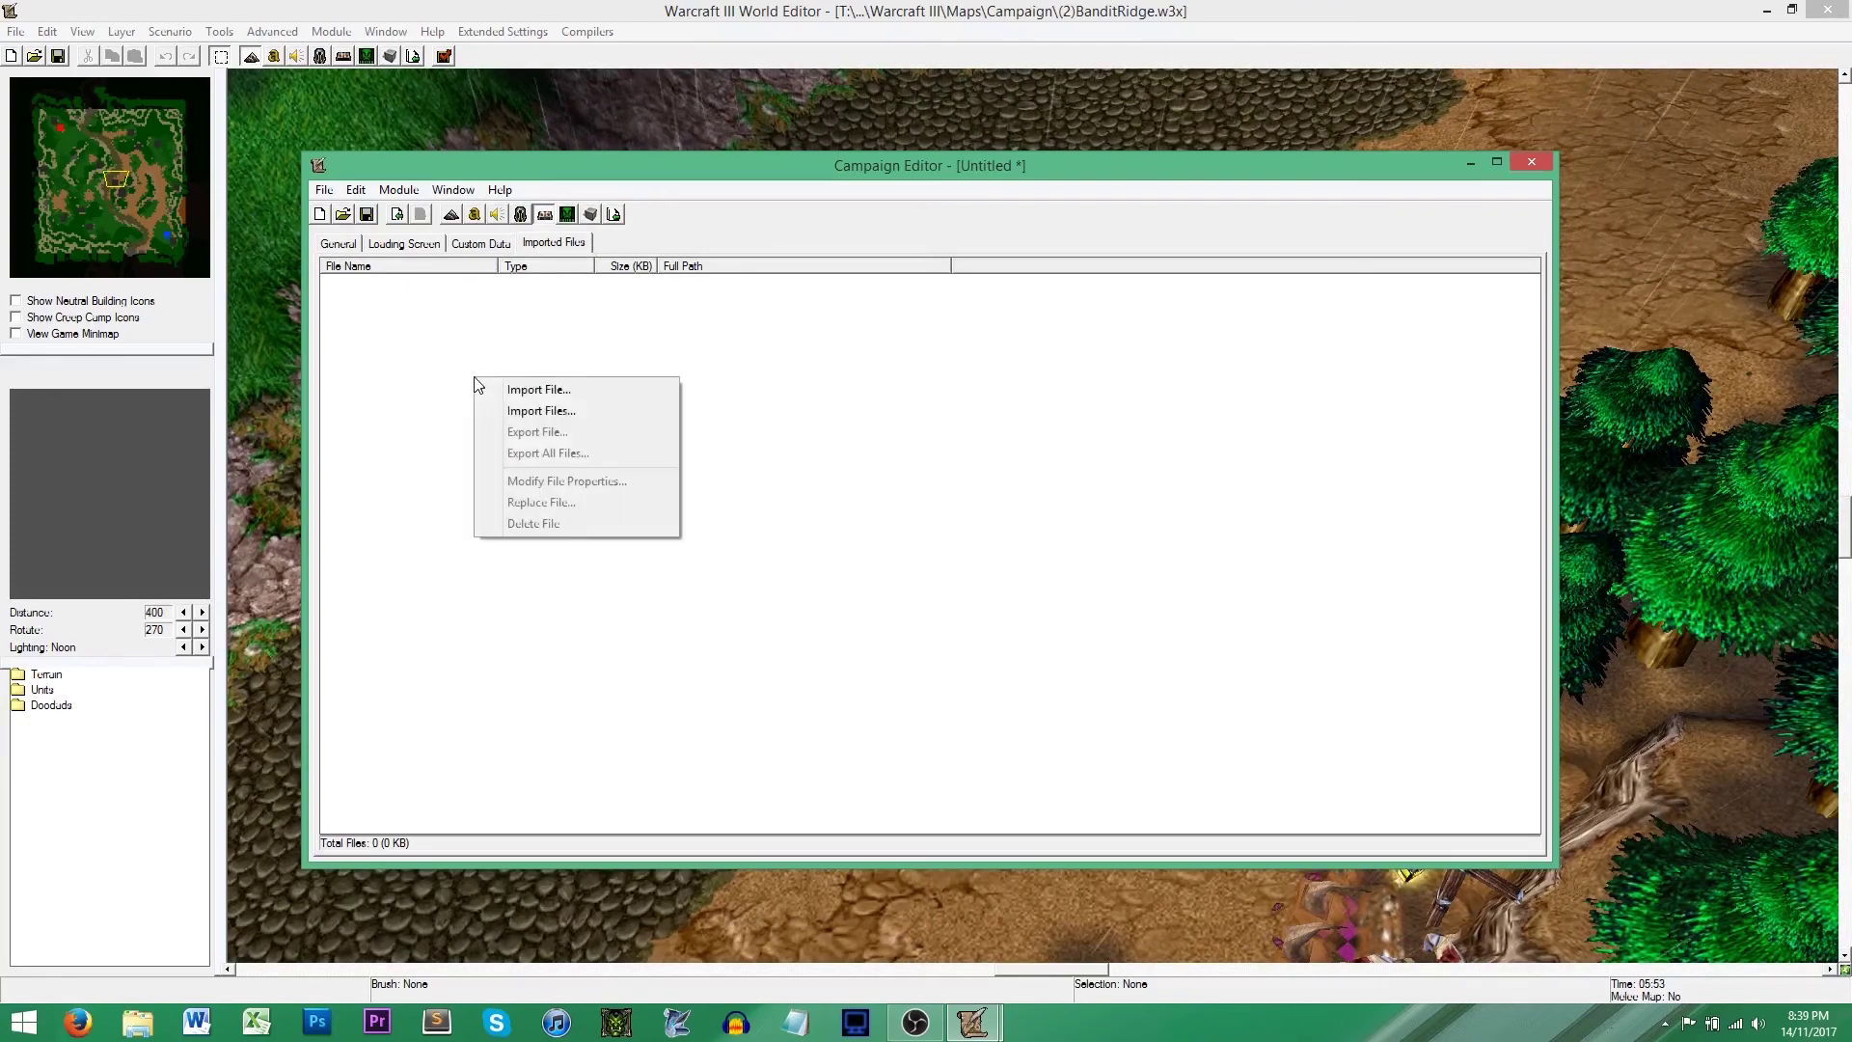
{"action": "left_click", "coordinate": [528, 391]}
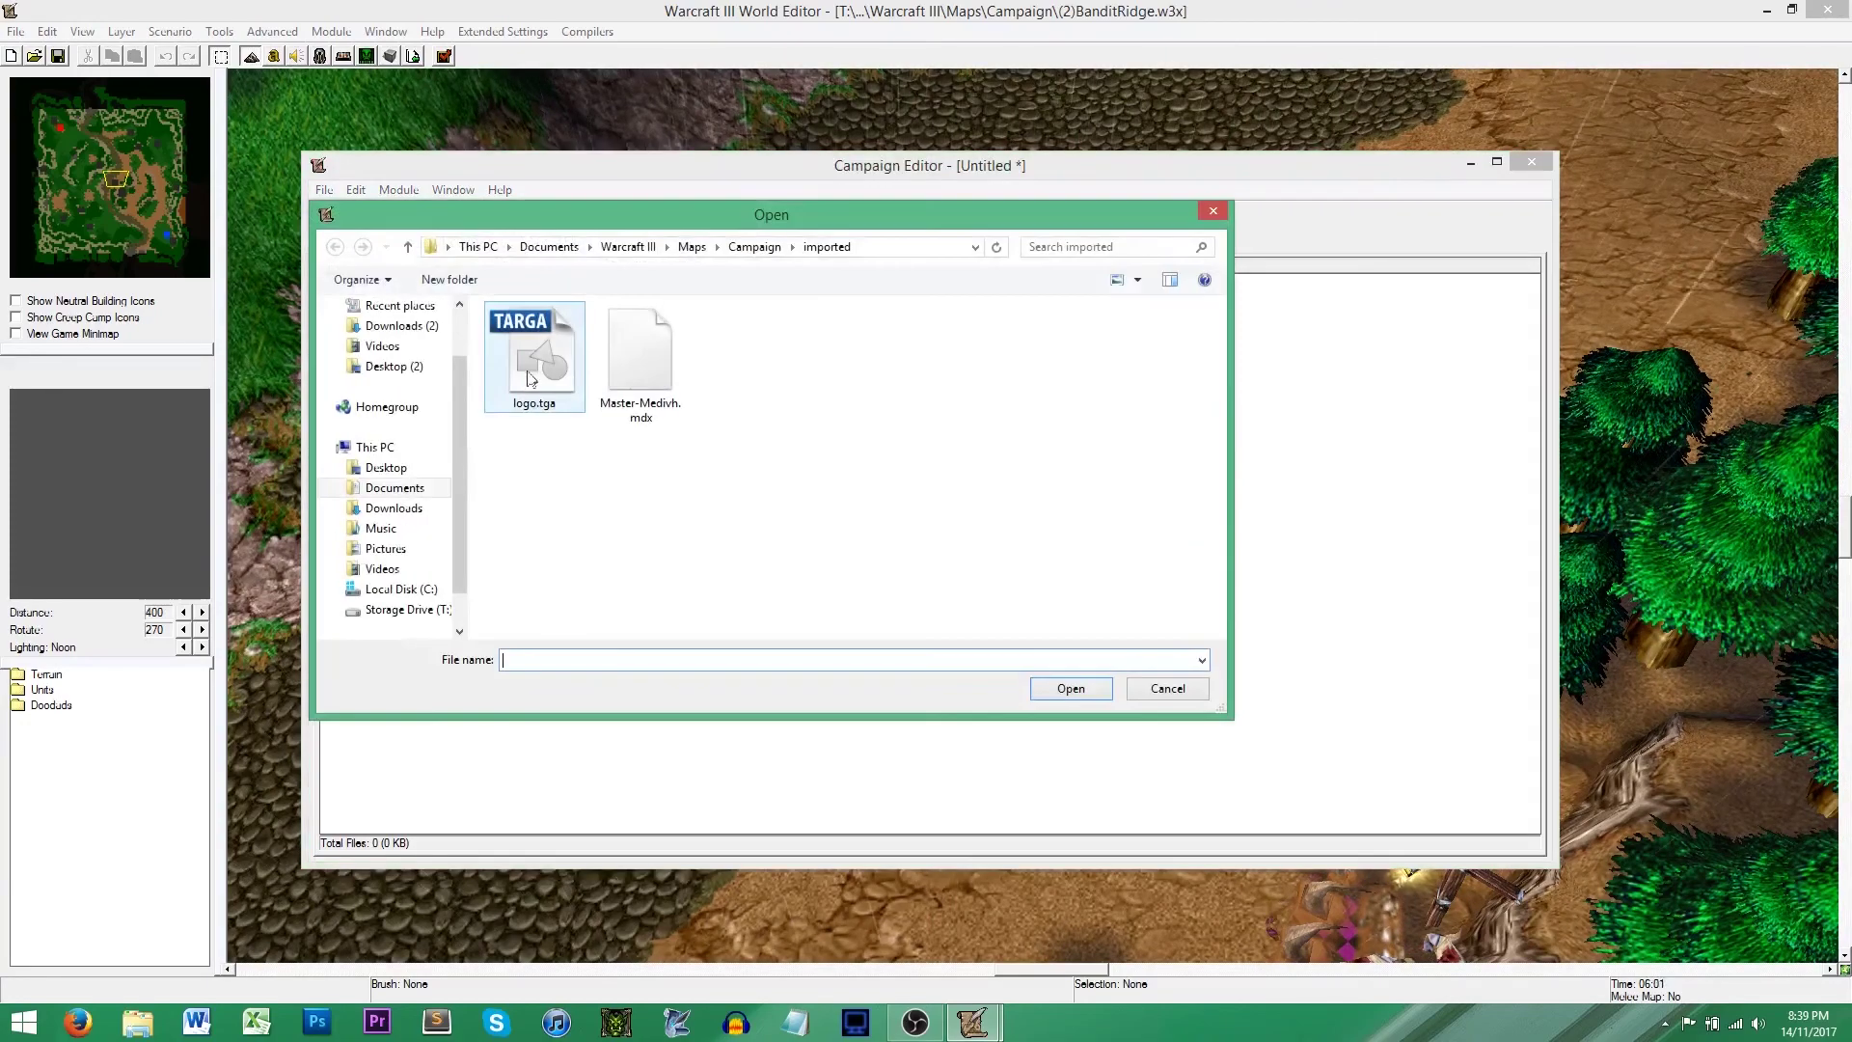
{"action": "double_click", "coordinate": [529, 371]}
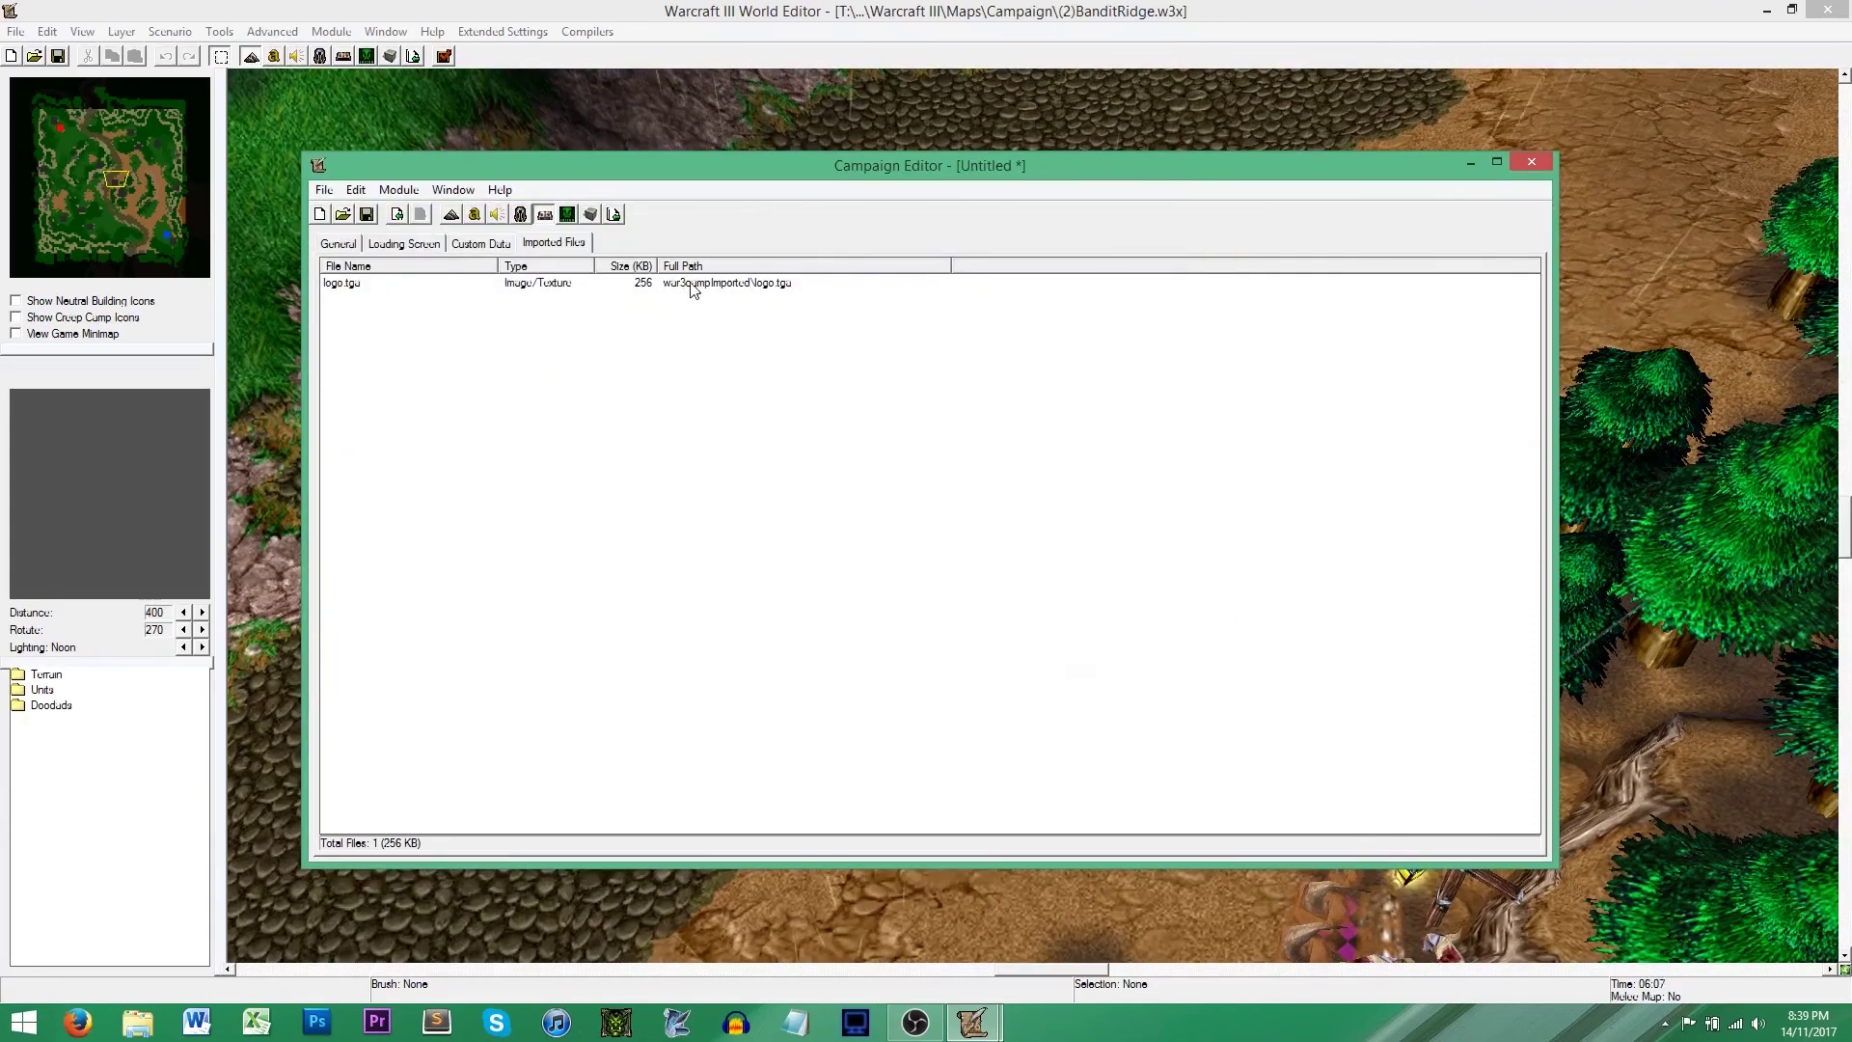
- Give the imported logo.tga a custom path consisting only of "logo.tga", without the folder prefix
{"action": "double_click", "coordinate": [691, 289]}
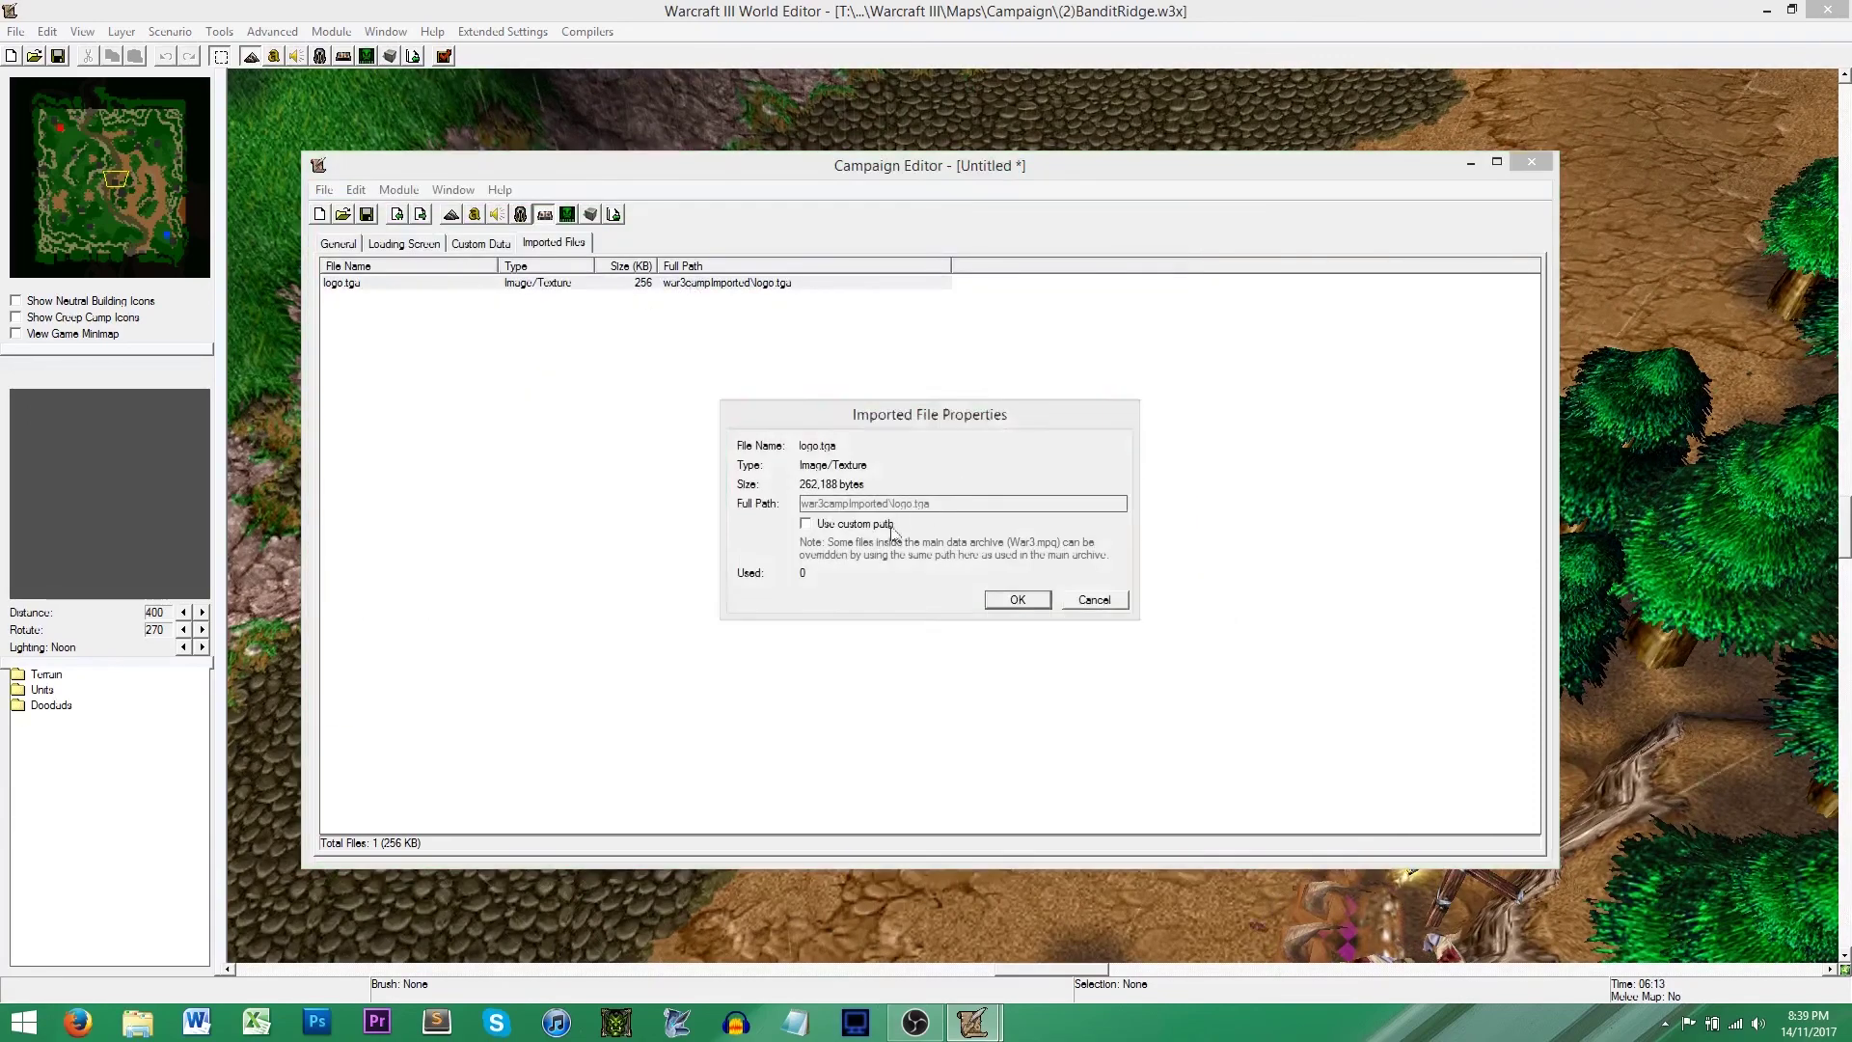
{"action": "left_click", "coordinate": [806, 523]}
{"action": "left_click_drag", "start_coordinate": [892, 503], "coordinate": [719, 490]}
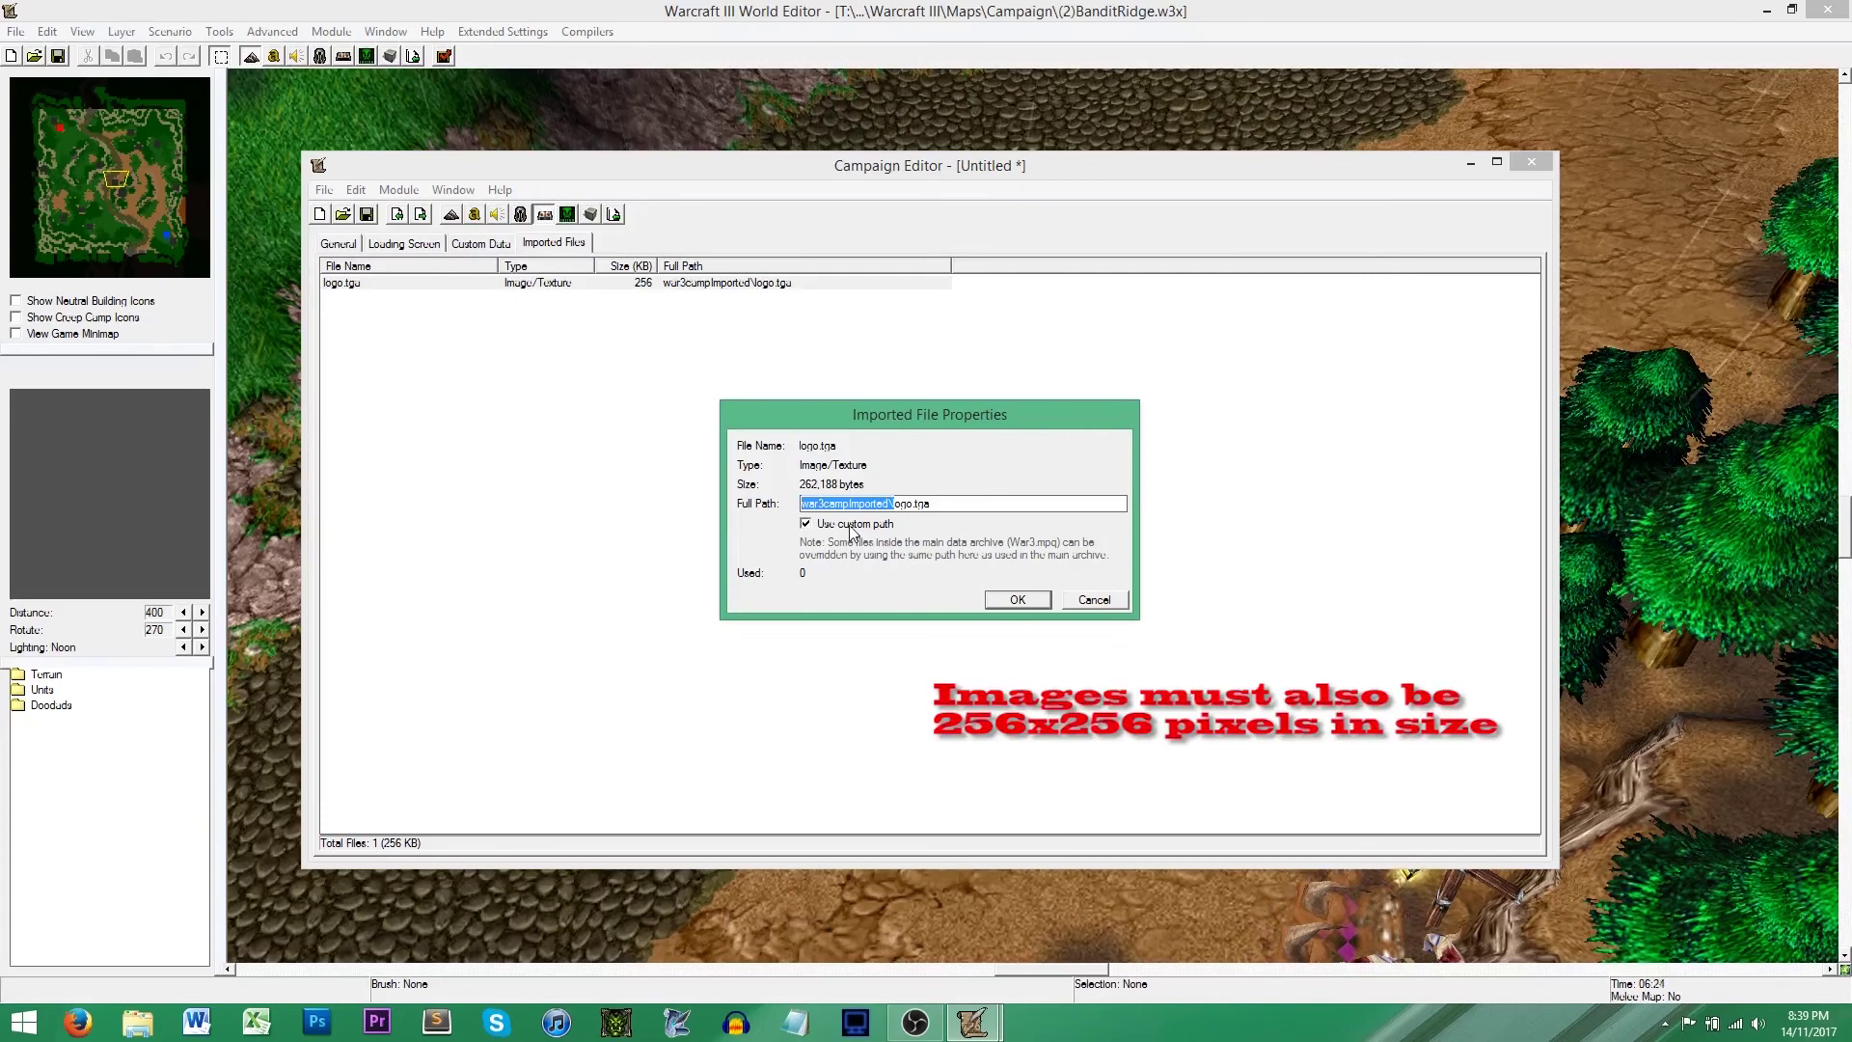
{"action": "key", "text": "Delete"}
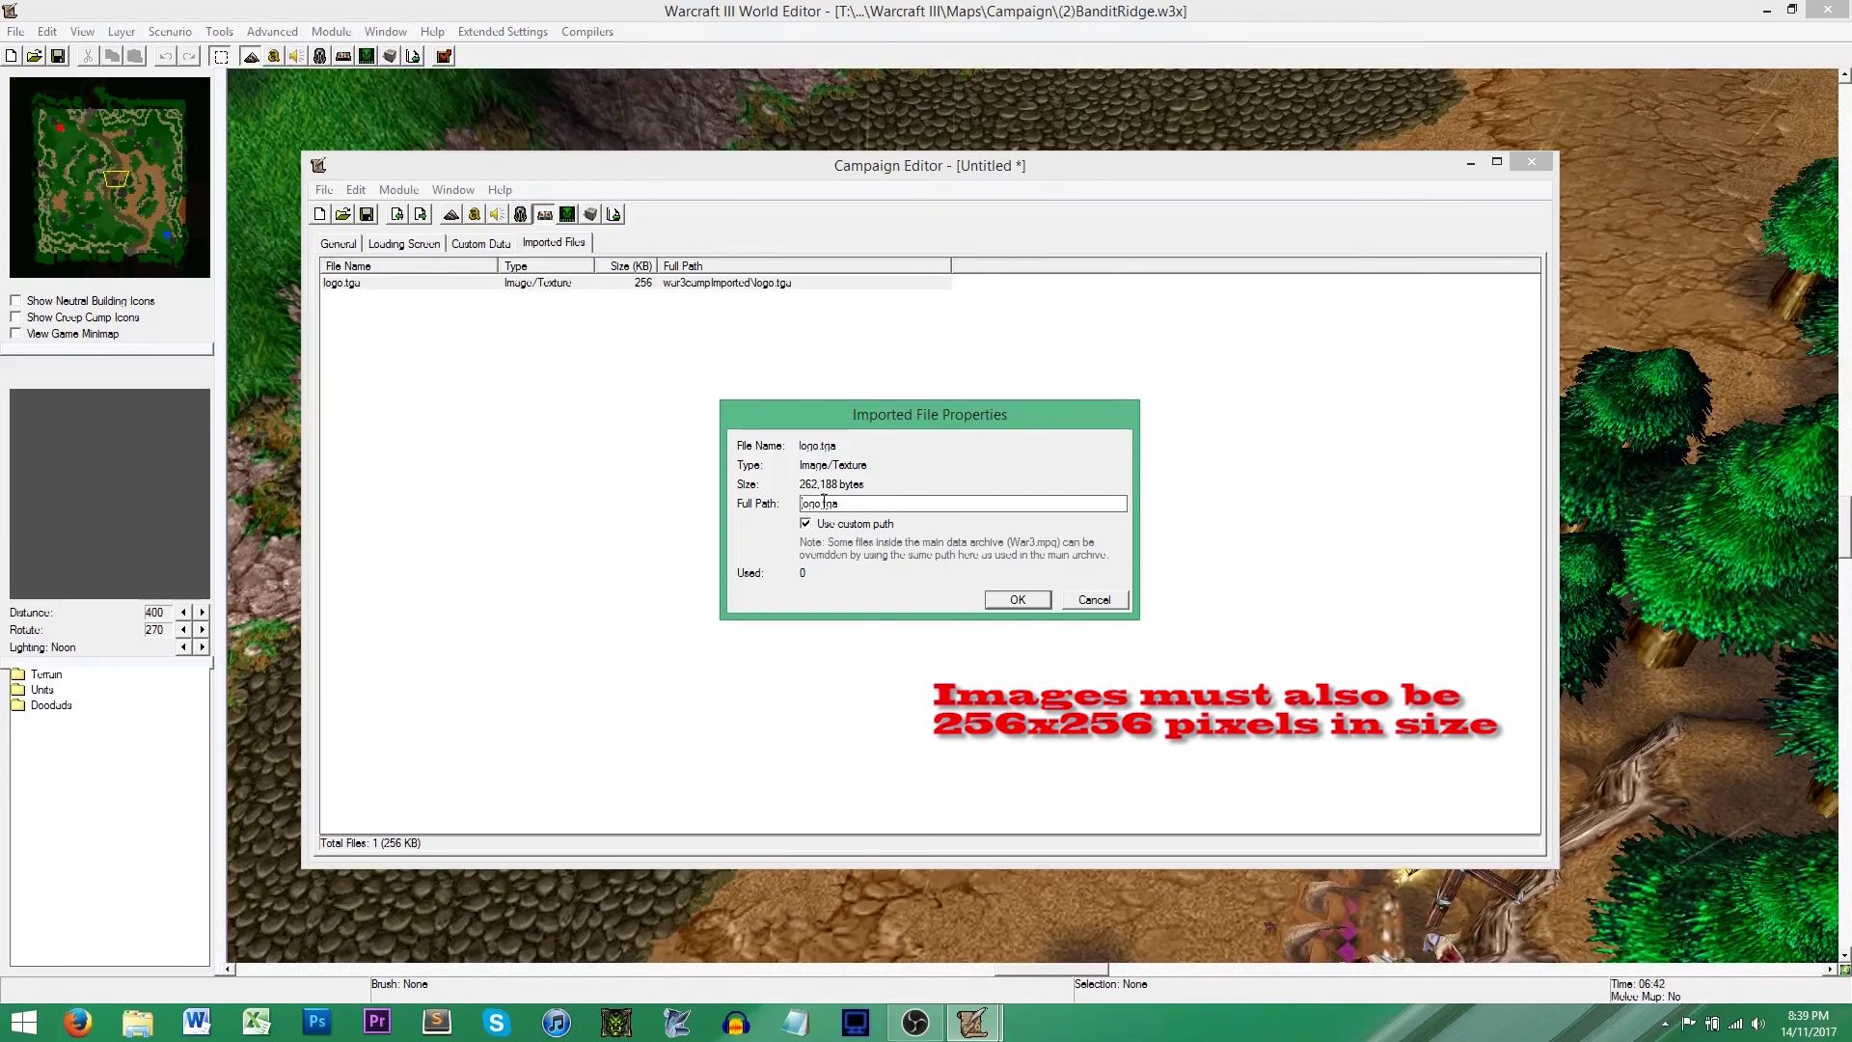
{"action": "left_click", "coordinate": [1019, 599]}
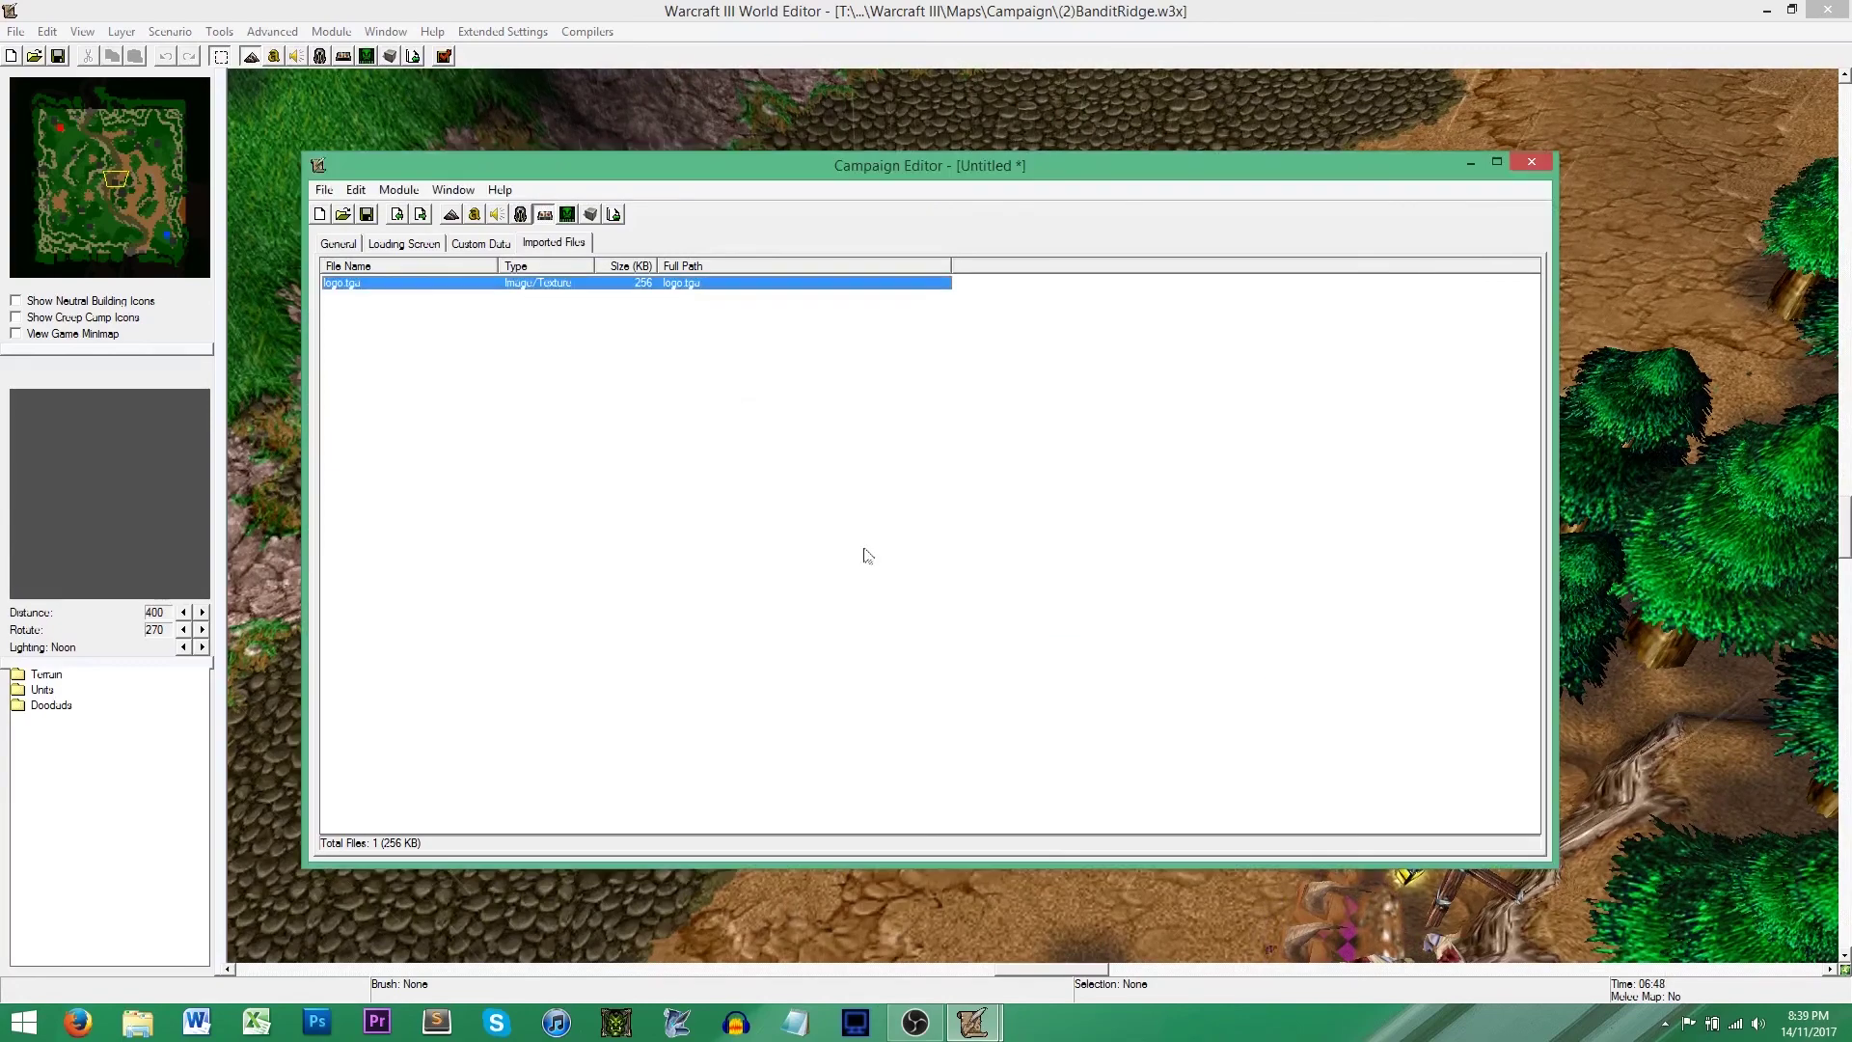
- Use the imported logo.tga as the campaign's minimap image and save the campaign file as "New Campaign"
{"action": "left_click", "coordinate": [339, 244]}
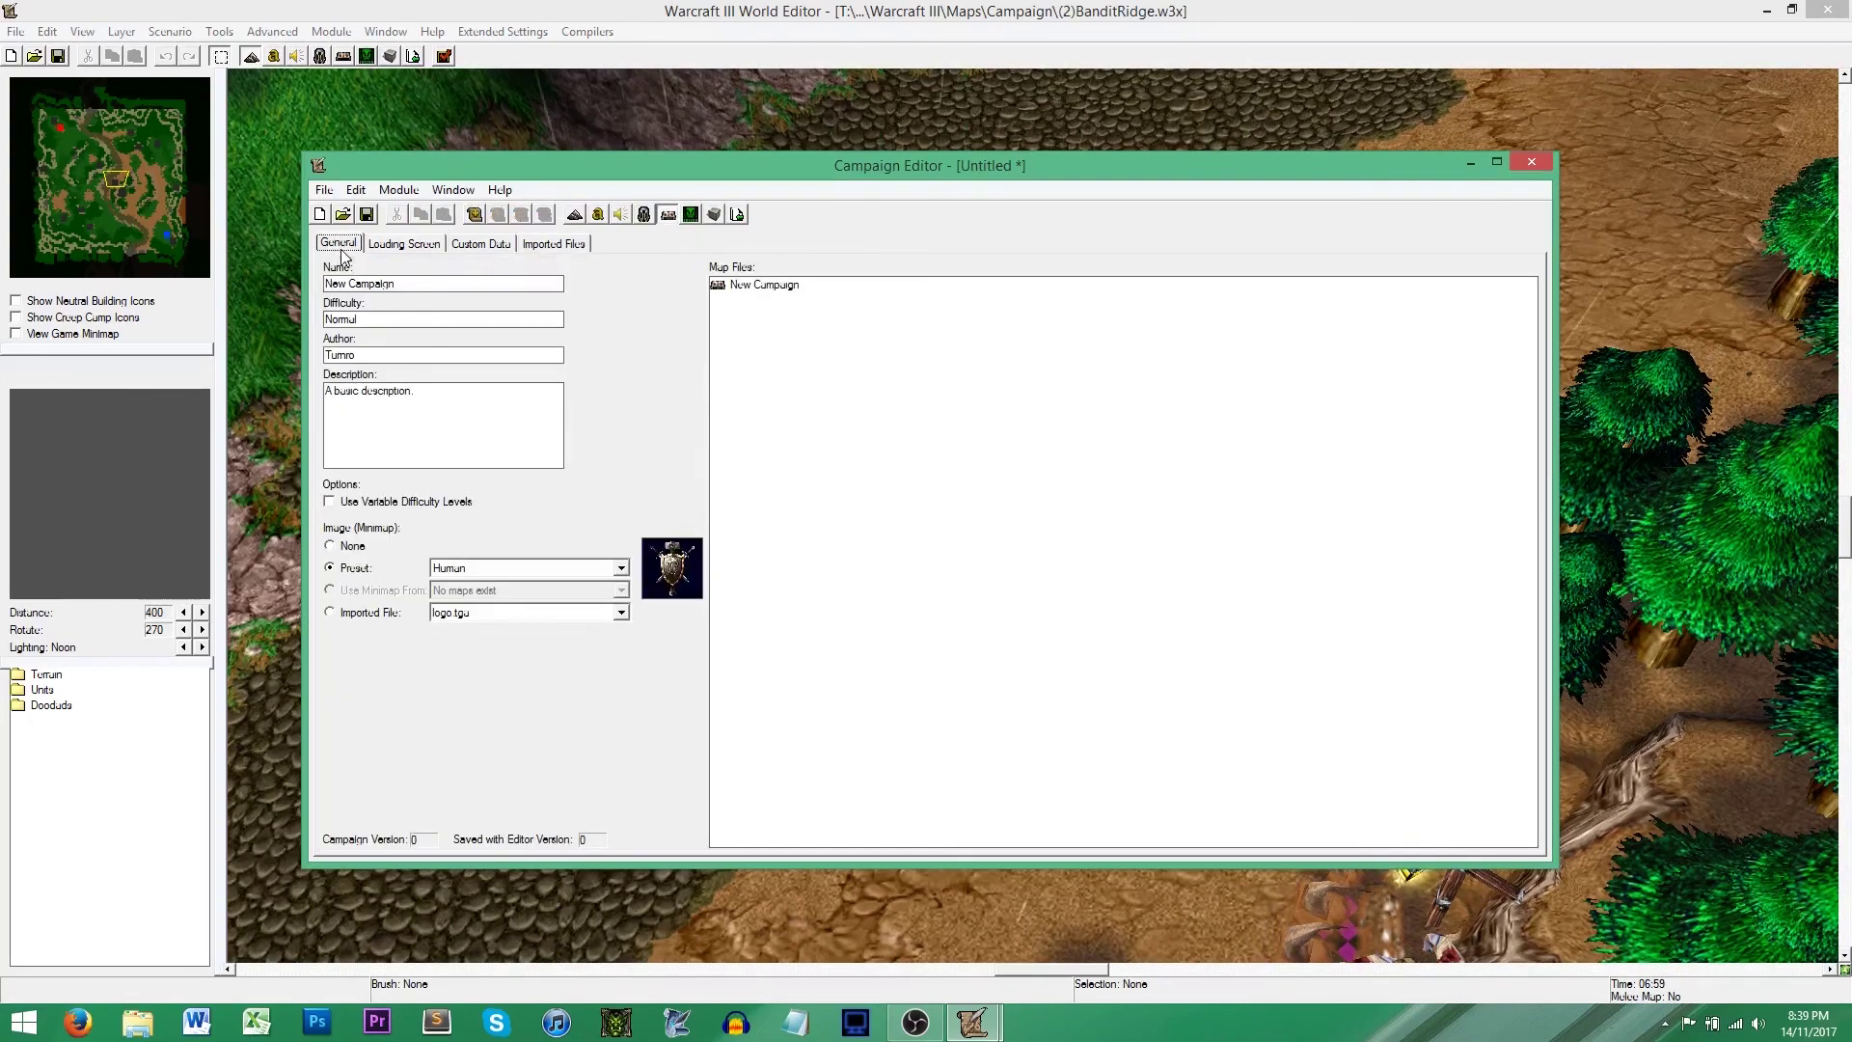
{"action": "left_click", "coordinate": [369, 613]}
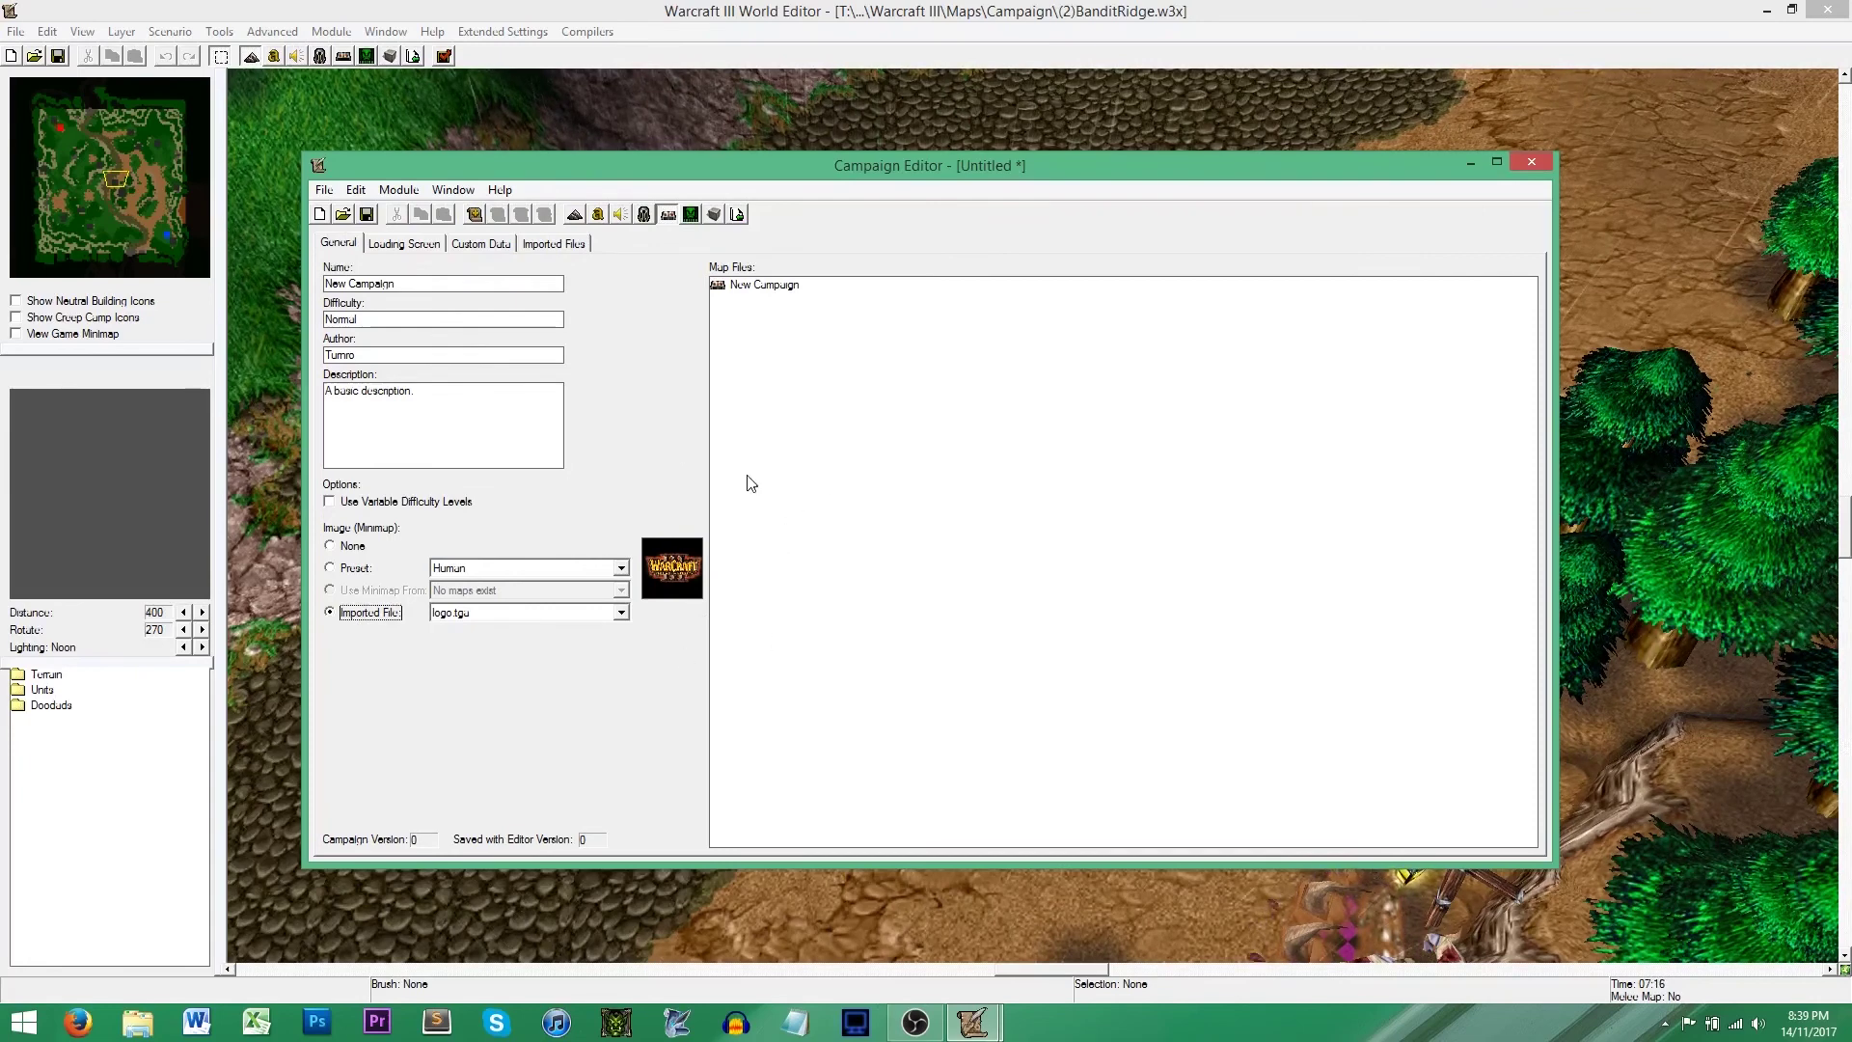
{"action": "left_click", "coordinate": [366, 214]}
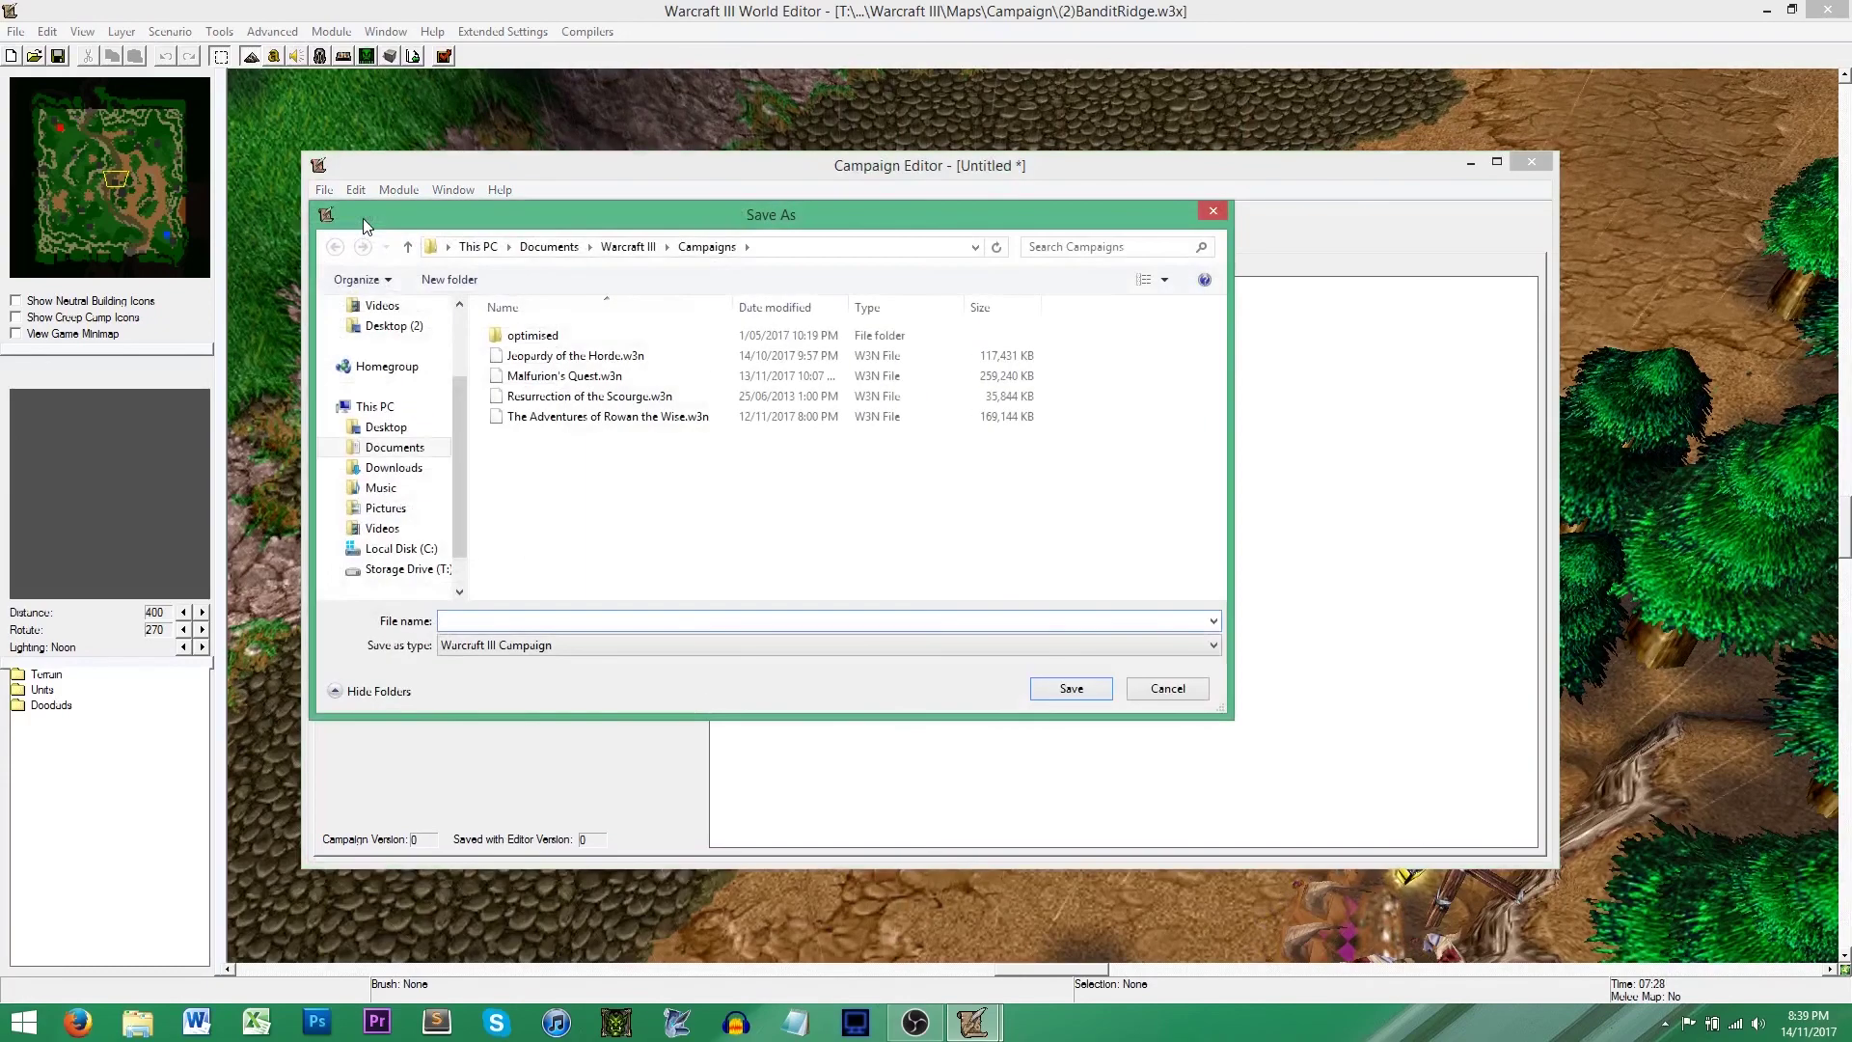
{"action": "type", "text": "N"}
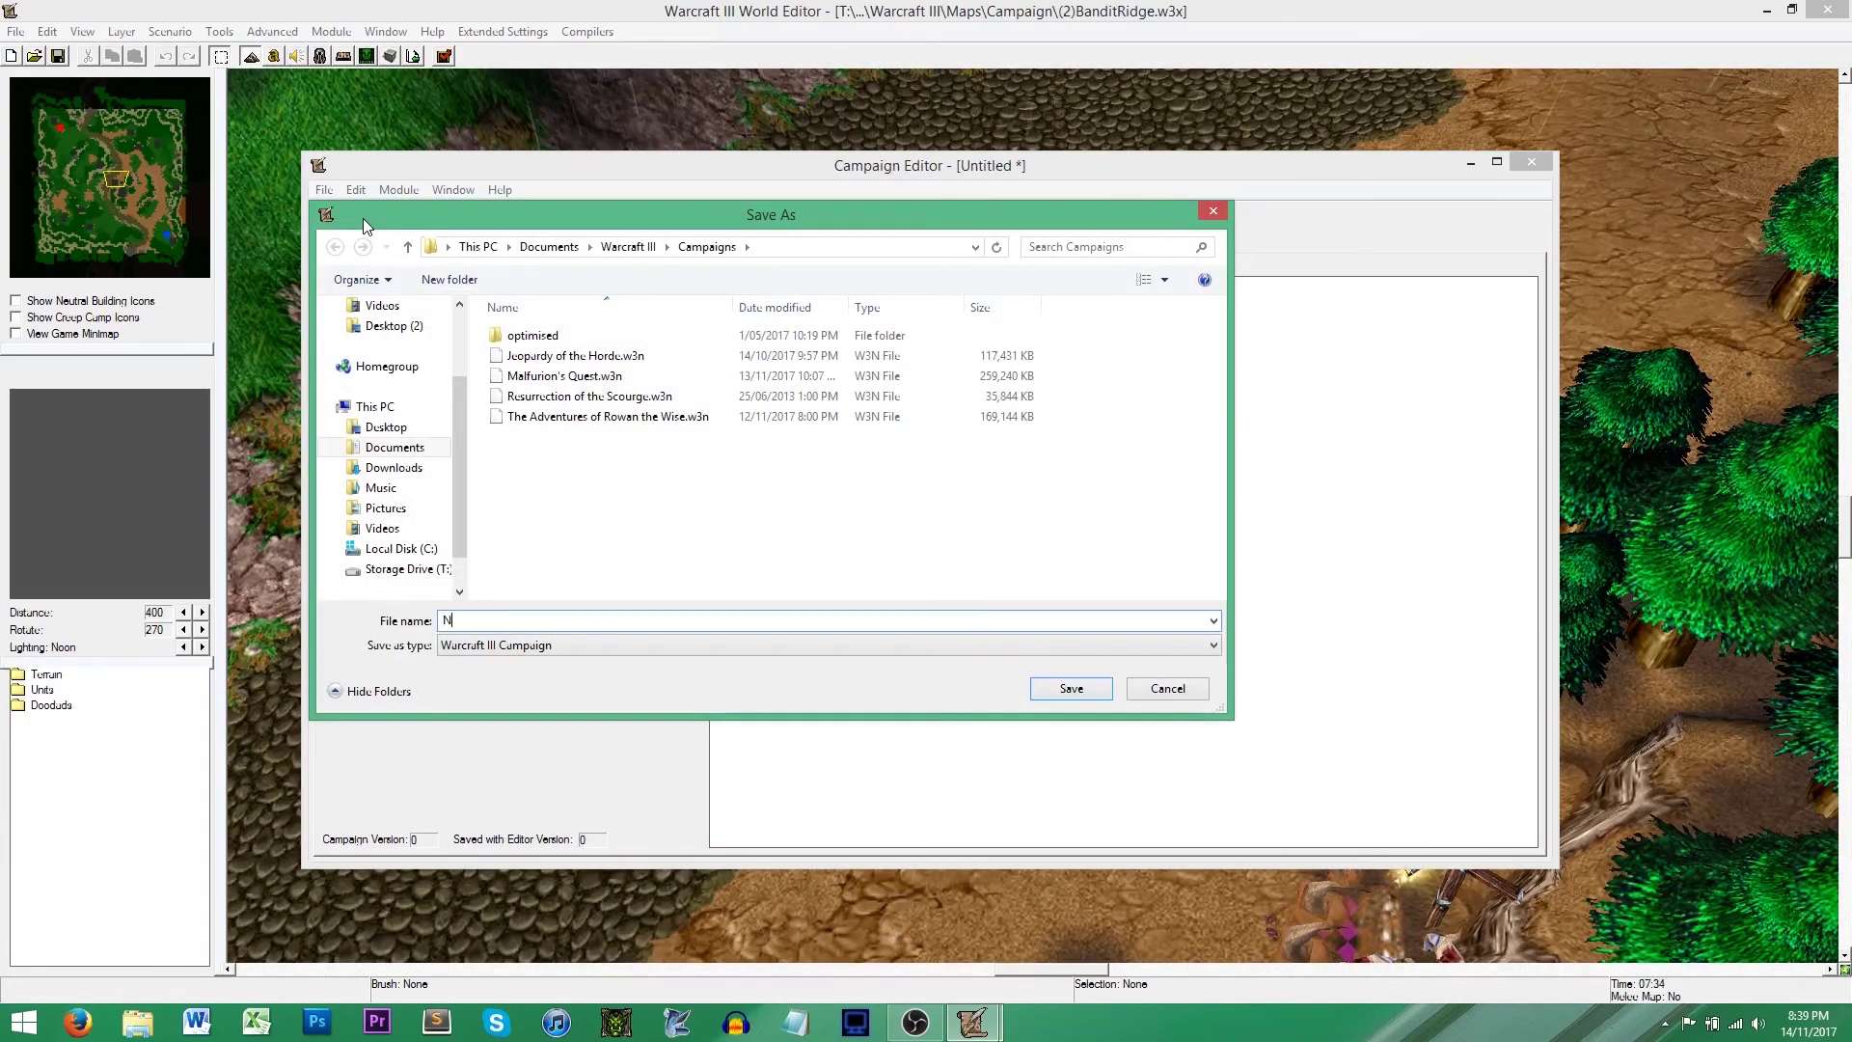
{"action": "type", "text": "ew Campaig"}
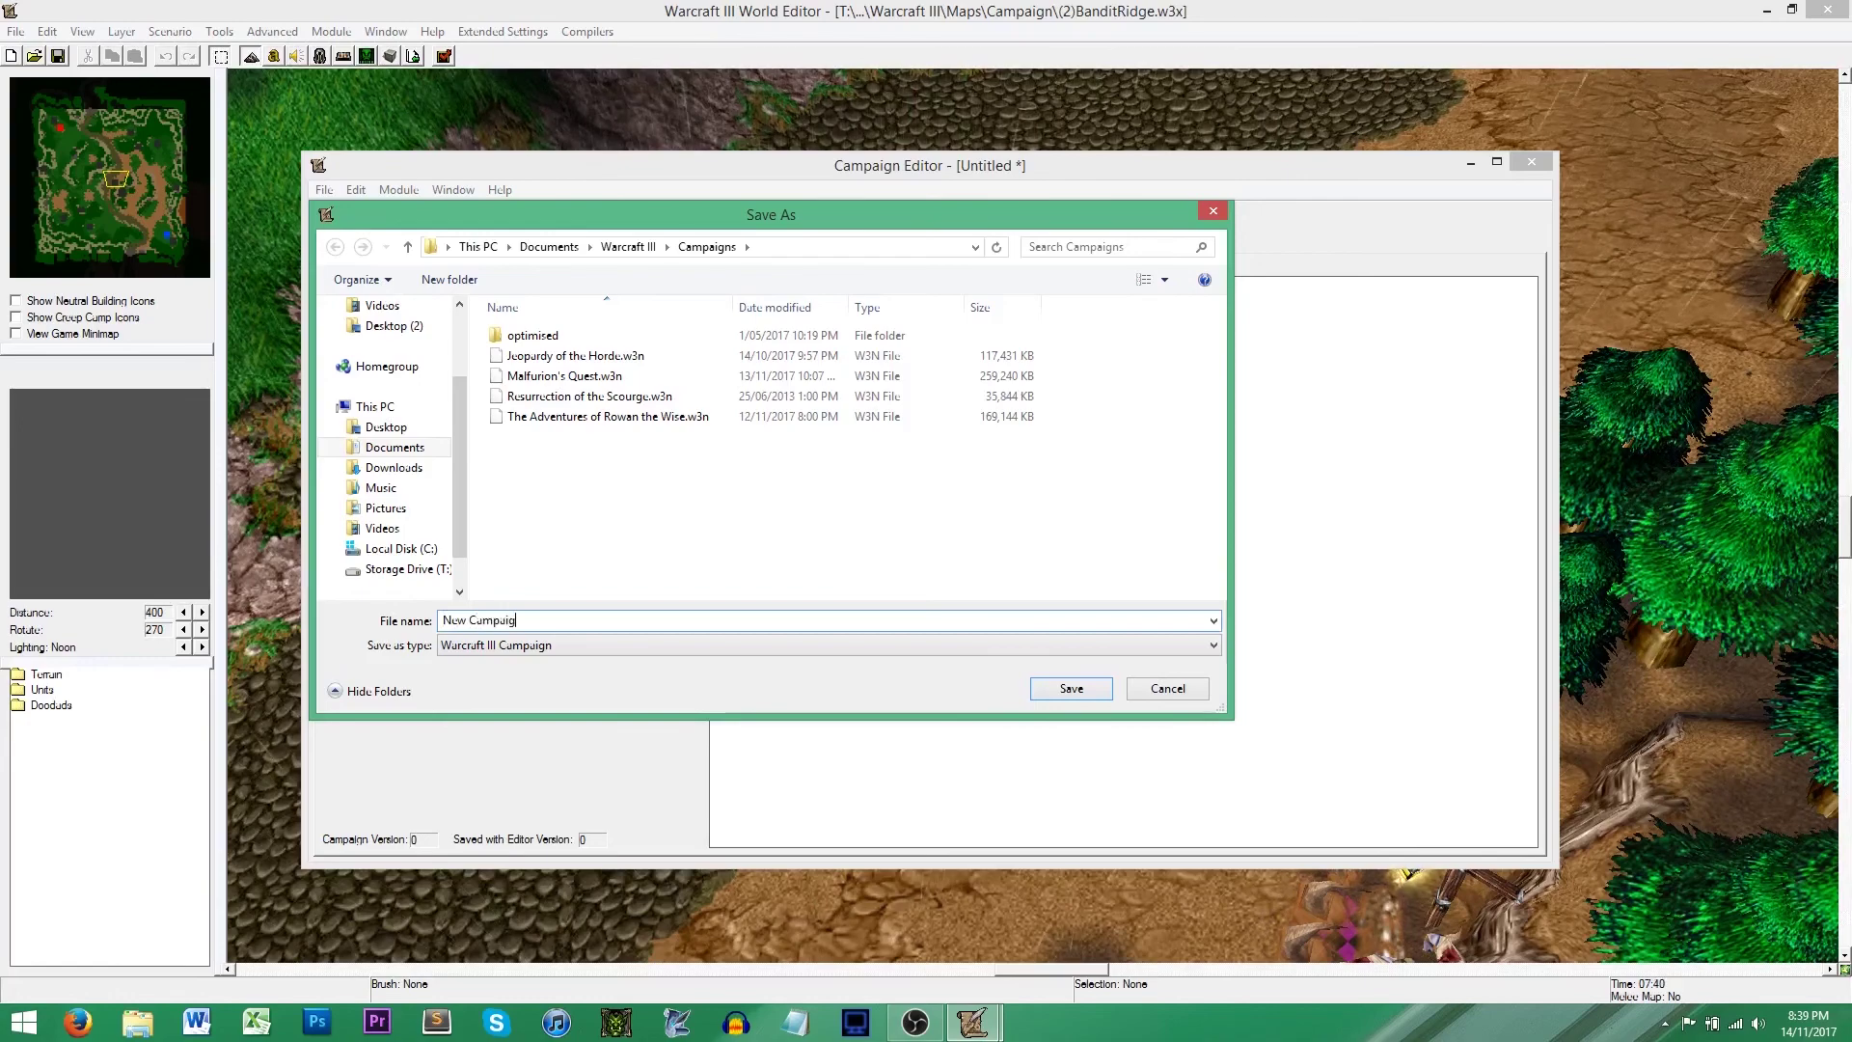
{"action": "type", "text": "n"}
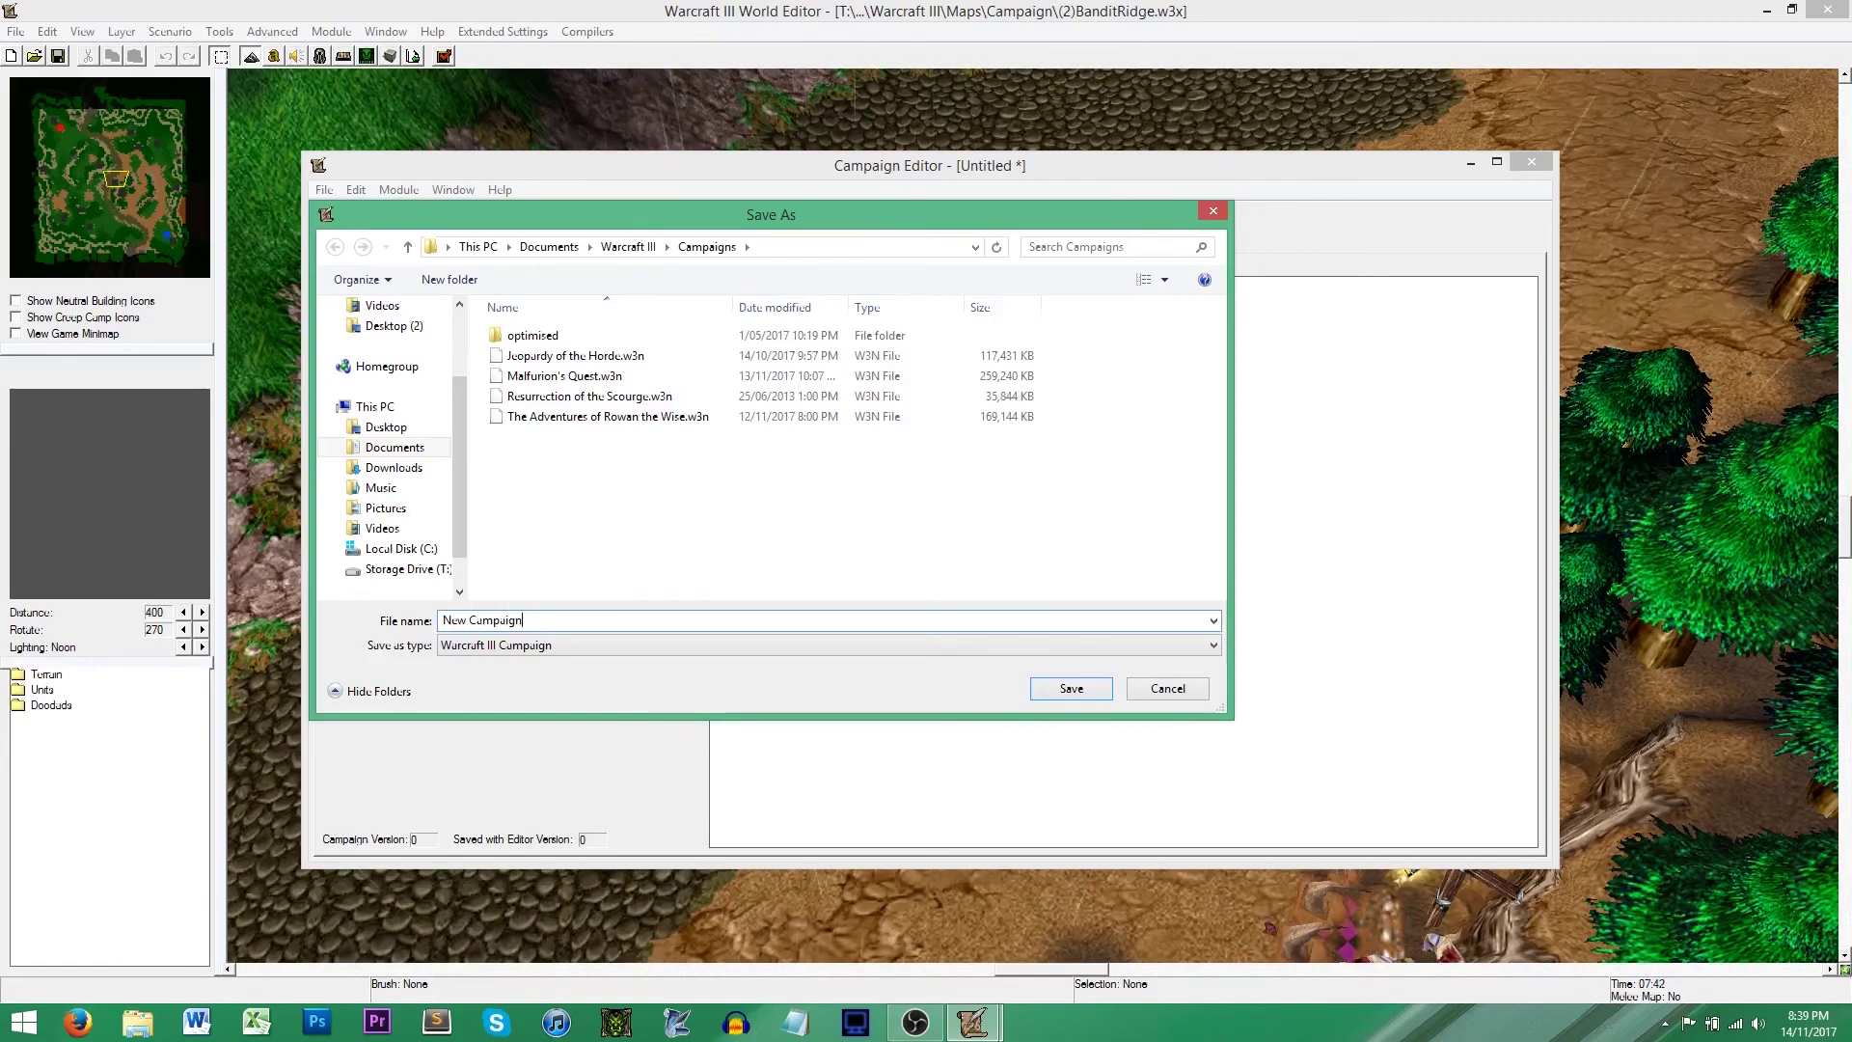
{"action": "left_click", "coordinate": [1092, 690]}
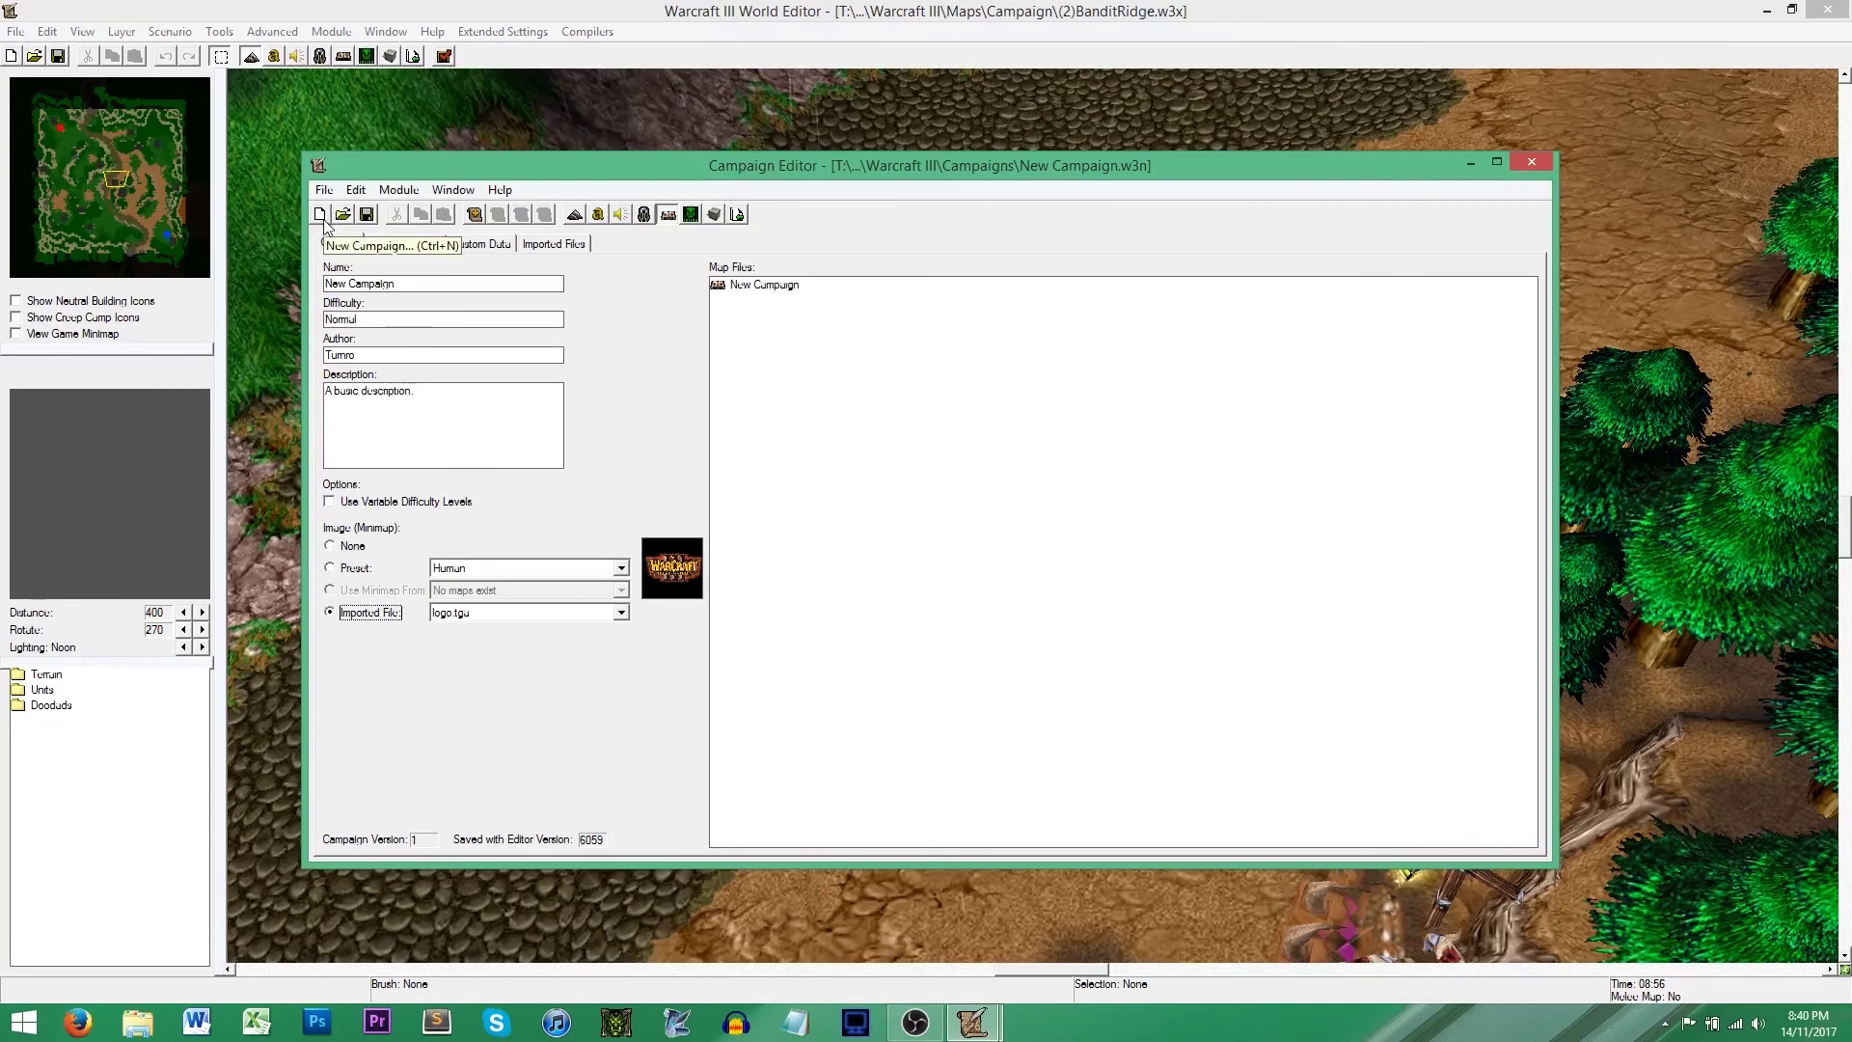
- Add the map file (2)BanditRidge.w3x to the campaign's map list and select it there
{"action": "left_click", "coordinate": [474, 214]}
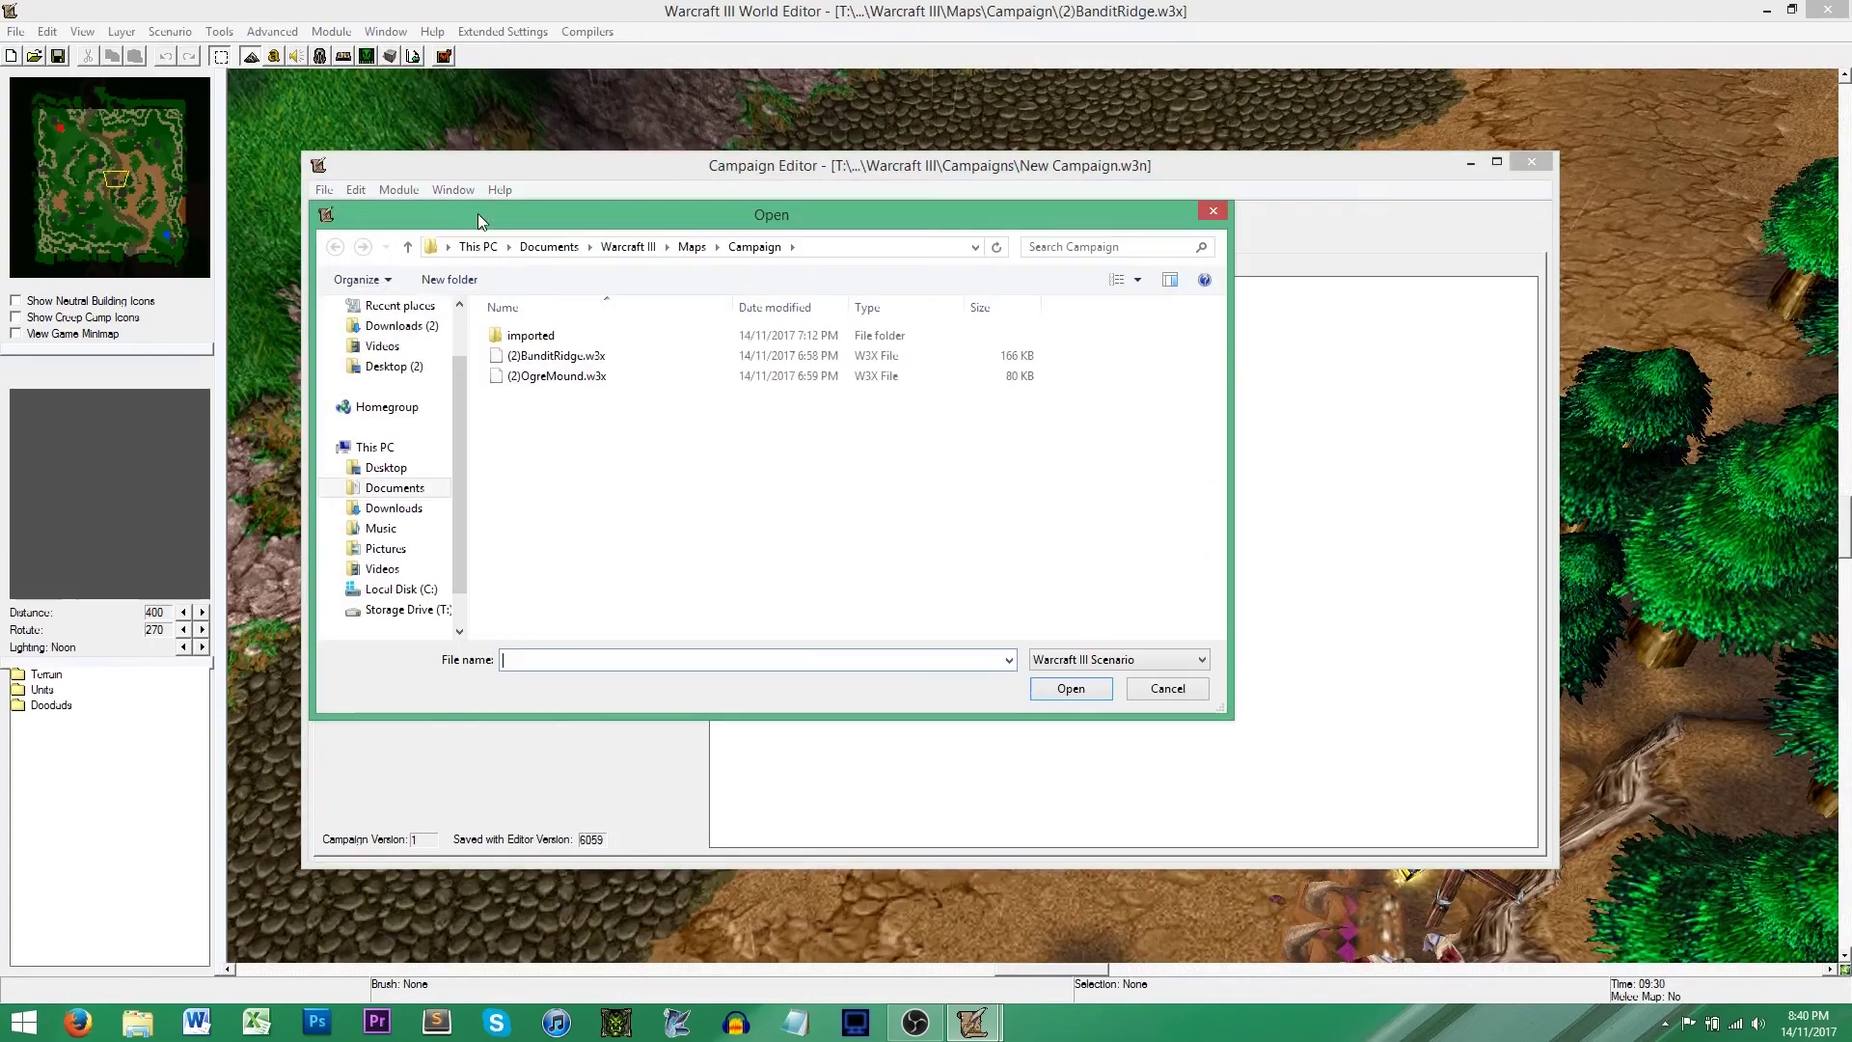
{"action": "double_click", "coordinate": [611, 357]}
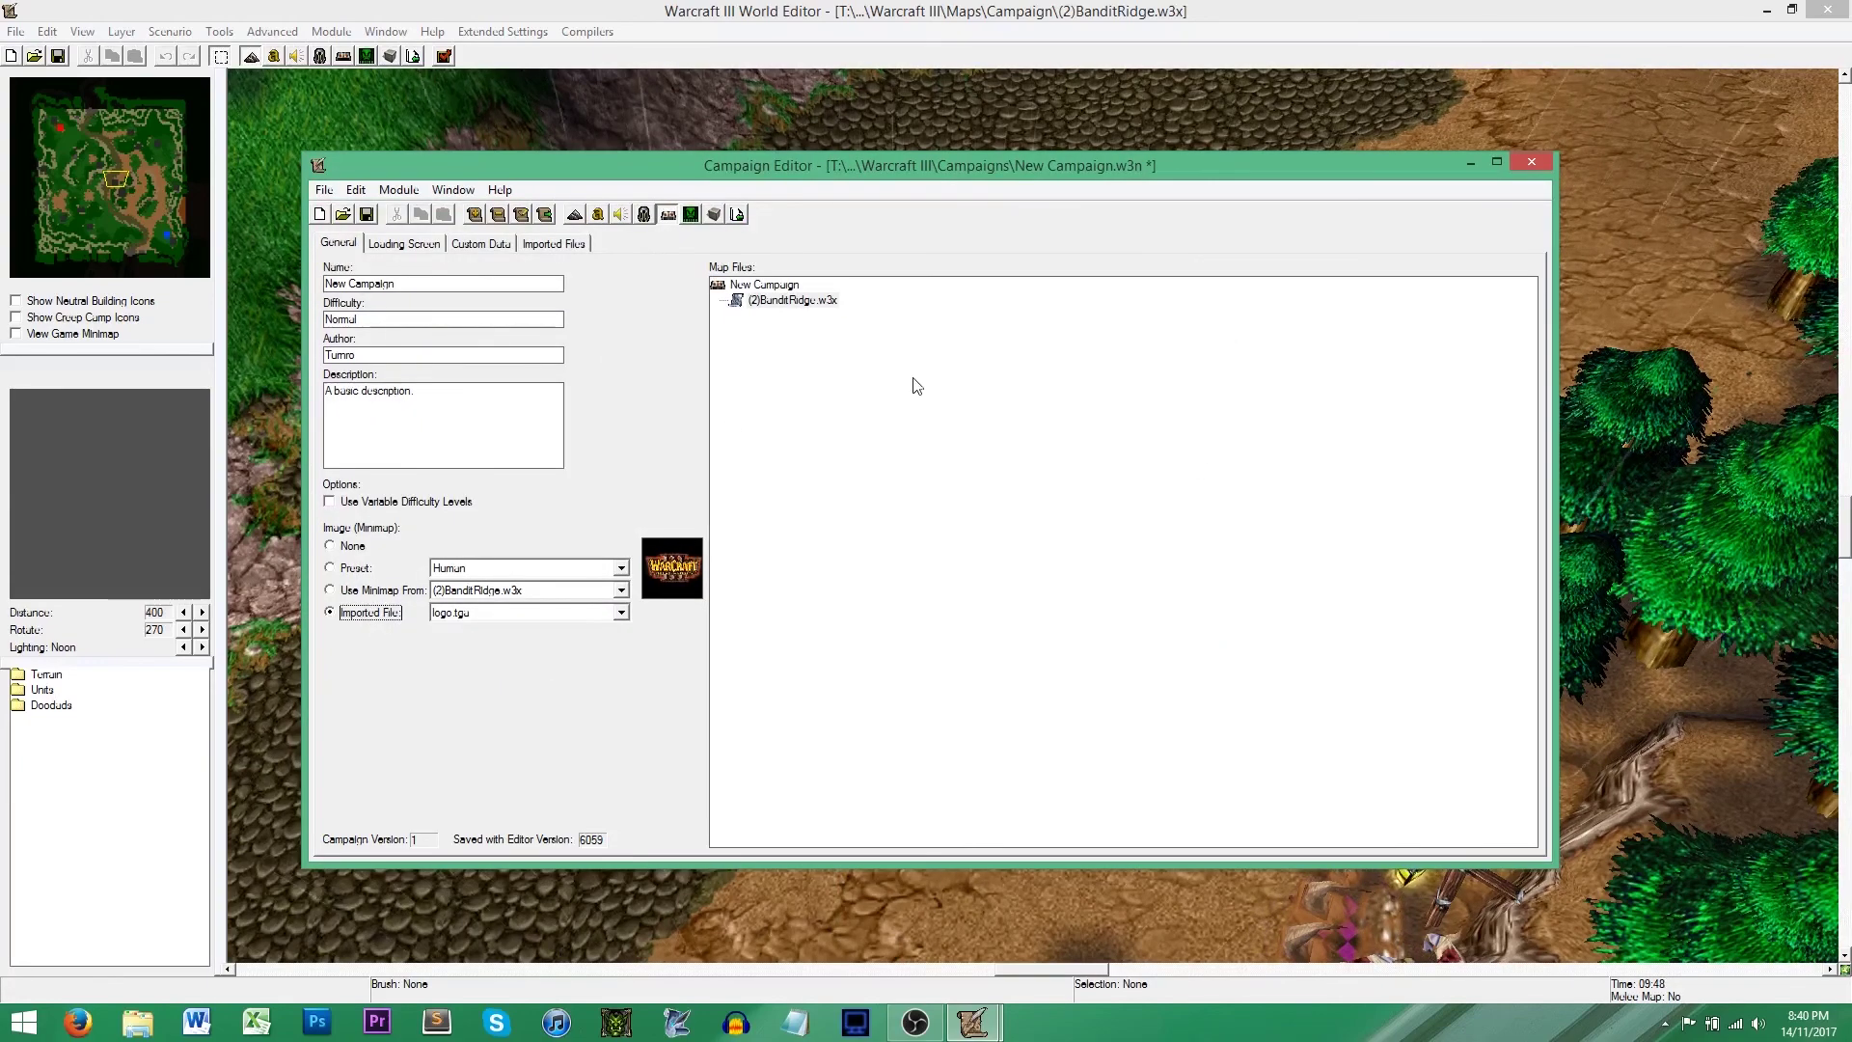
{"action": "left_click", "coordinate": [794, 302]}
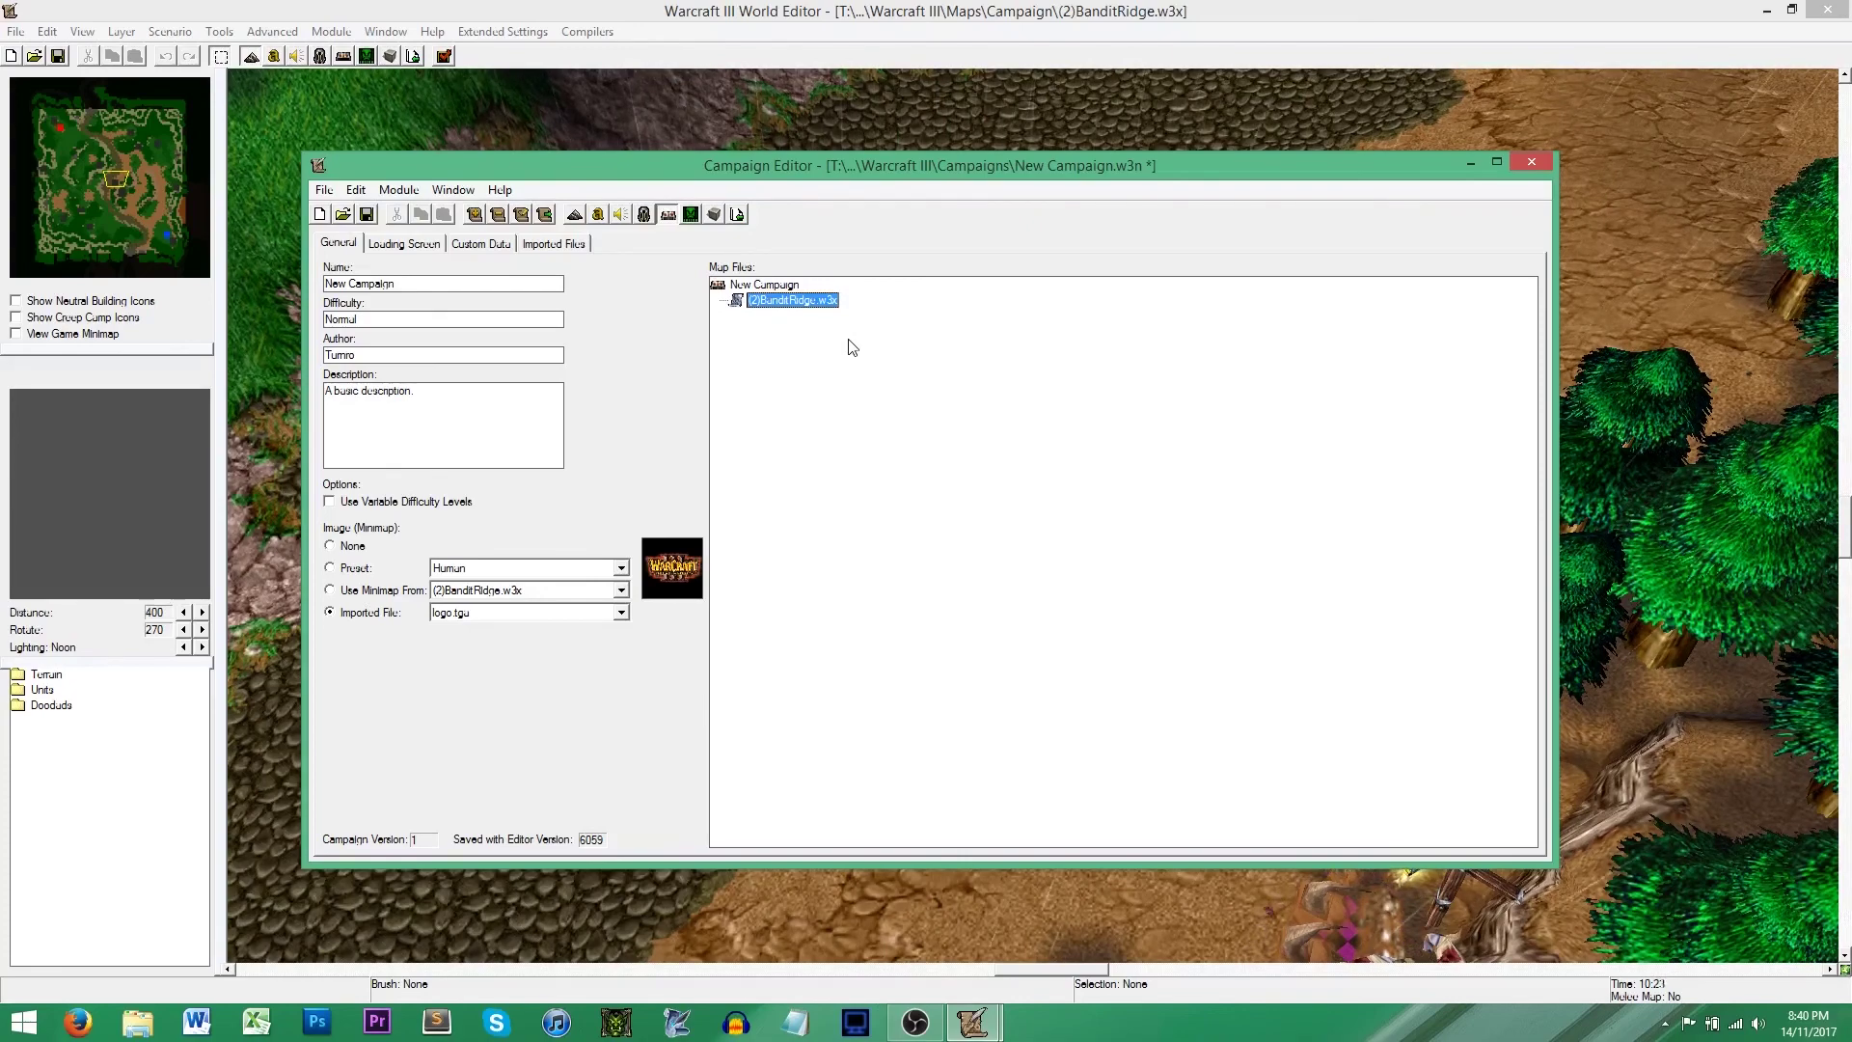
{"action": "left_click", "coordinate": [481, 114]}
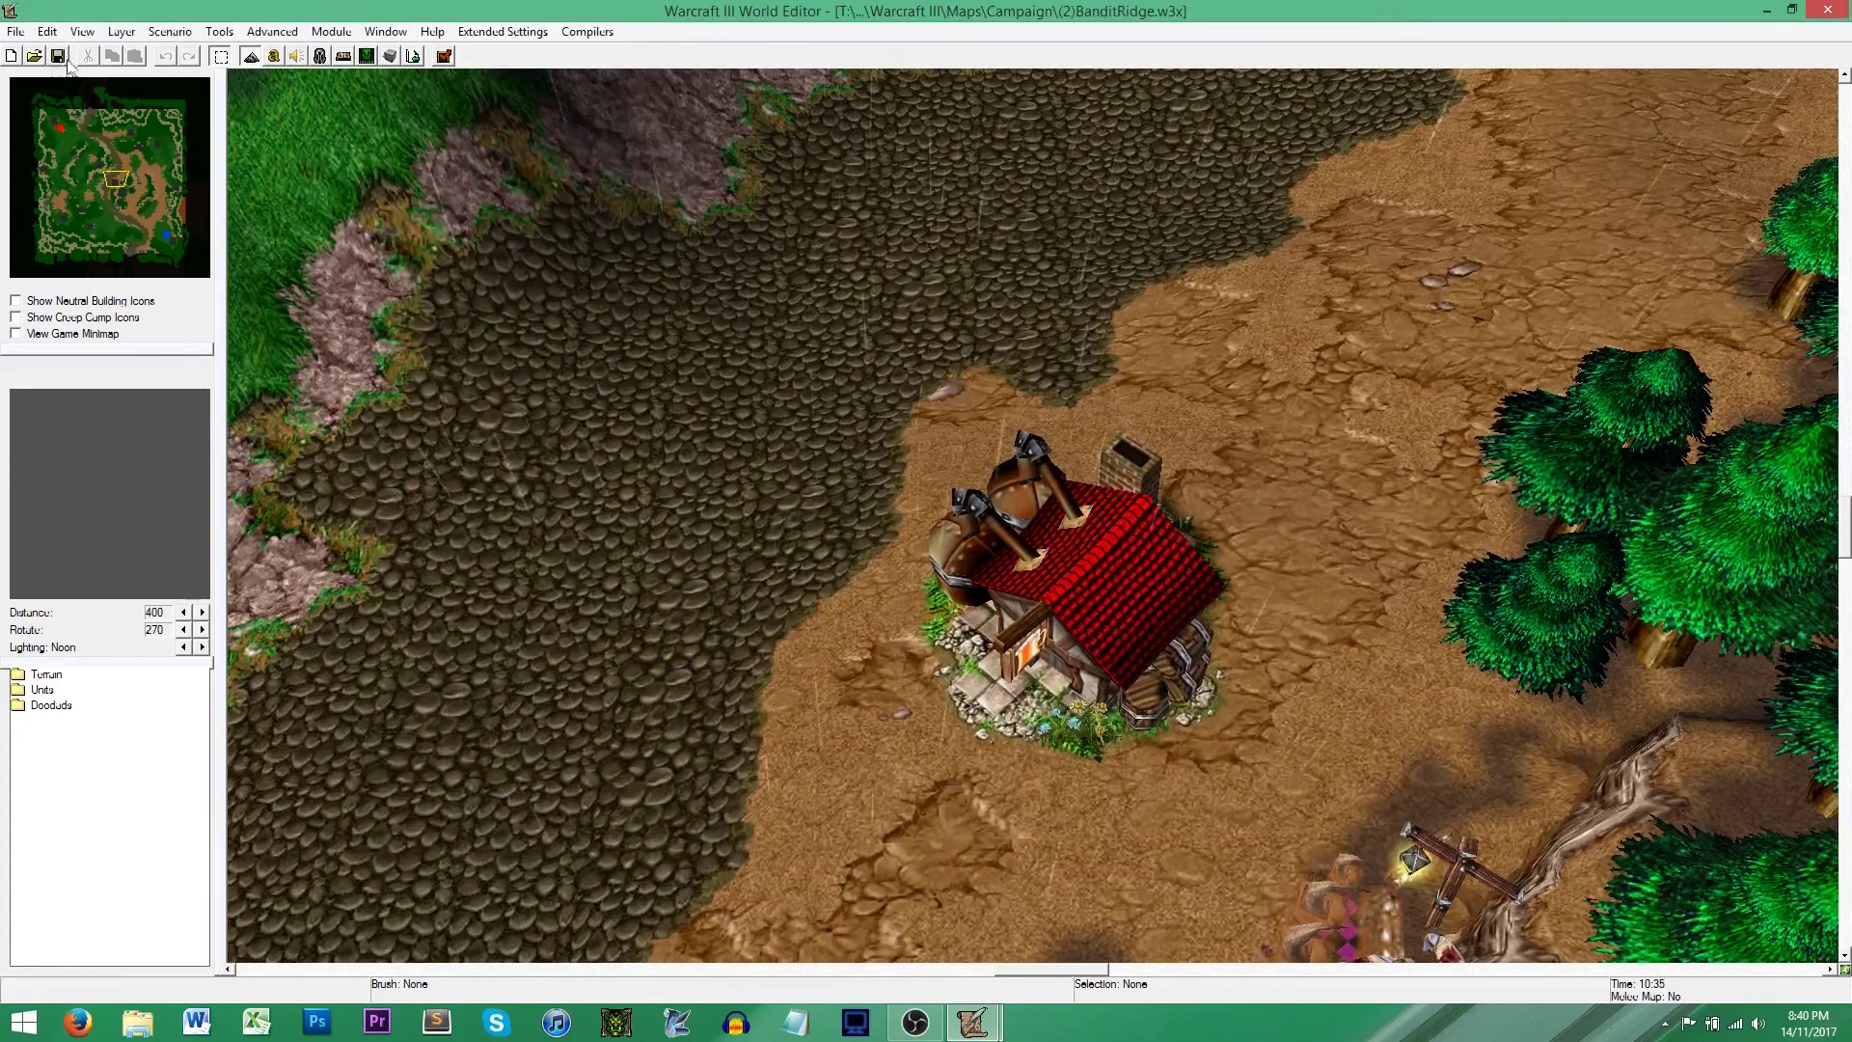
{"action": "left_click", "coordinate": [34, 56]}
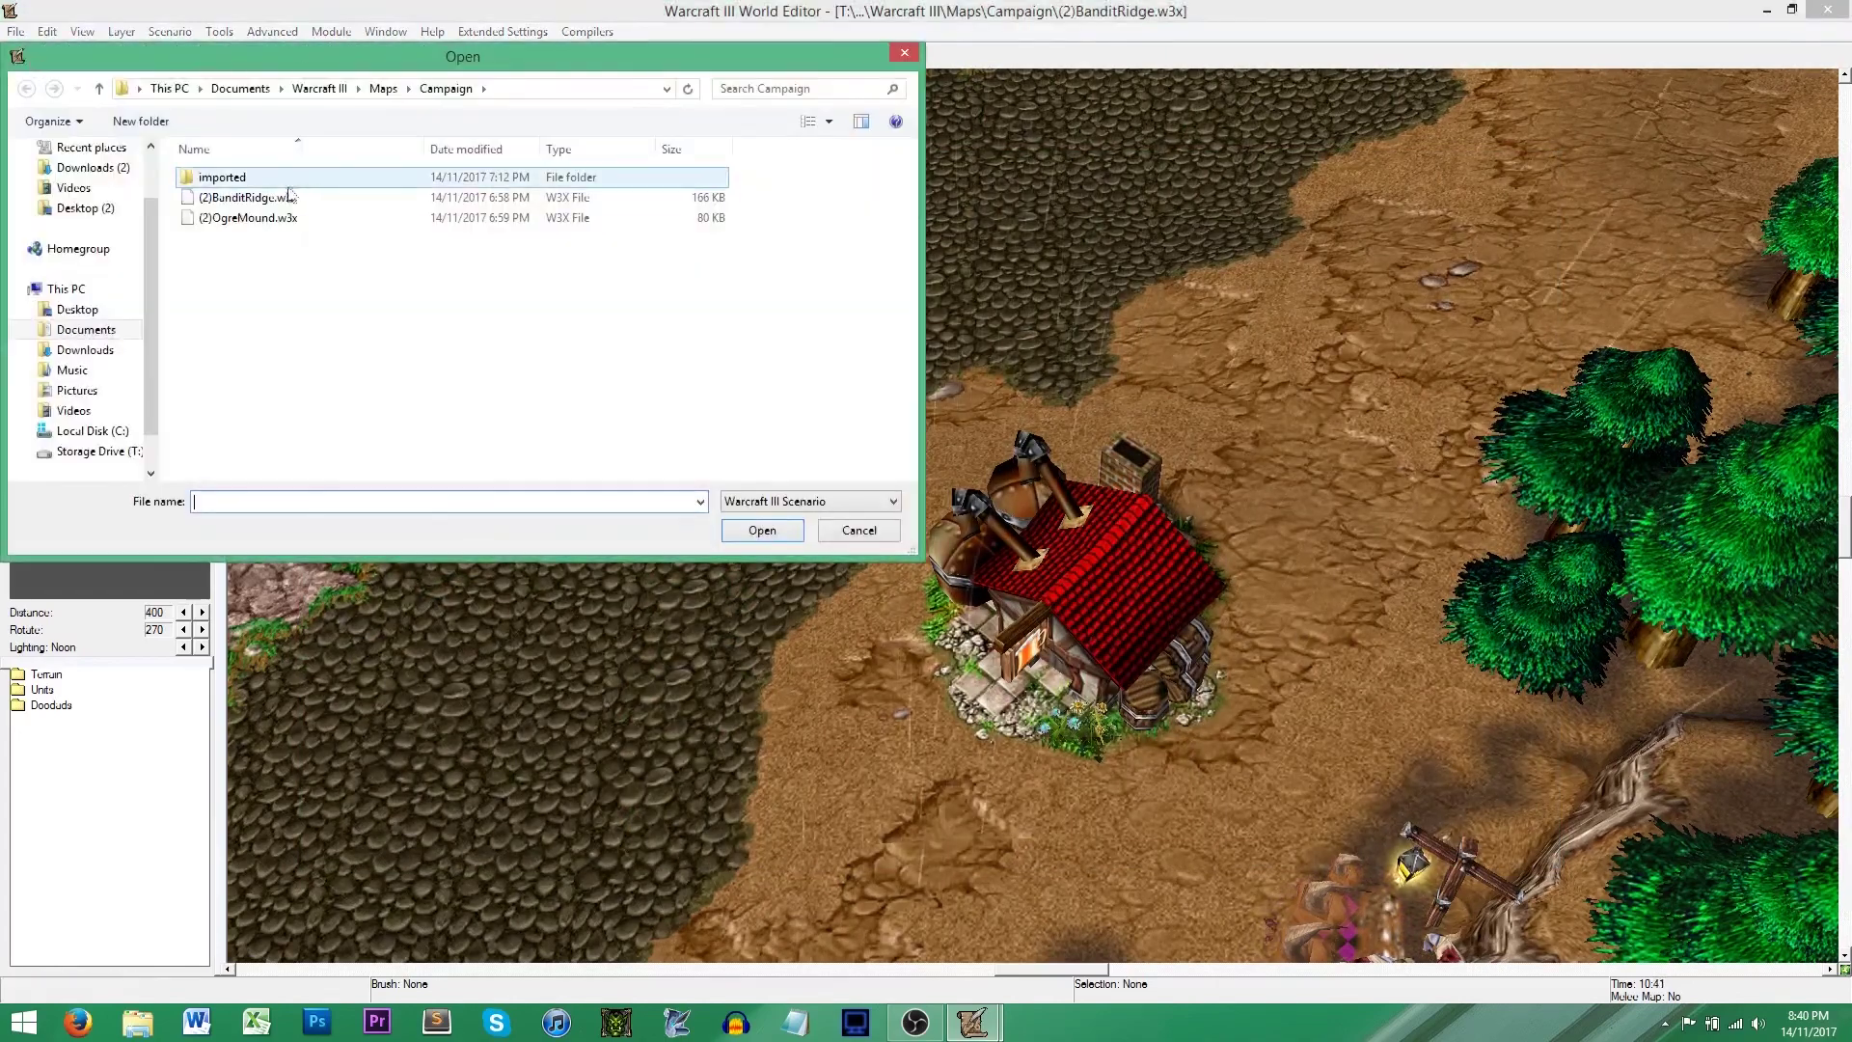
{"action": "left_click", "coordinate": [847, 535]}
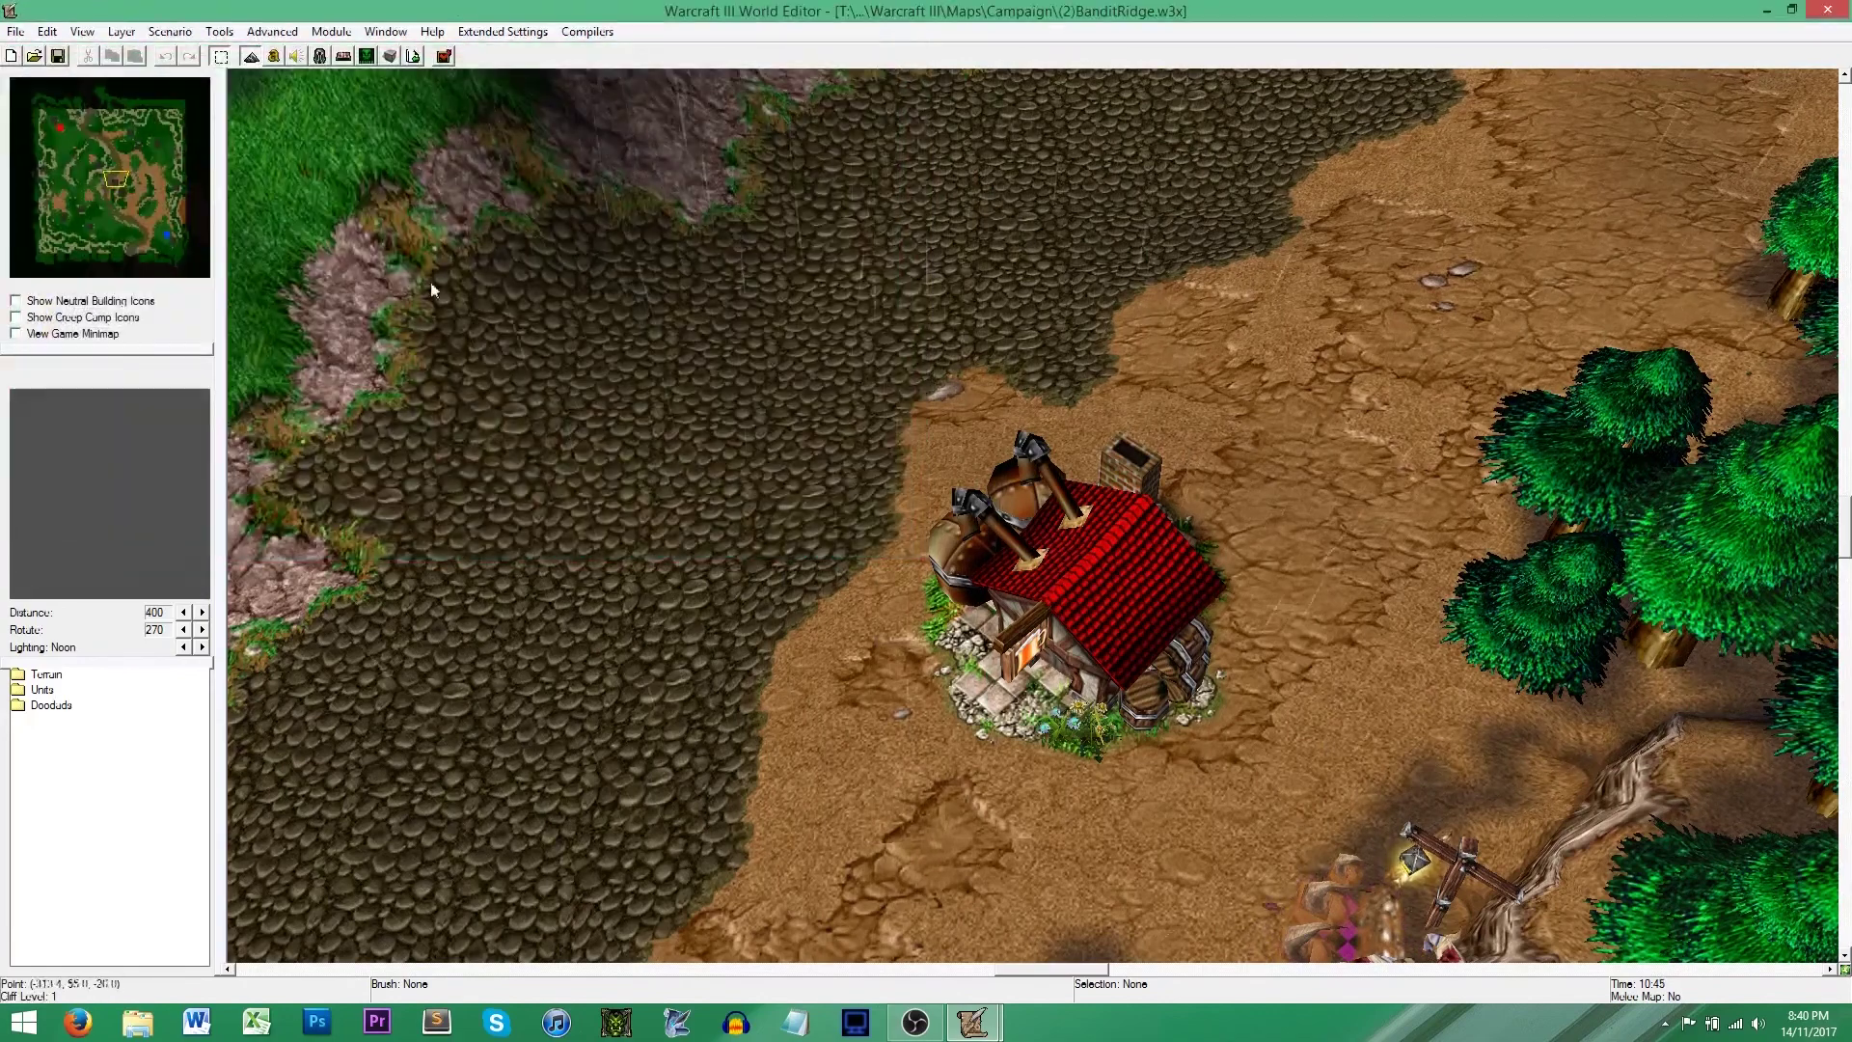
{"action": "left_click", "coordinate": [343, 57]}
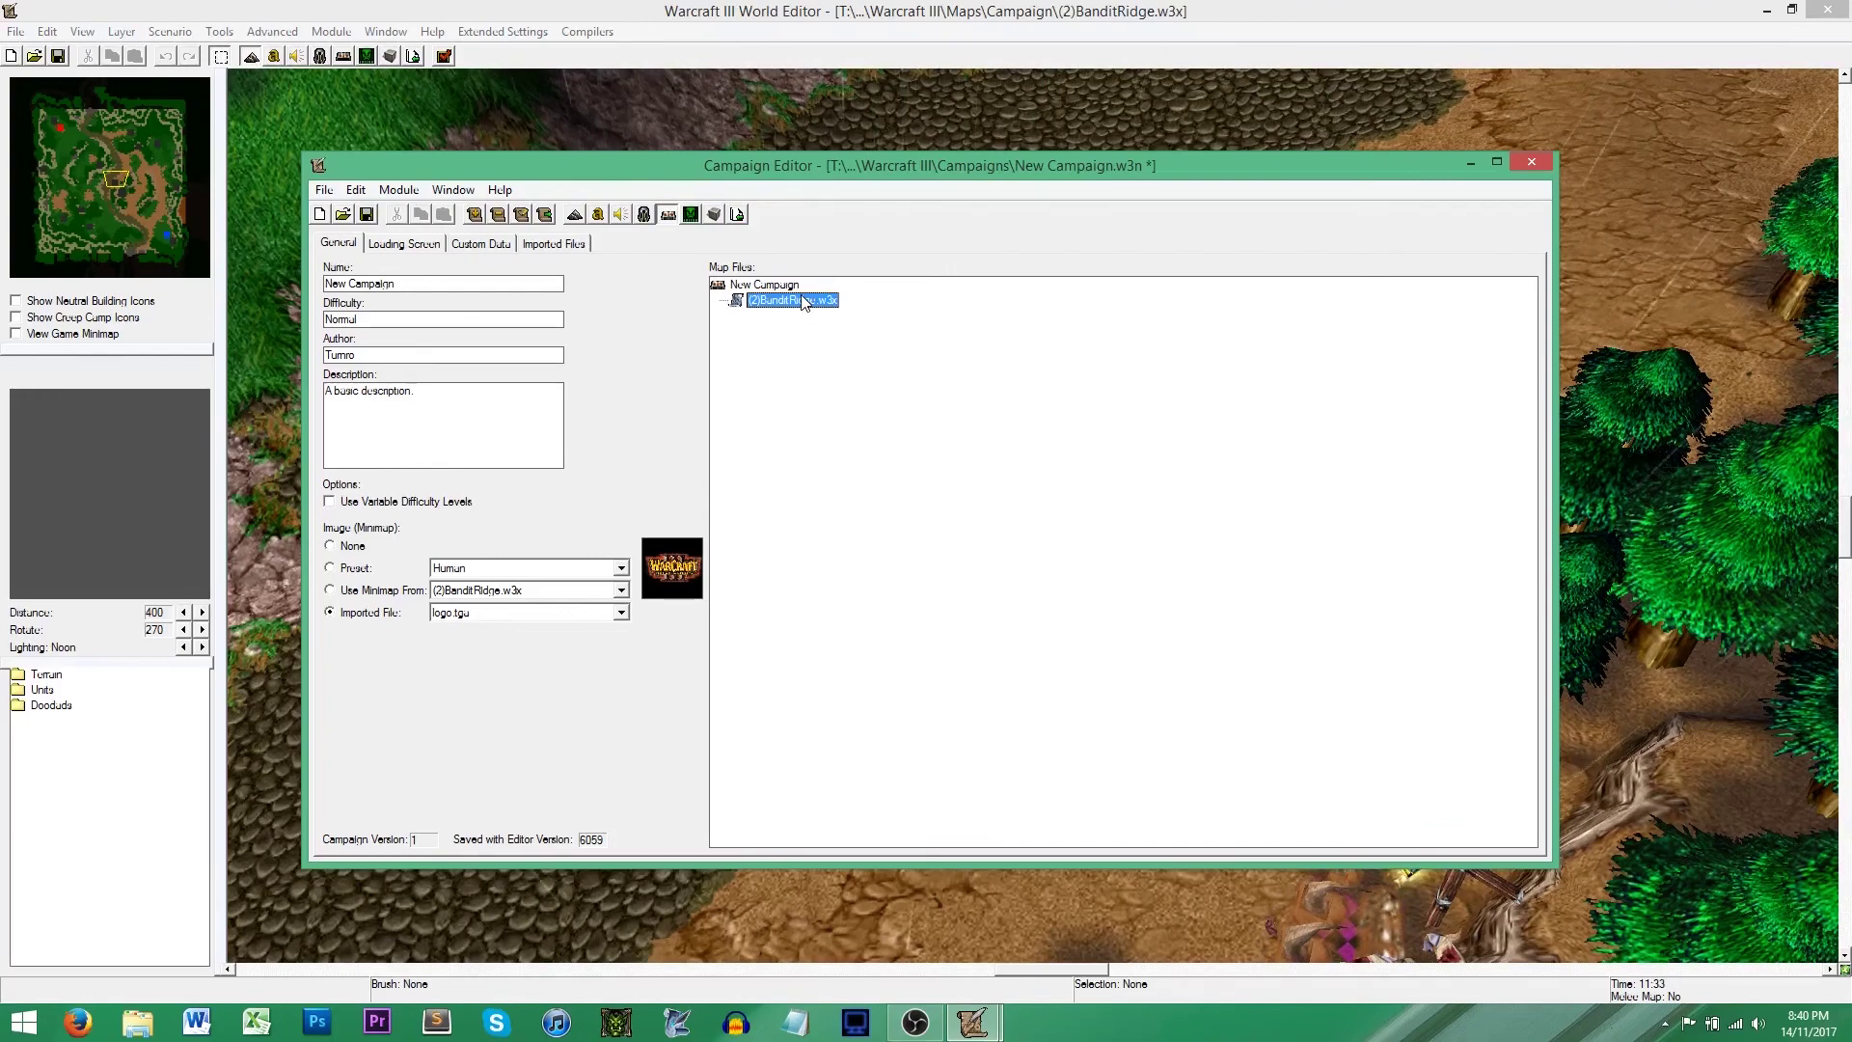
{"action": "left_click", "coordinate": [837, 119]}
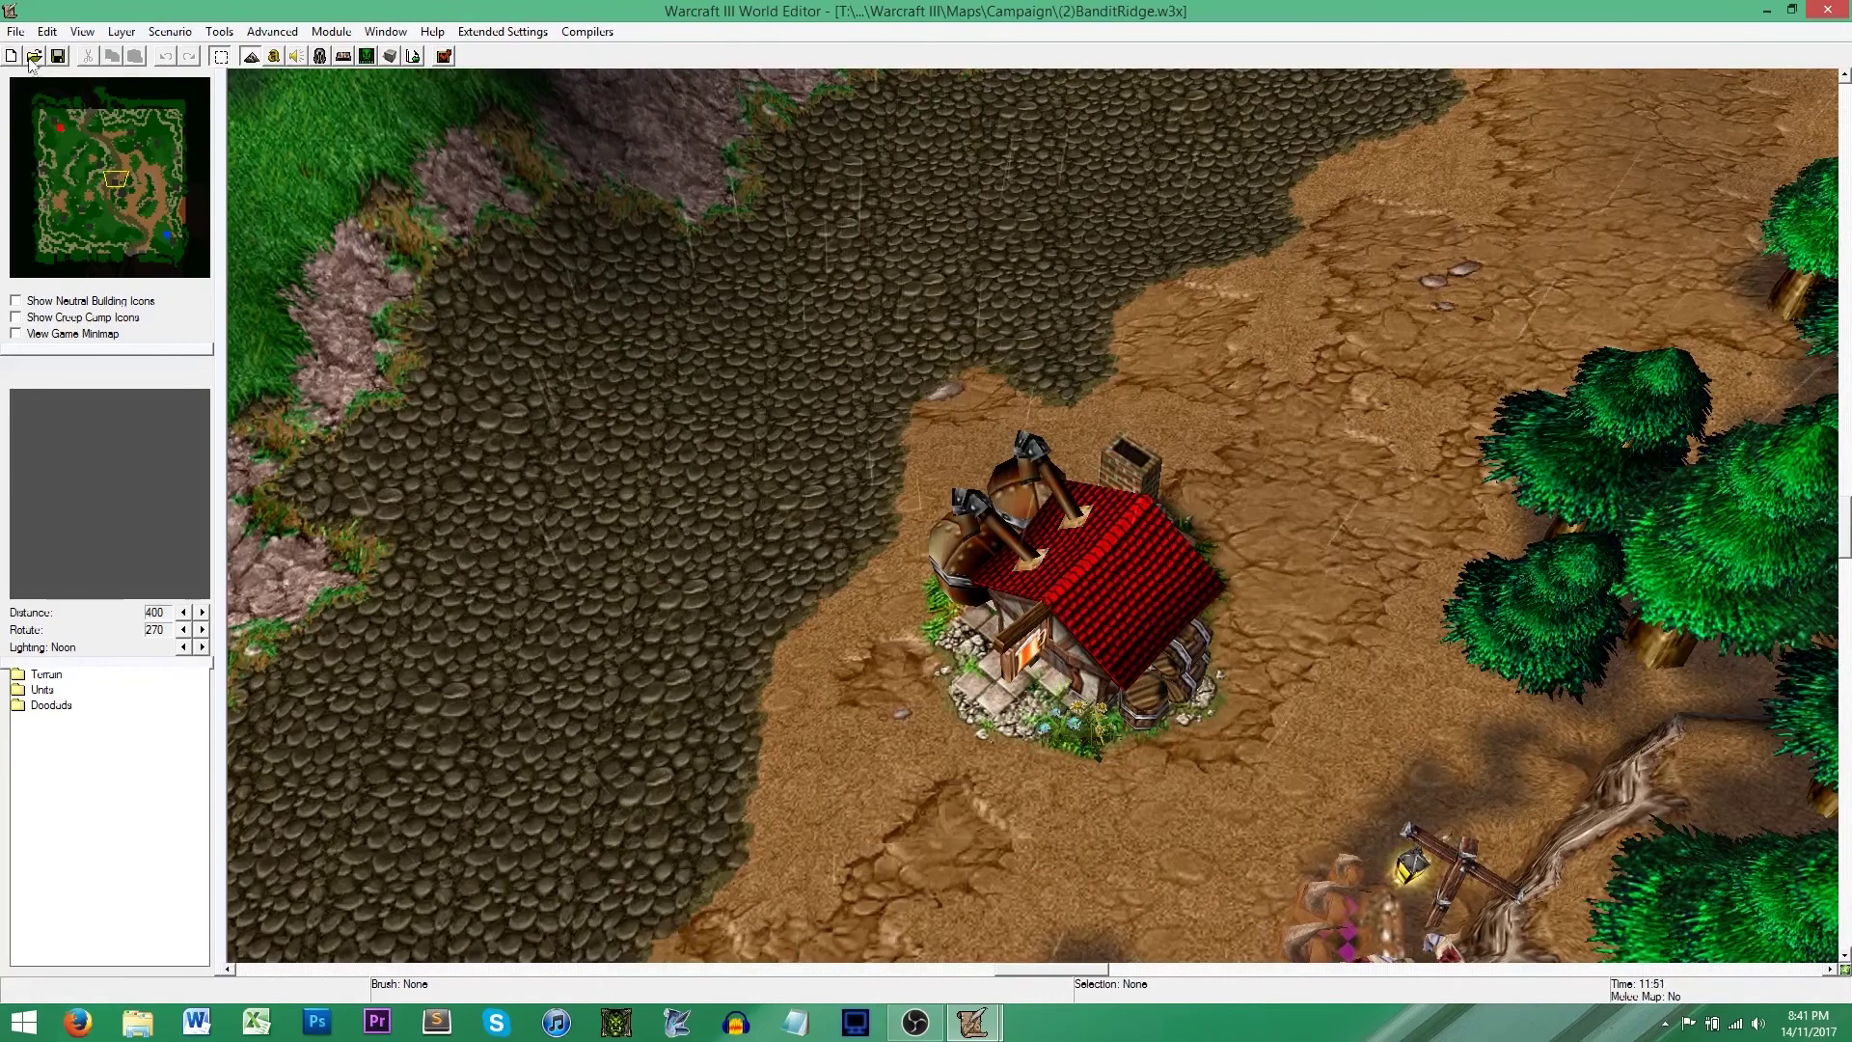
{"action": "key", "text": "ctrl+o"}
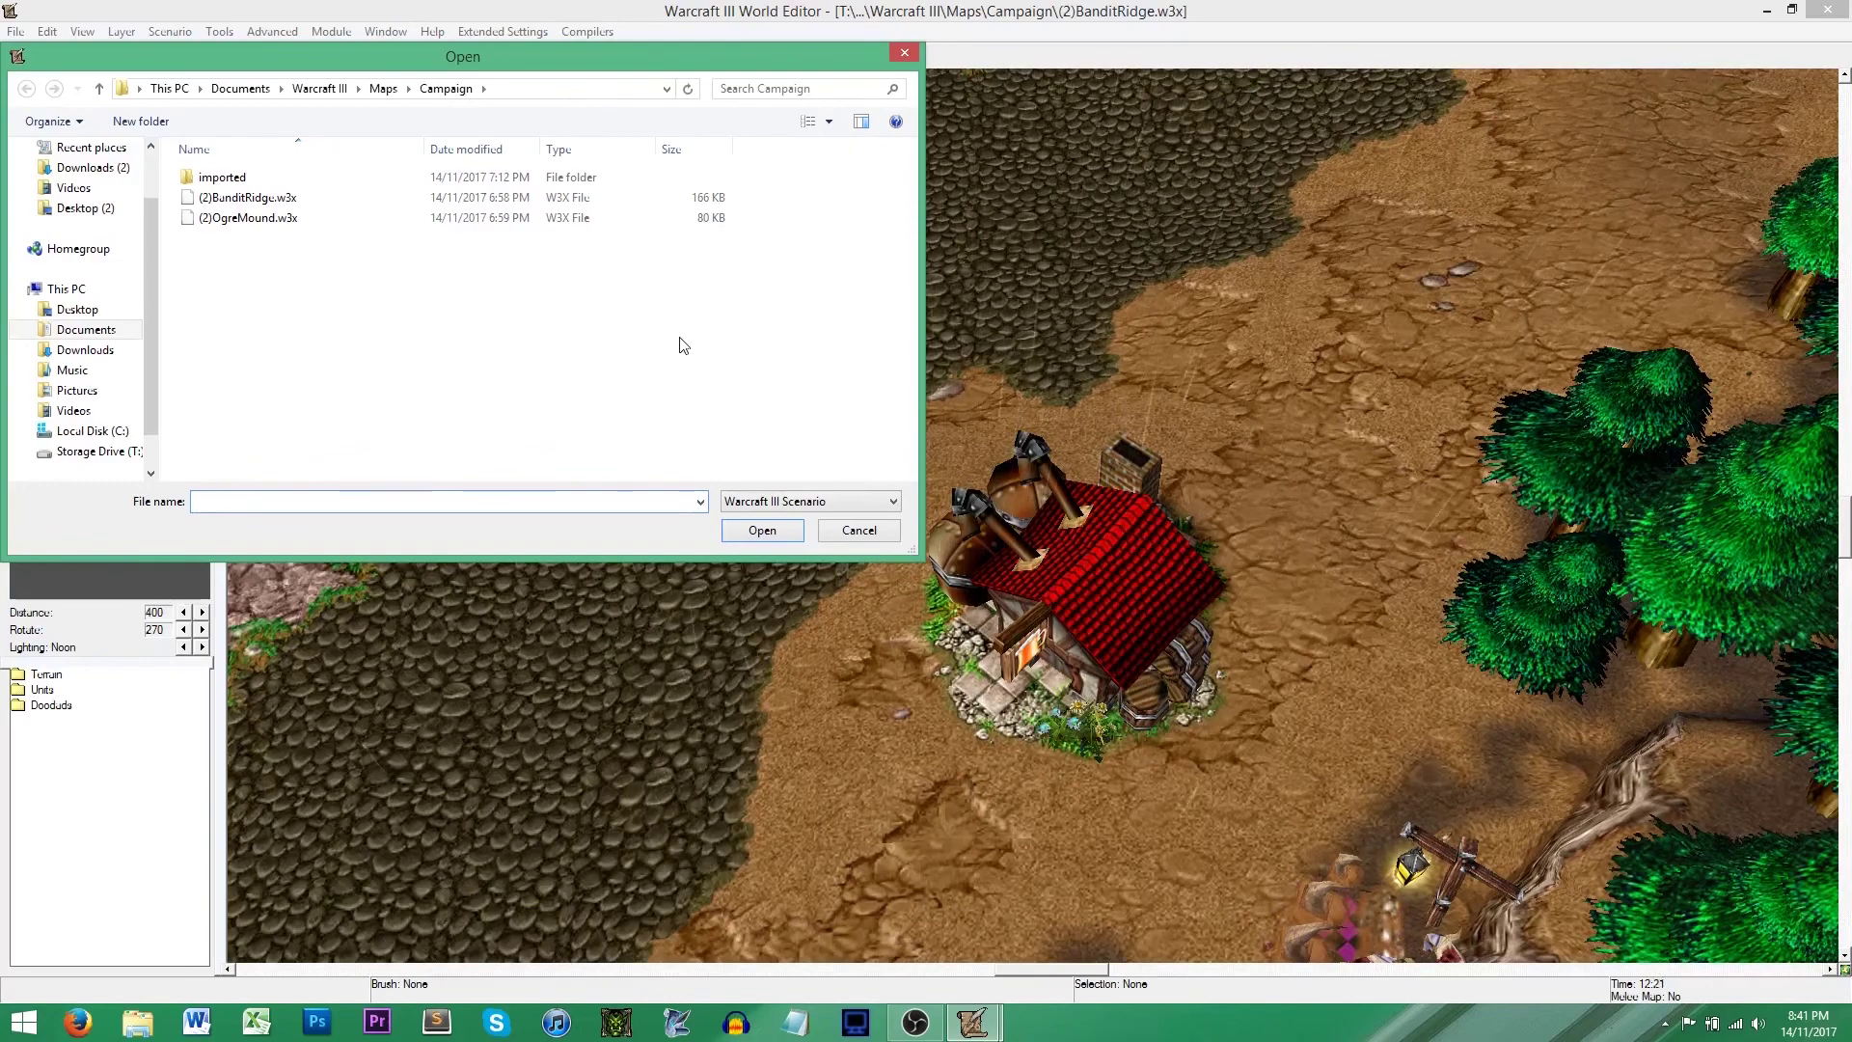
{"action": "left_click", "coordinate": [881, 537]}
{"action": "left_click", "coordinate": [343, 56]}
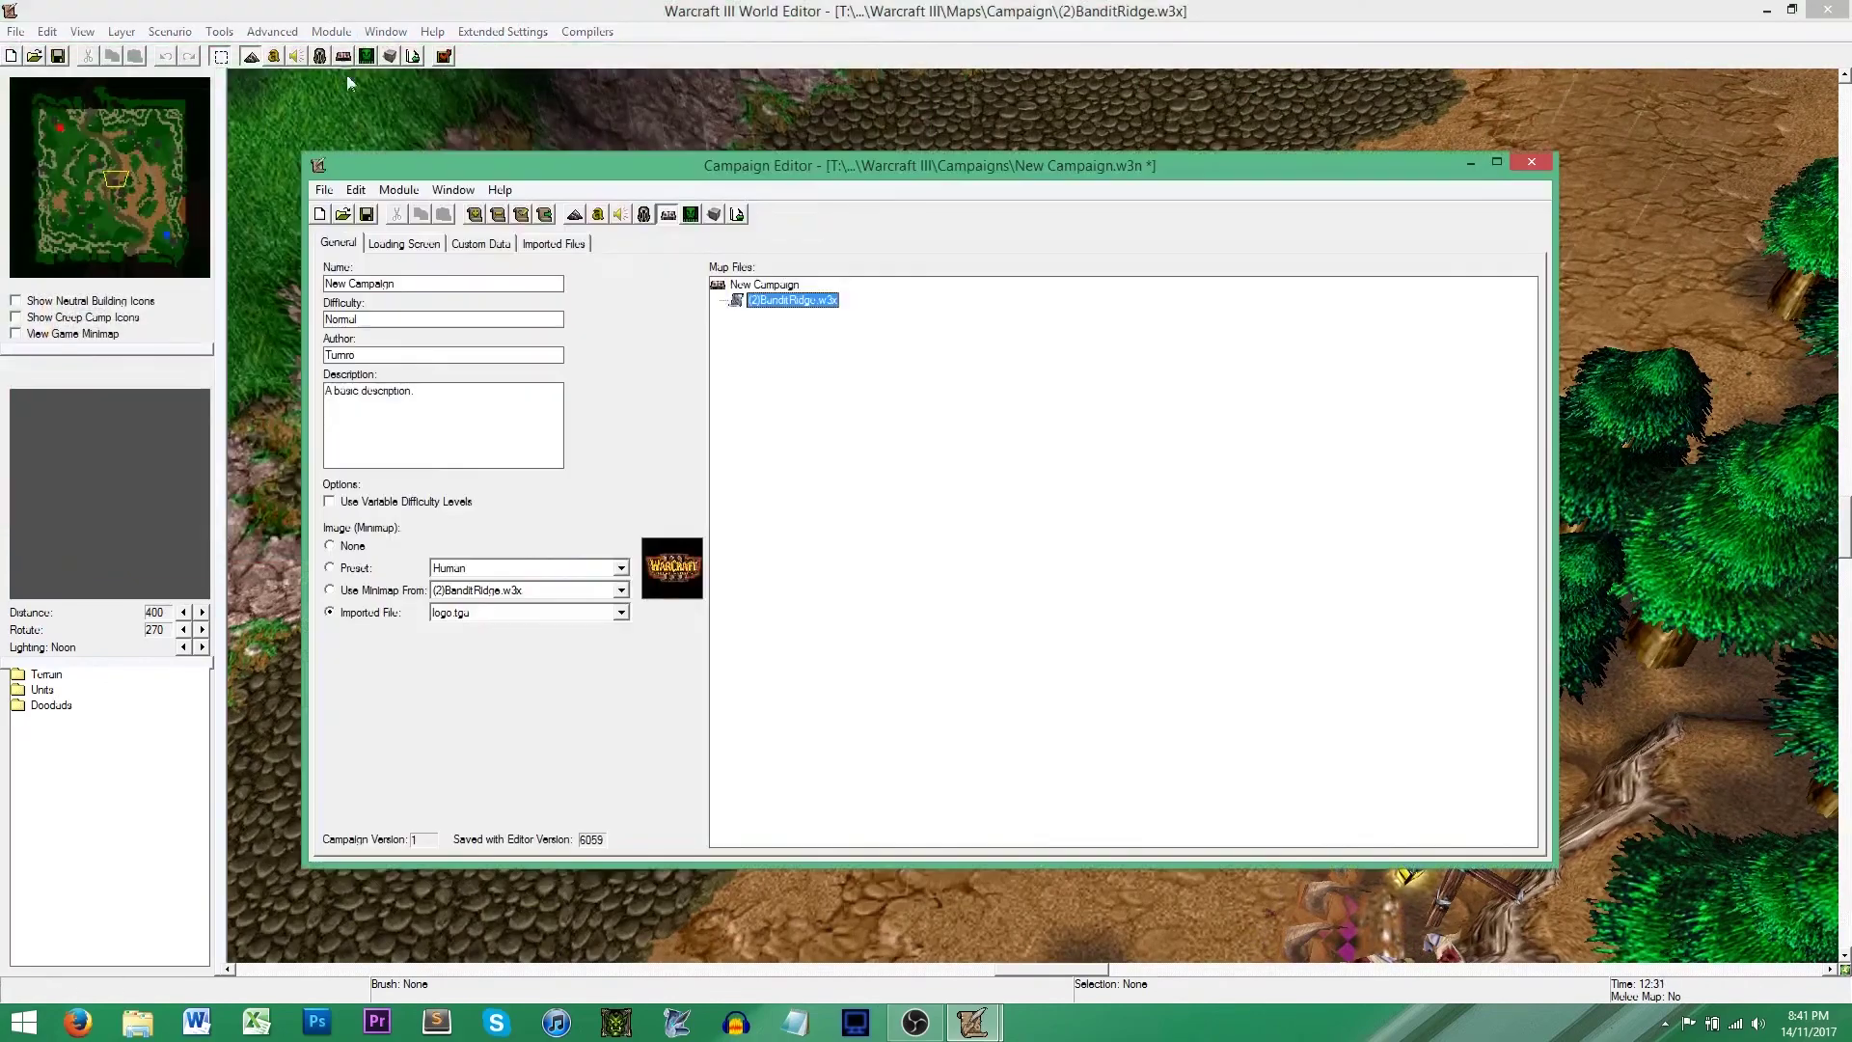
{"action": "right_click", "coordinate": [793, 301]}
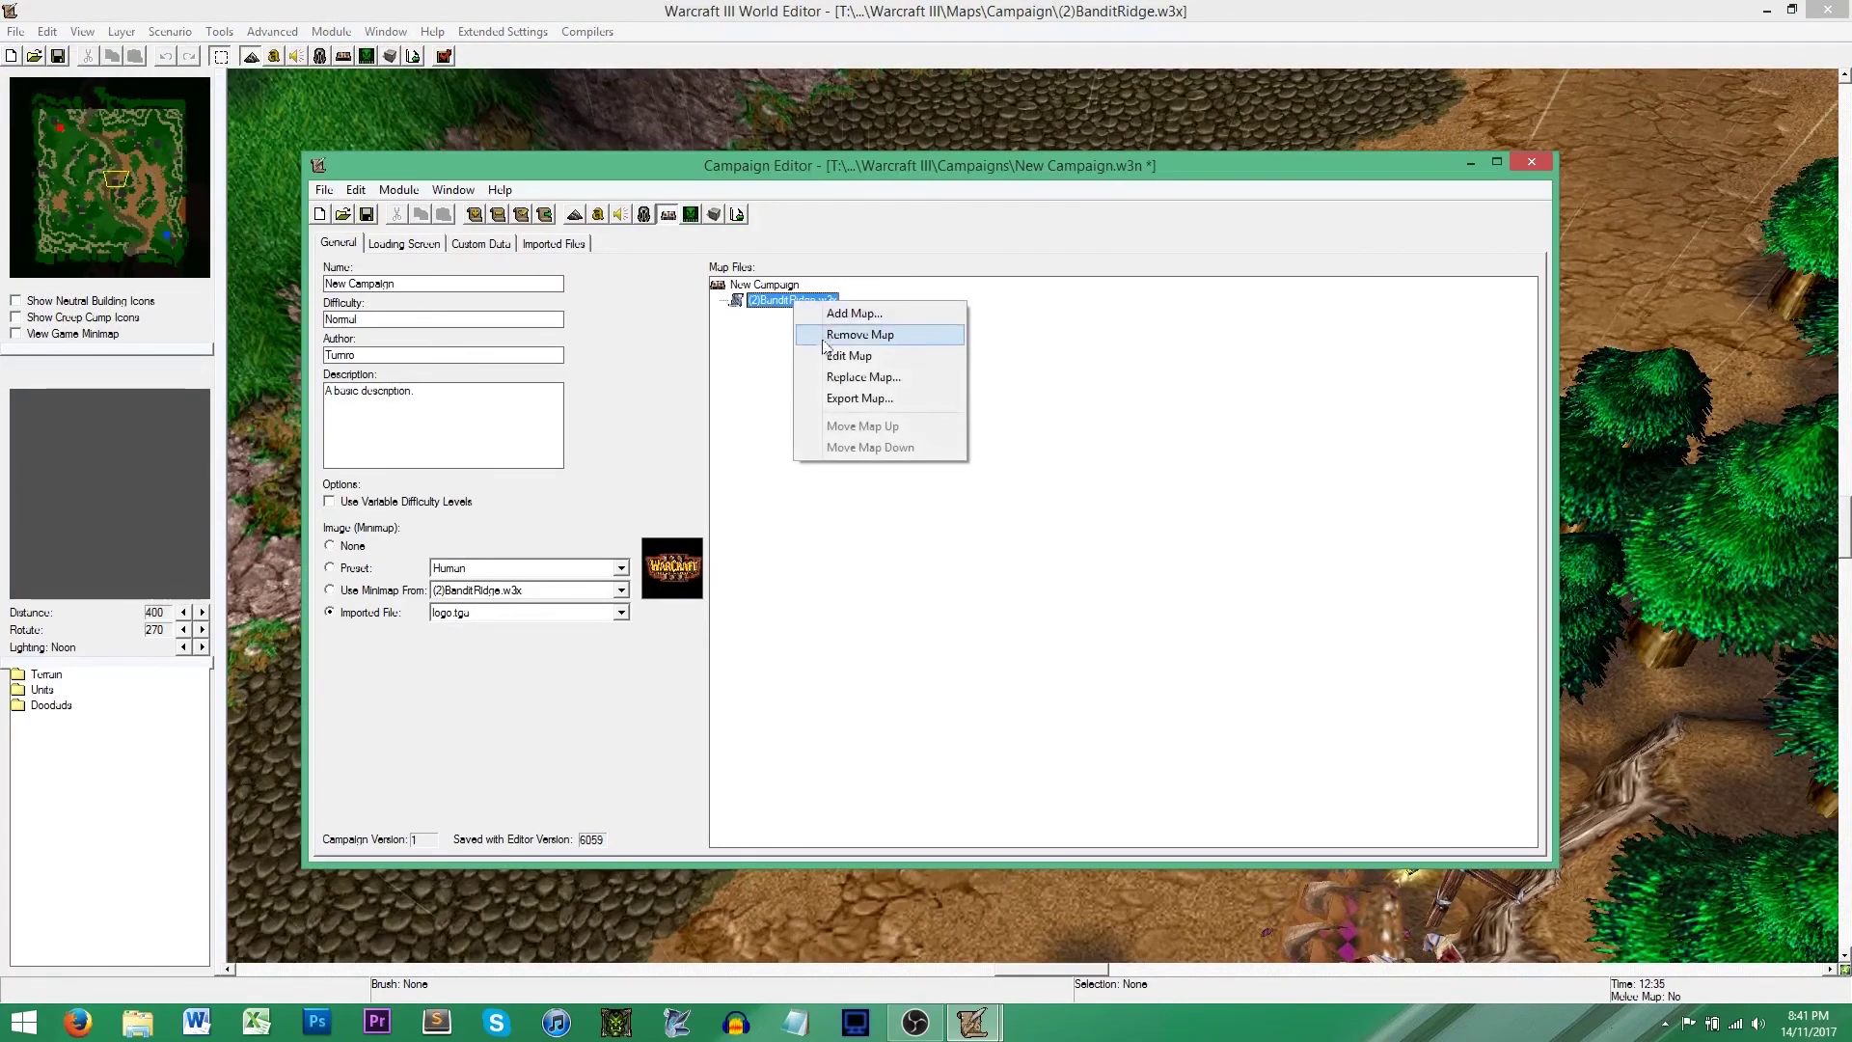
{"action": "left_click", "coordinate": [758, 373]}
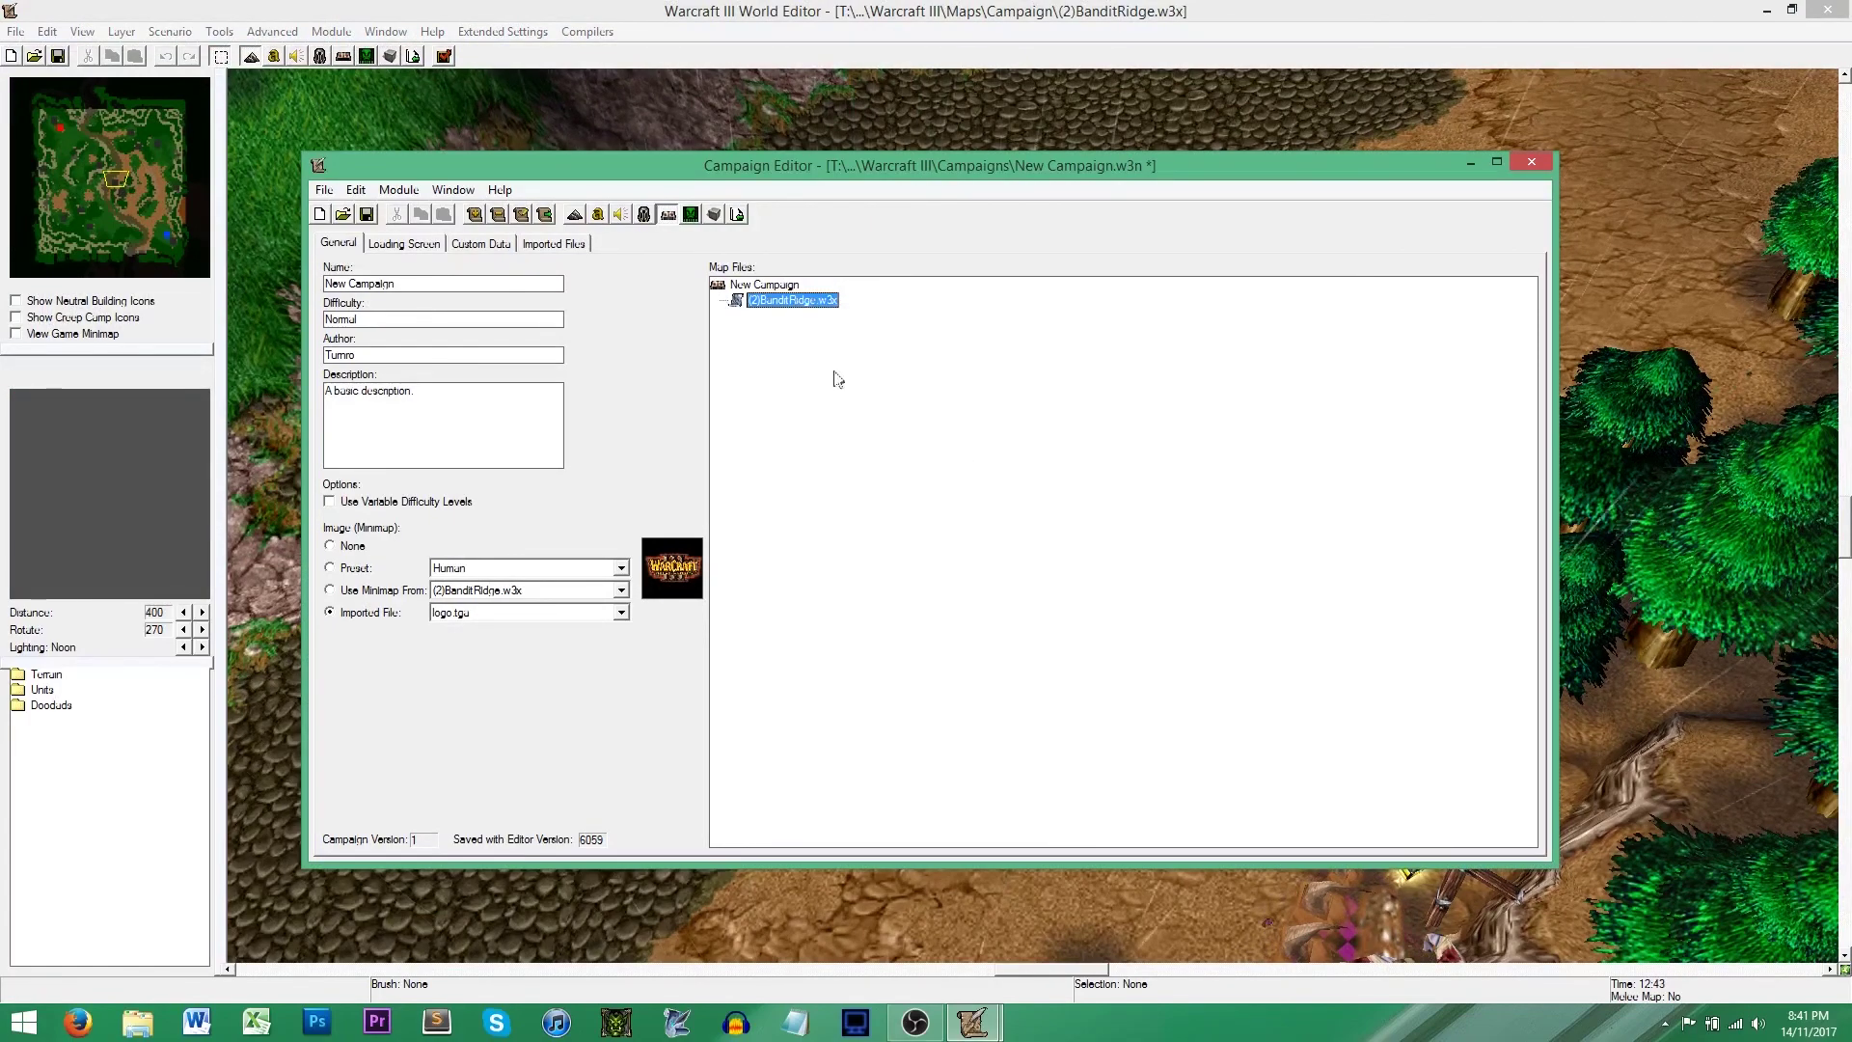
- Open the campaign's own copy of (2)BanditRidge.w3x for editing, and return to the Campaign Editor
{"action": "right_click", "coordinate": [800, 308]}
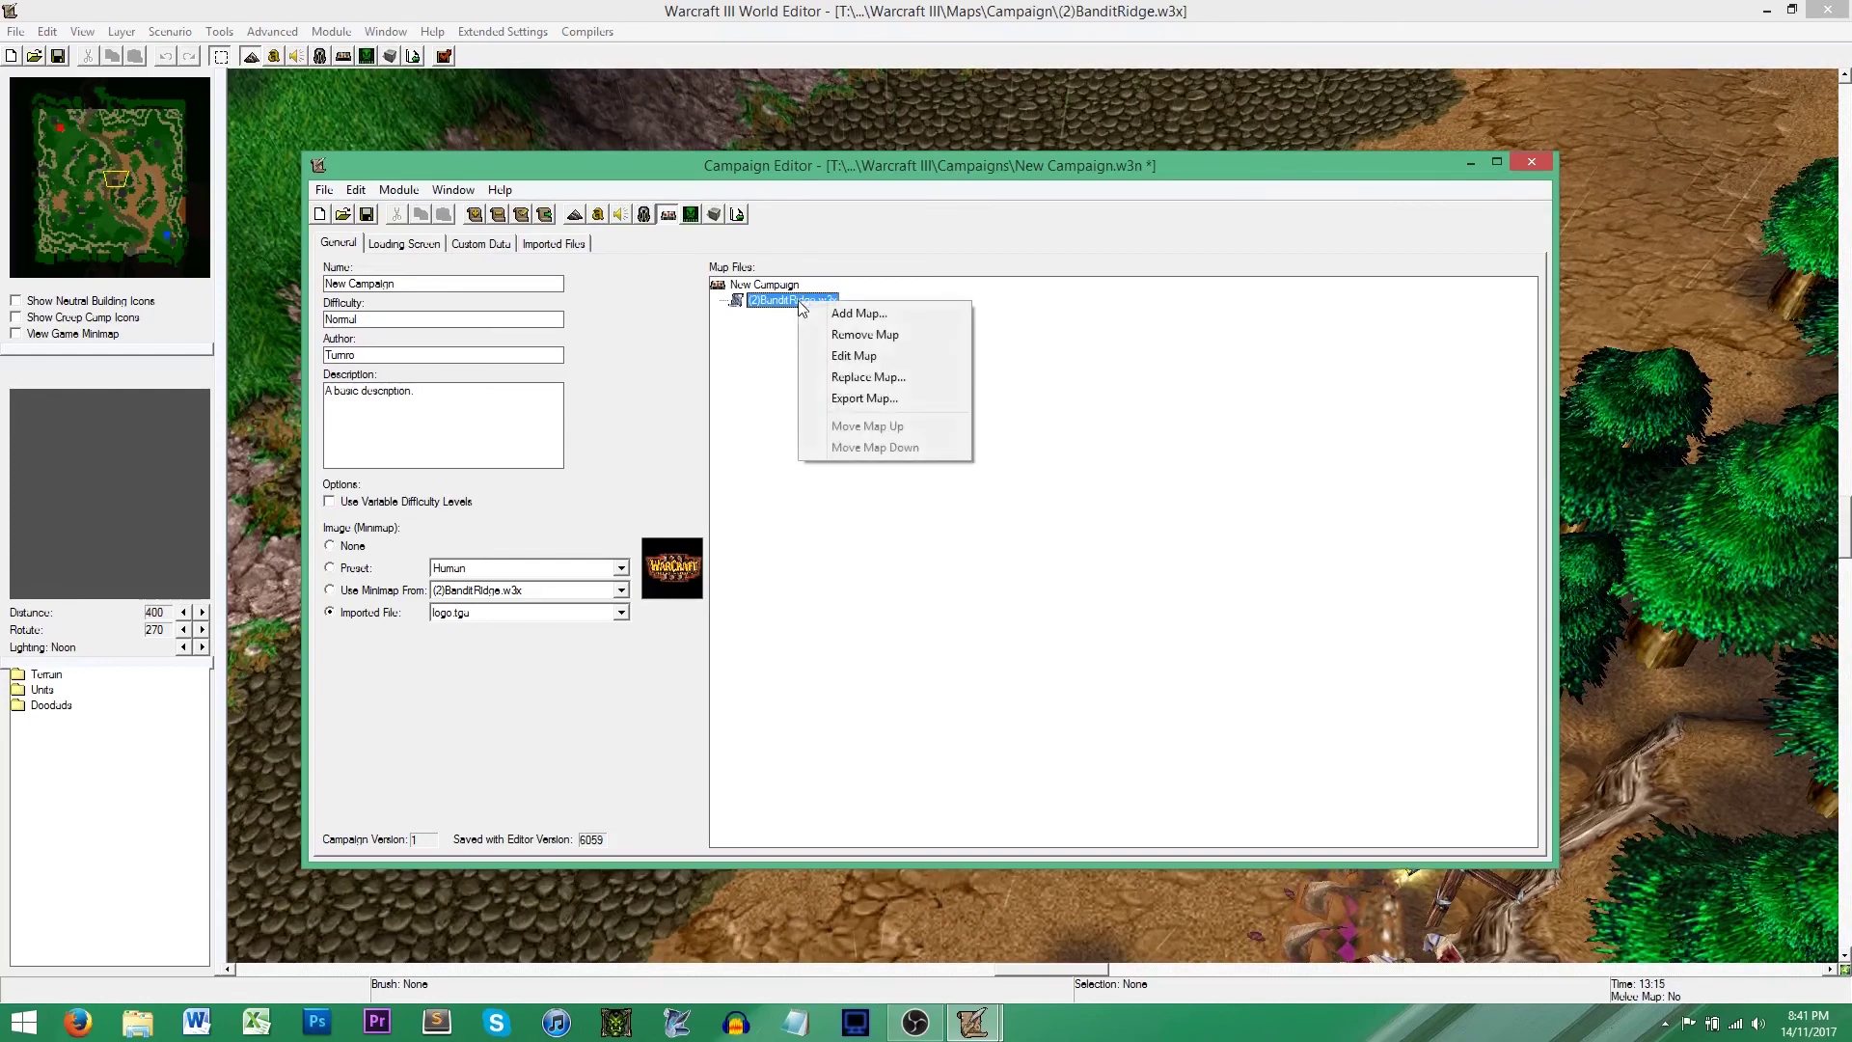
{"action": "left_click", "coordinate": [859, 356]}
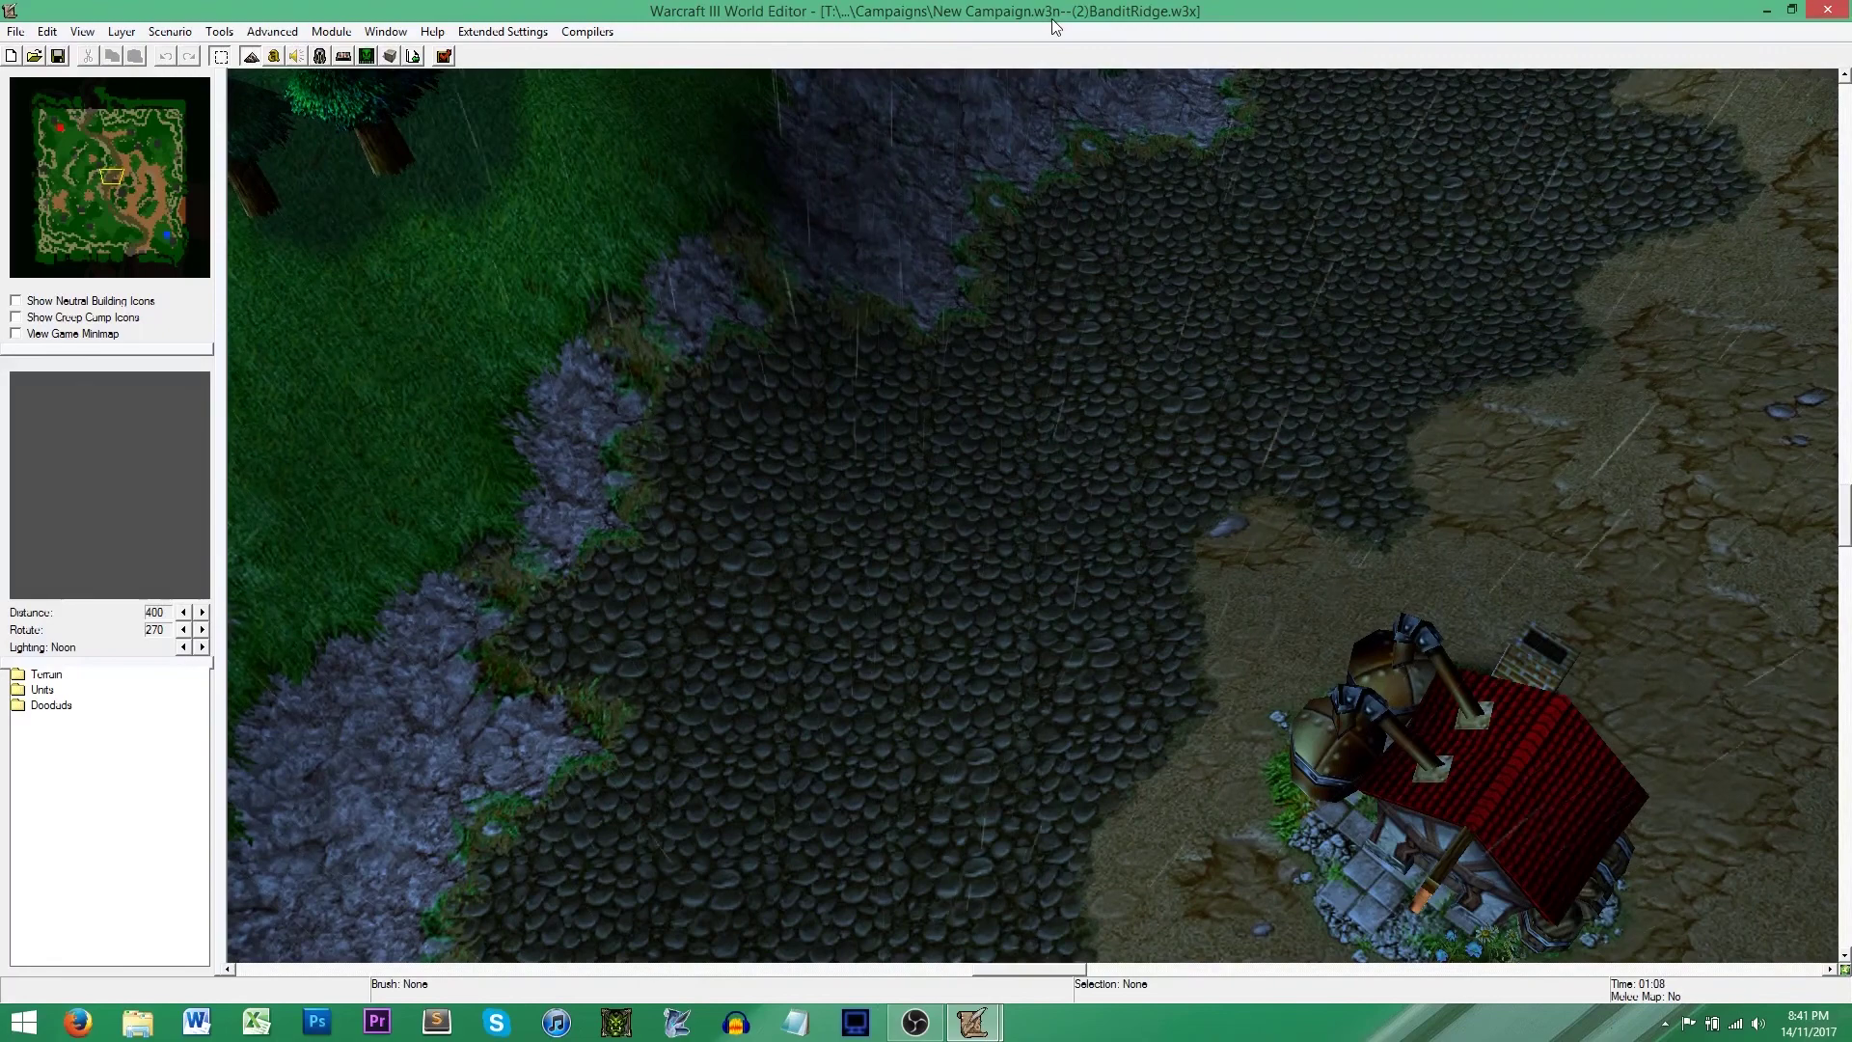
{"action": "key", "text": "F7"}
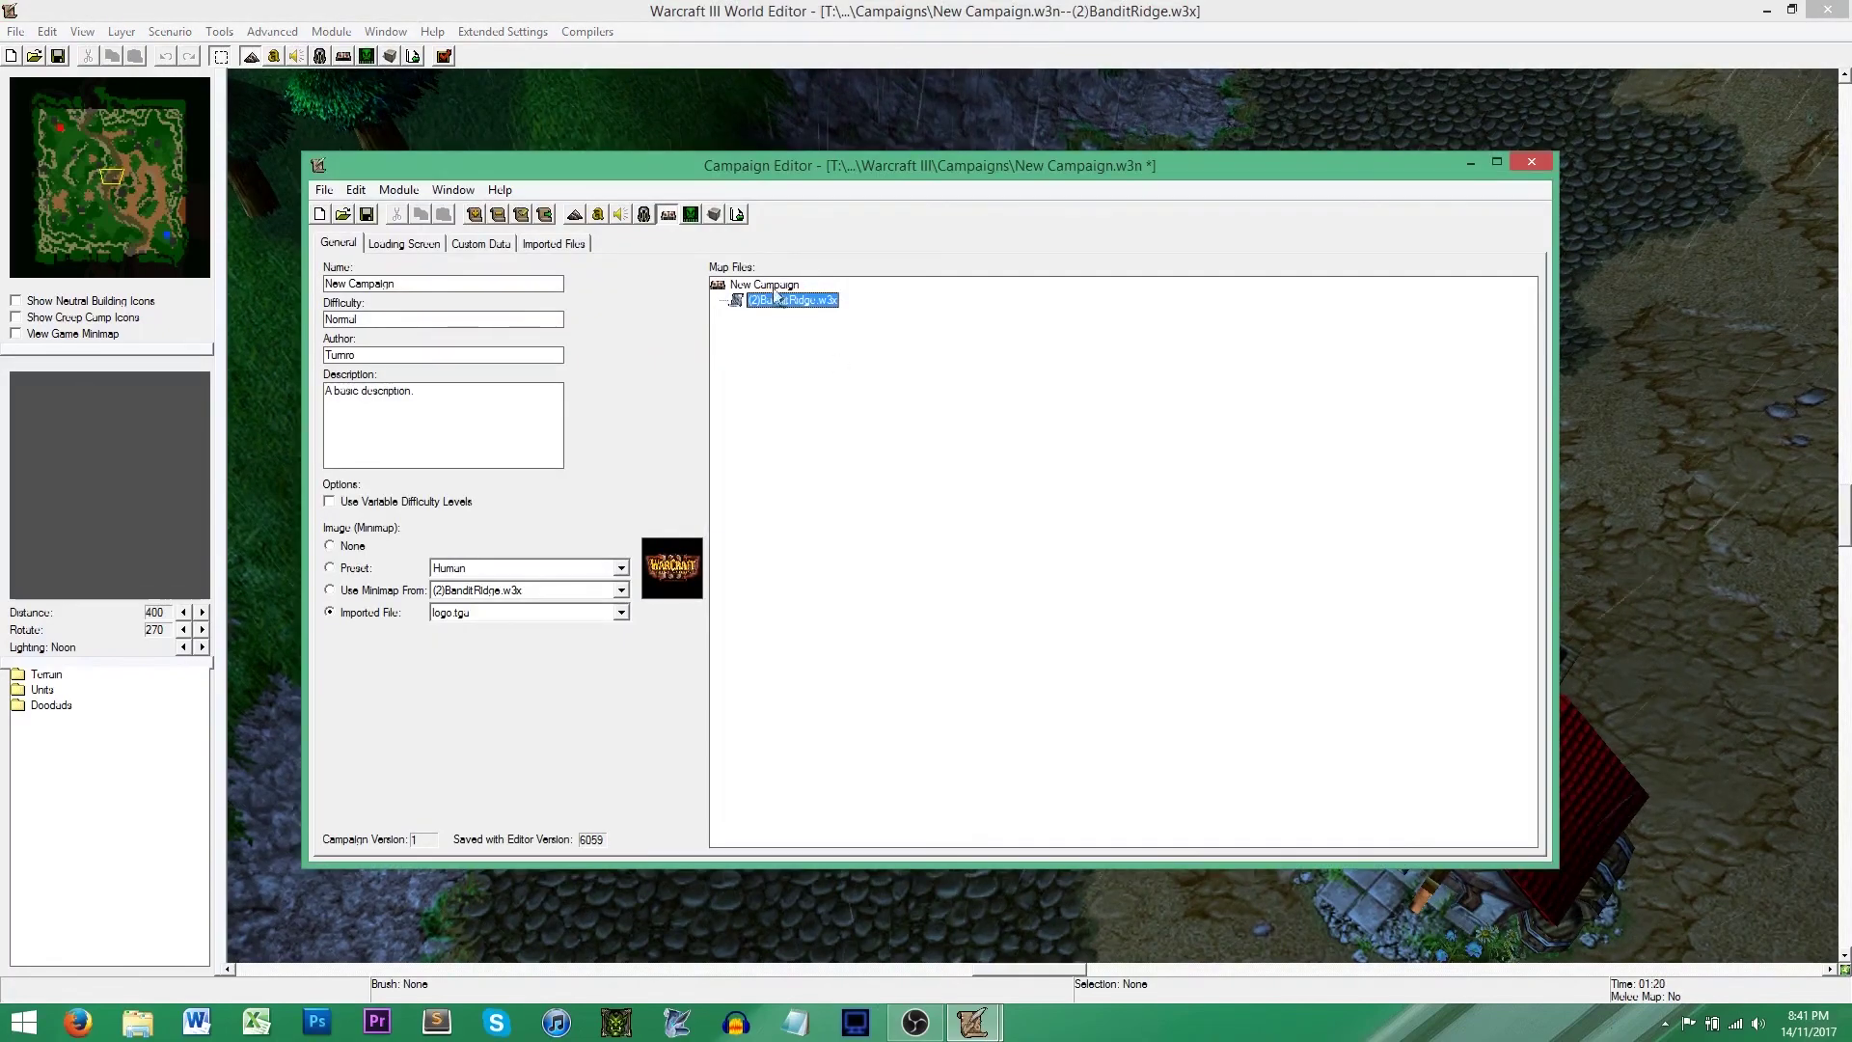
{"action": "left_click", "coordinate": [1470, 163]}
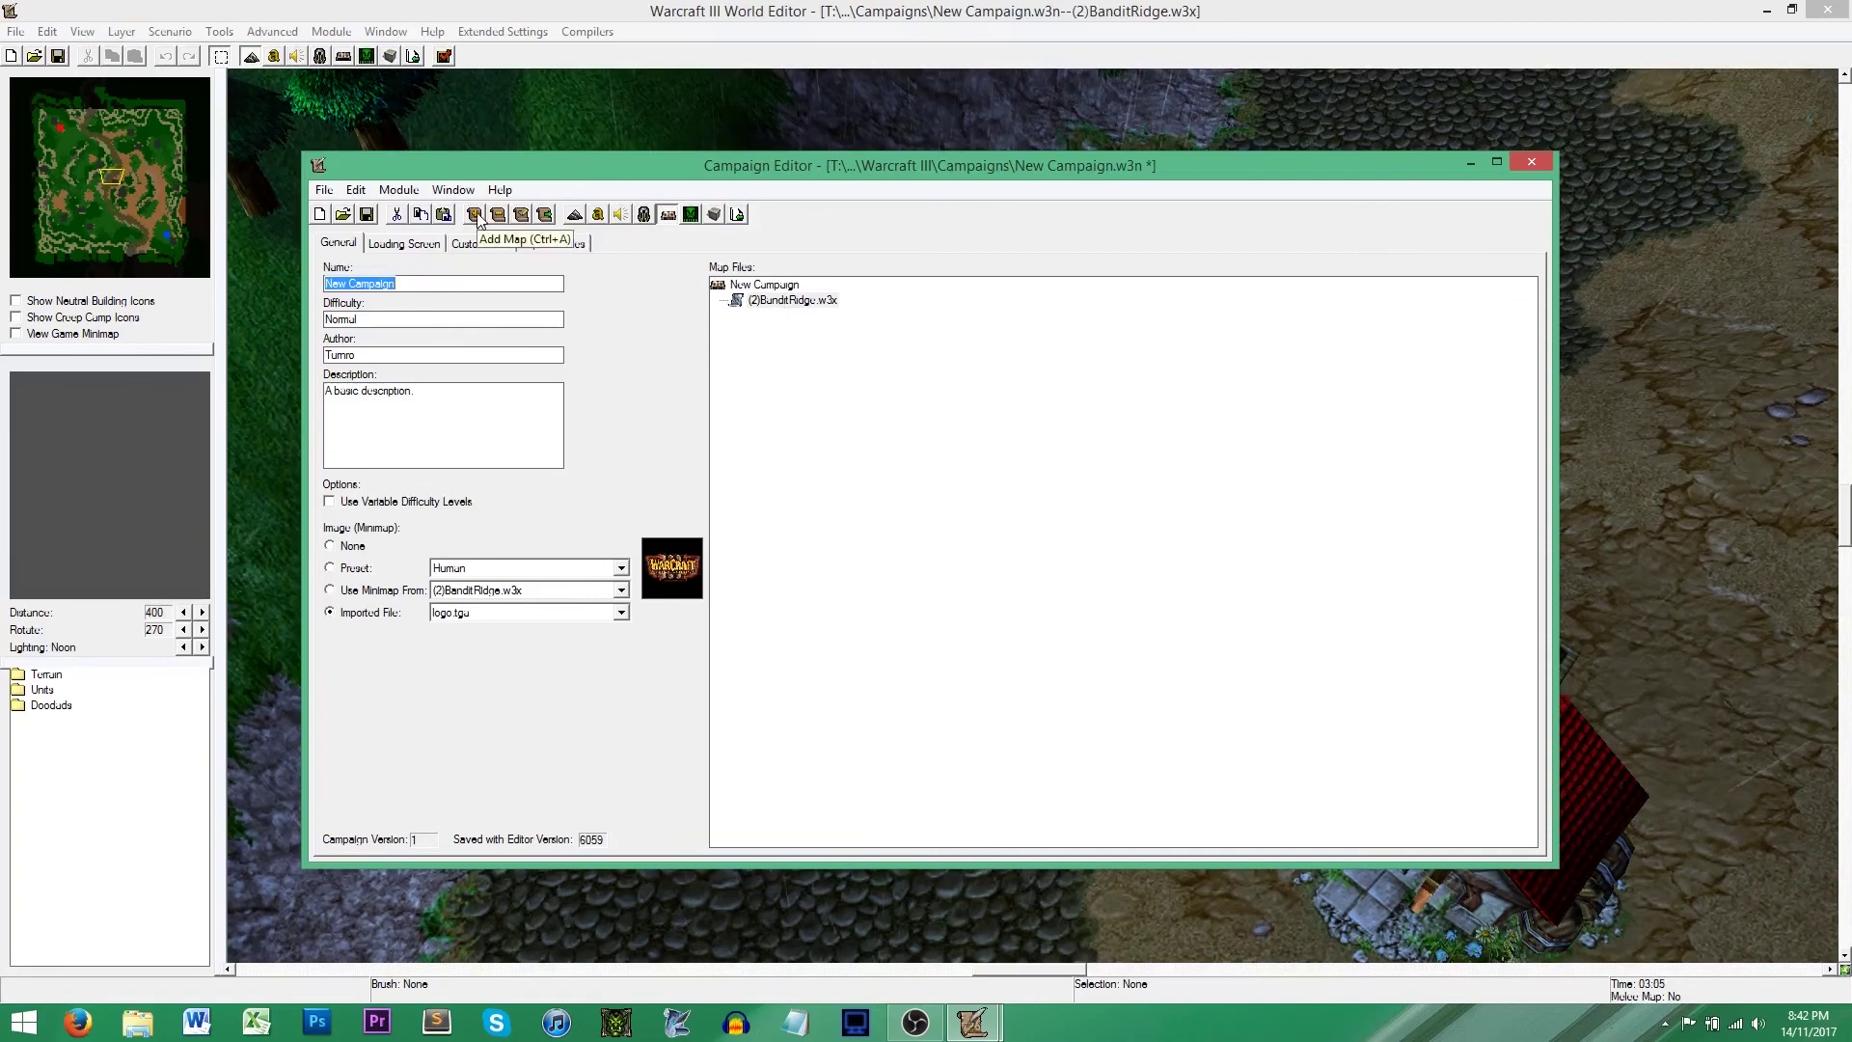
- Add the map file (2)OgreMound.w3x to the campaign's map list and select it there
{"action": "right_click", "coordinate": [779, 303]}
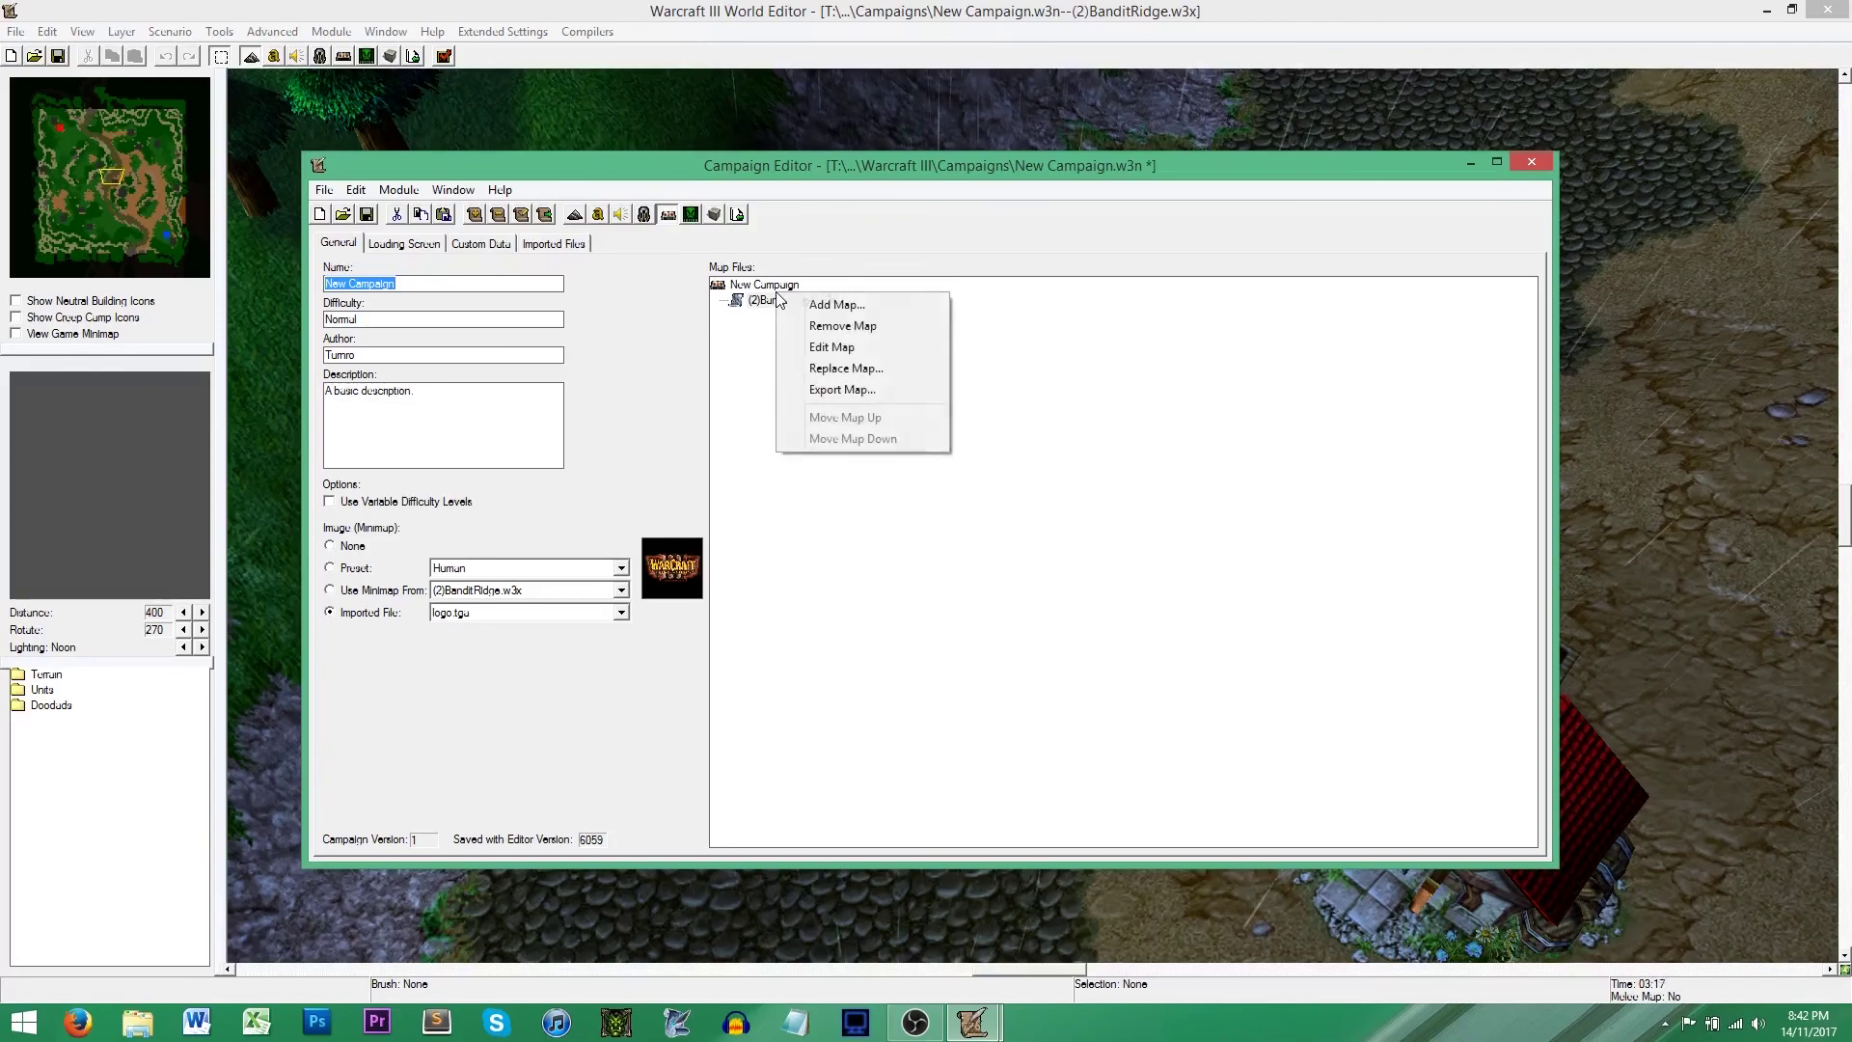
{"action": "left_click", "coordinate": [837, 304]}
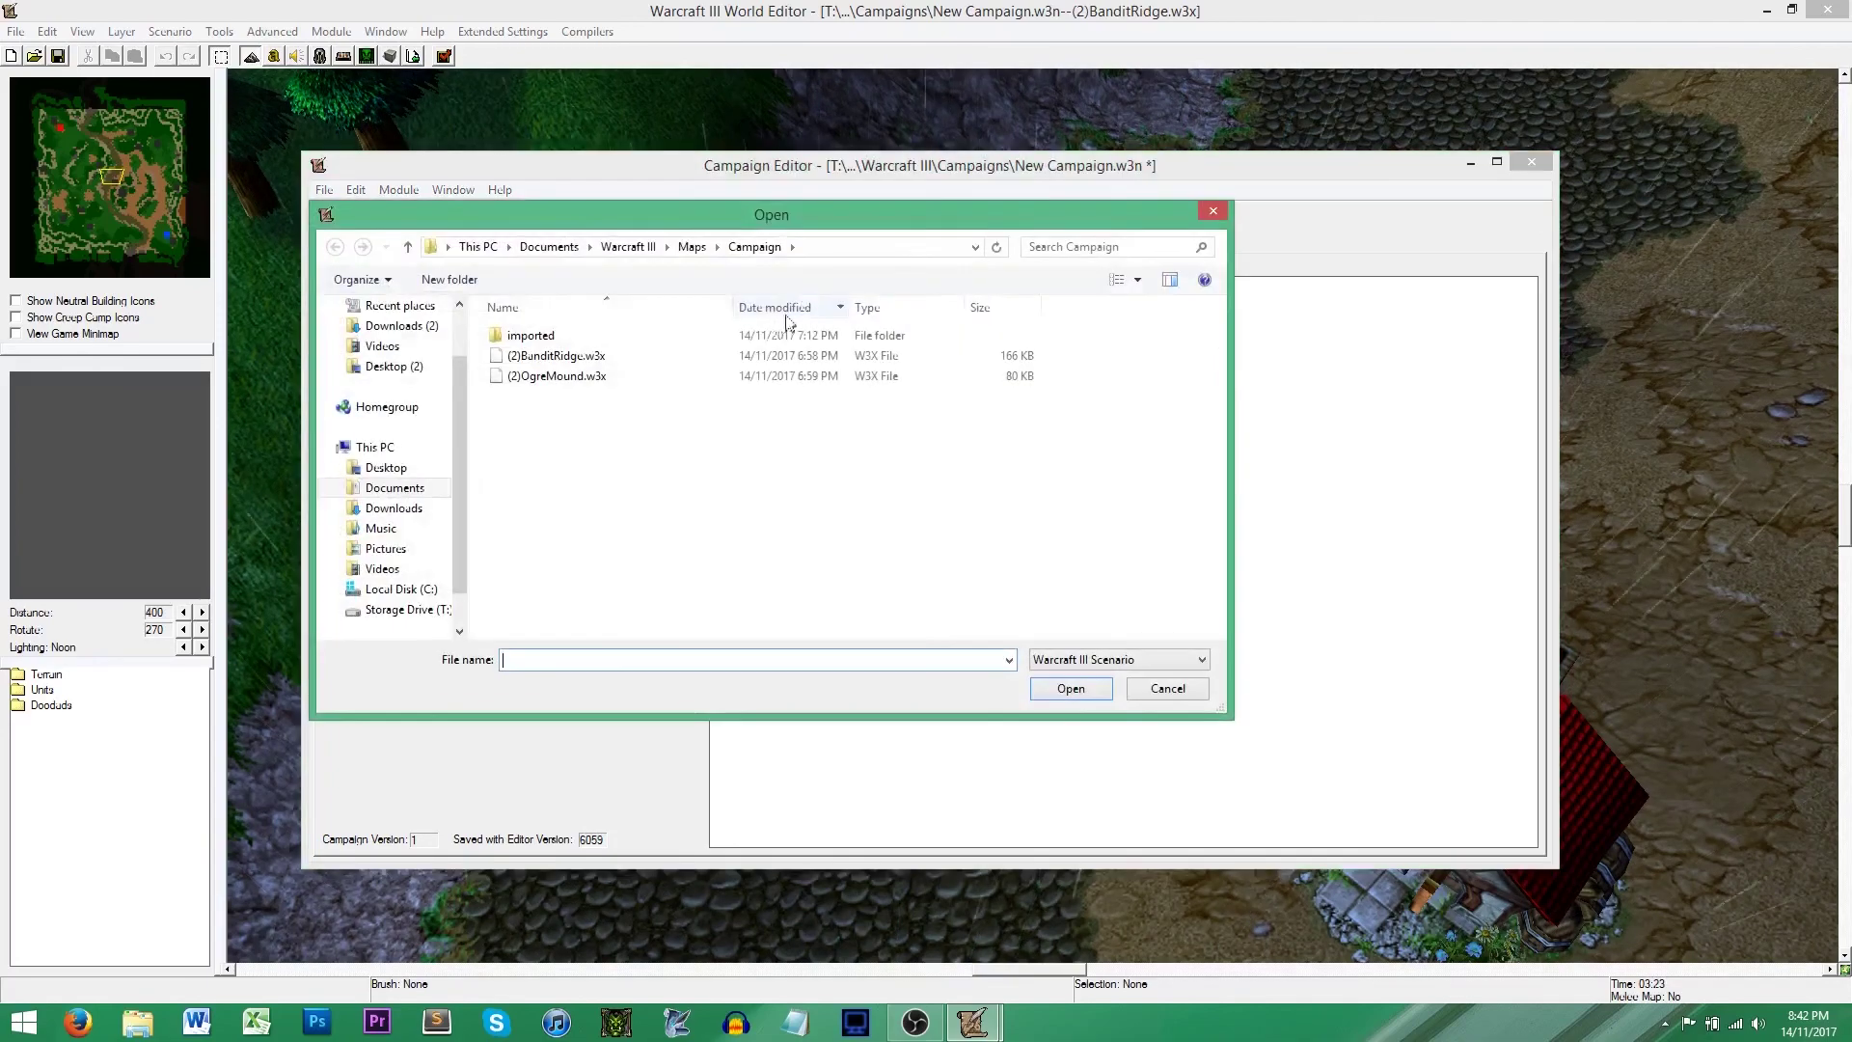
{"action": "left_click", "coordinate": [645, 381]}
{"action": "double_click", "coordinate": [644, 378]}
{"action": "left_click", "coordinate": [762, 316]}
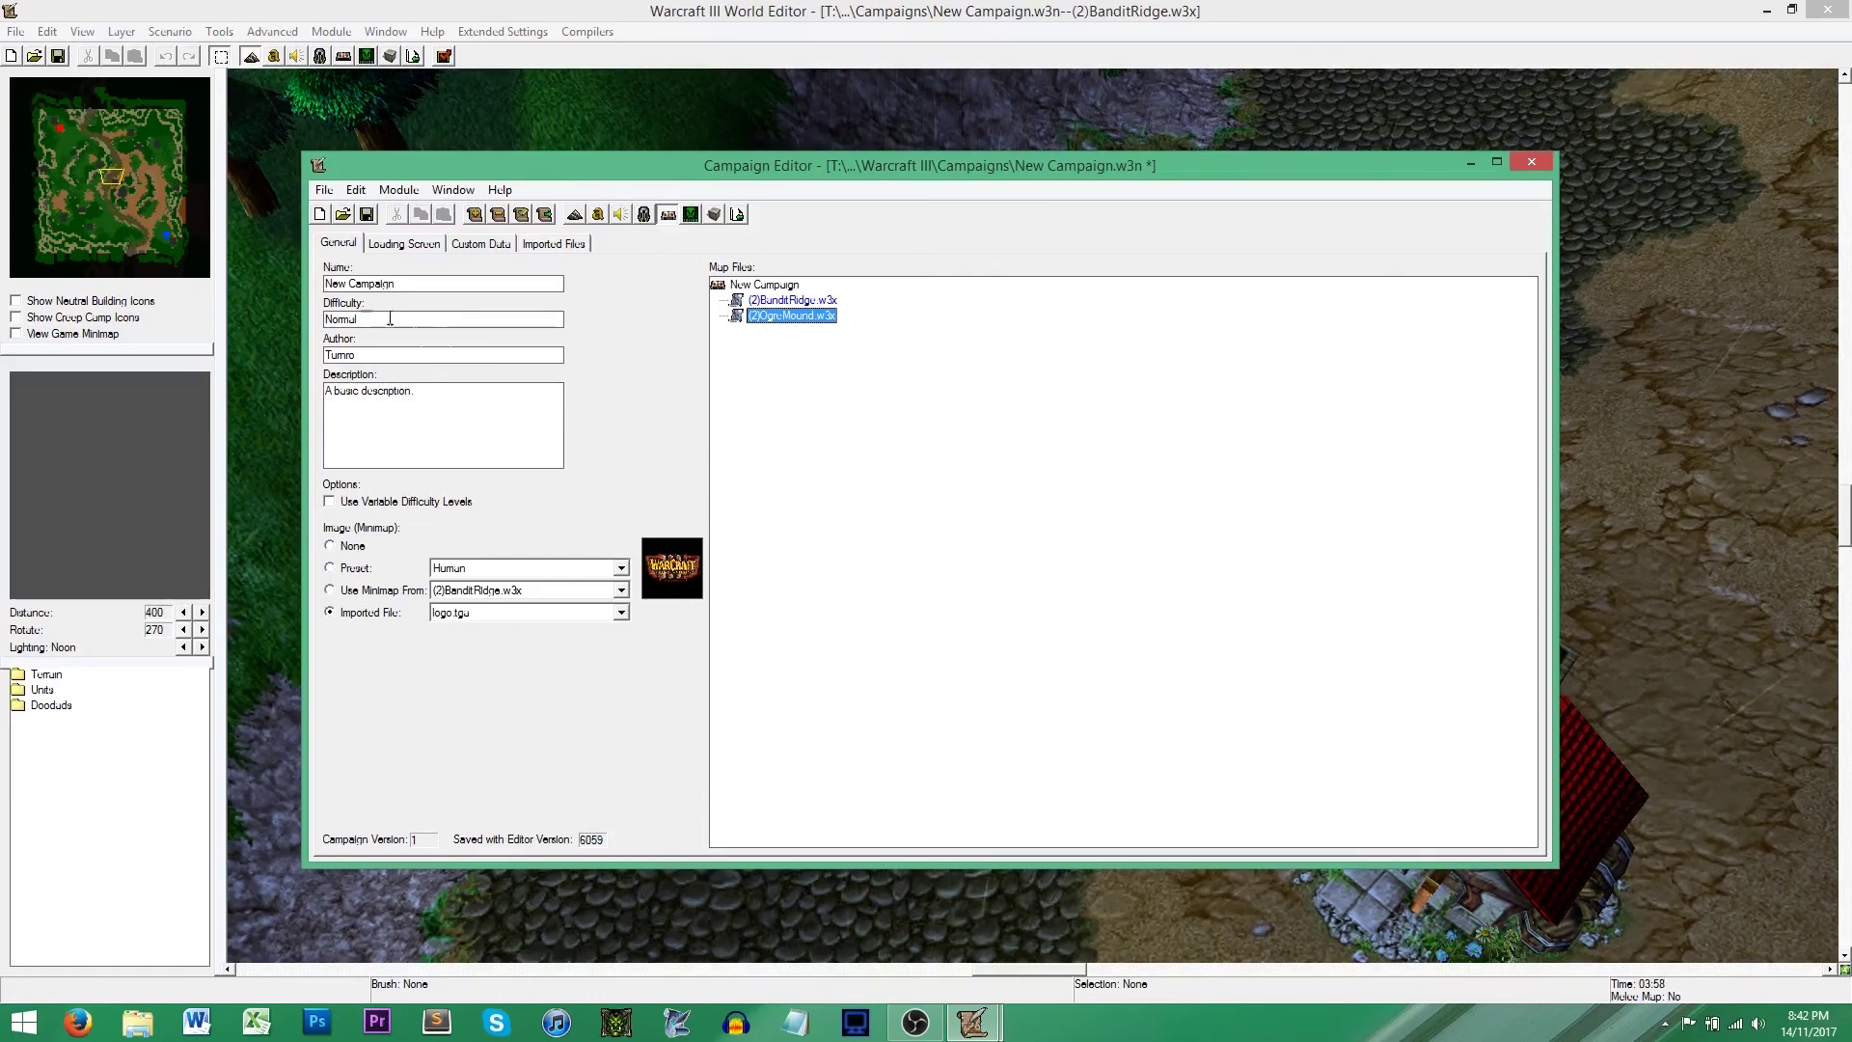
- Add a "Chapter One" campaign screen button titled "My First Map" that loads (2)BanditRidge.w3x and is visible the first time the campaign is loaded
{"action": "left_click", "coordinate": [385, 246]}
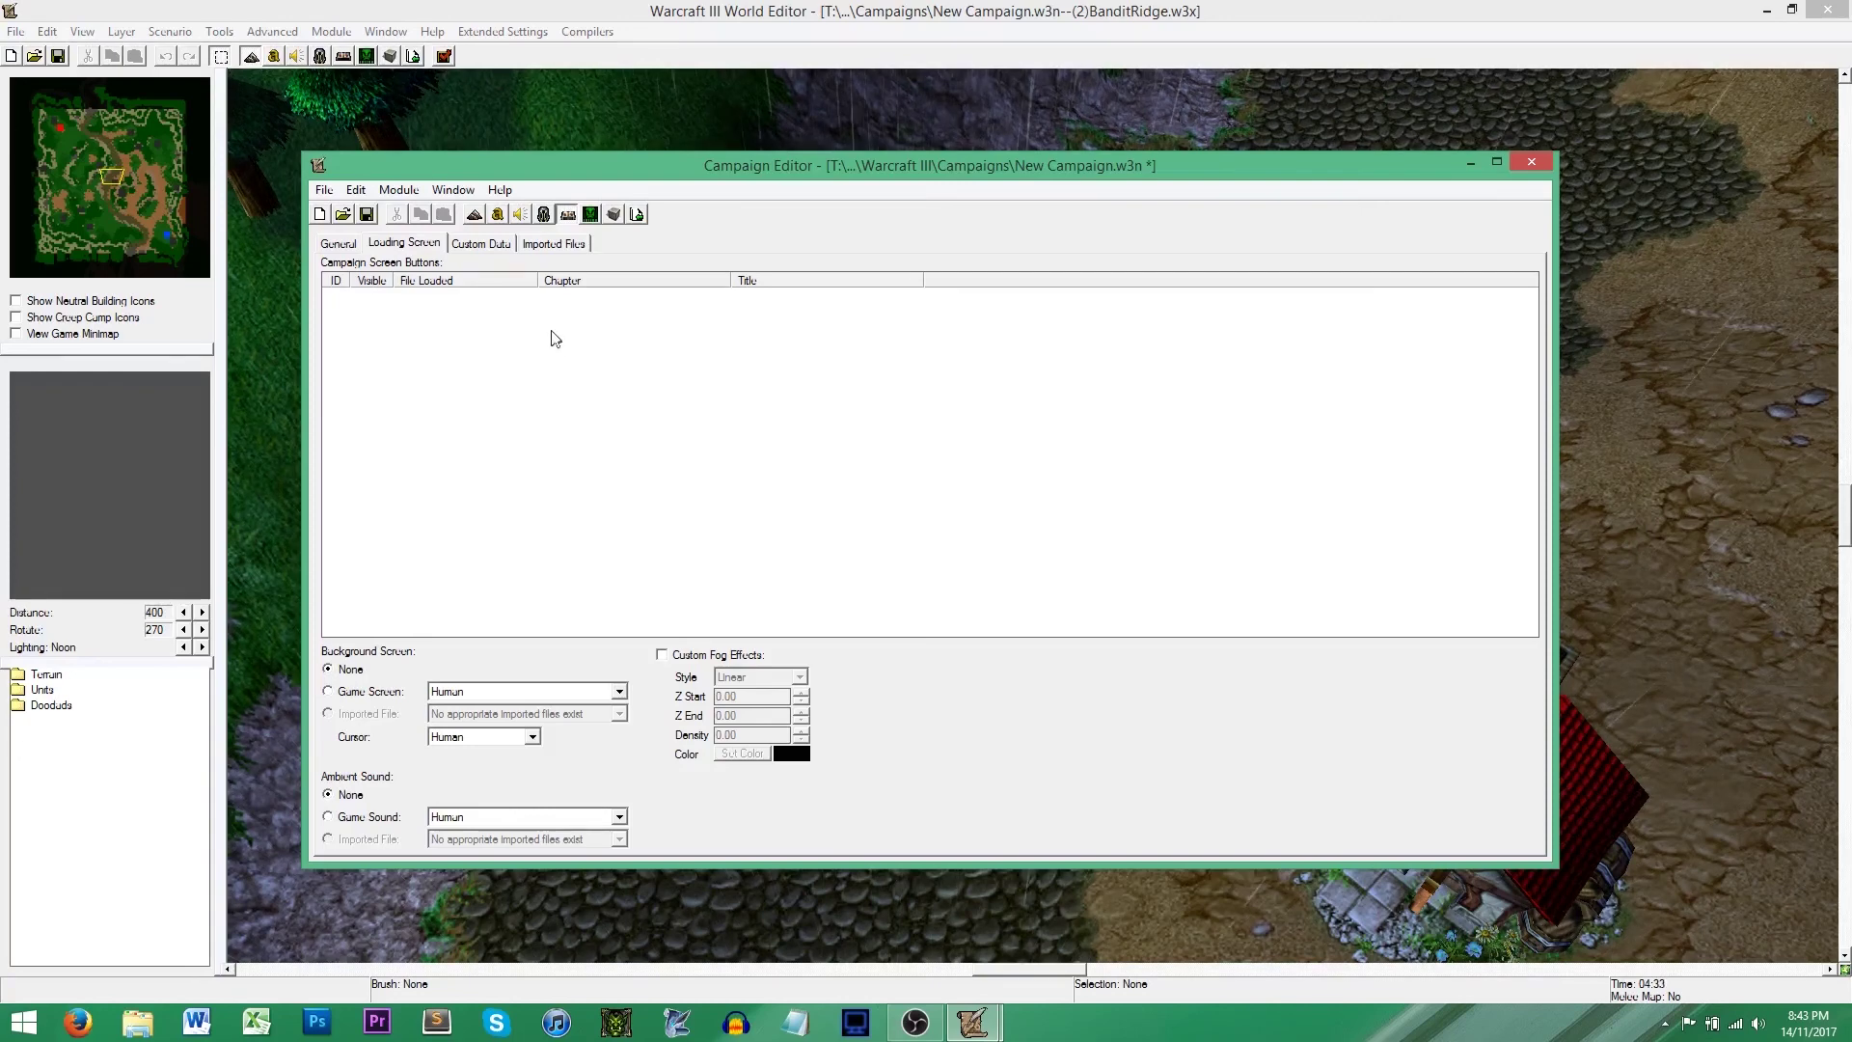
{"action": "right_click", "coordinate": [467, 338]}
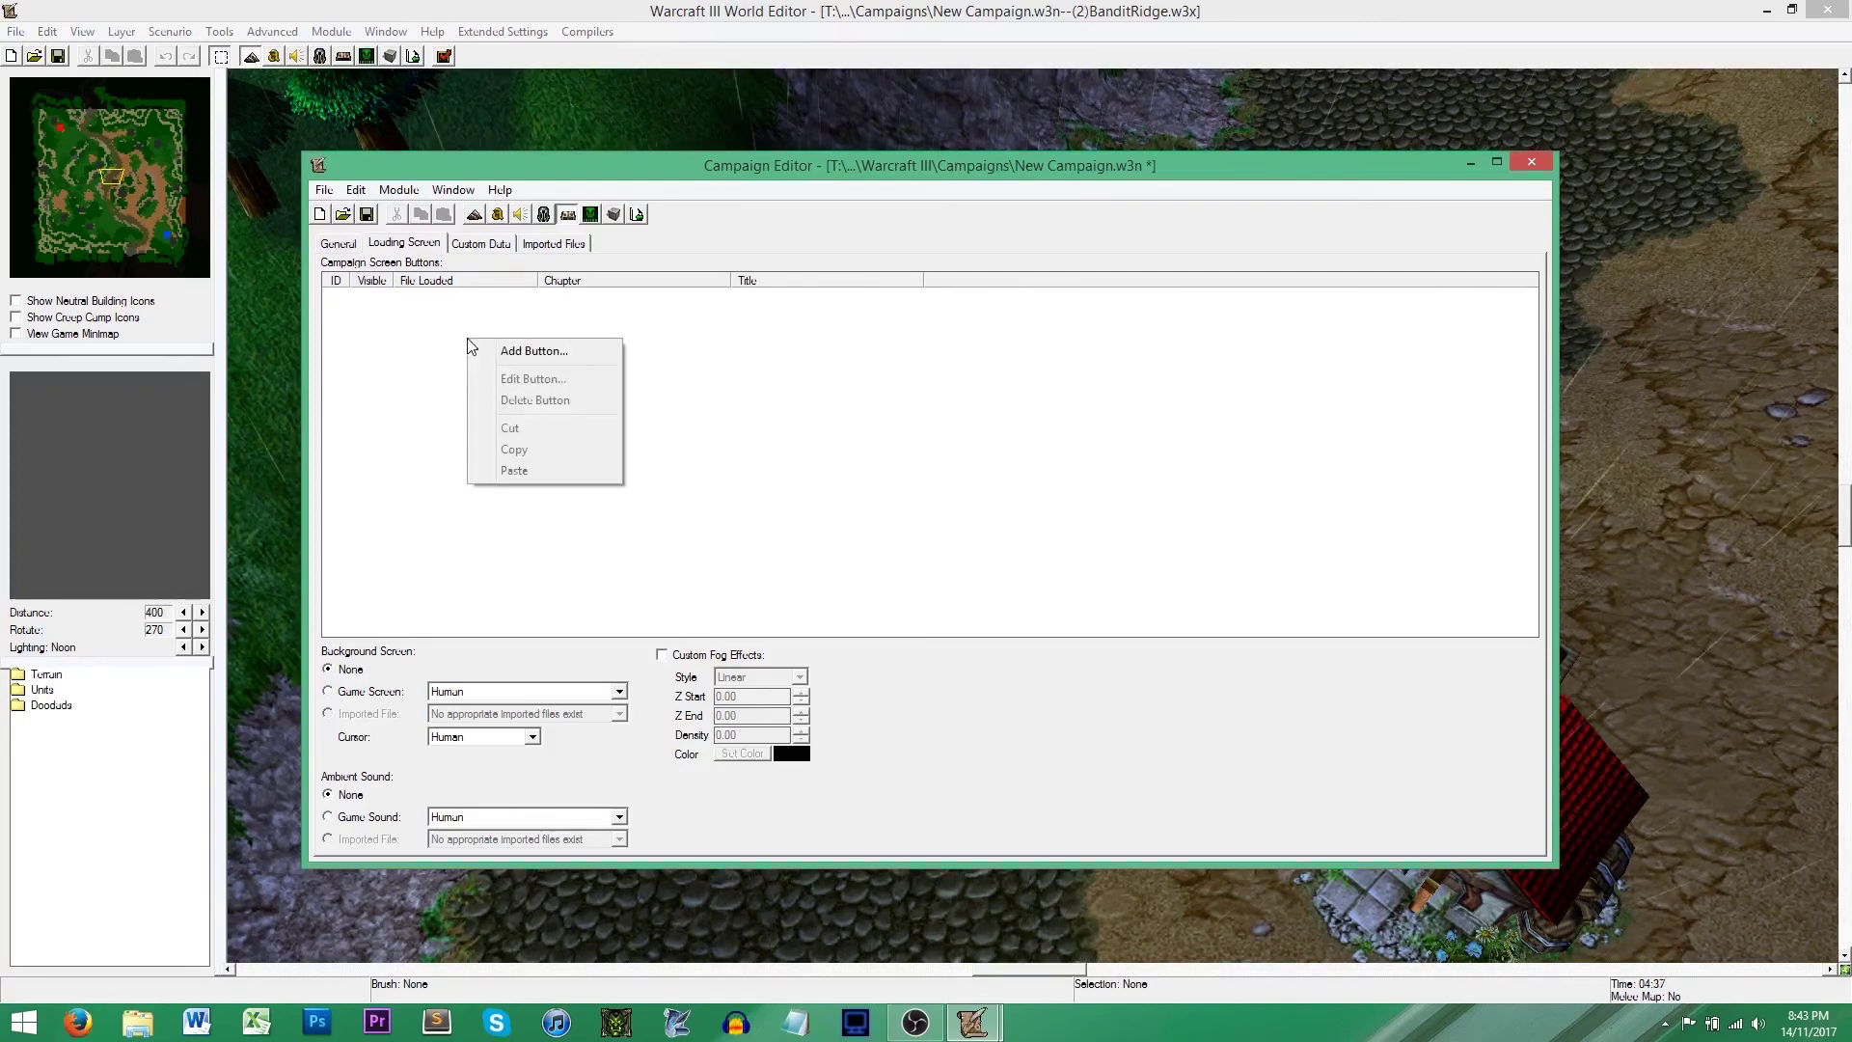
{"action": "left_click", "coordinate": [521, 351]}
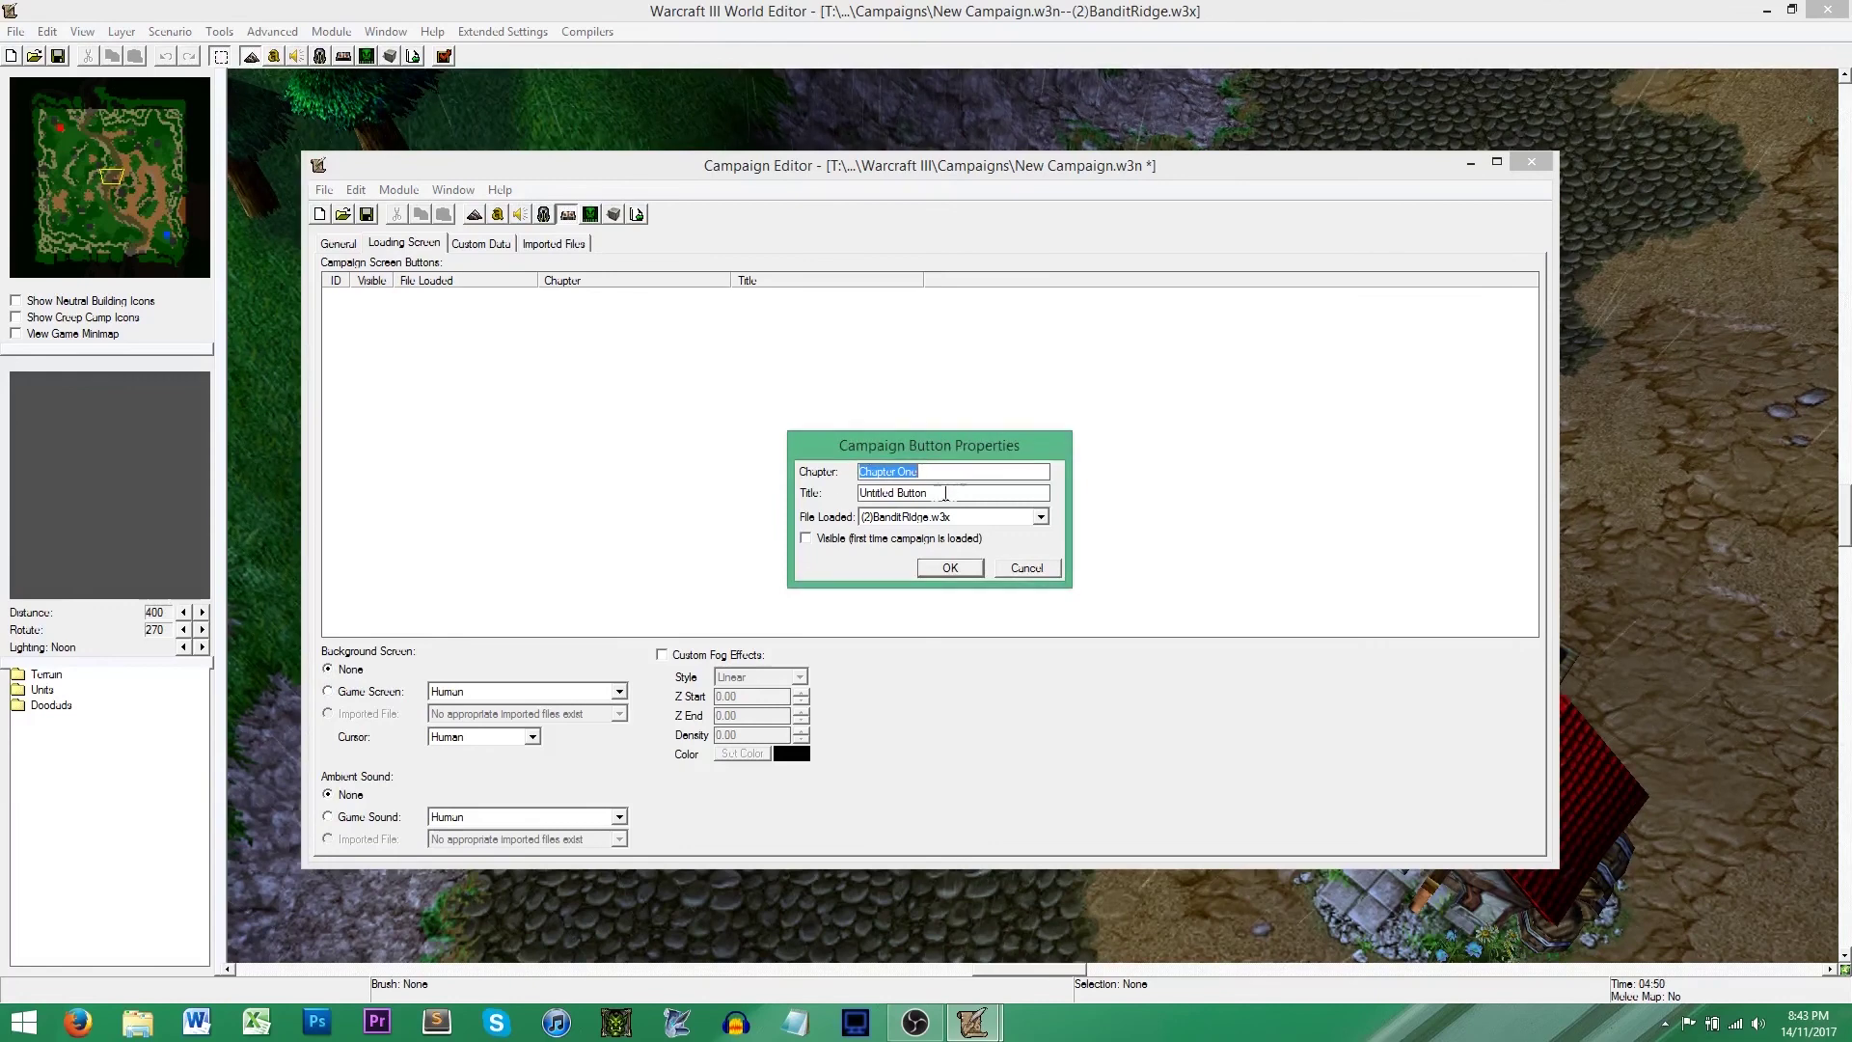
{"action": "key", "text": "Tab"}
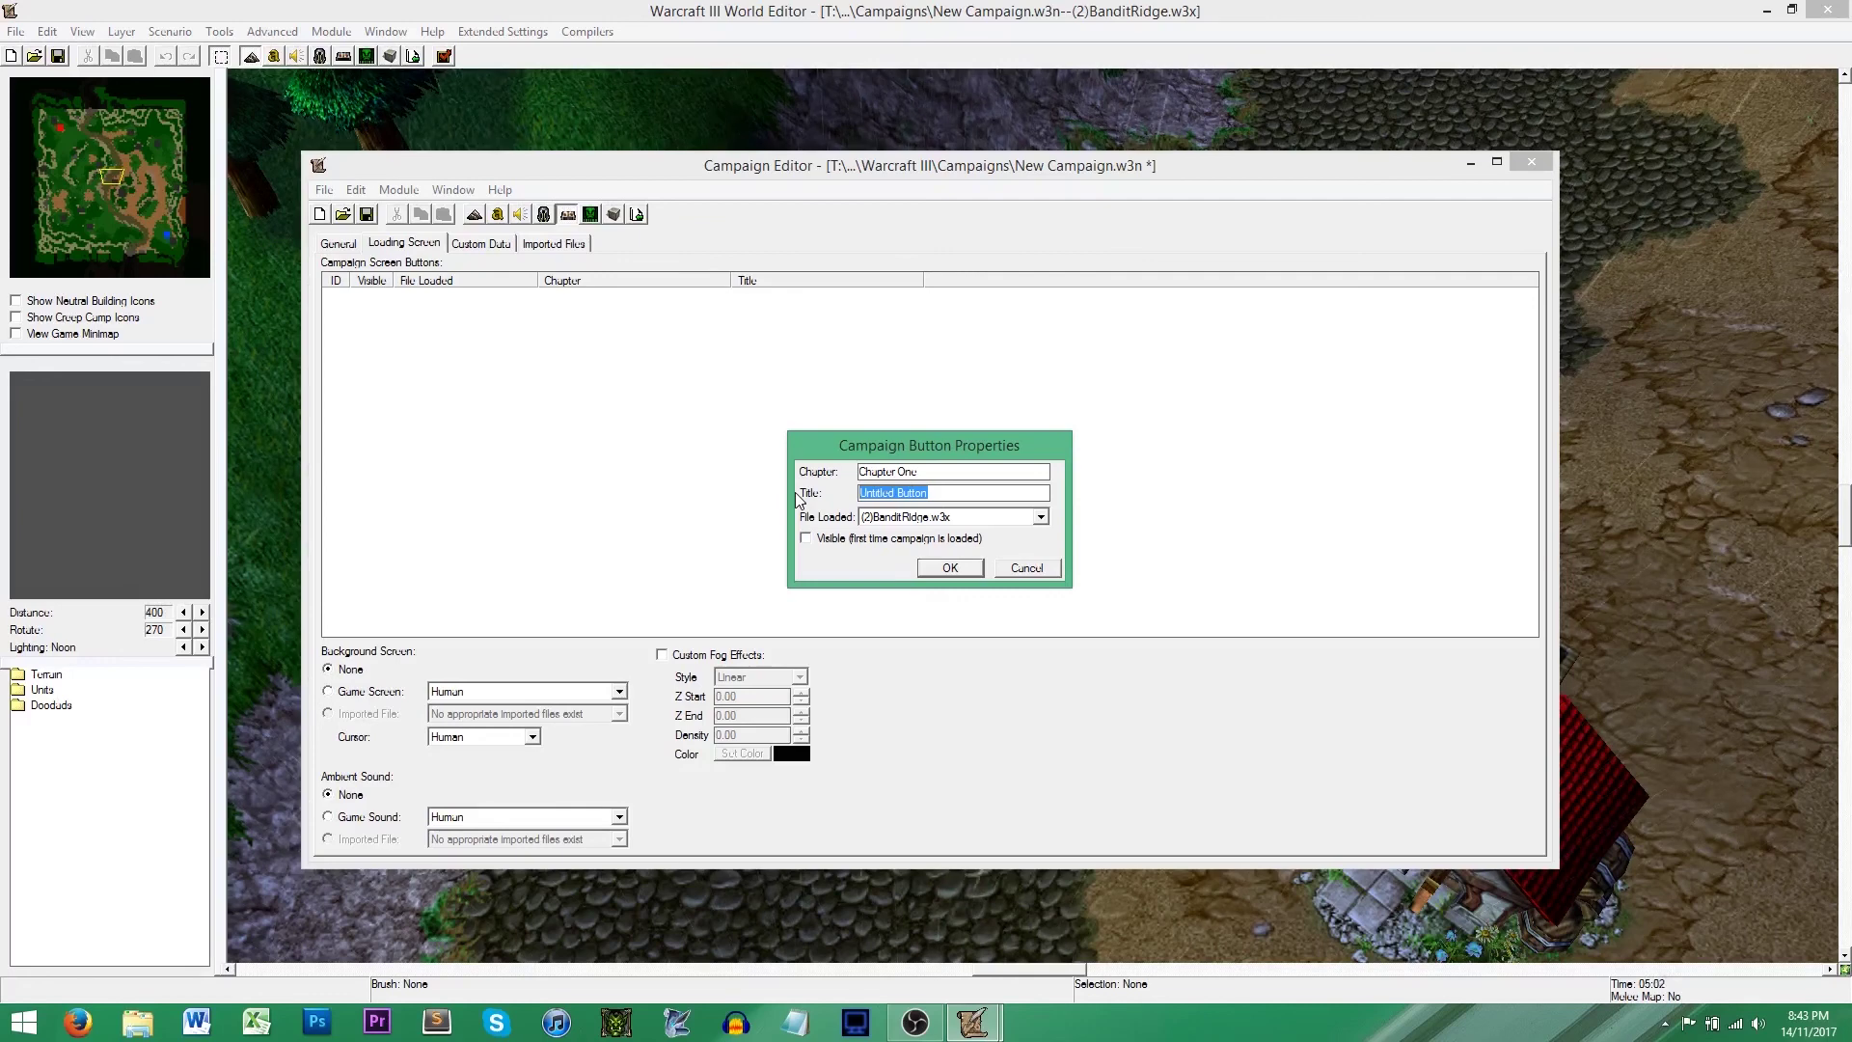
{"action": "type", "text": "M"}
{"action": "type", "text": "t F"}
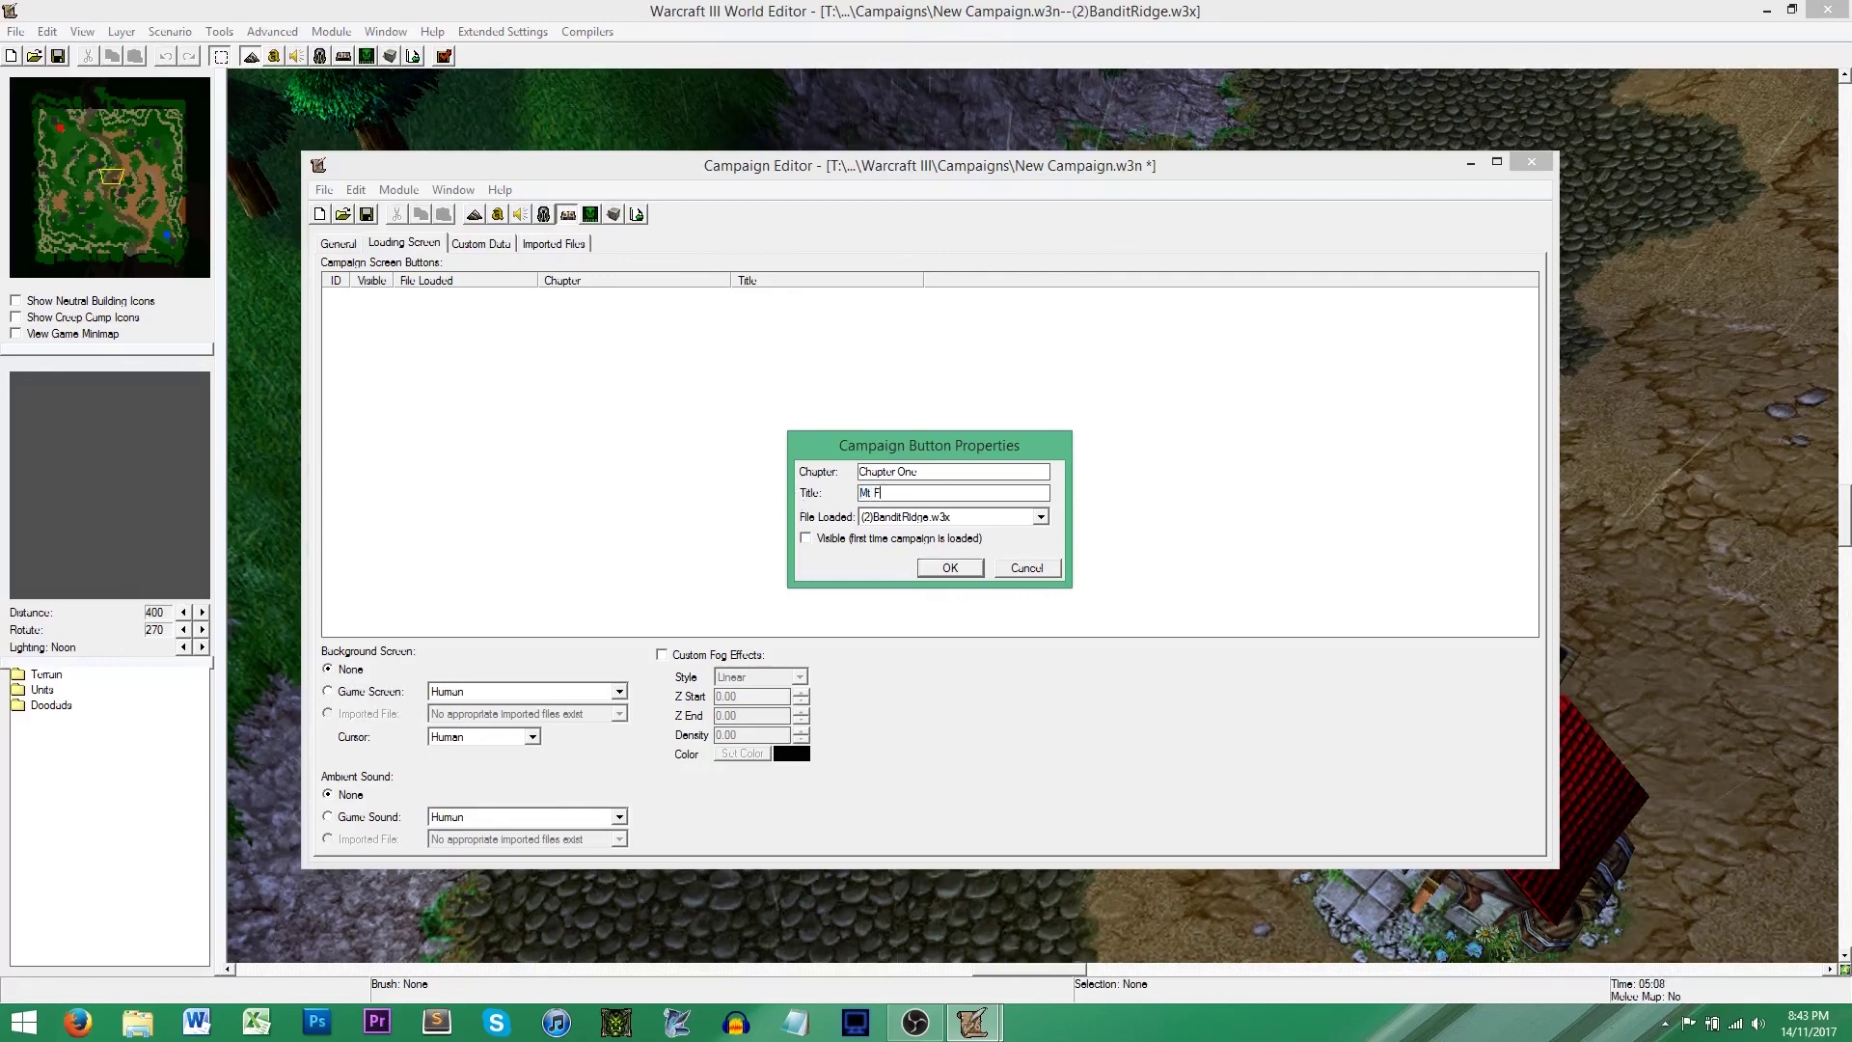
{"action": "type", "text": "irst Map"}
{"action": "left_click", "coordinate": [872, 493]}
{"action": "key", "text": "BackSpace"}
{"action": "type", "text": "y"}
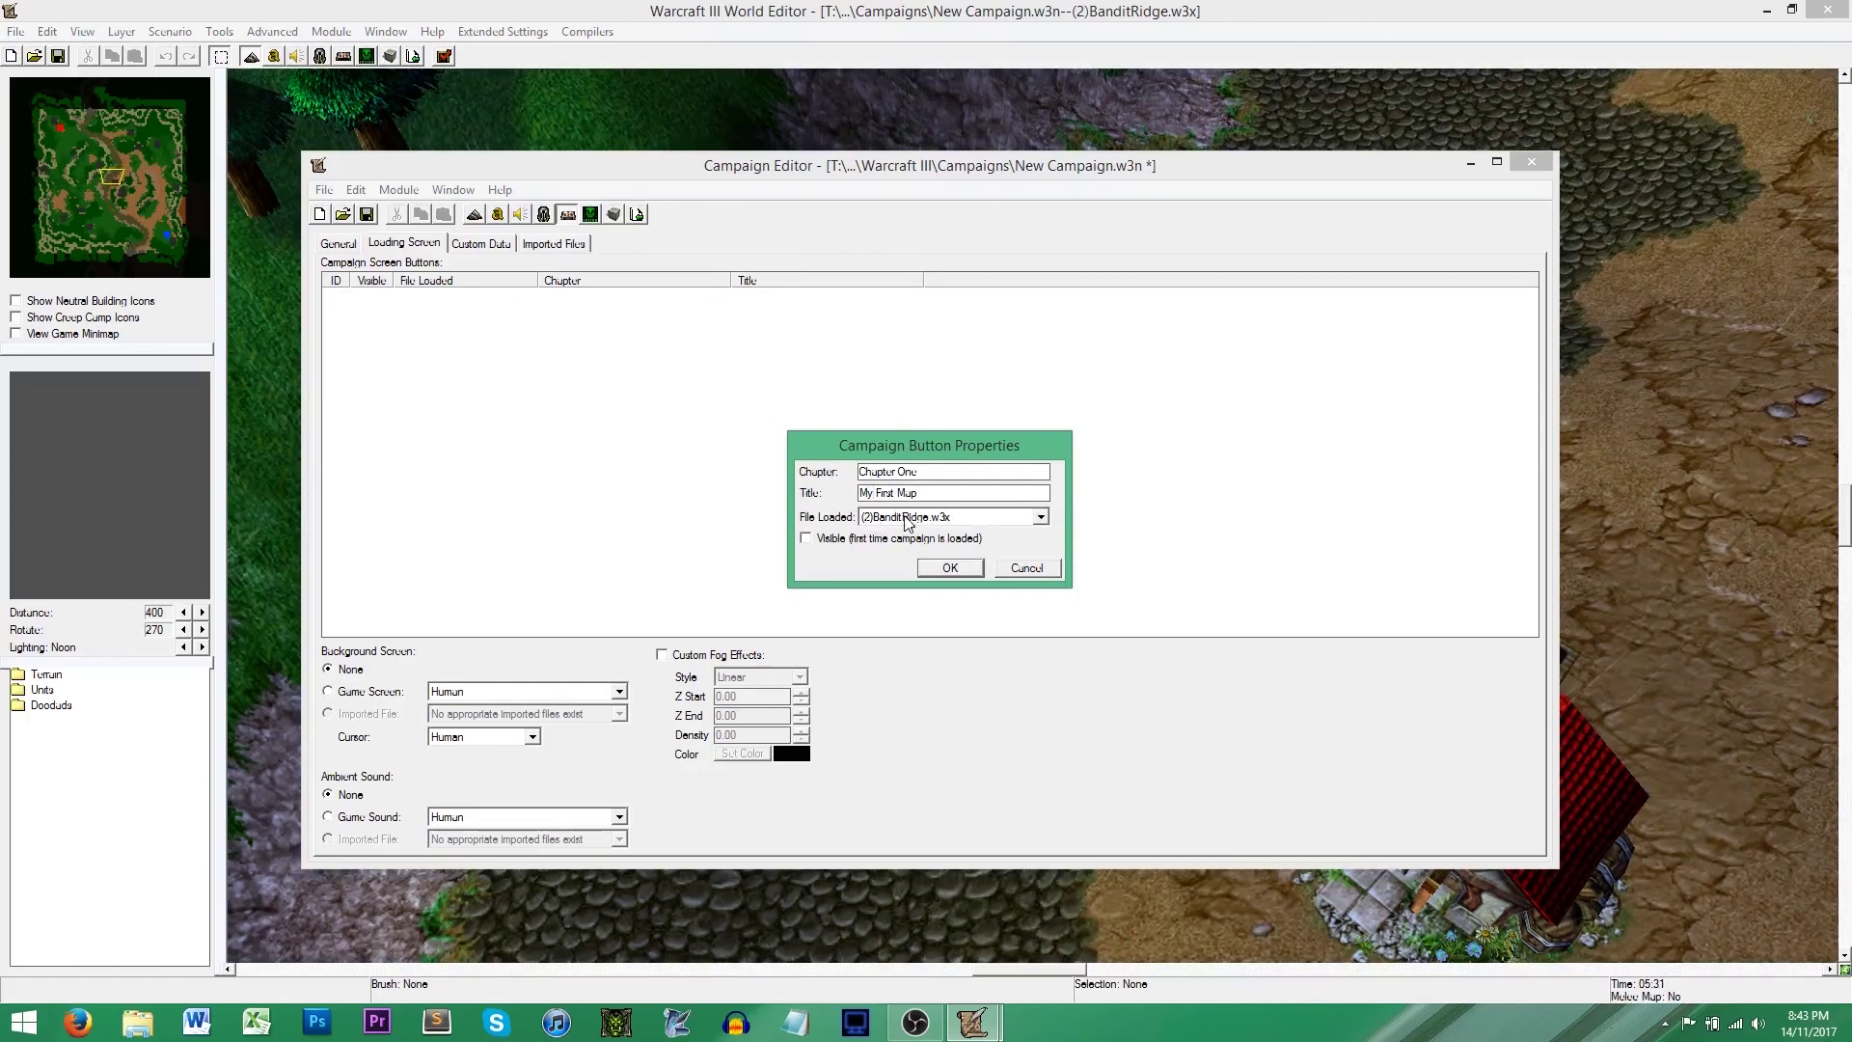
{"action": "left_click", "coordinate": [826, 542]}
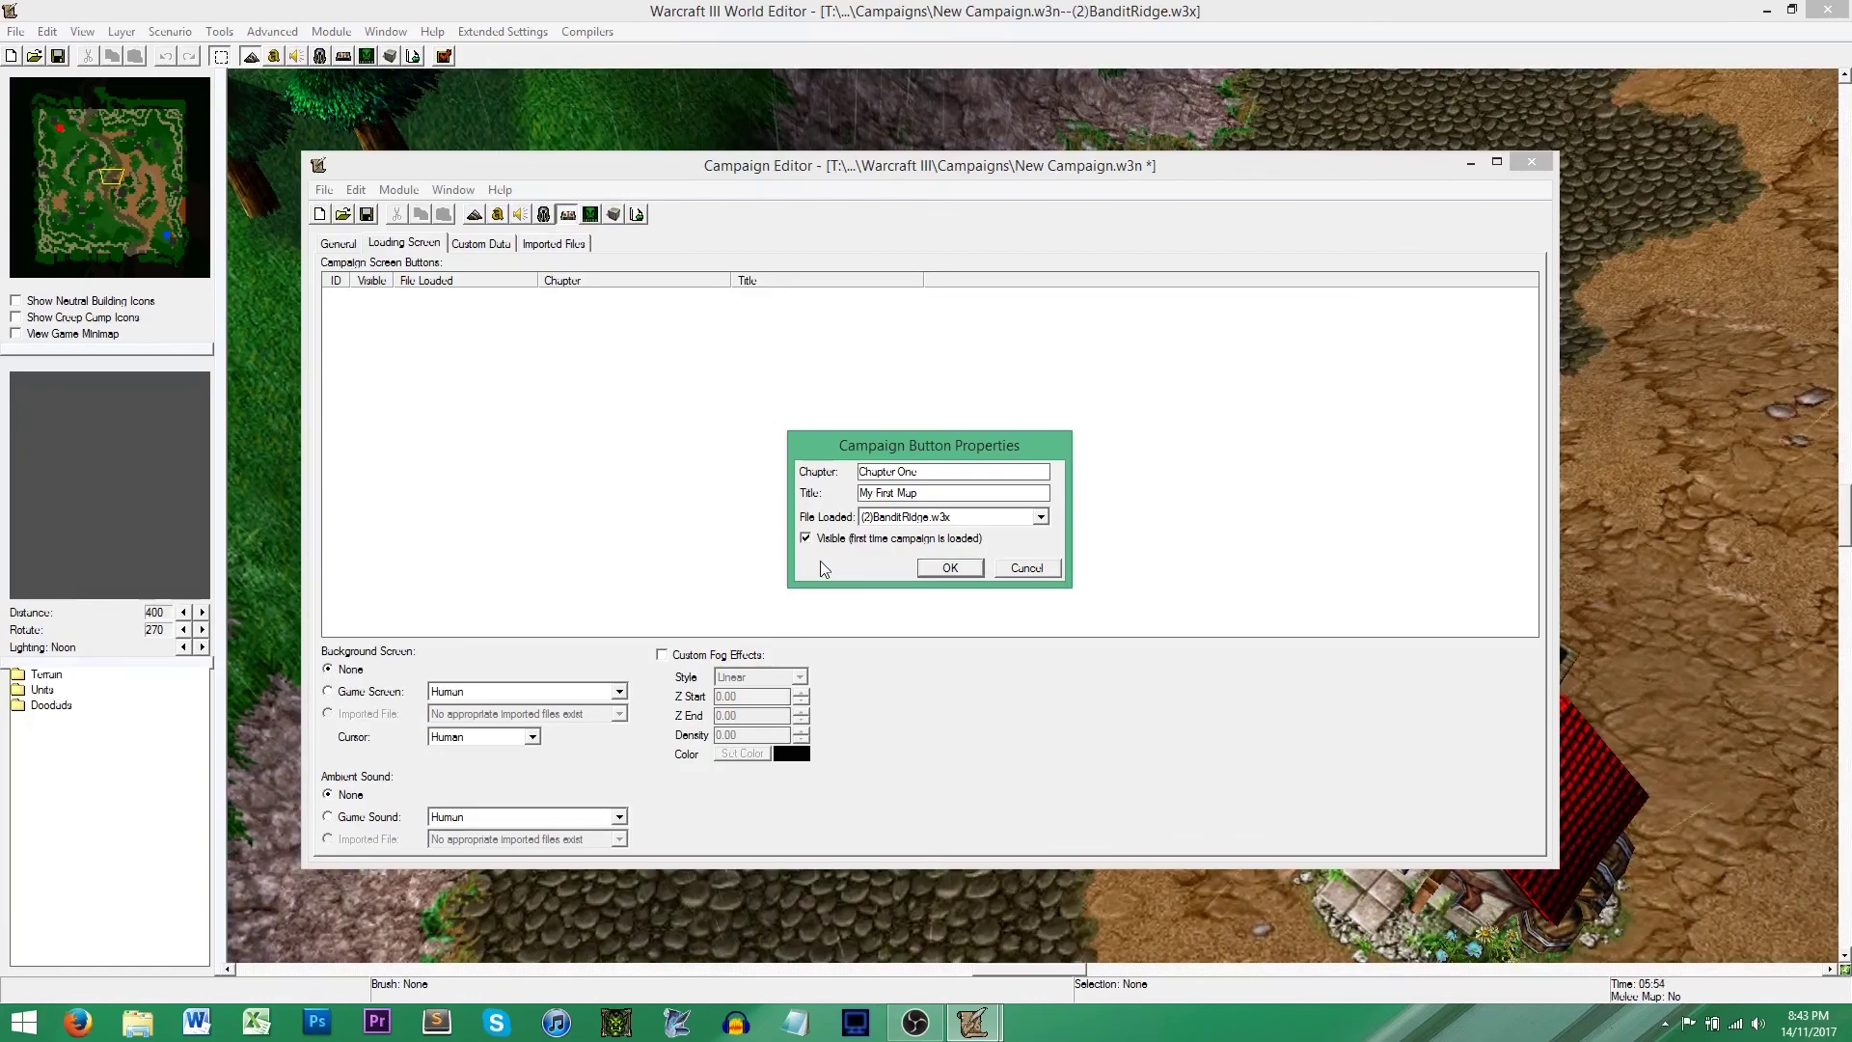
{"action": "left_click", "coordinate": [950, 567]}
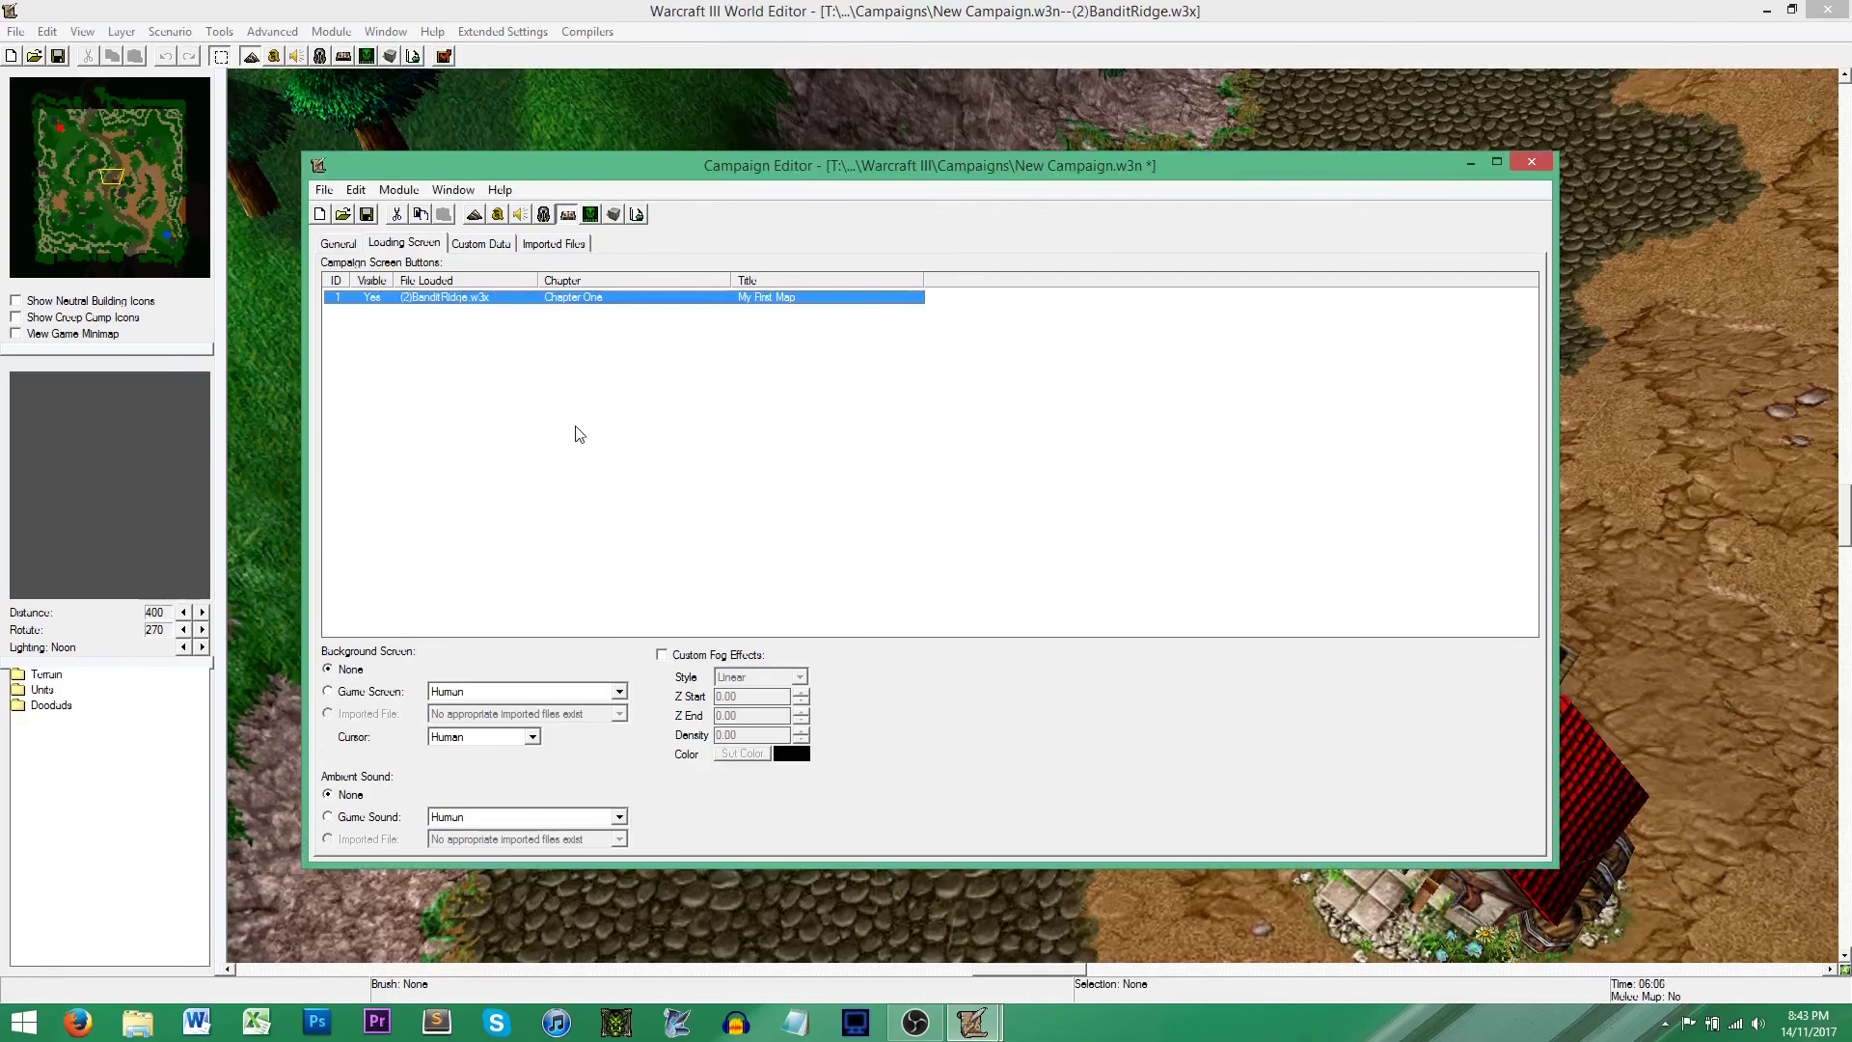
- Add an initially hidden "Chapter Two" campaign screen button titled "My Second Map" that loads (2)OgreMound.w3x
{"action": "right_click", "coordinate": [504, 339]}
{"action": "left_click", "coordinate": [574, 350]}
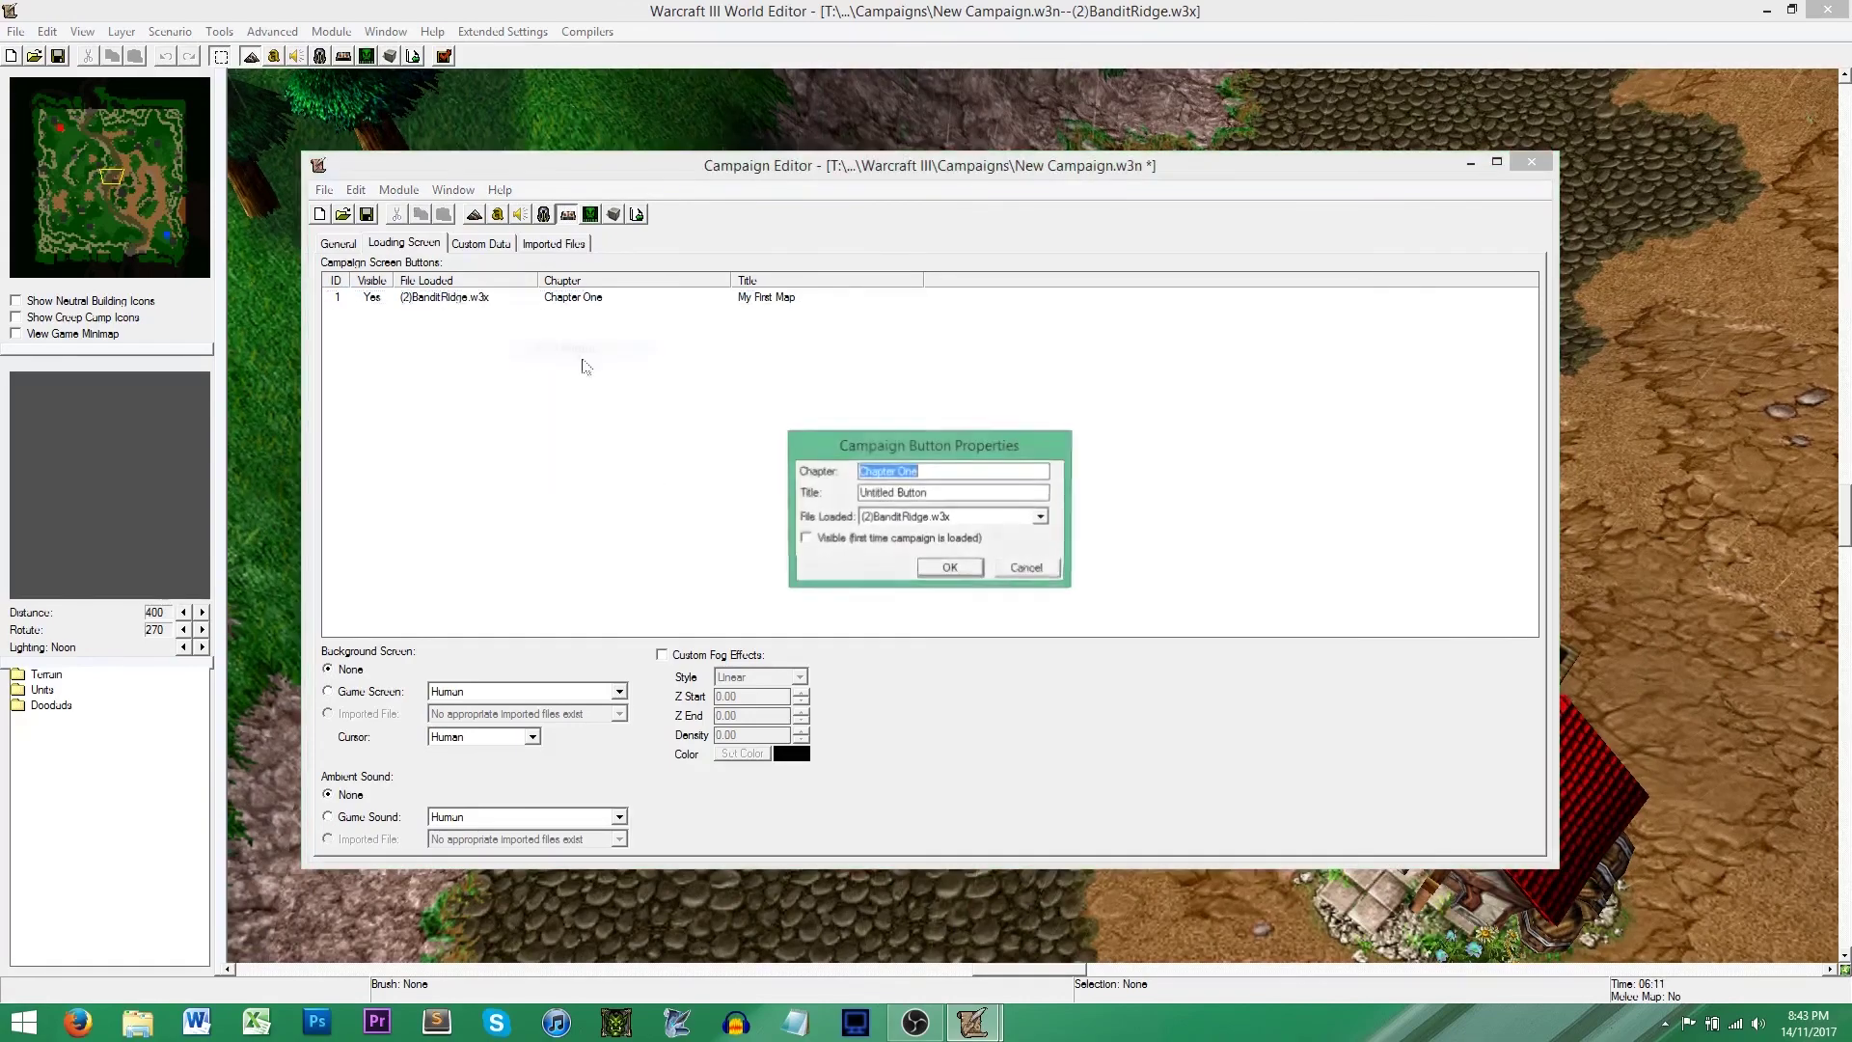
{"action": "double_click", "coordinate": [896, 471]}
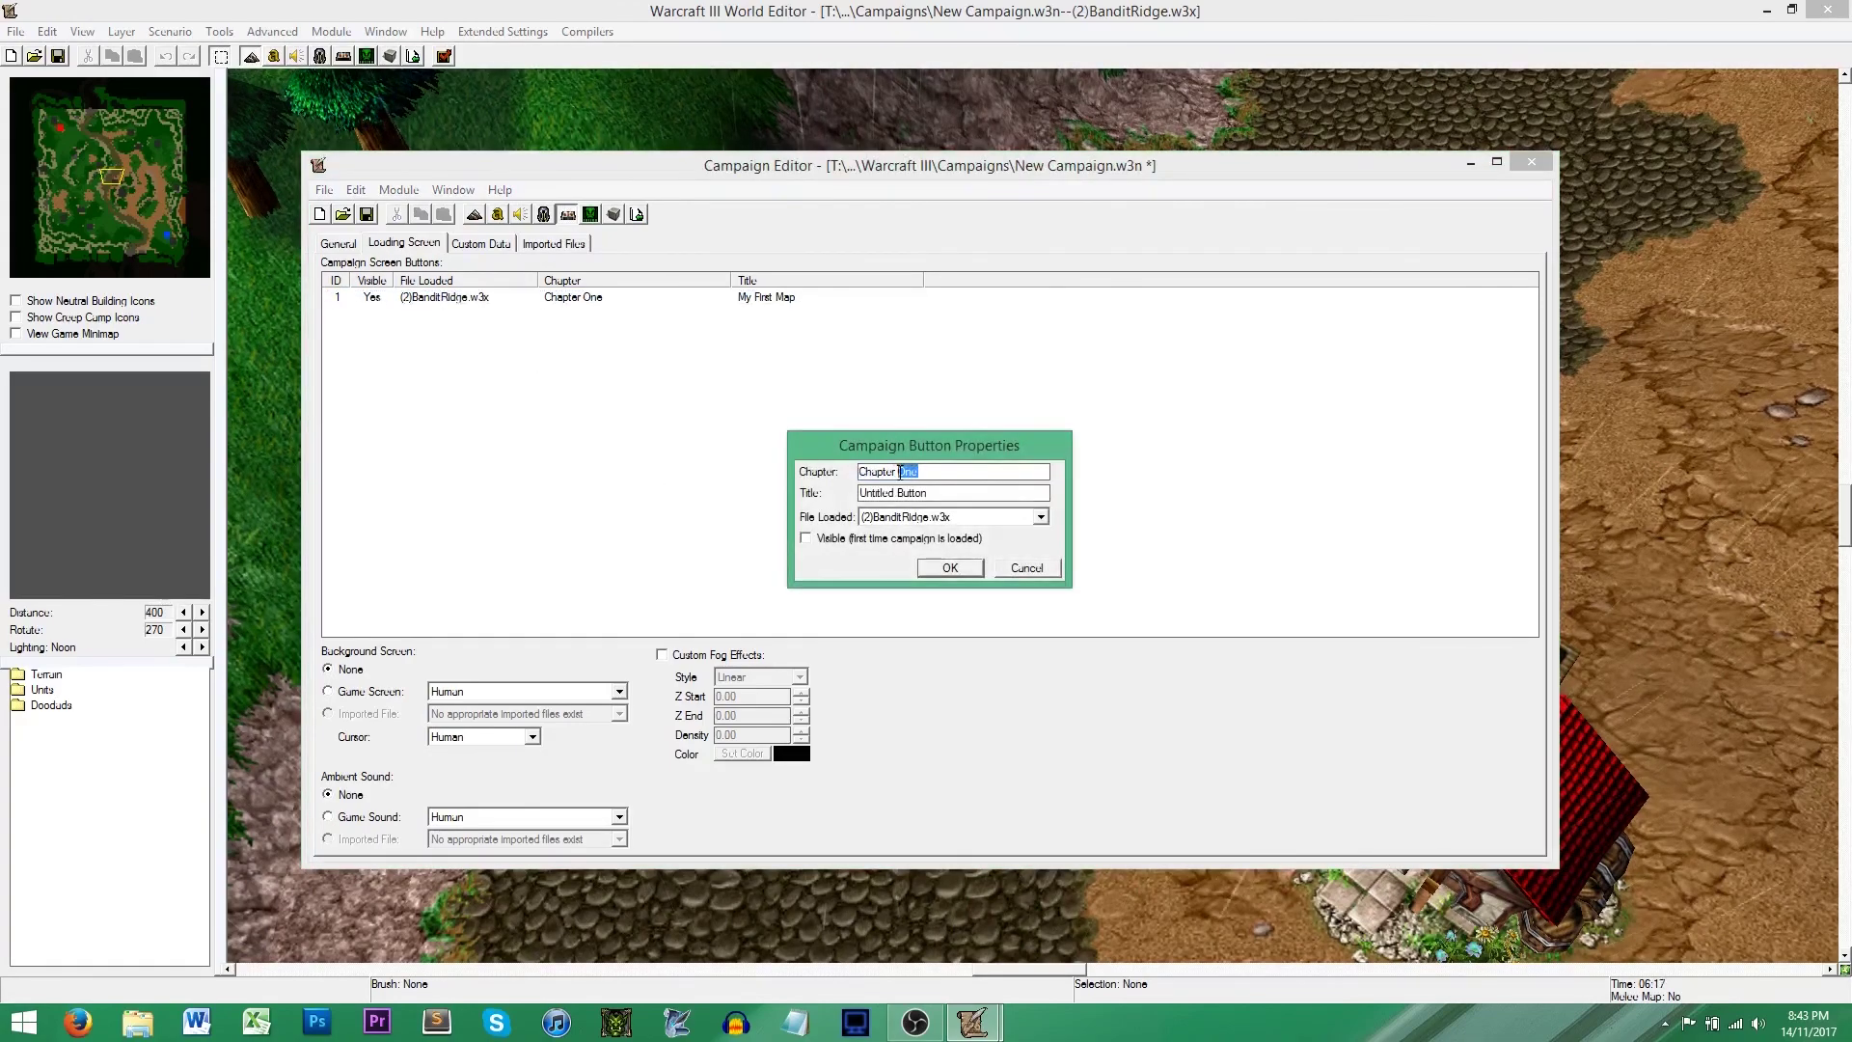
{"action": "type", "text": "Two"}
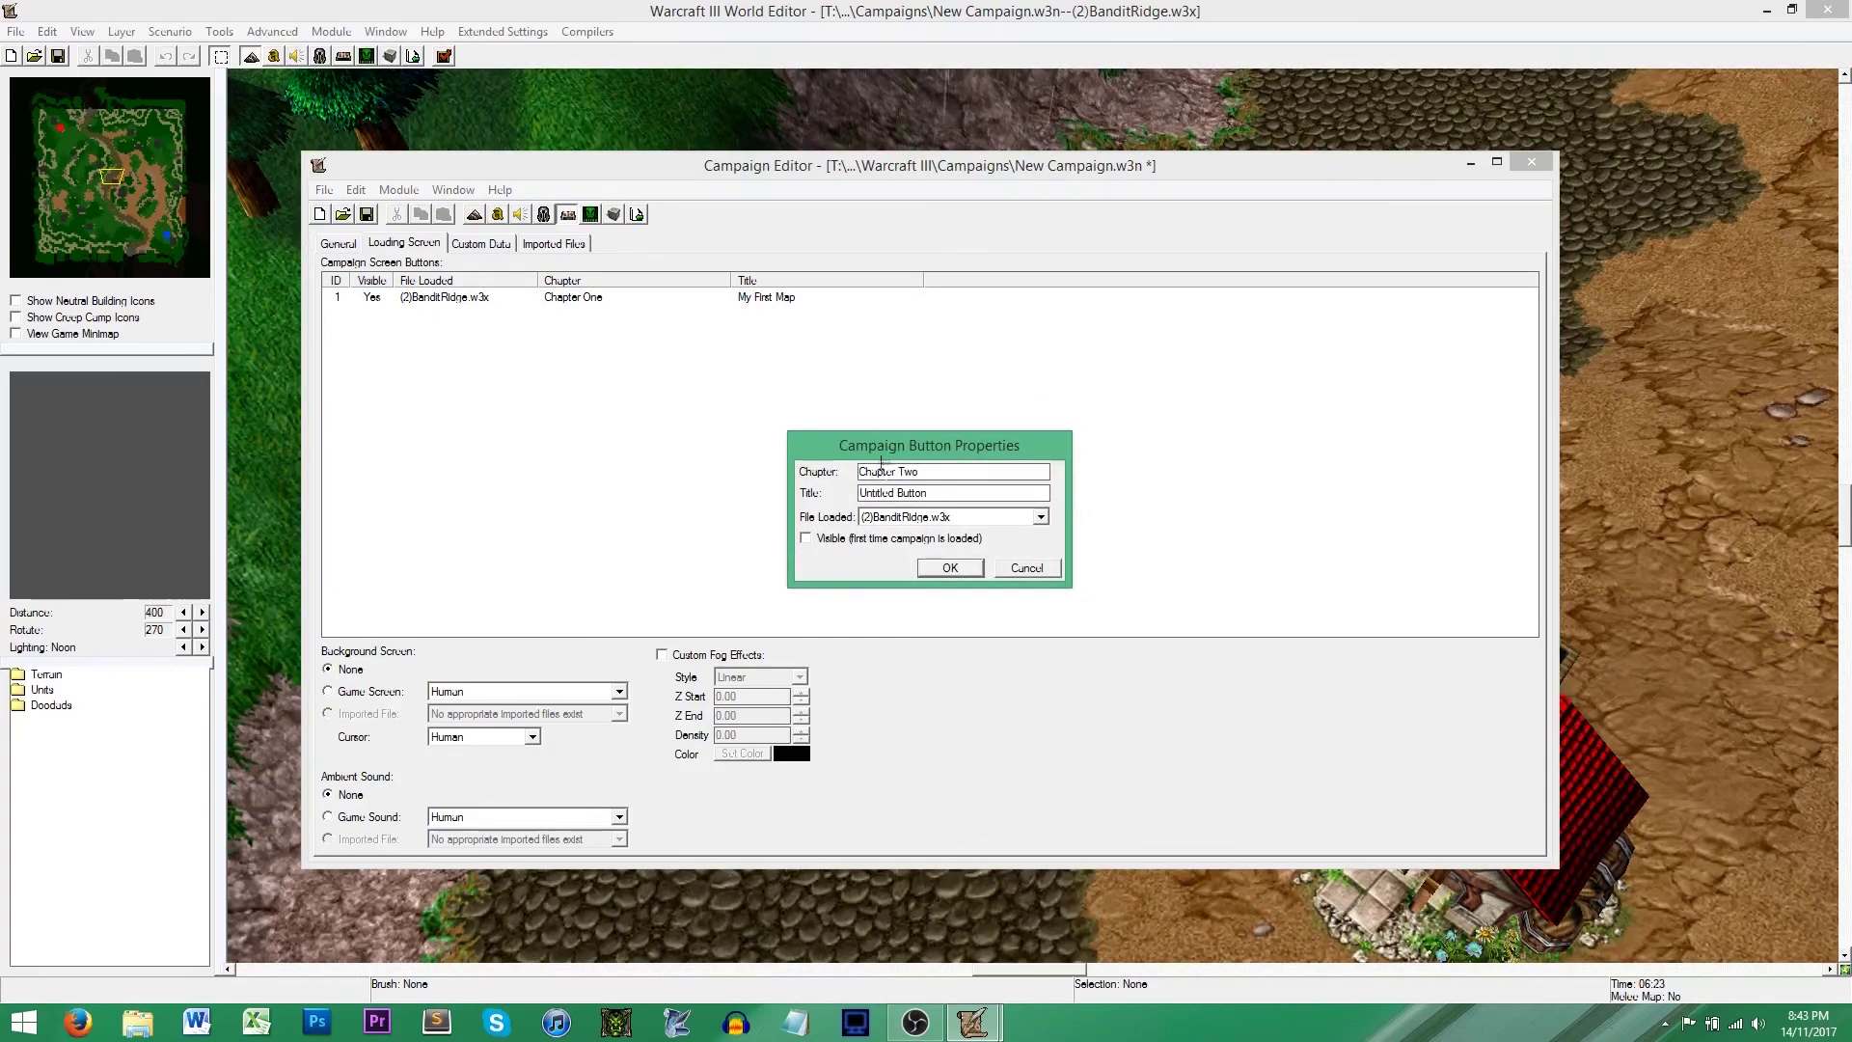
{"action": "key", "text": "Tab"}
{"action": "type", "text": "Map"}
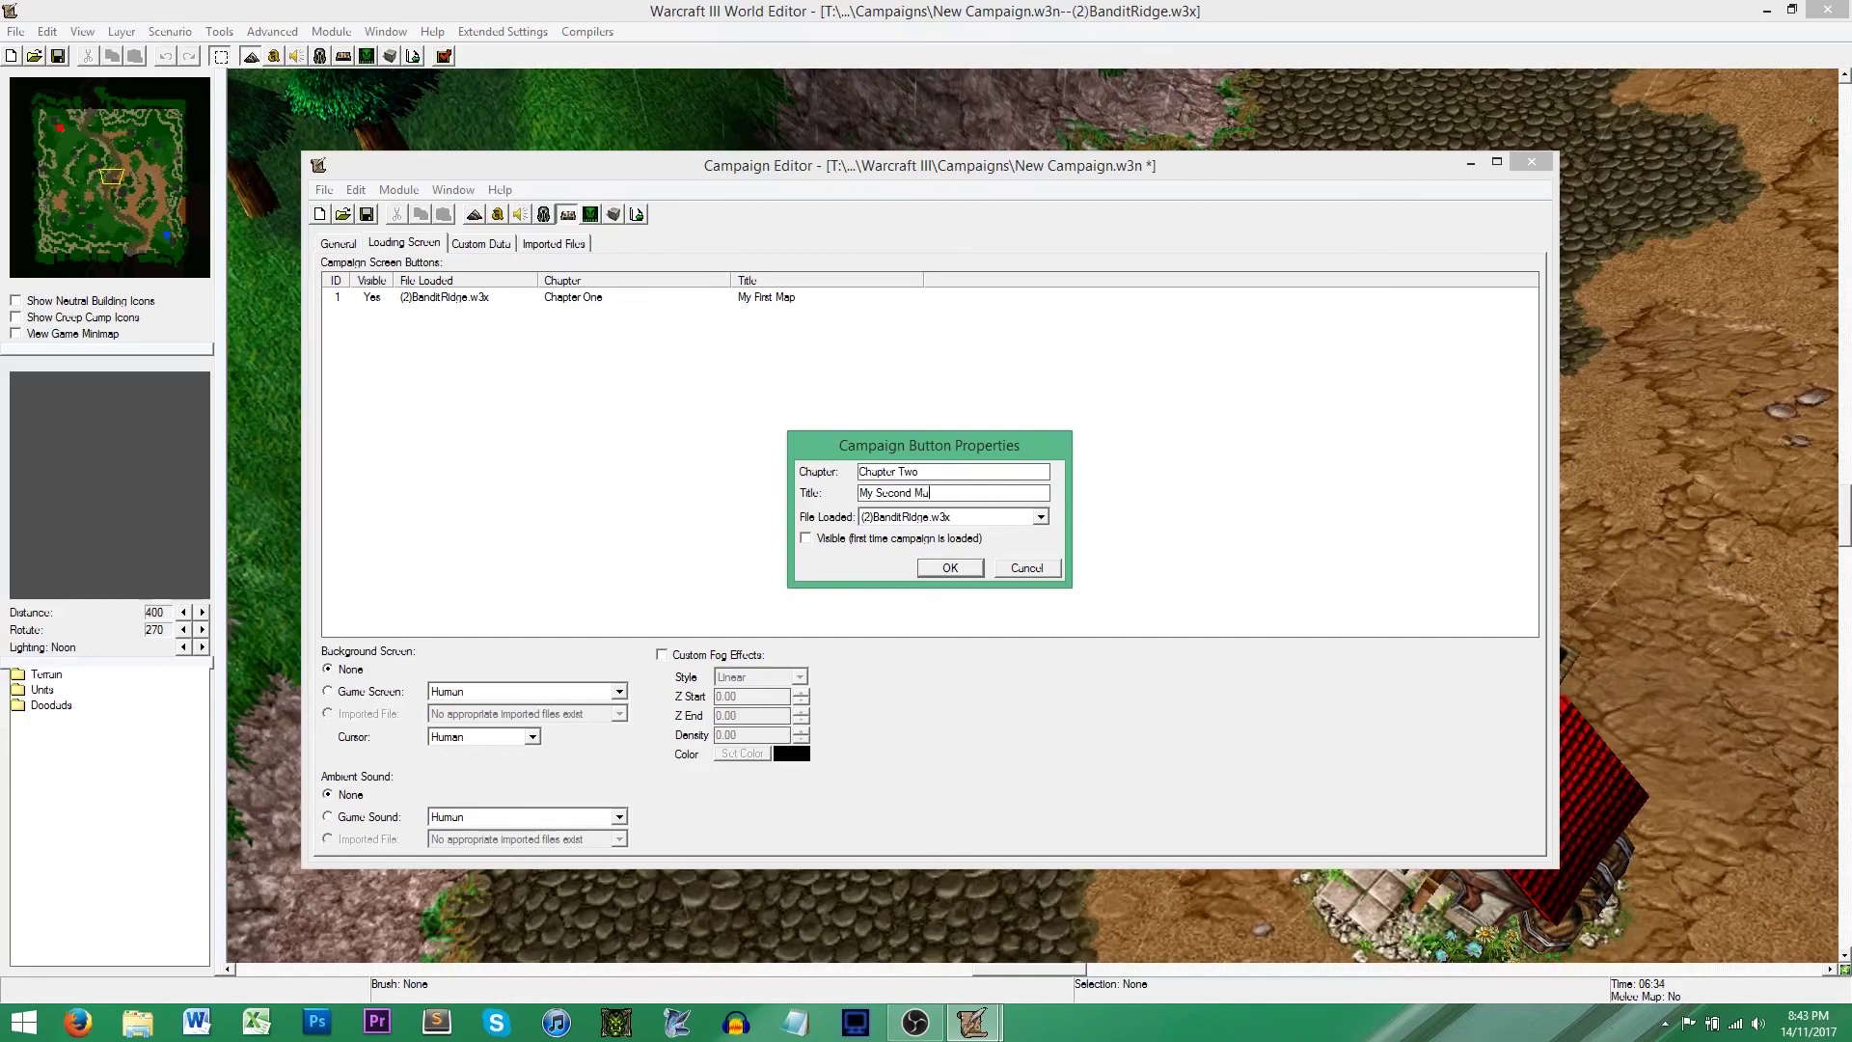
{"action": "left_click", "coordinate": [907, 518]}
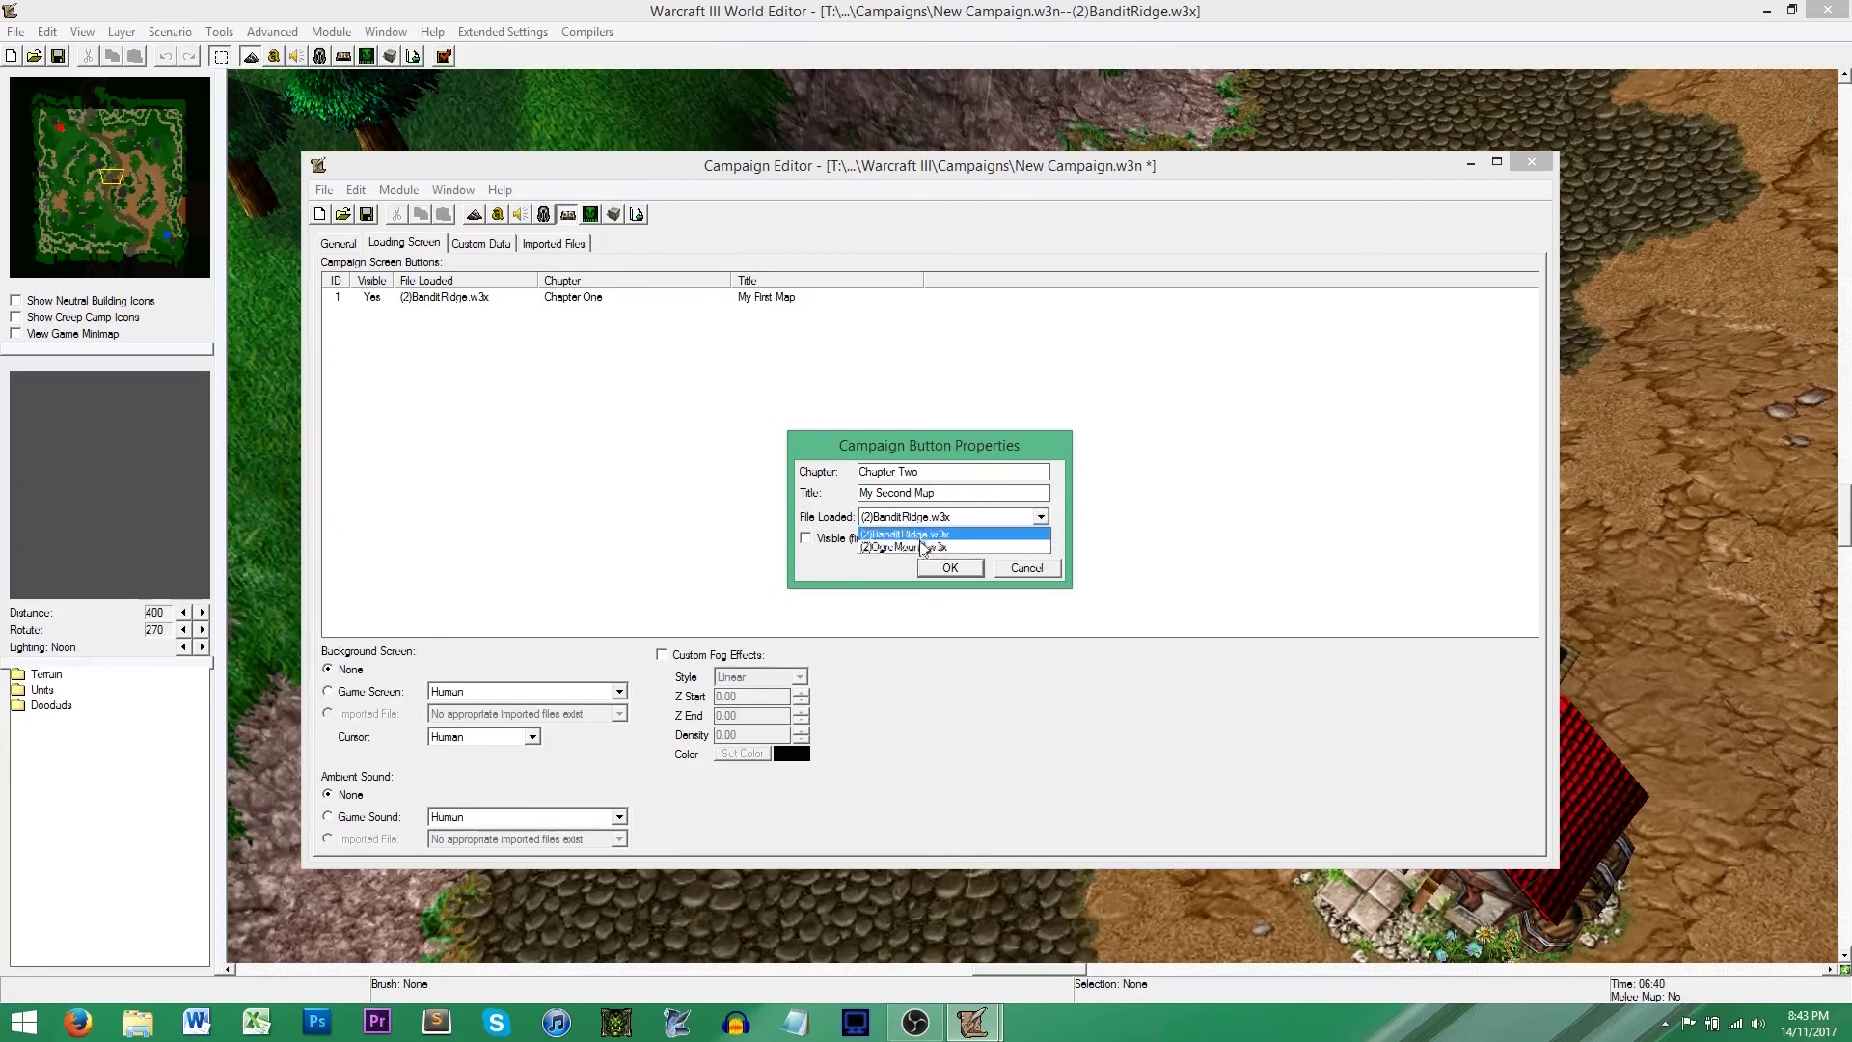
{"action": "left_click", "coordinate": [918, 544]}
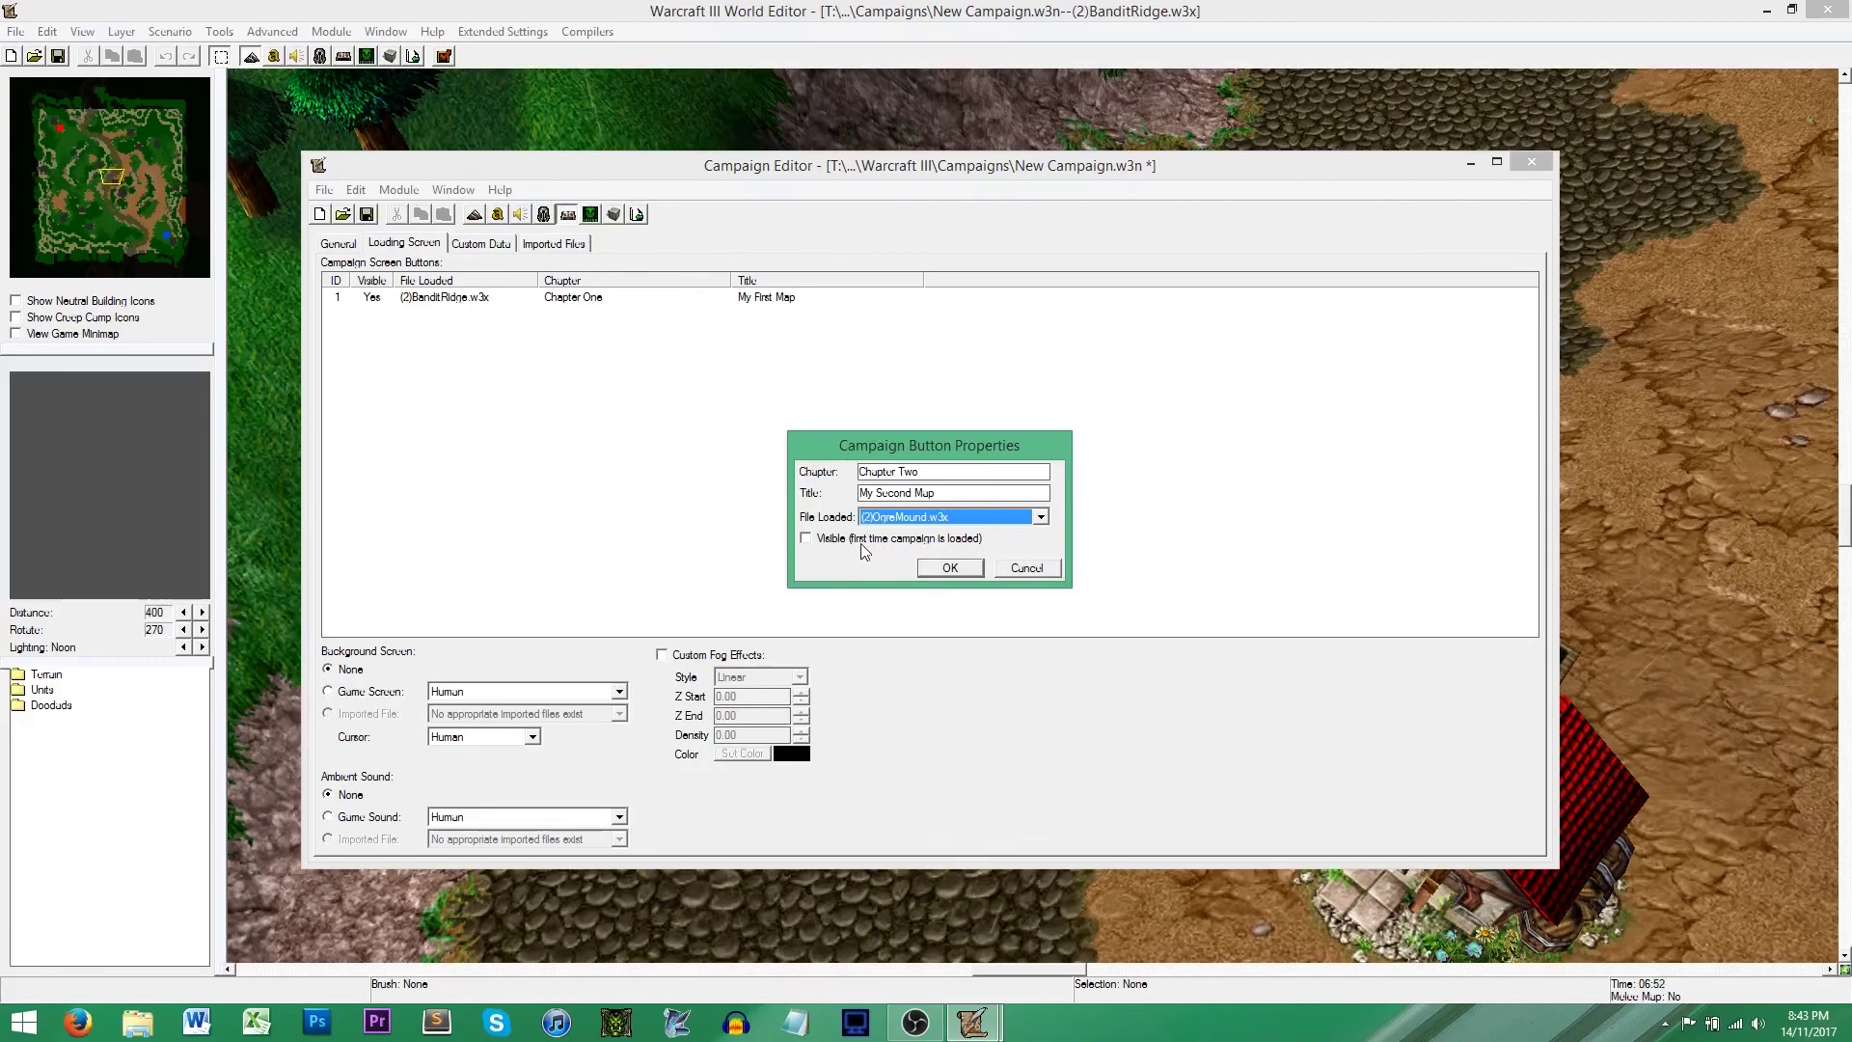
{"action": "left_click", "coordinate": [950, 567]}
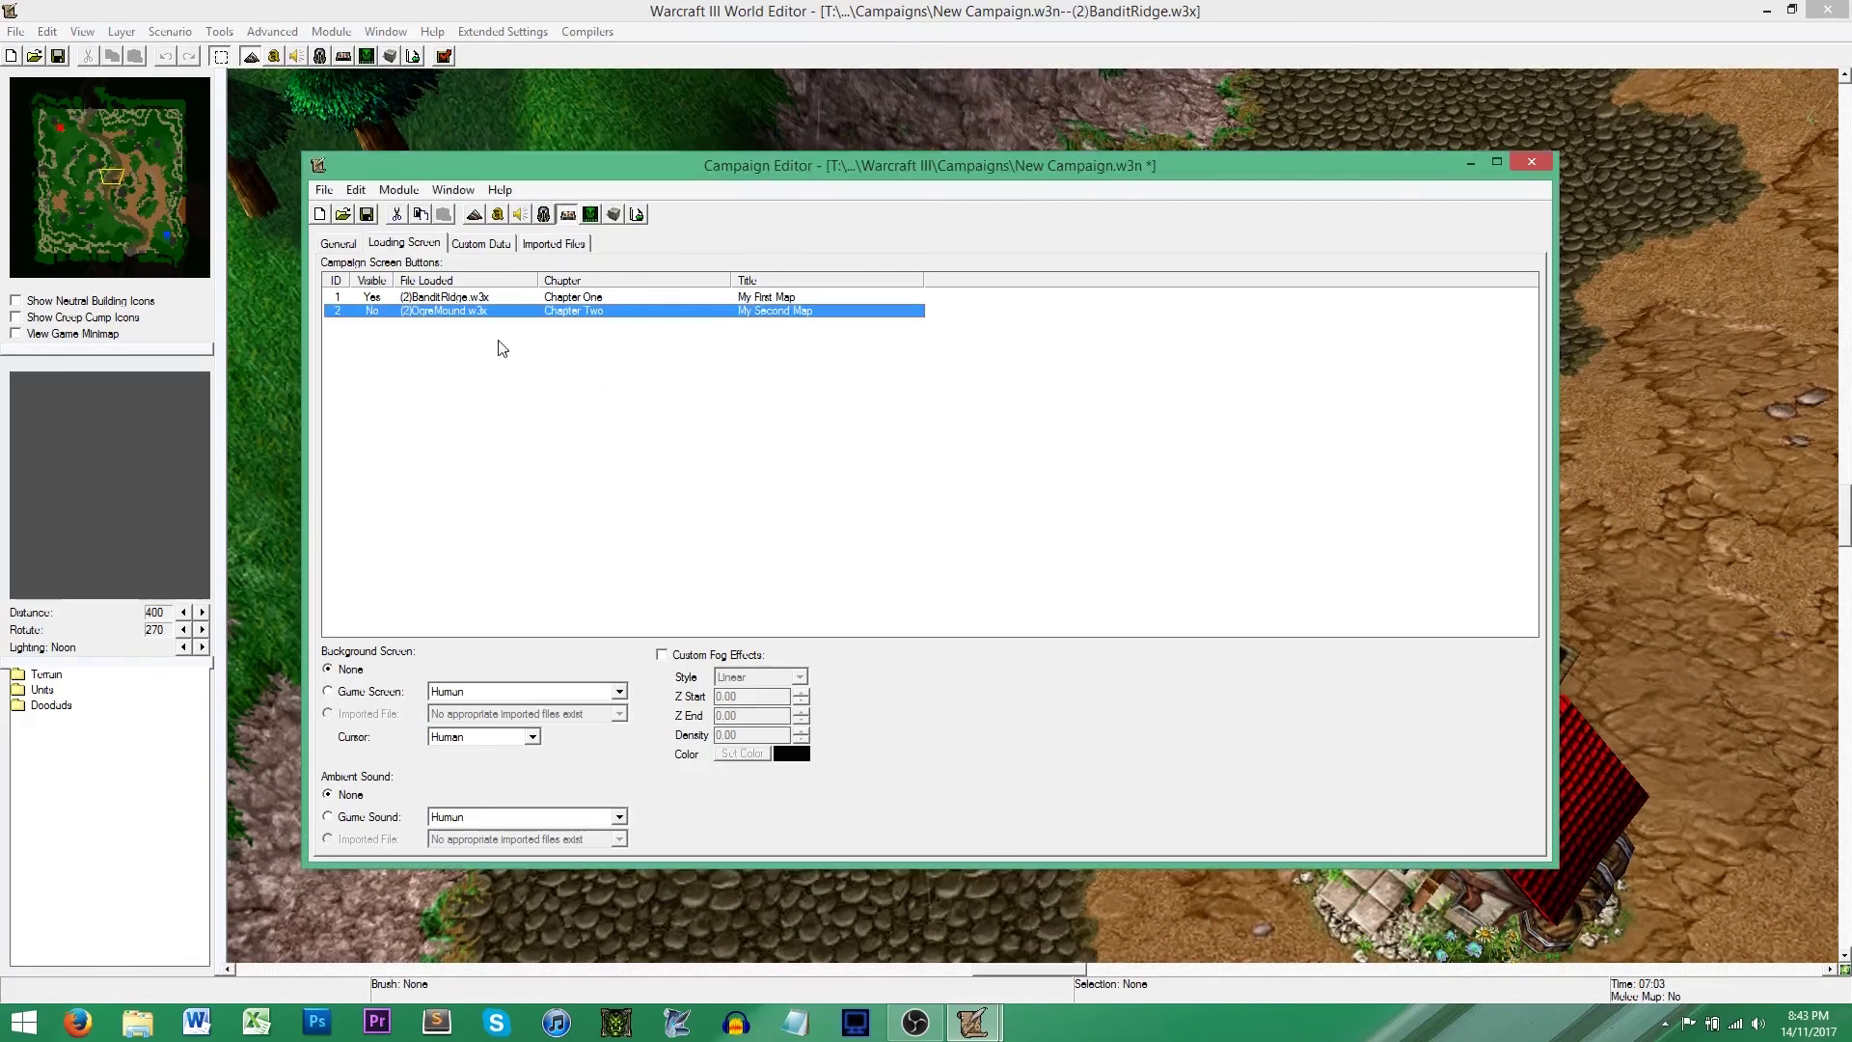
- Set the campaign's background screen to the Human game screen, with the Human cursor
{"action": "left_click", "coordinate": [386, 695]}
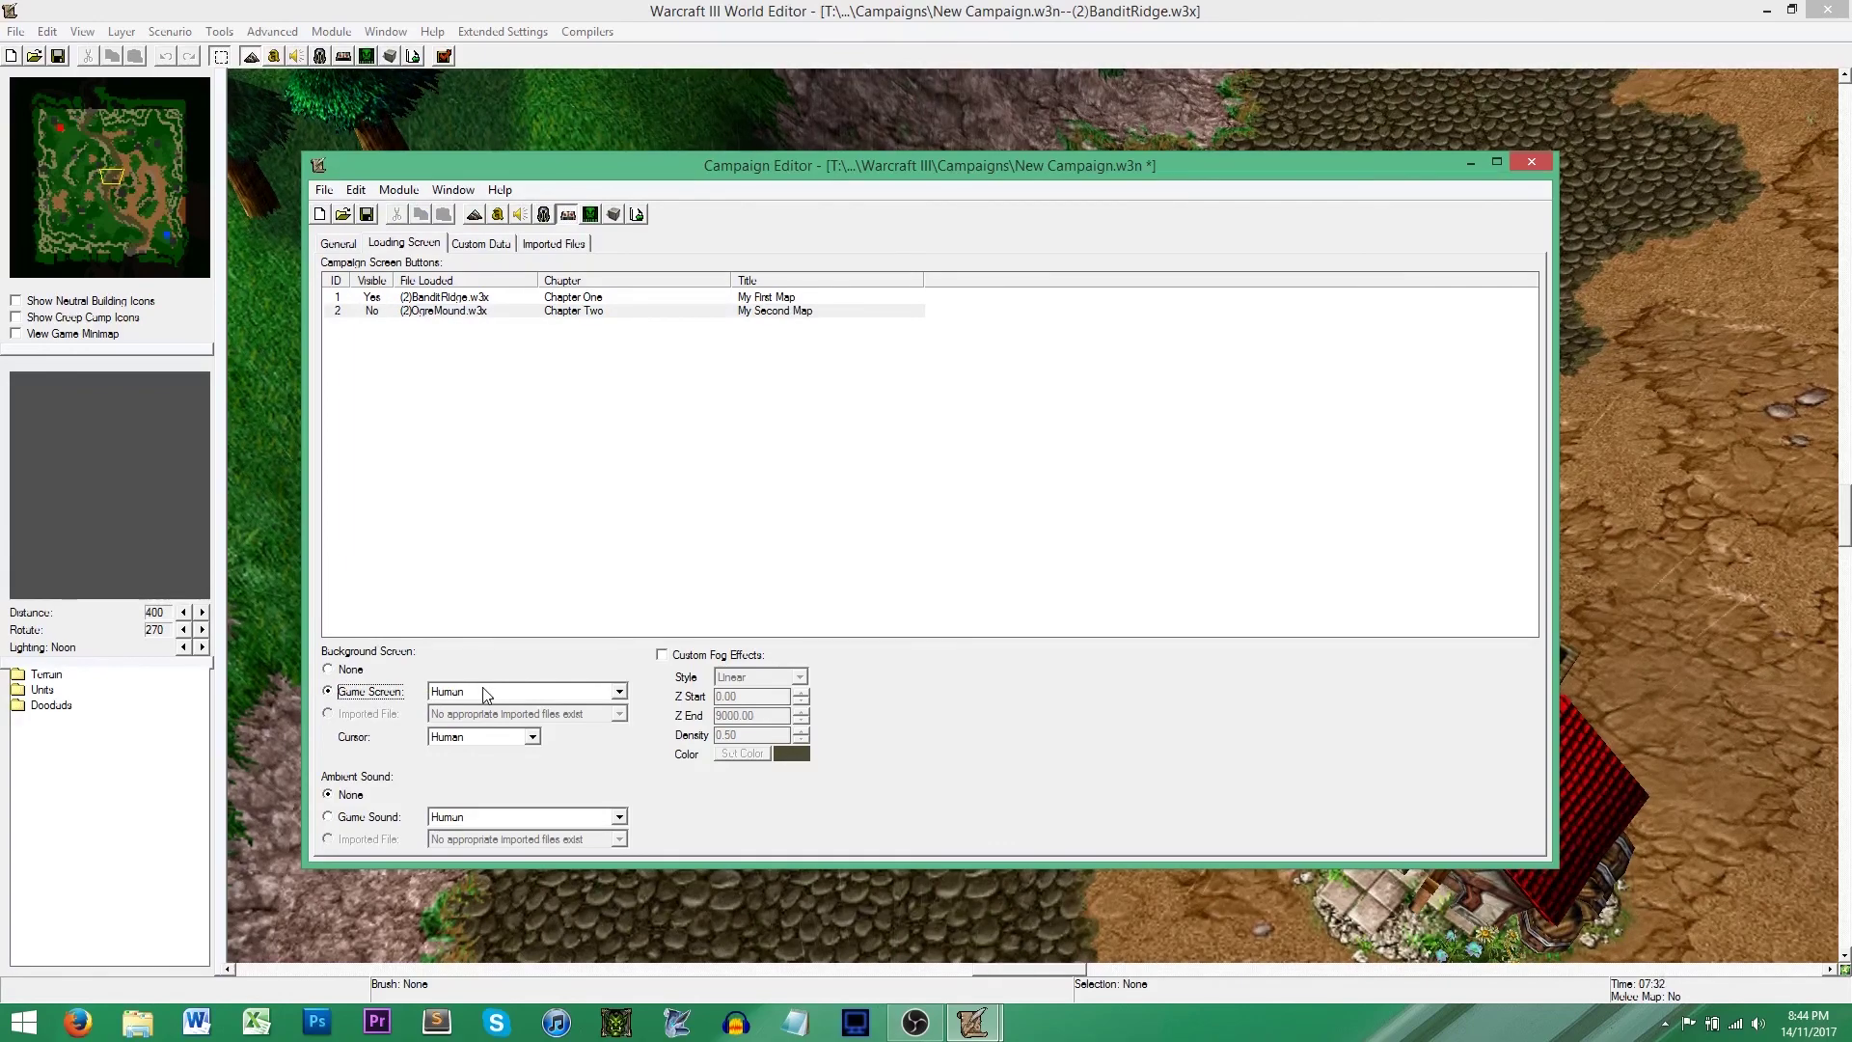
{"action": "left_click", "coordinate": [486, 694]}
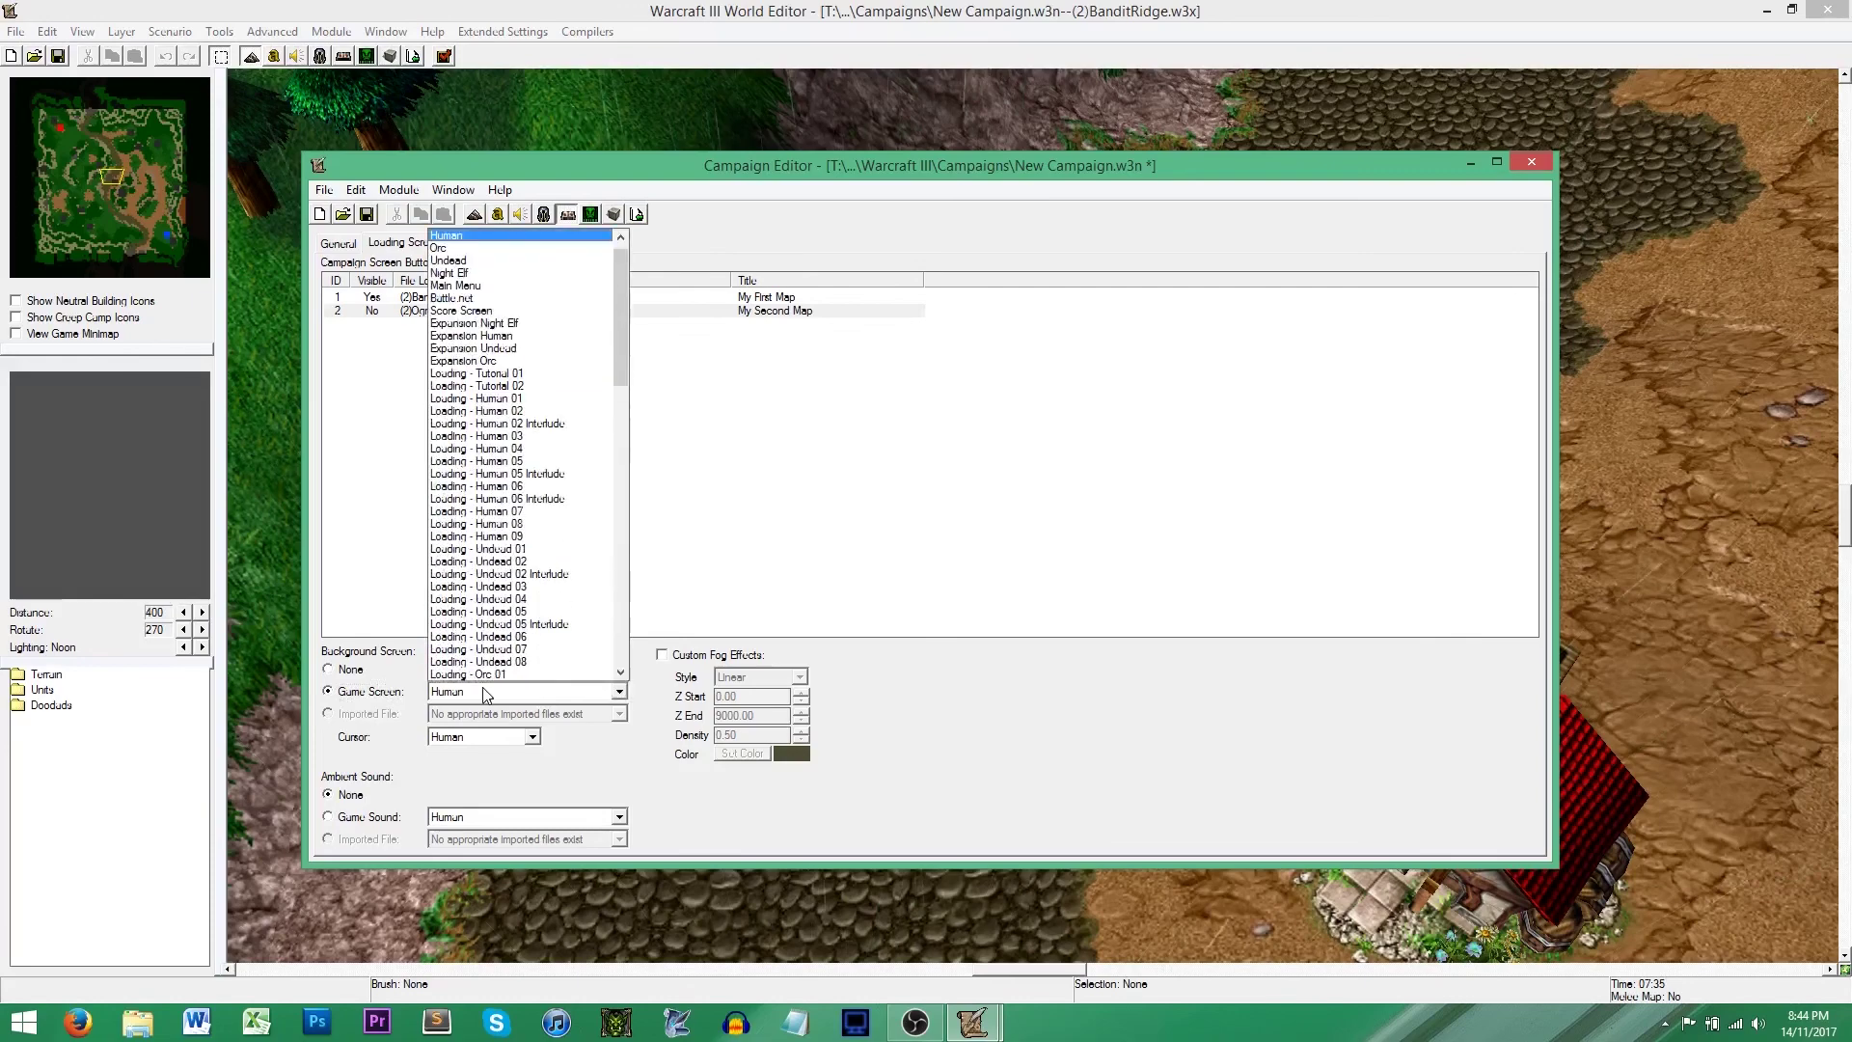
{"action": "left_click", "coordinate": [537, 238]}
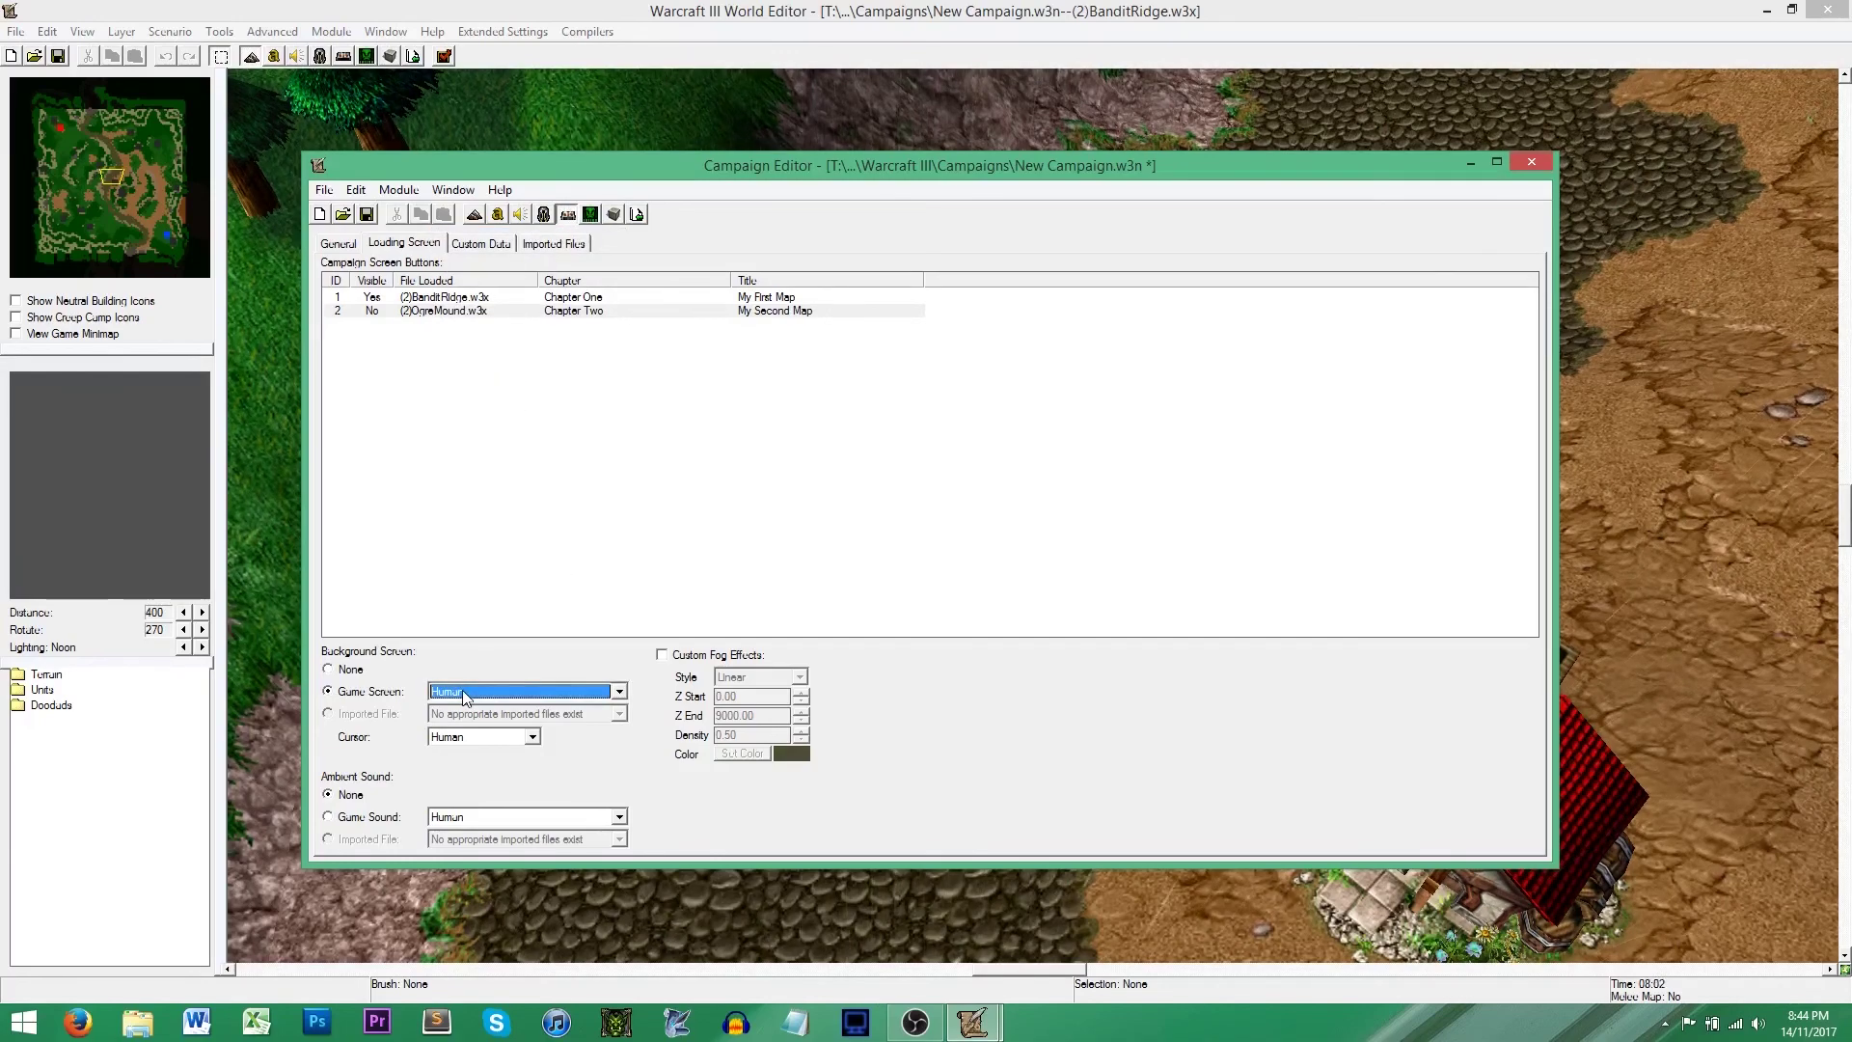
{"action": "left_click", "coordinate": [460, 738]}
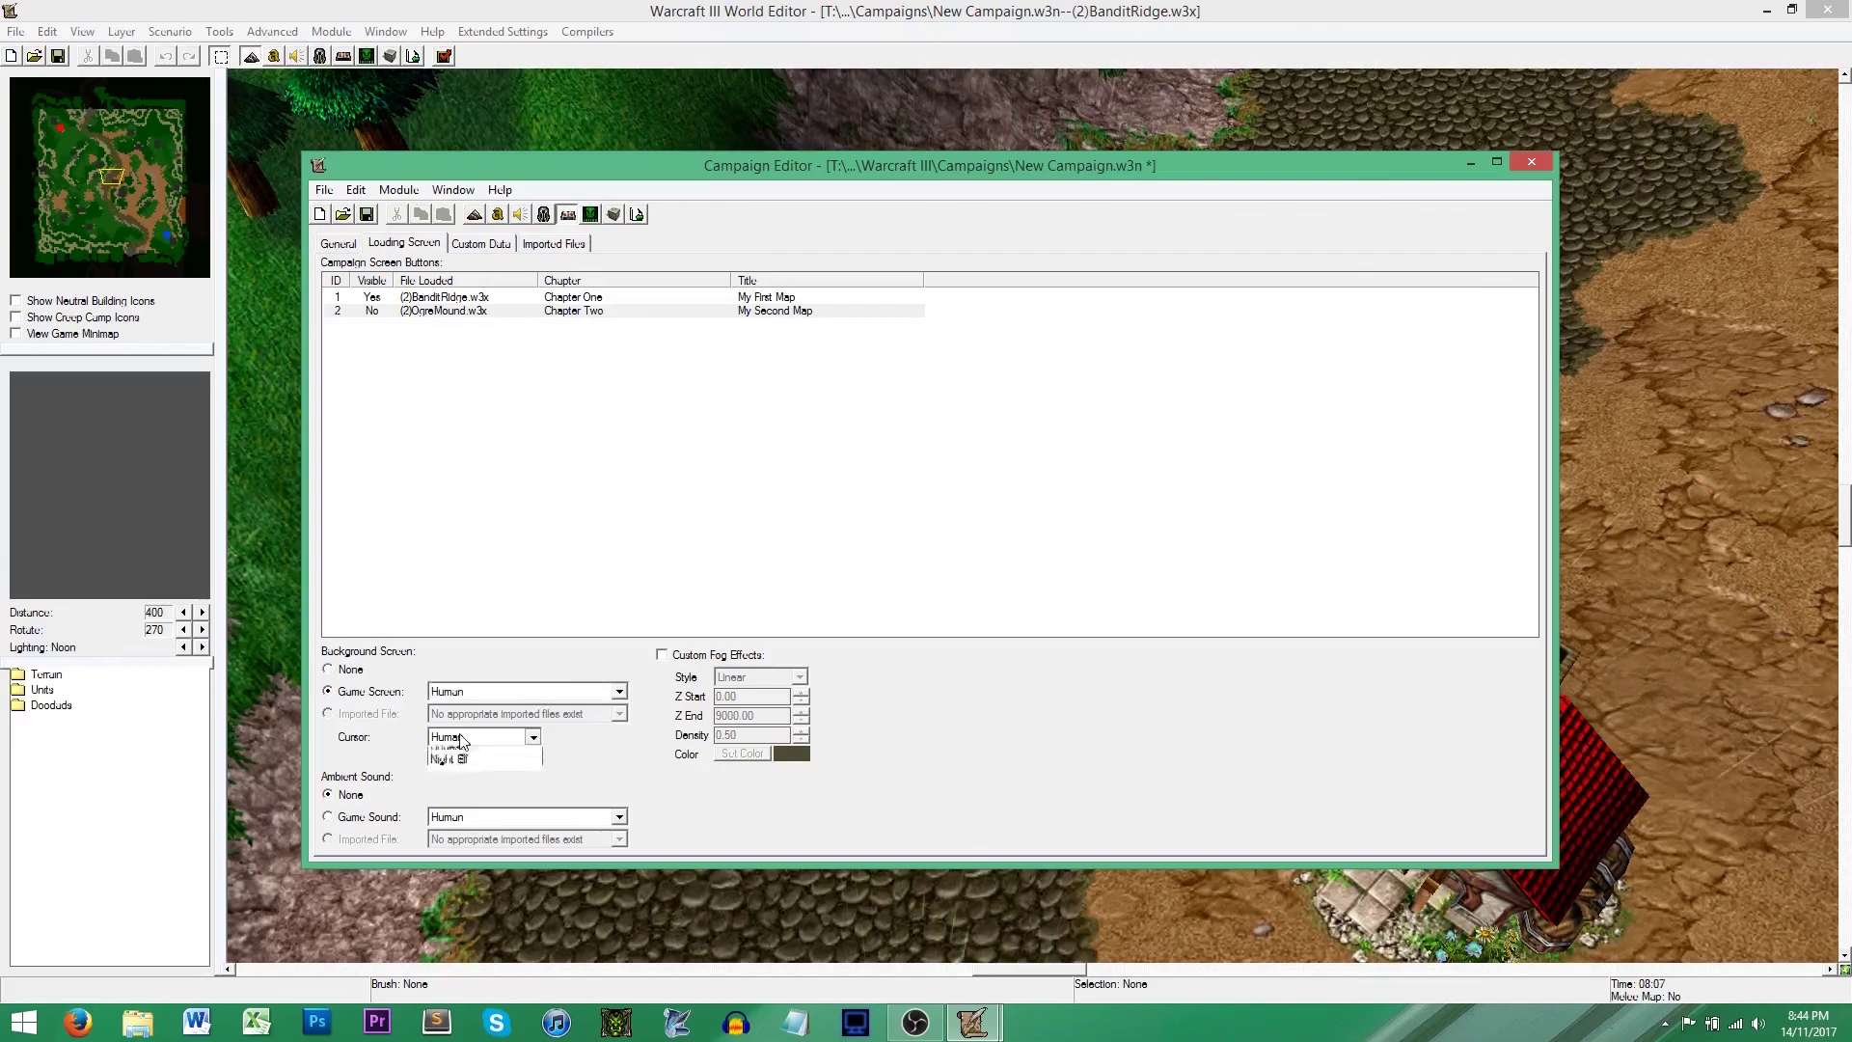
{"action": "left_click", "coordinate": [465, 735]}
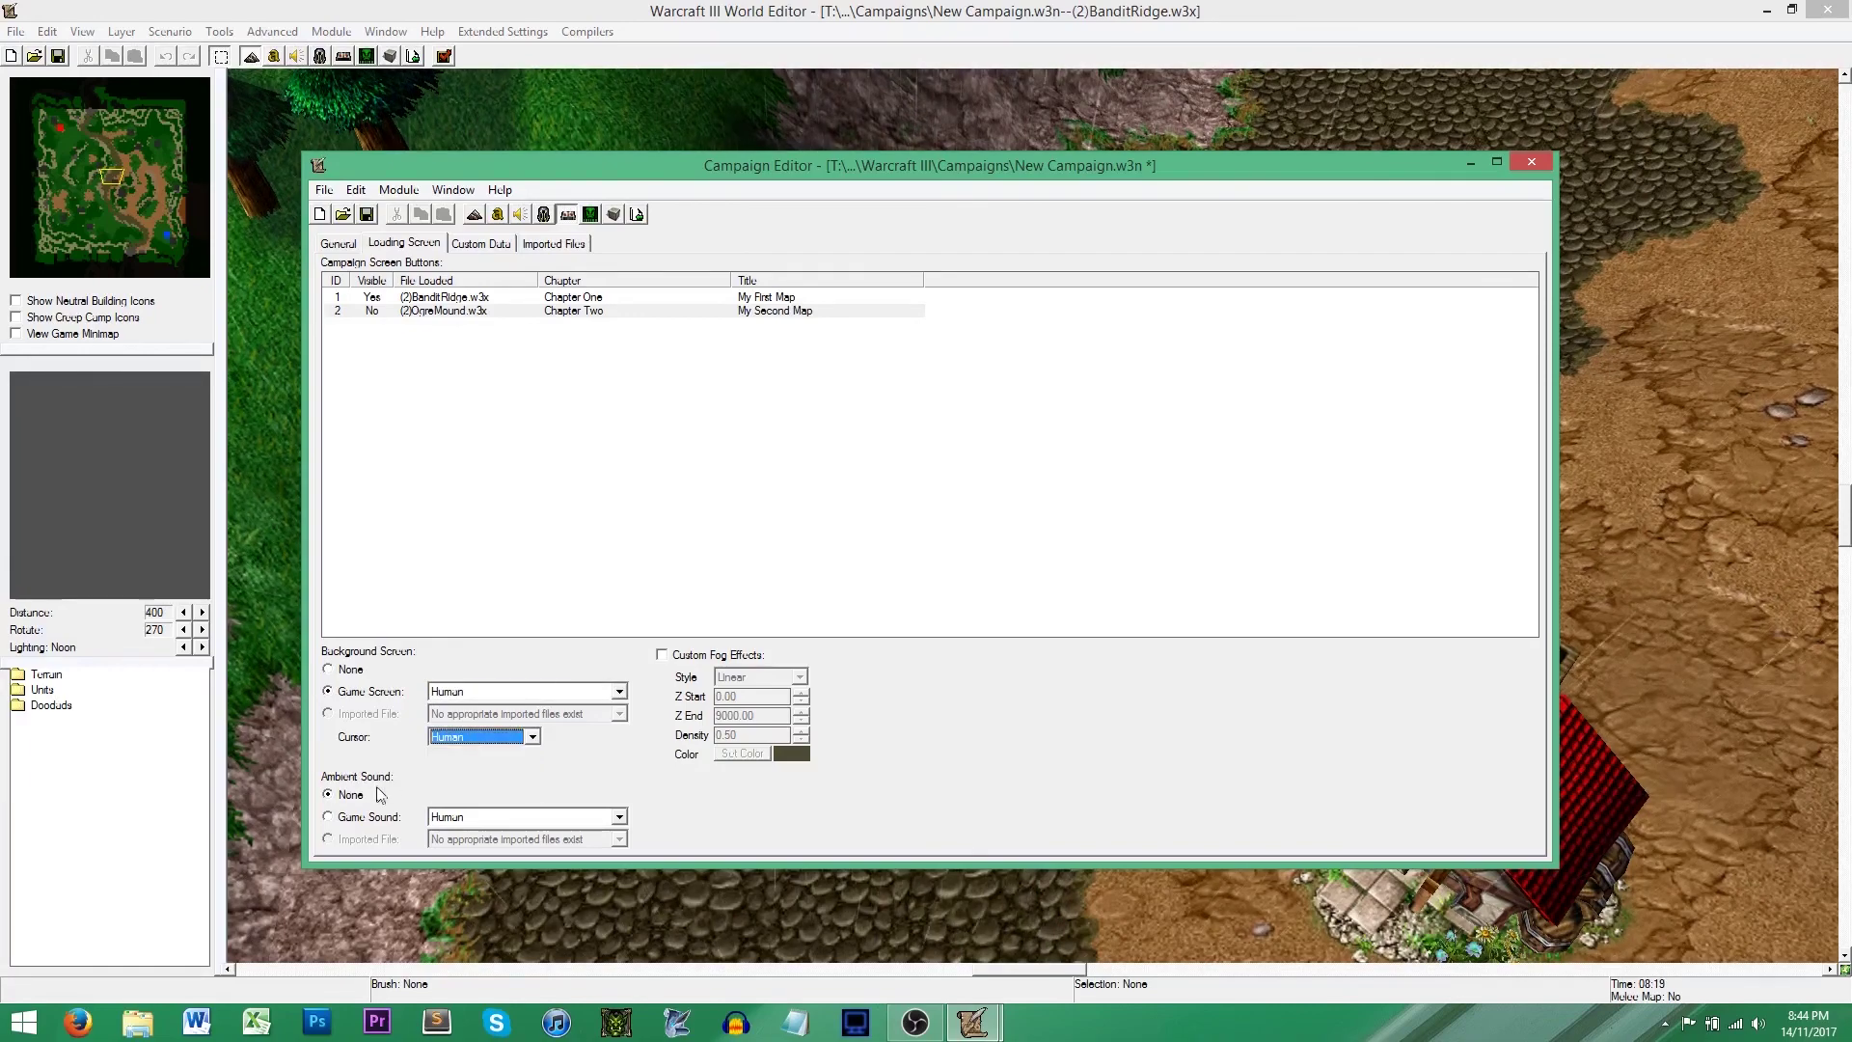
- Set the campaign's ambient sound to the Human game sound
{"action": "left_click", "coordinate": [376, 820]}
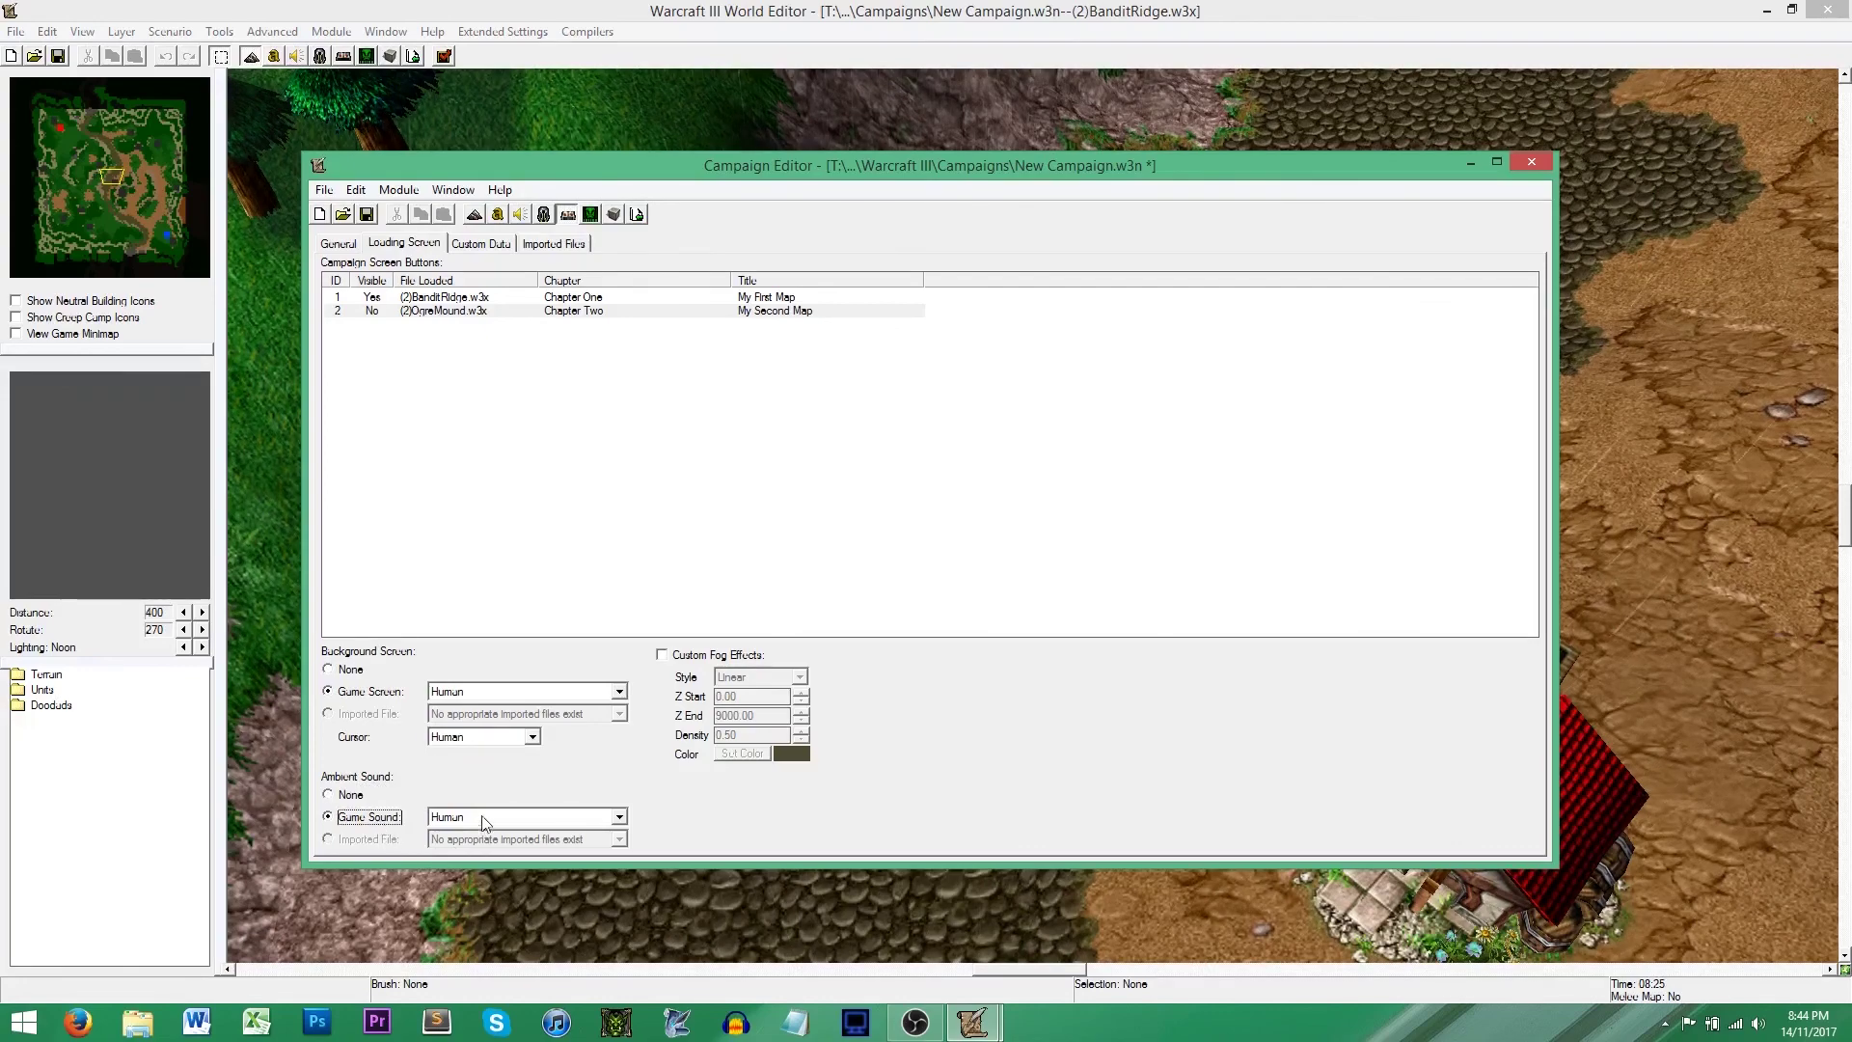
{"action": "left_click", "coordinate": [482, 816]}
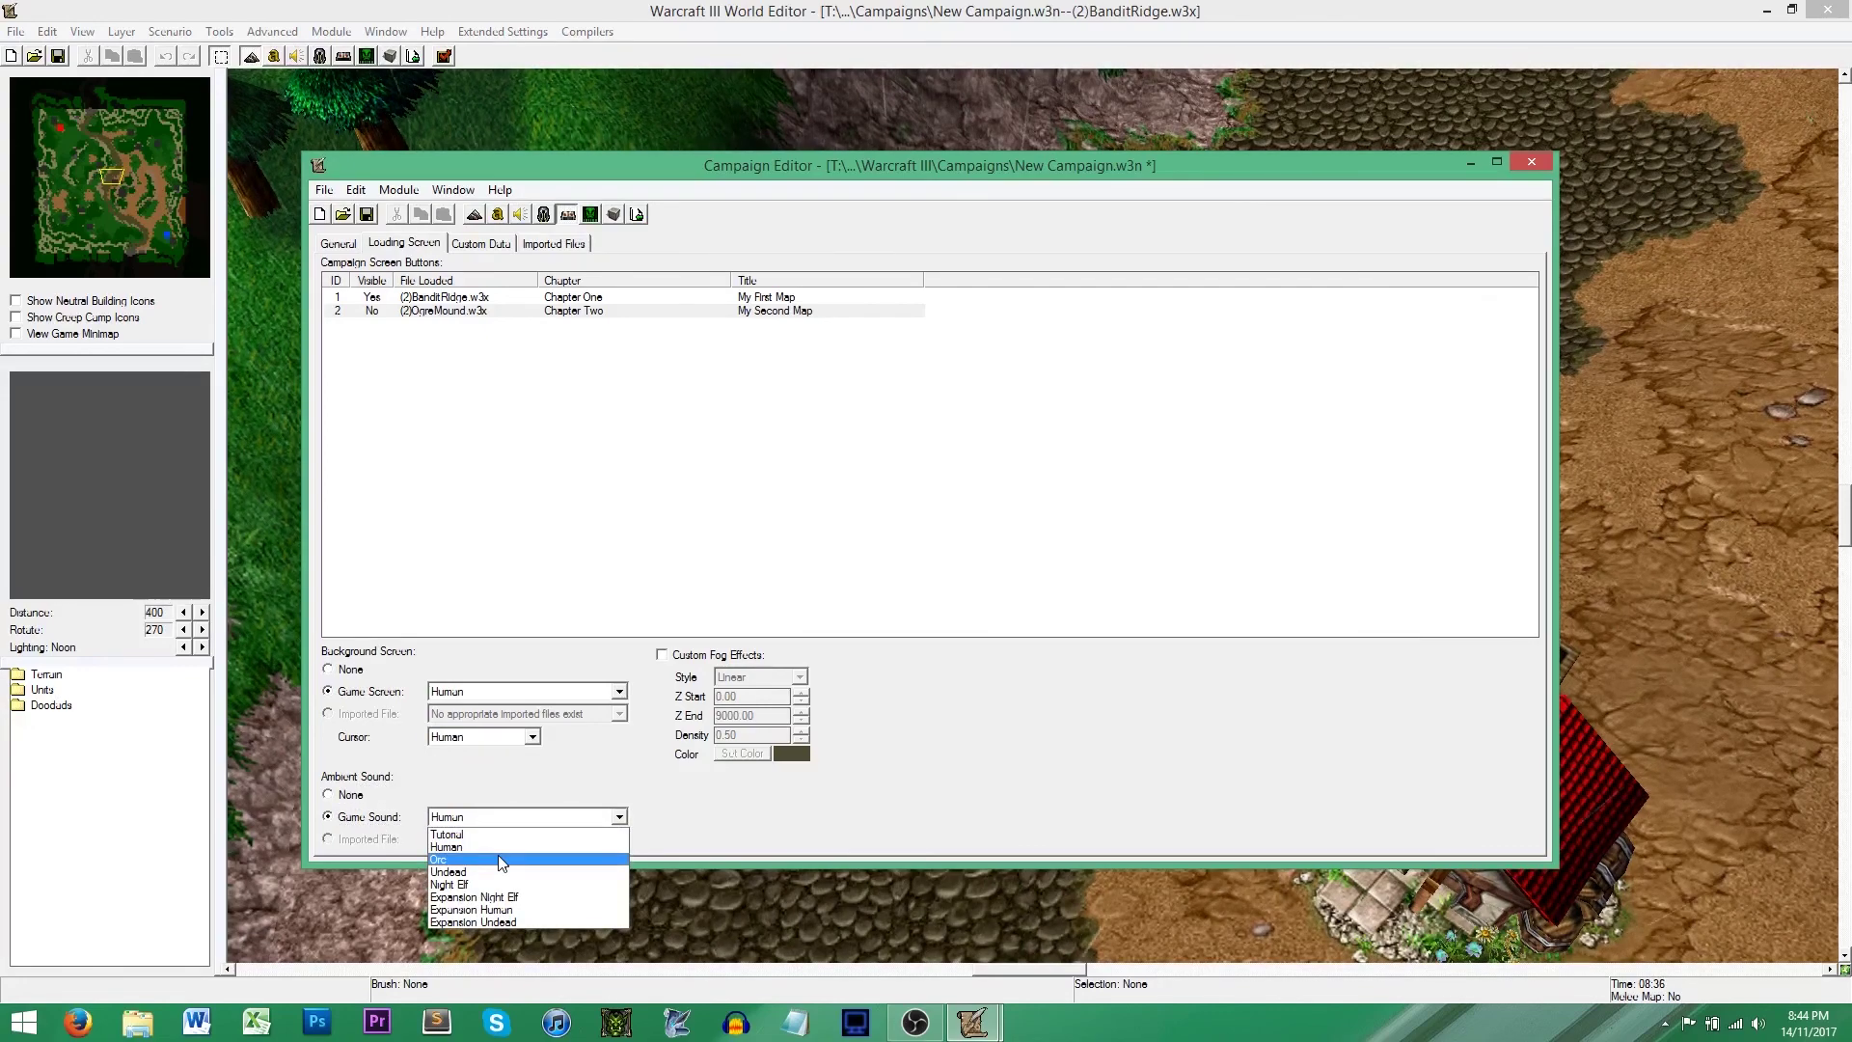
{"action": "left_click", "coordinate": [496, 848]}
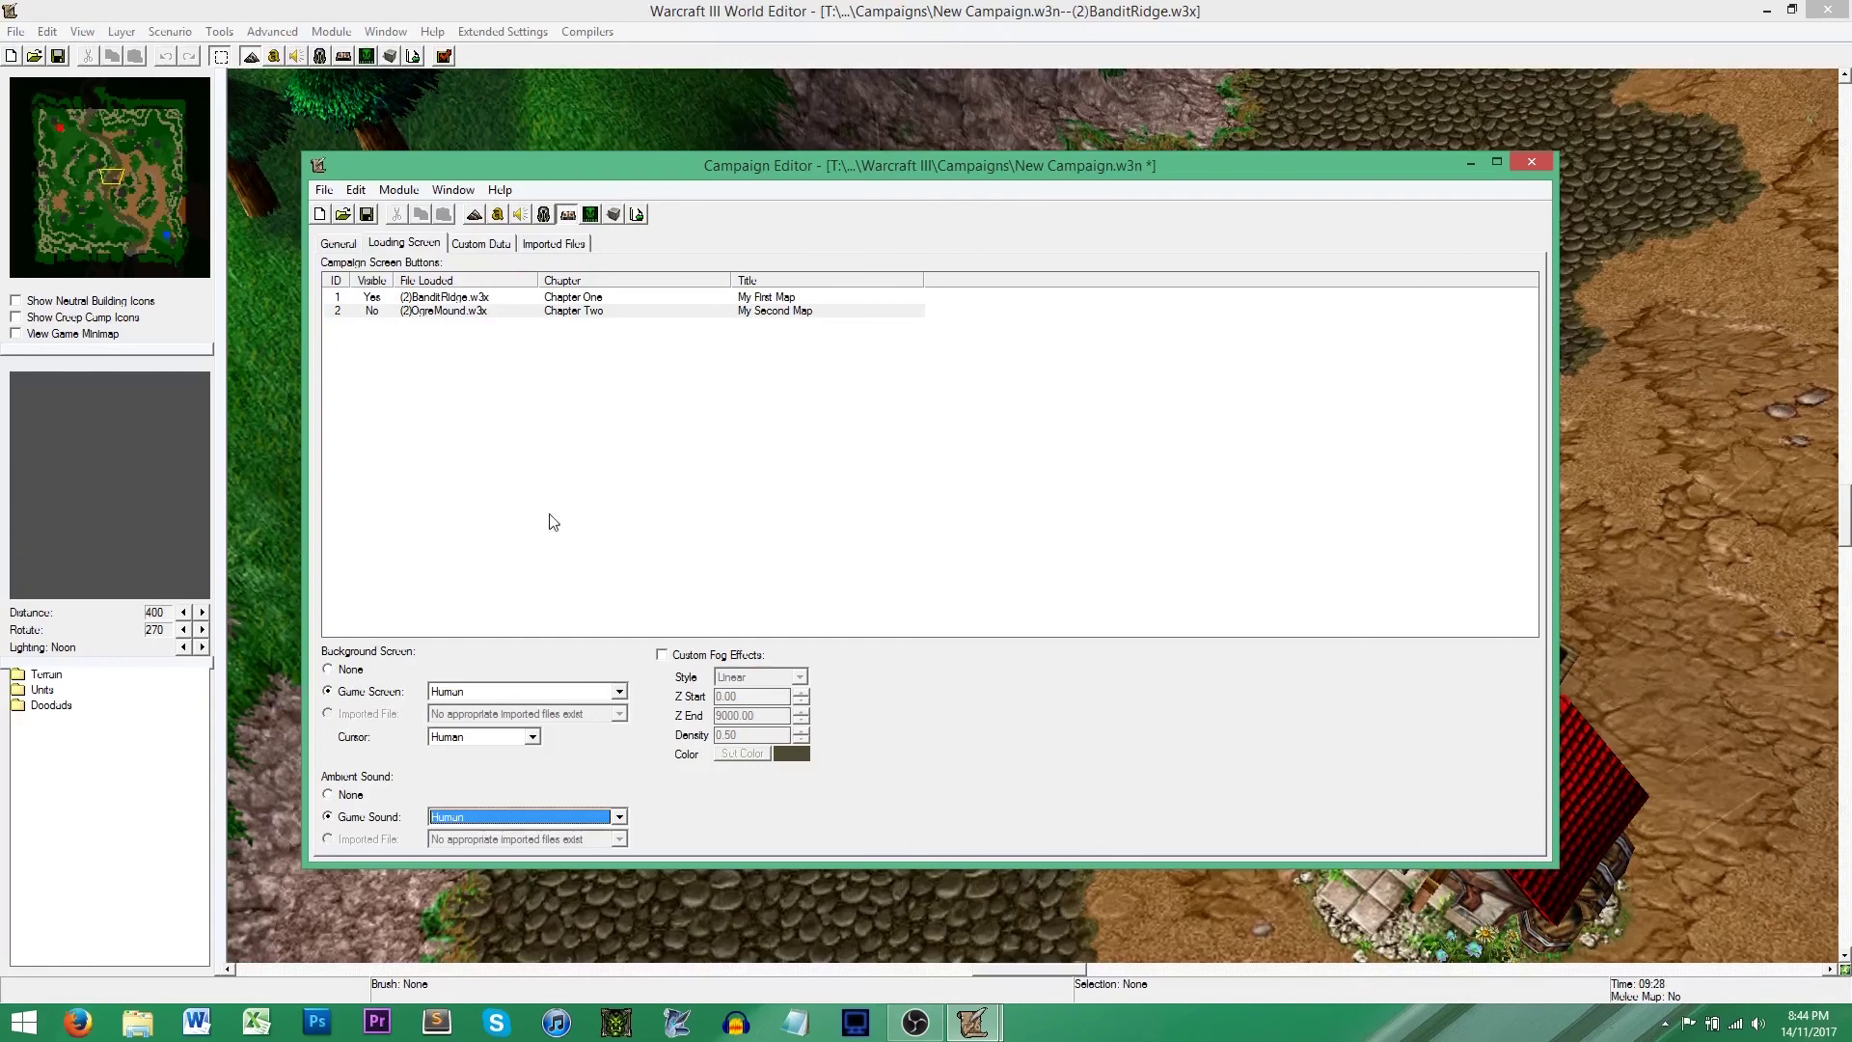
- Compare the campaign's imported files with the Import Manager of the (2)BanditRidge.w3x map
{"action": "left_click", "coordinate": [562, 248]}
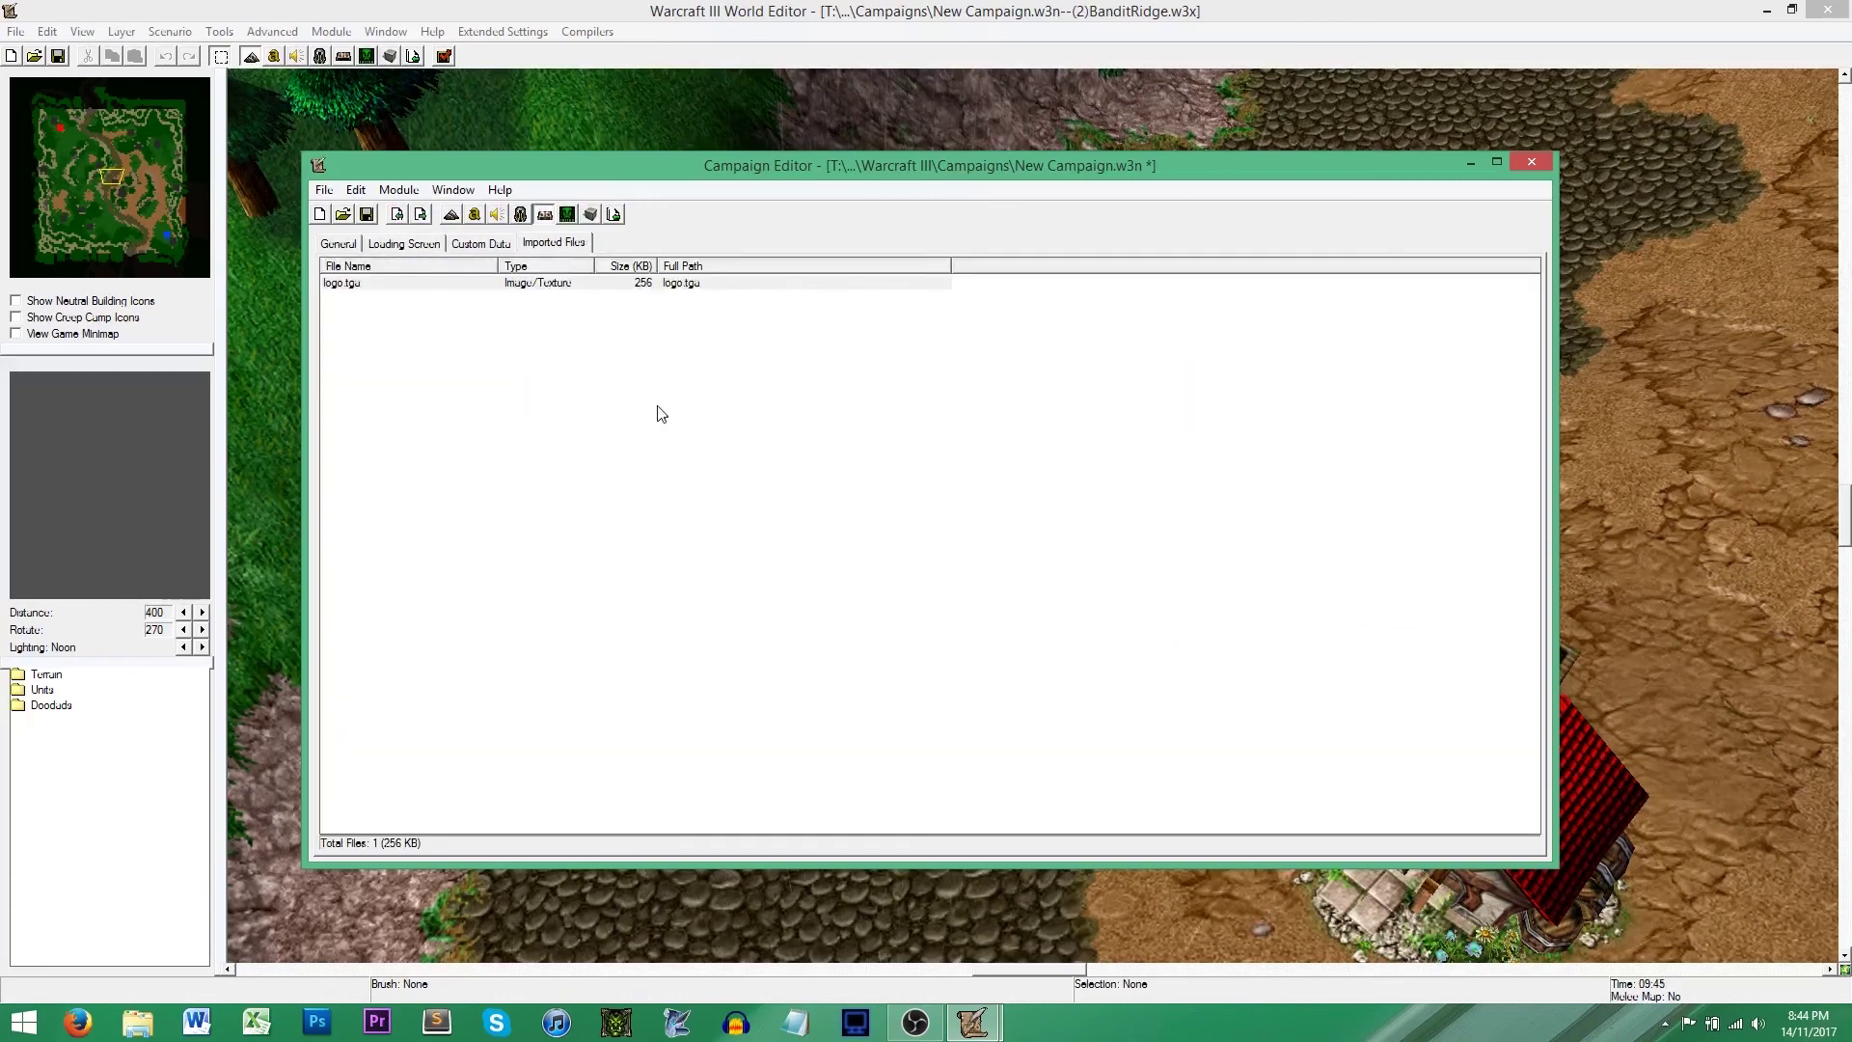
{"action": "left_click", "coordinate": [661, 414]}
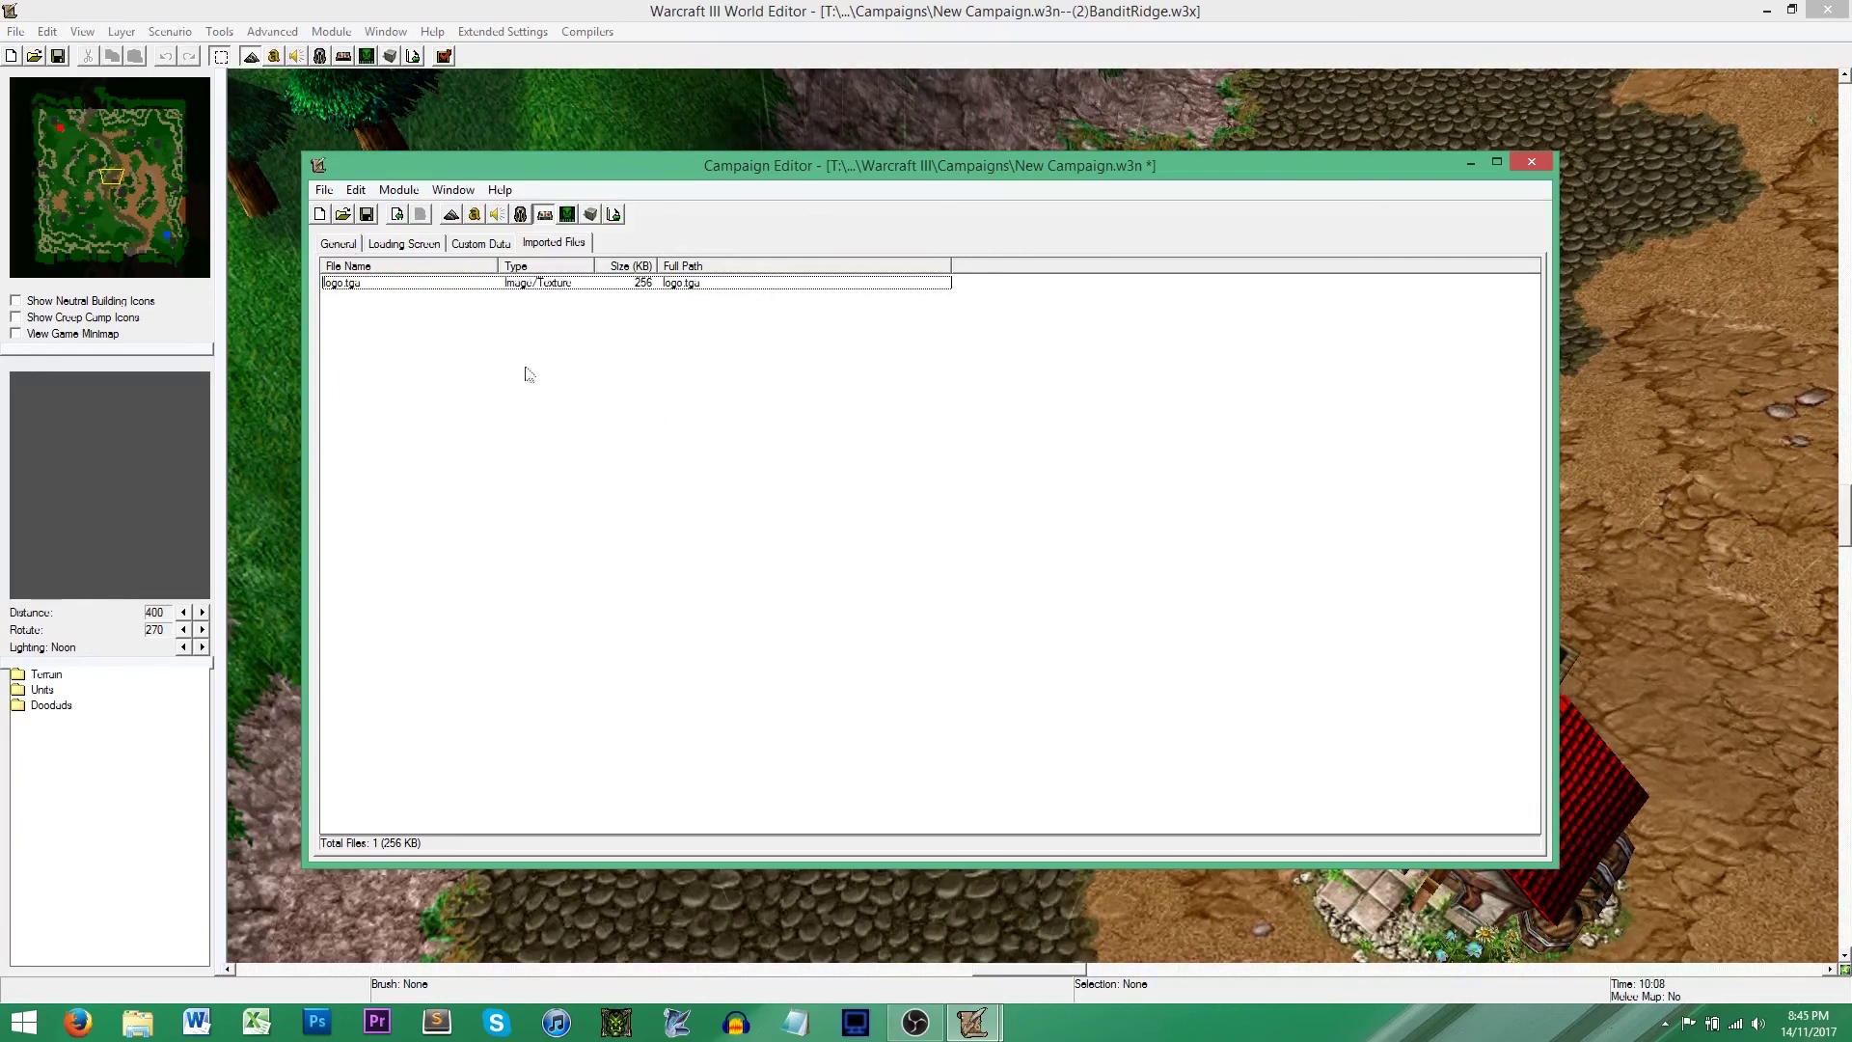
{"action": "left_click", "coordinate": [629, 124]}
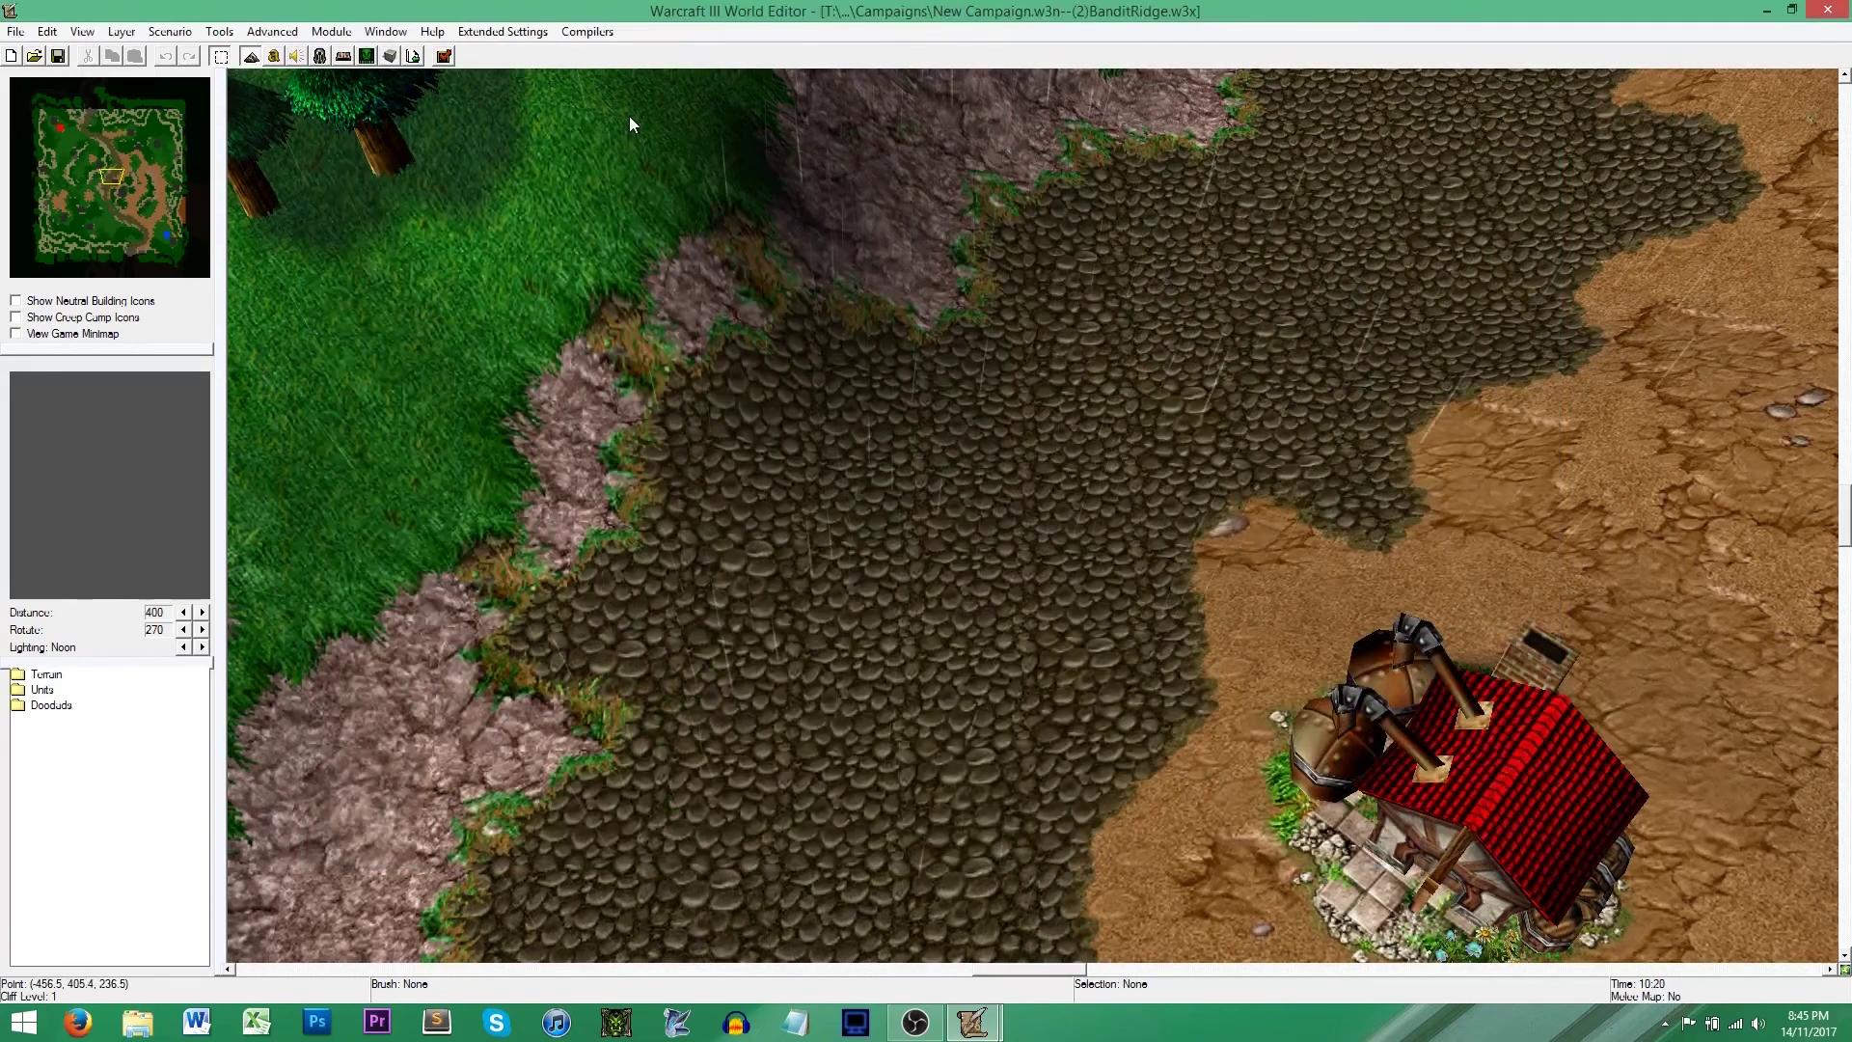
{"action": "left_click", "coordinate": [413, 57]}
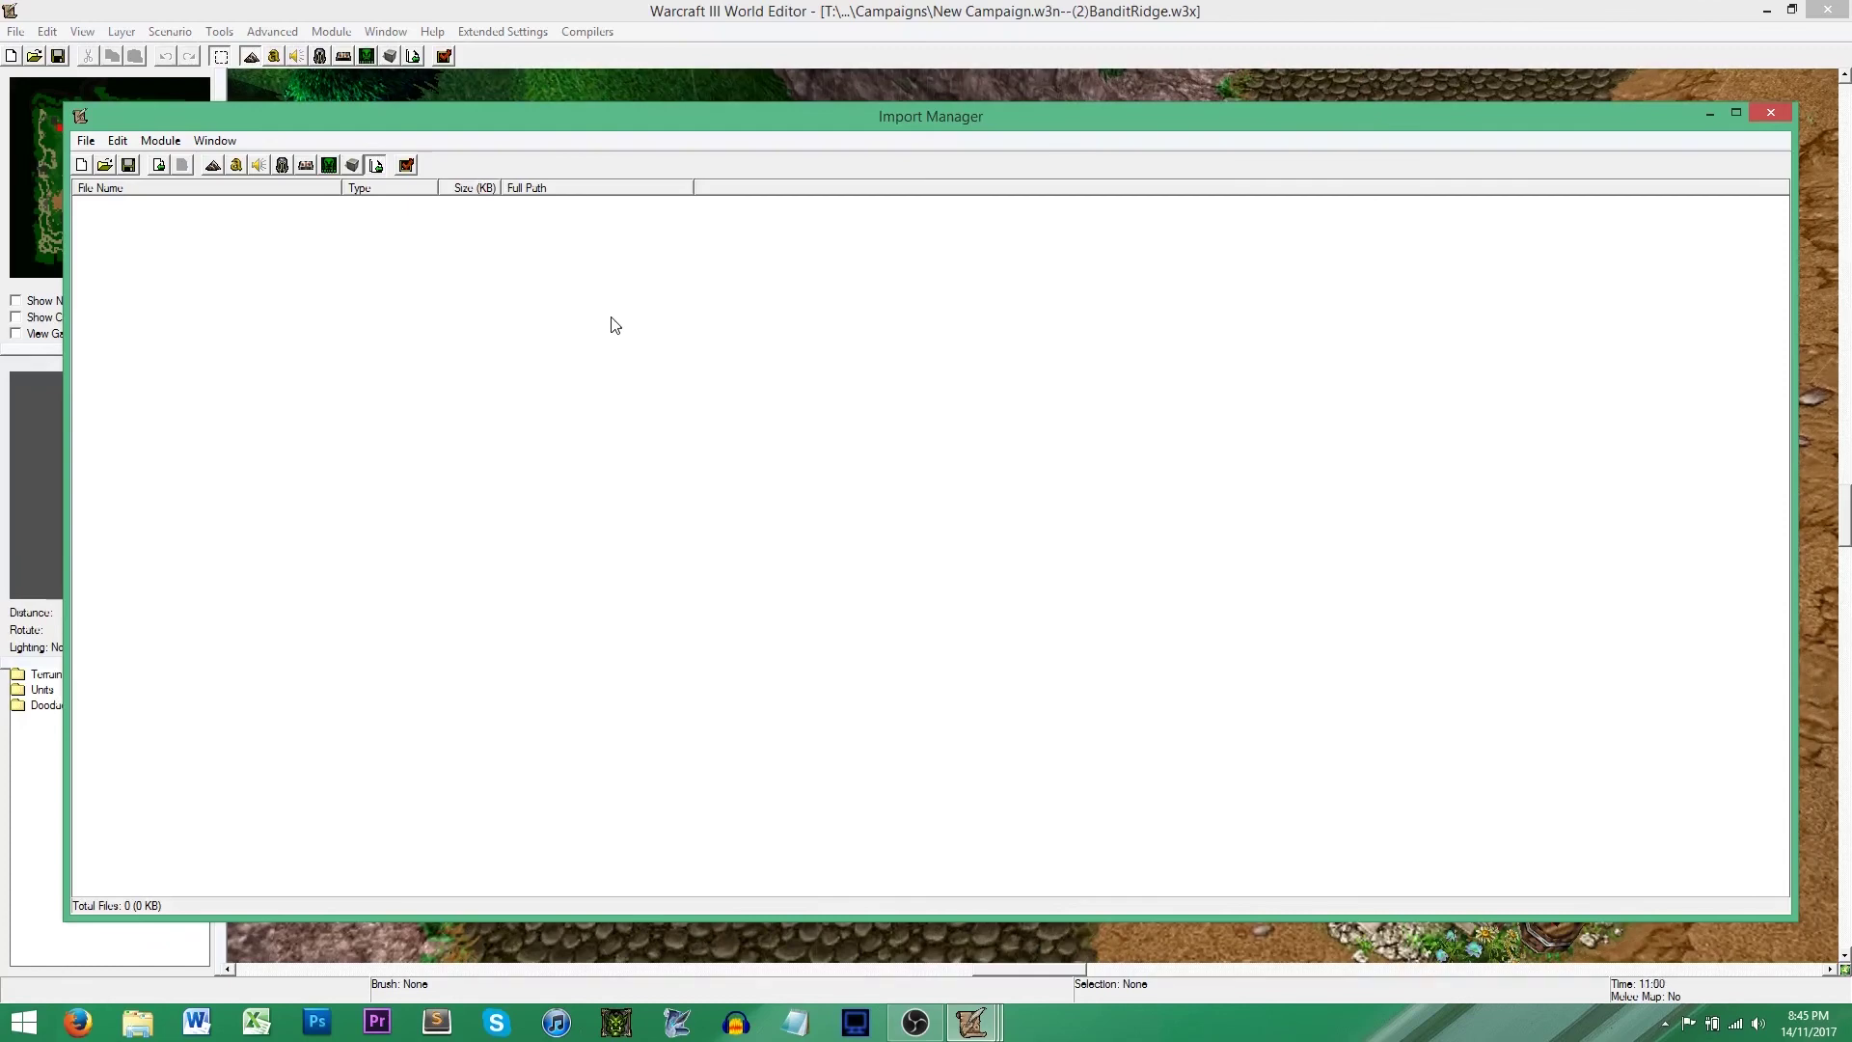
{"action": "left_click", "coordinate": [345, 56]}
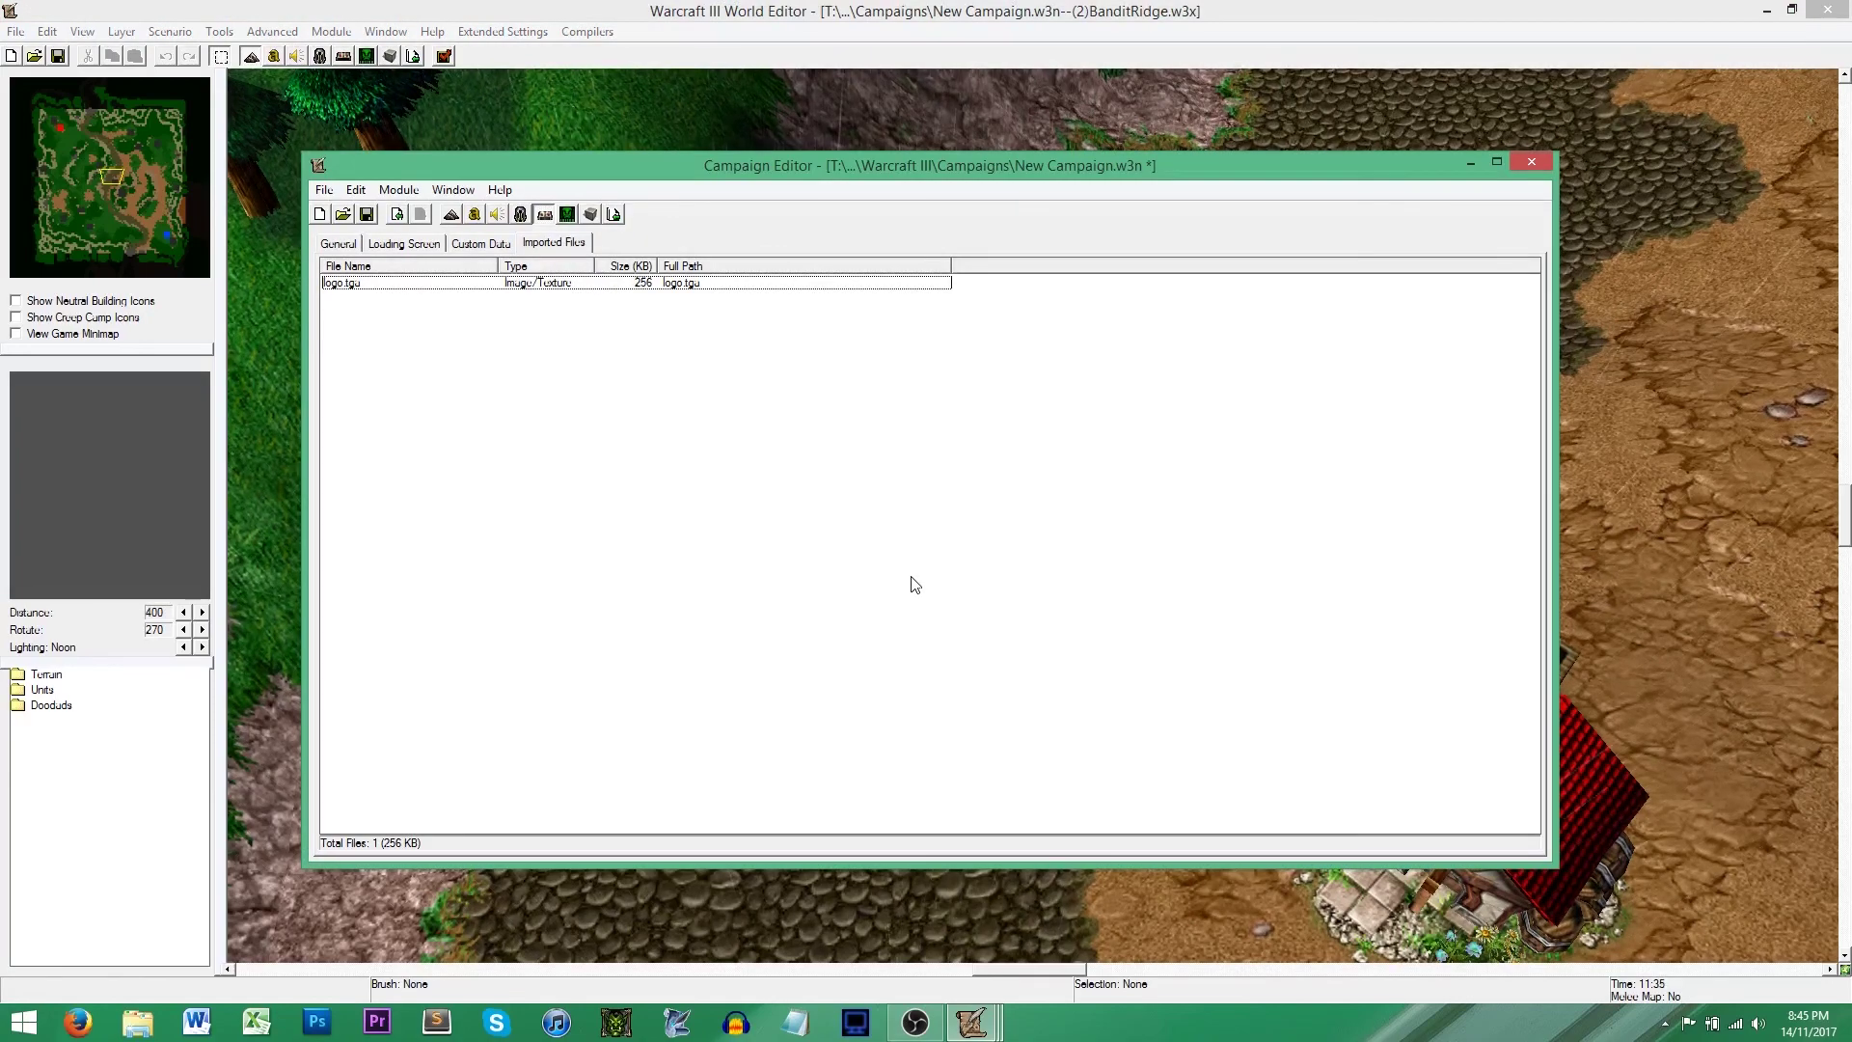
- Import the model file Master-Medivh.mdx into the (2)BanditRidge.w3x map's own imports
{"action": "left_click", "coordinate": [488, 118]}
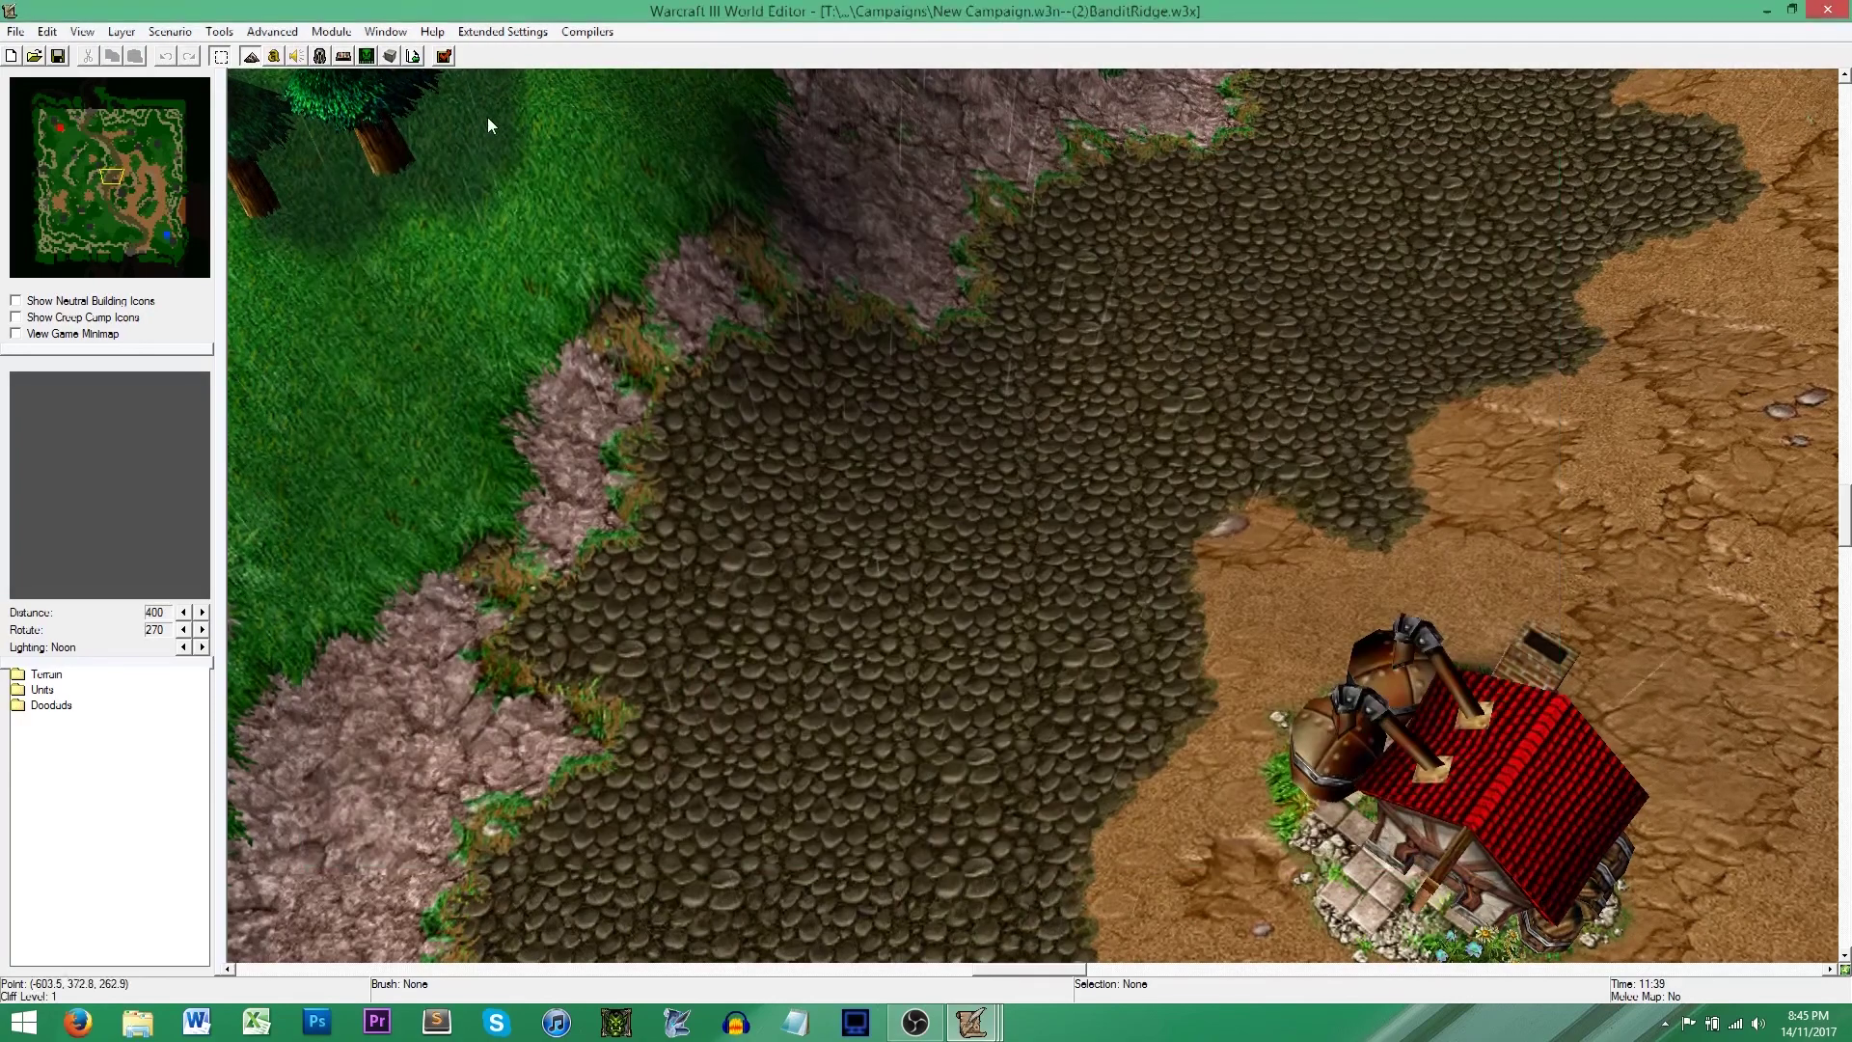
{"action": "left_click", "coordinate": [421, 60]}
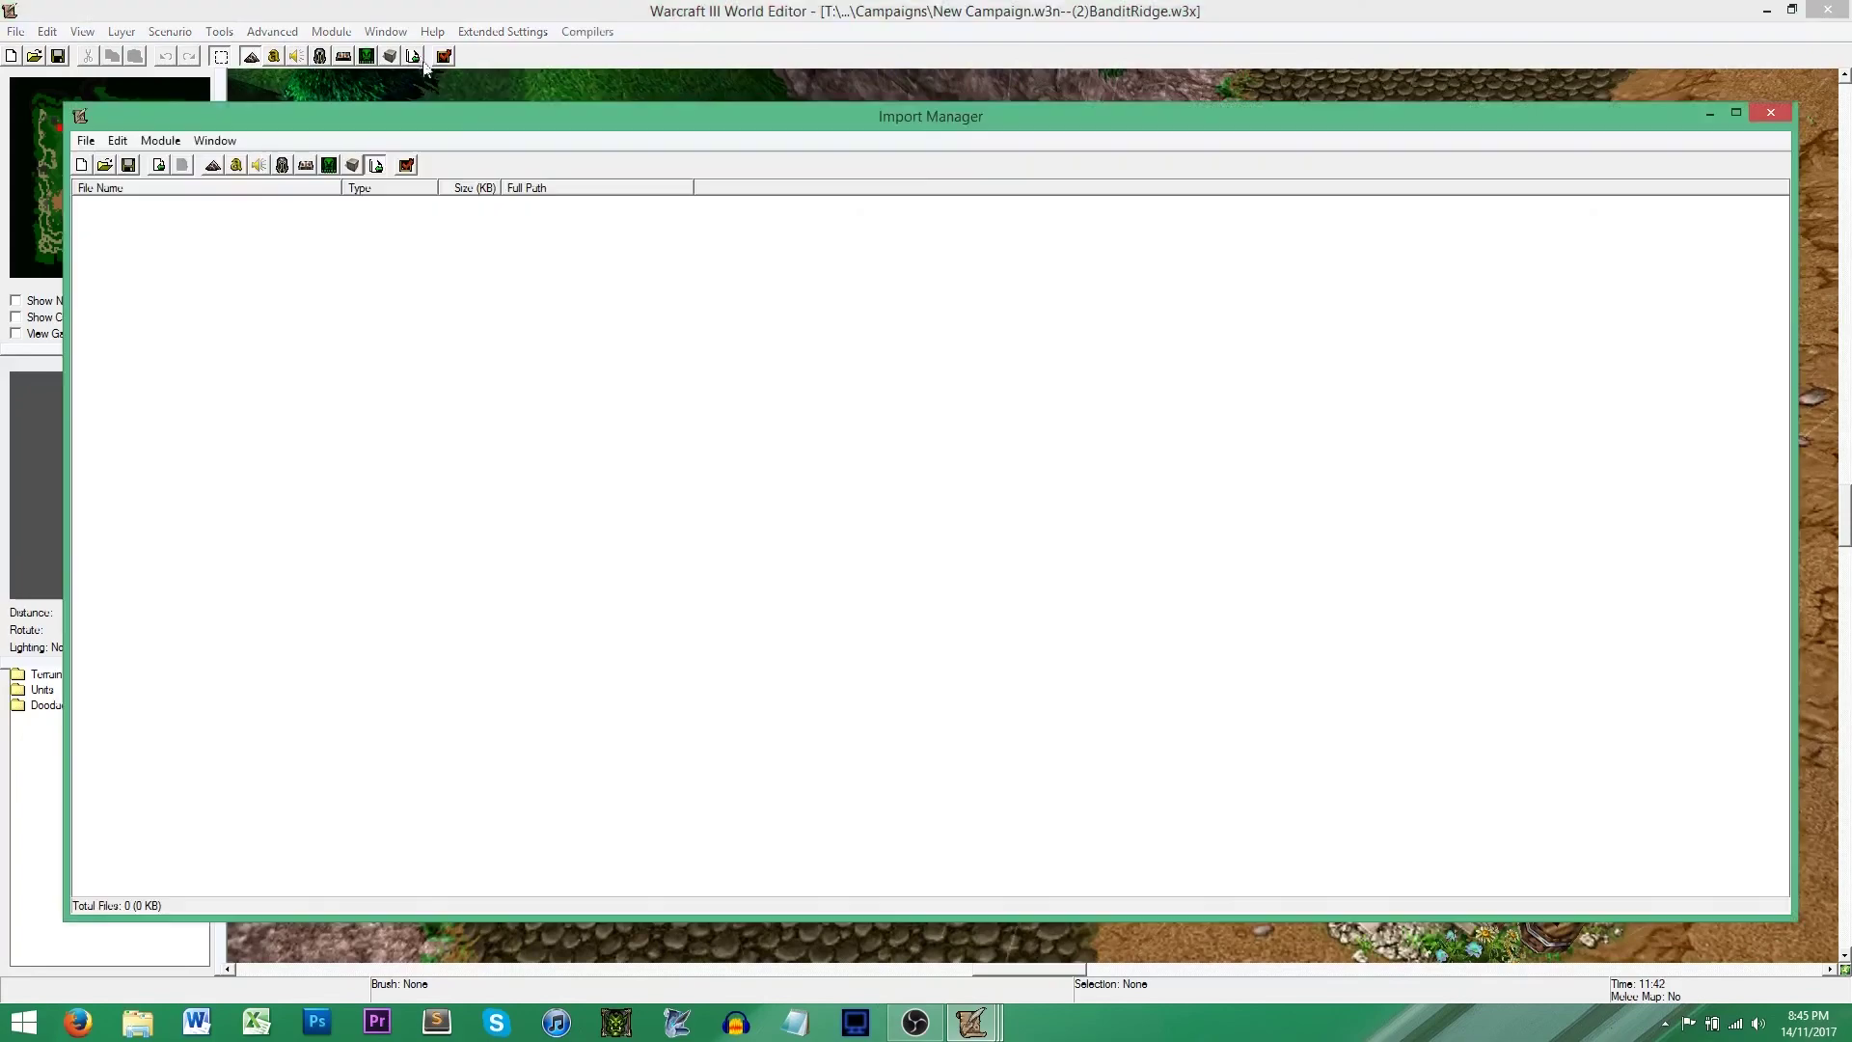
{"action": "right_click", "coordinate": [565, 318]}
{"action": "left_click", "coordinate": [627, 330]}
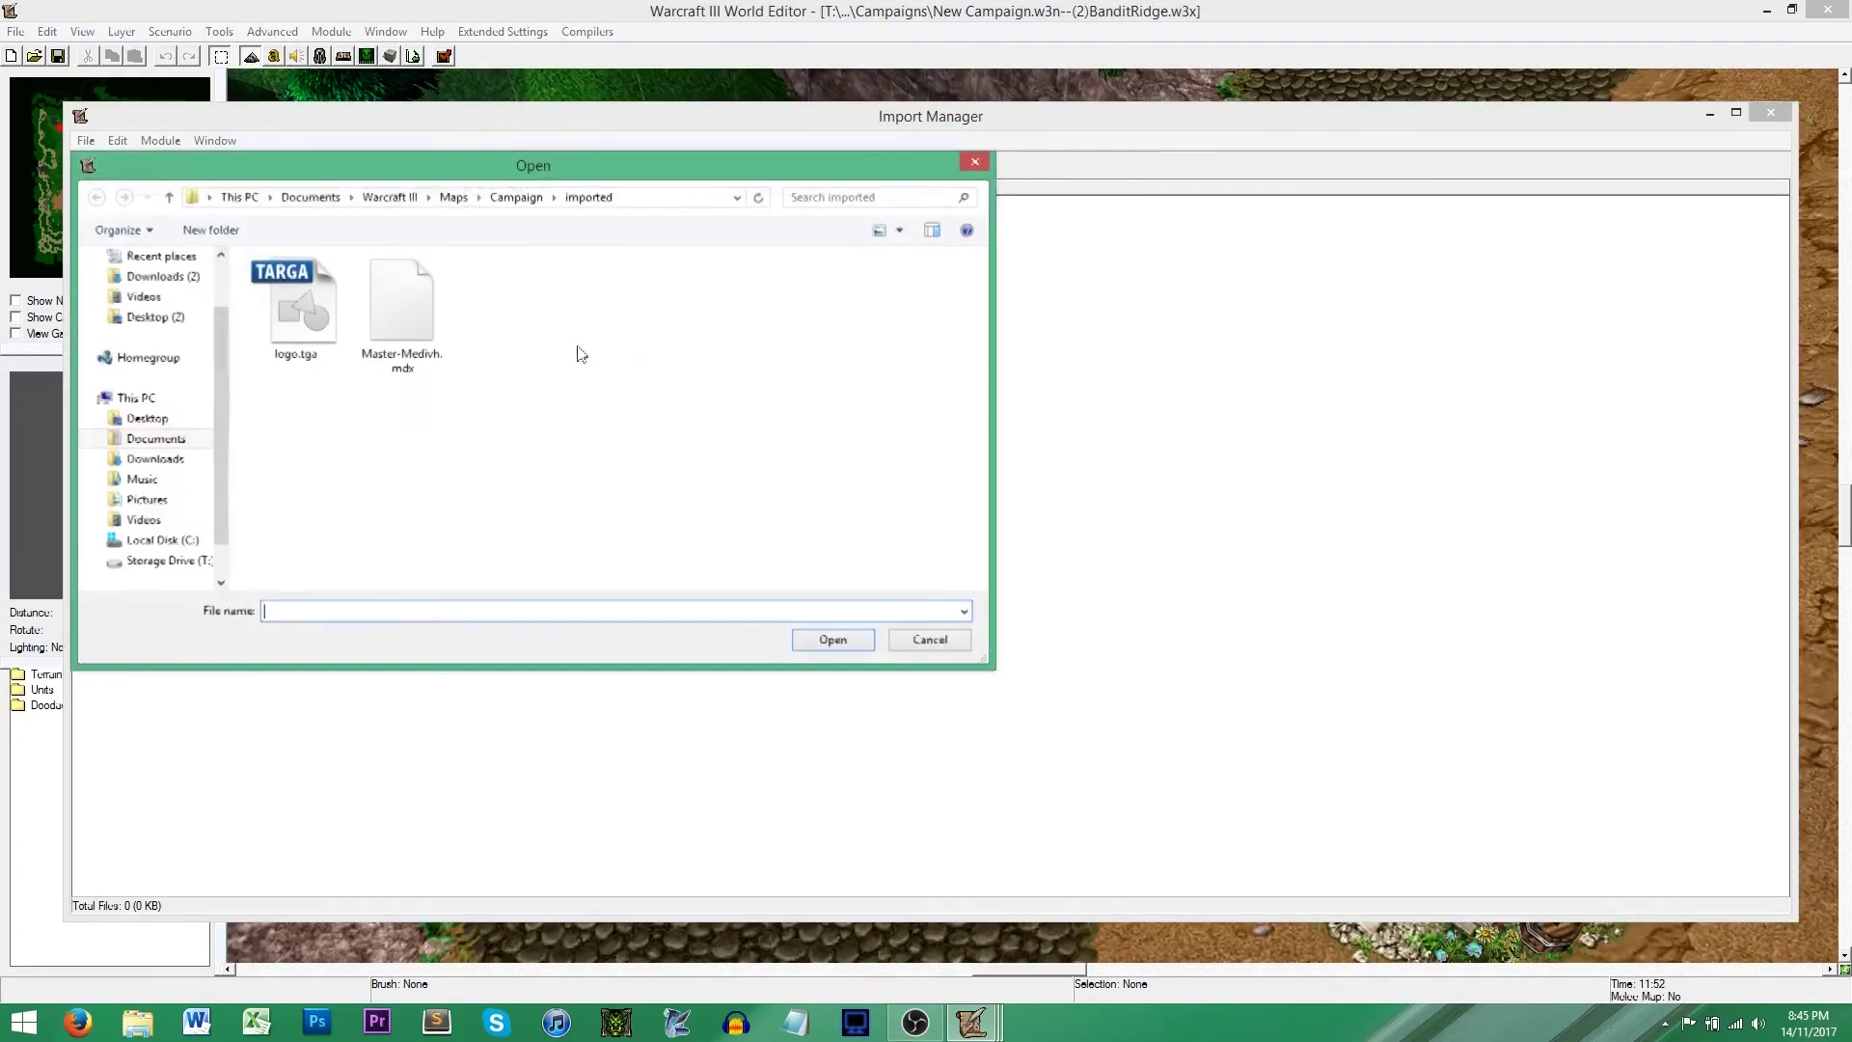
{"action": "double_click", "coordinate": [420, 315]}
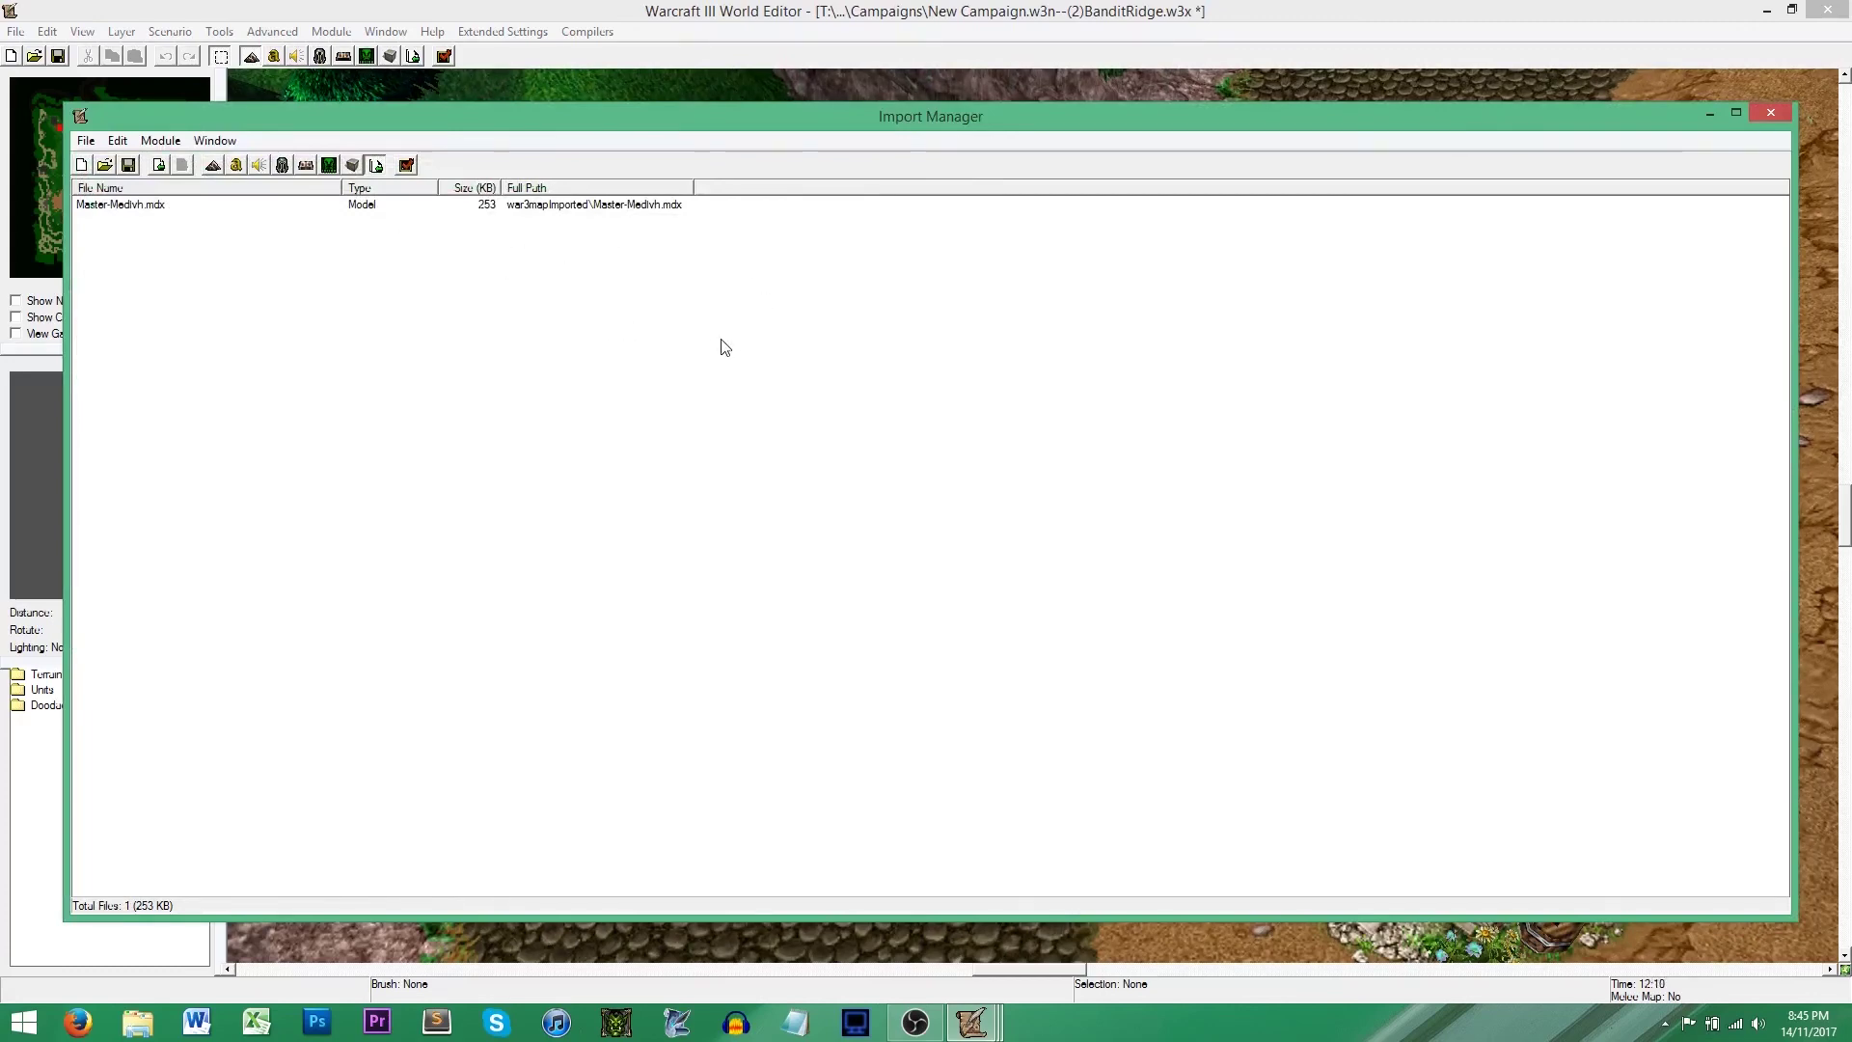
- Delete Master-Medivh.mdx from the map's imports and close the Import Manager
{"action": "left_click", "coordinate": [212, 207]}
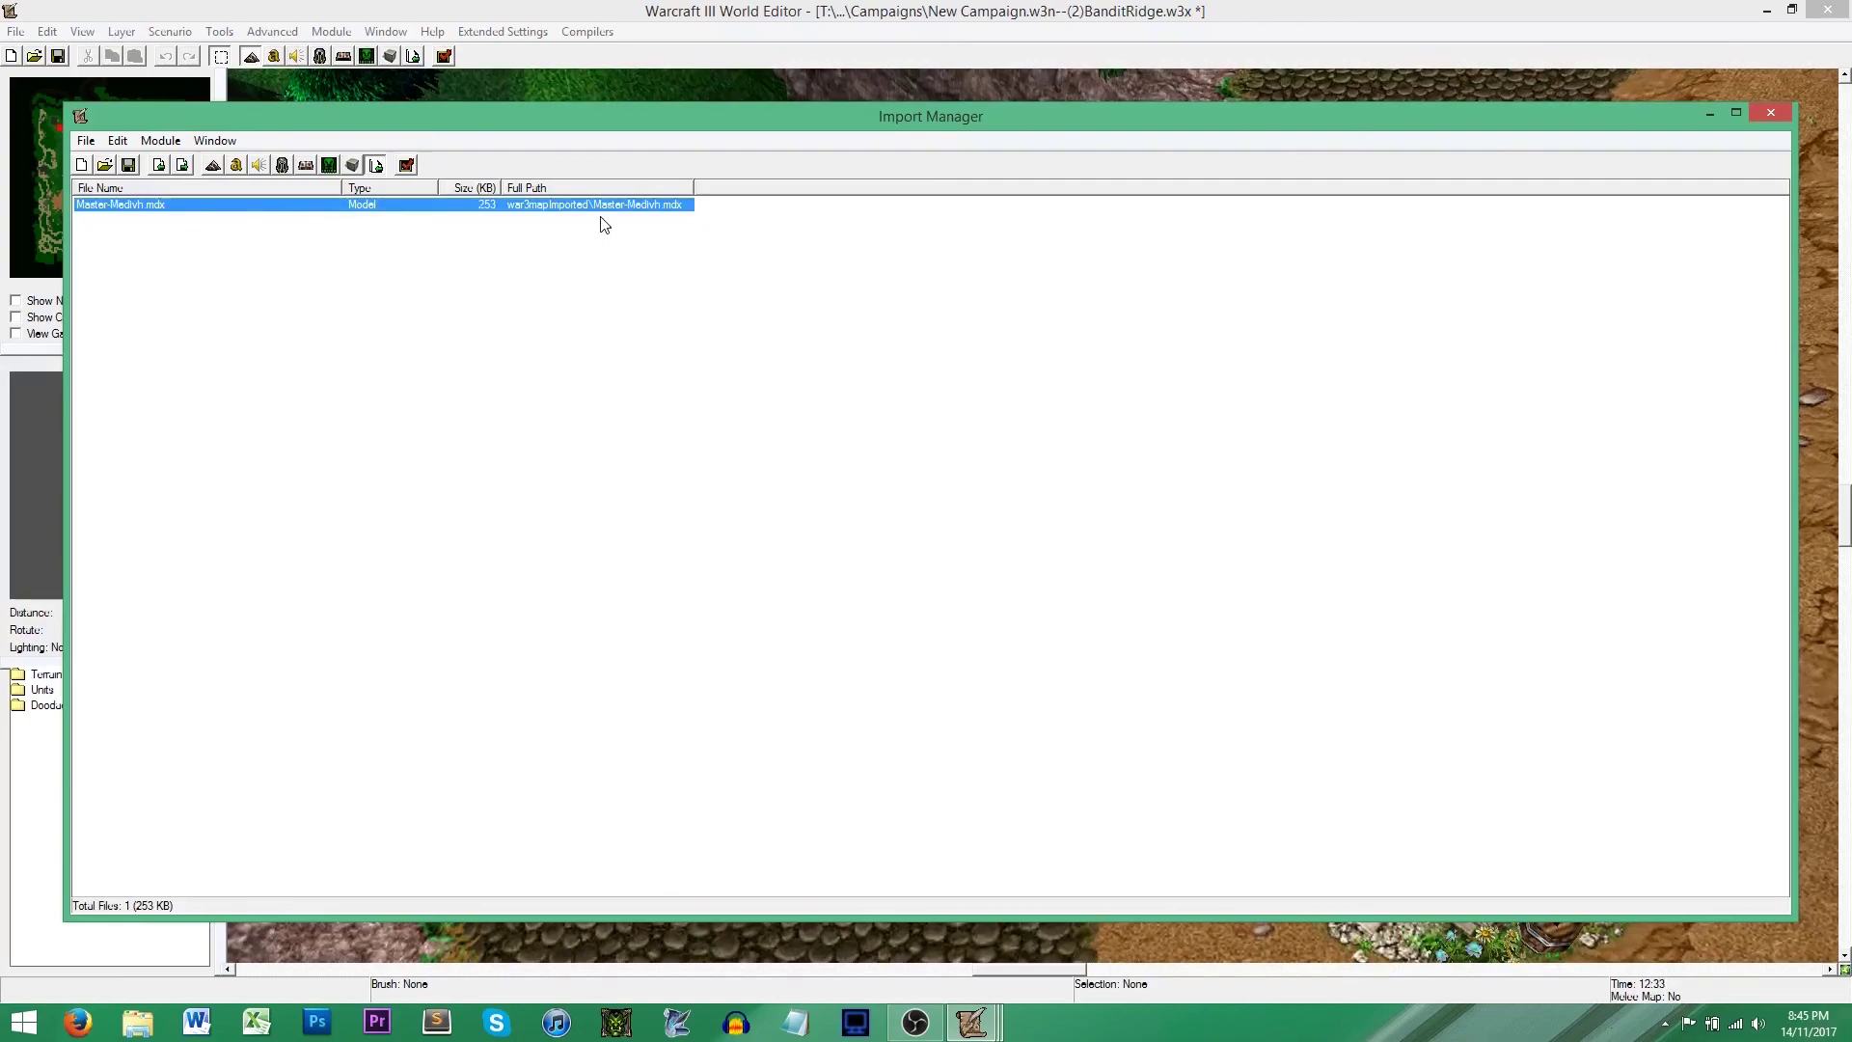
{"action": "key", "text": "Delete"}
{"action": "key", "text": "Return"}
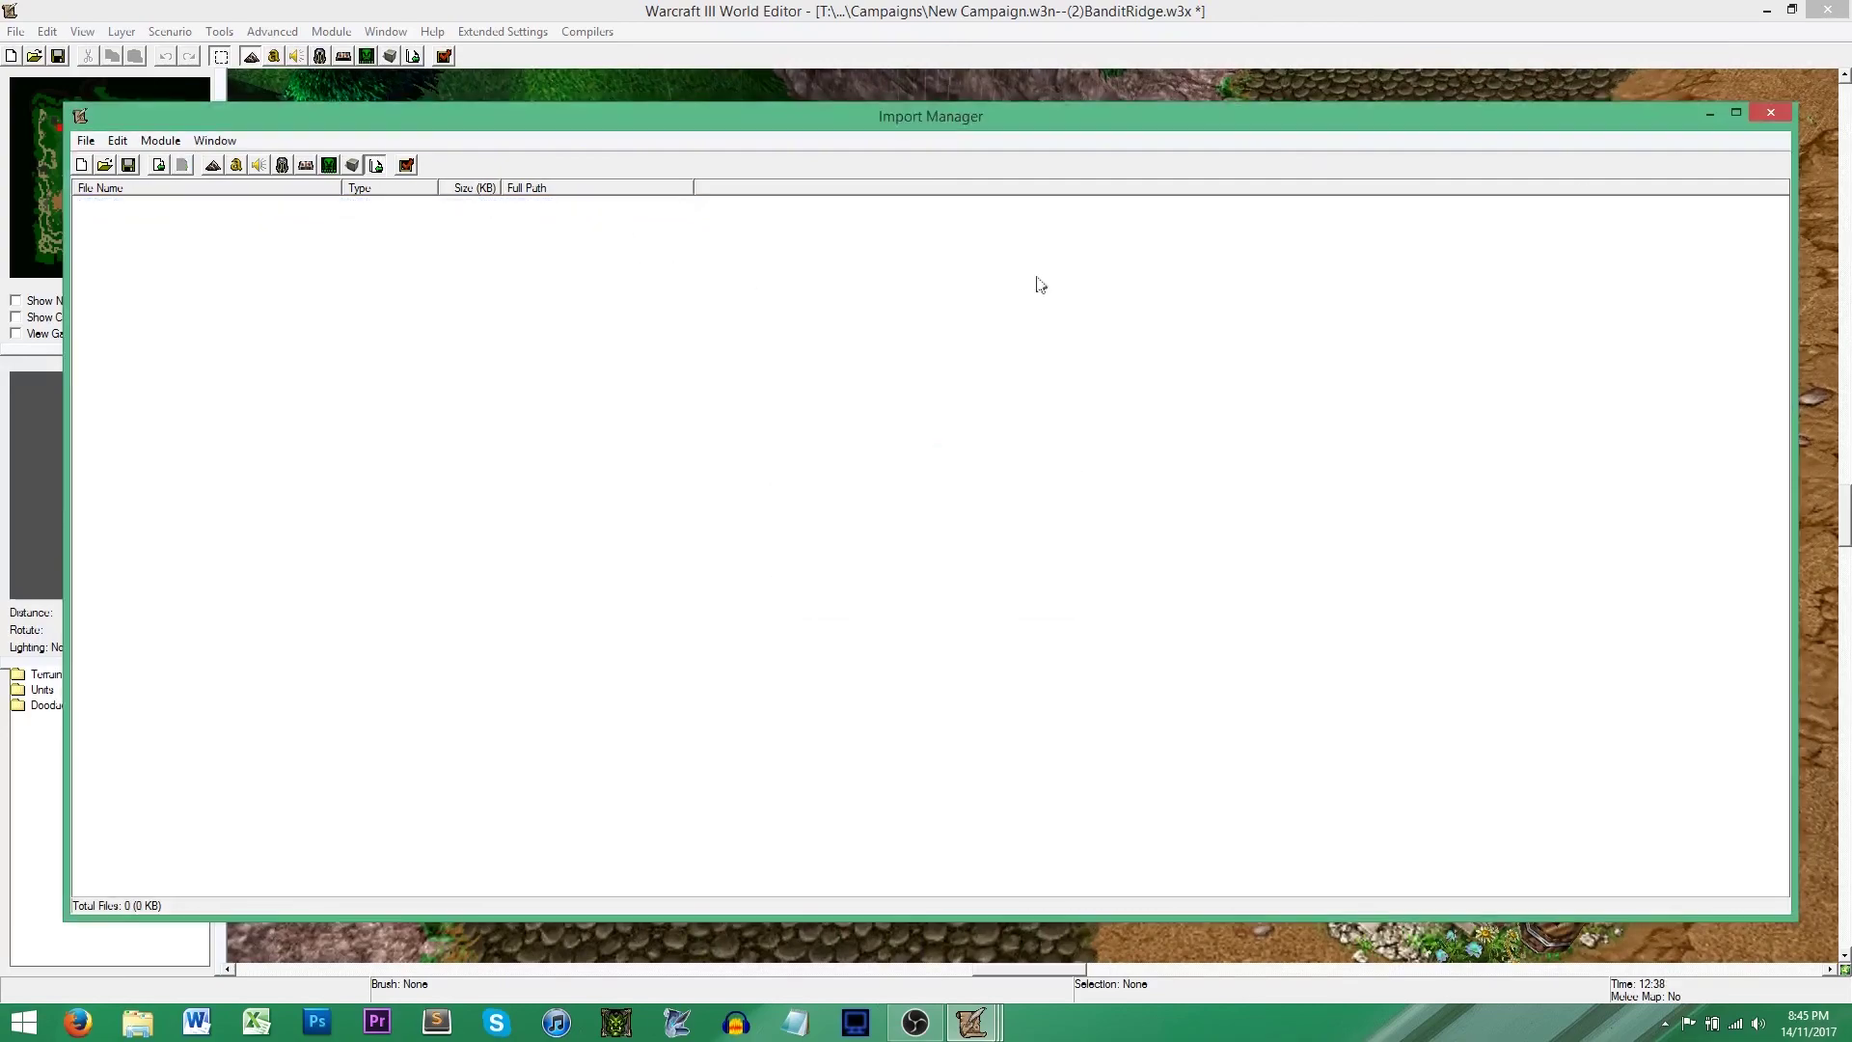
{"action": "left_click", "coordinate": [1773, 112]}
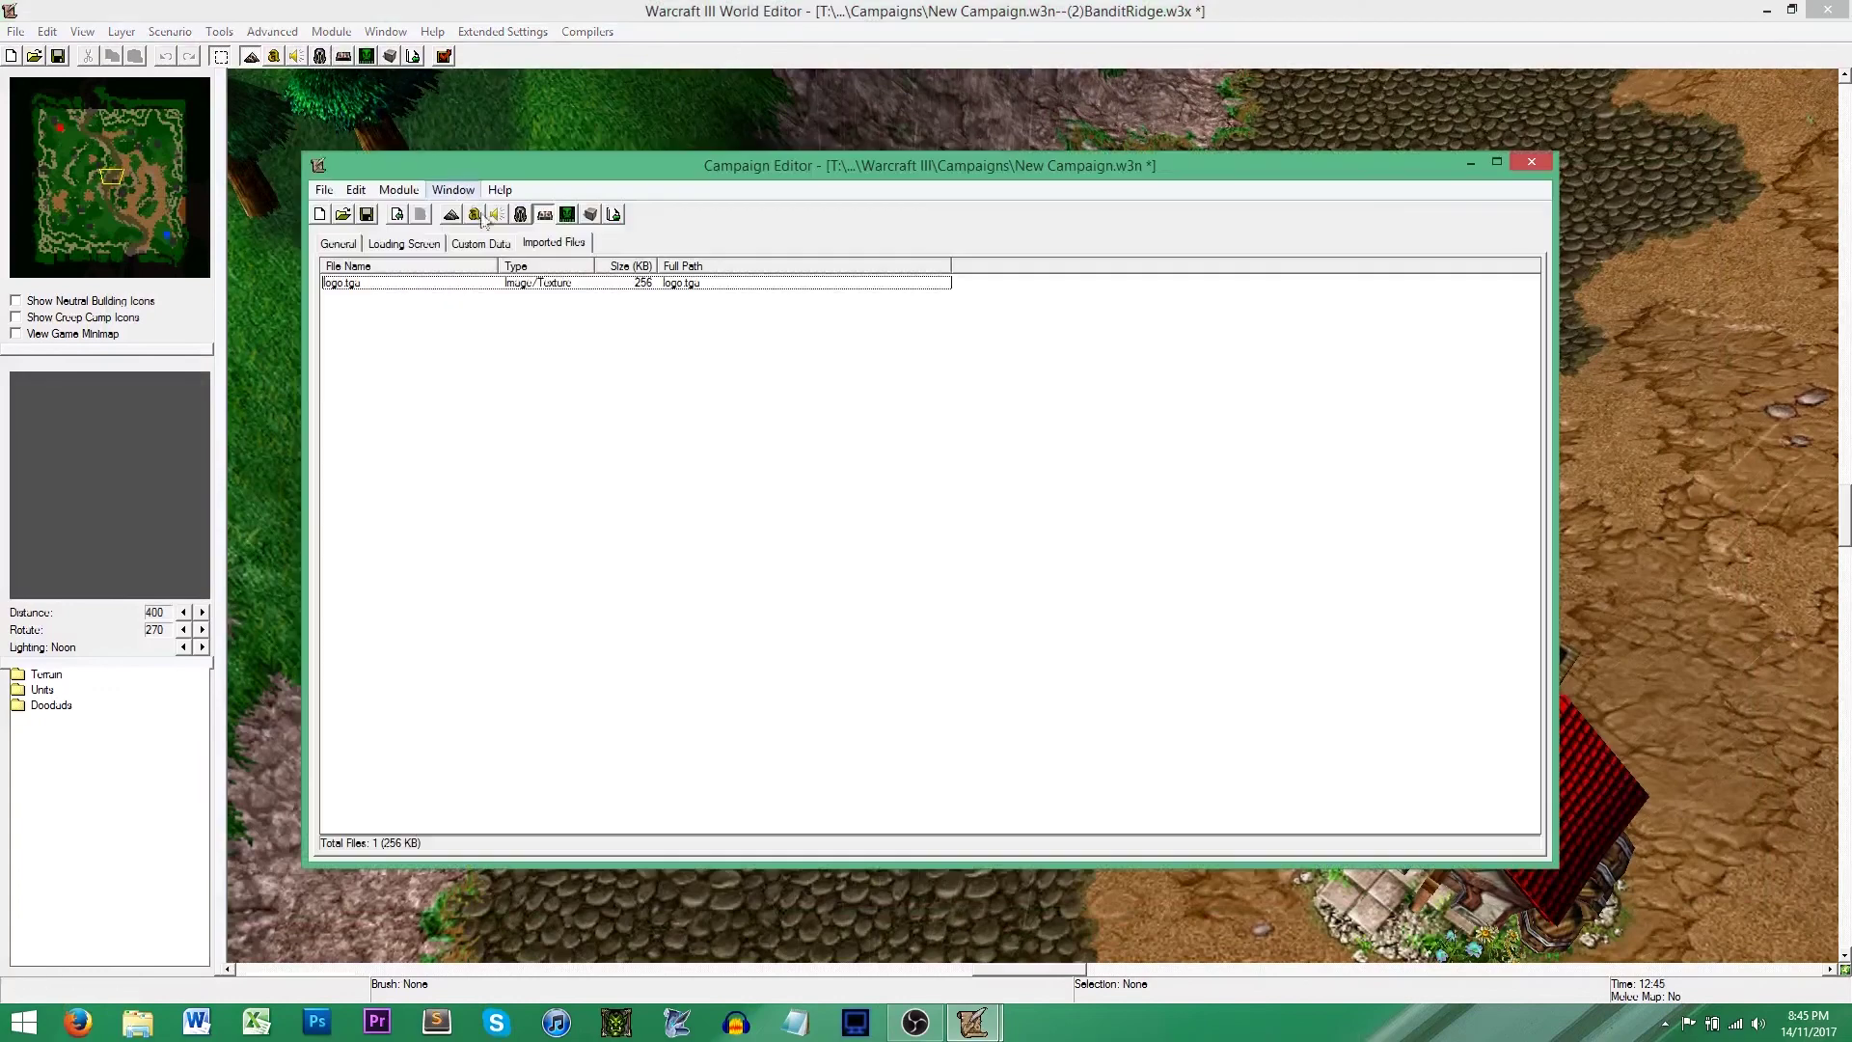
- Import the model file Master-Medivh.mdx into the campaign's imported files
{"action": "right_click", "coordinate": [591, 378]}
{"action": "left_click", "coordinate": [623, 386]}
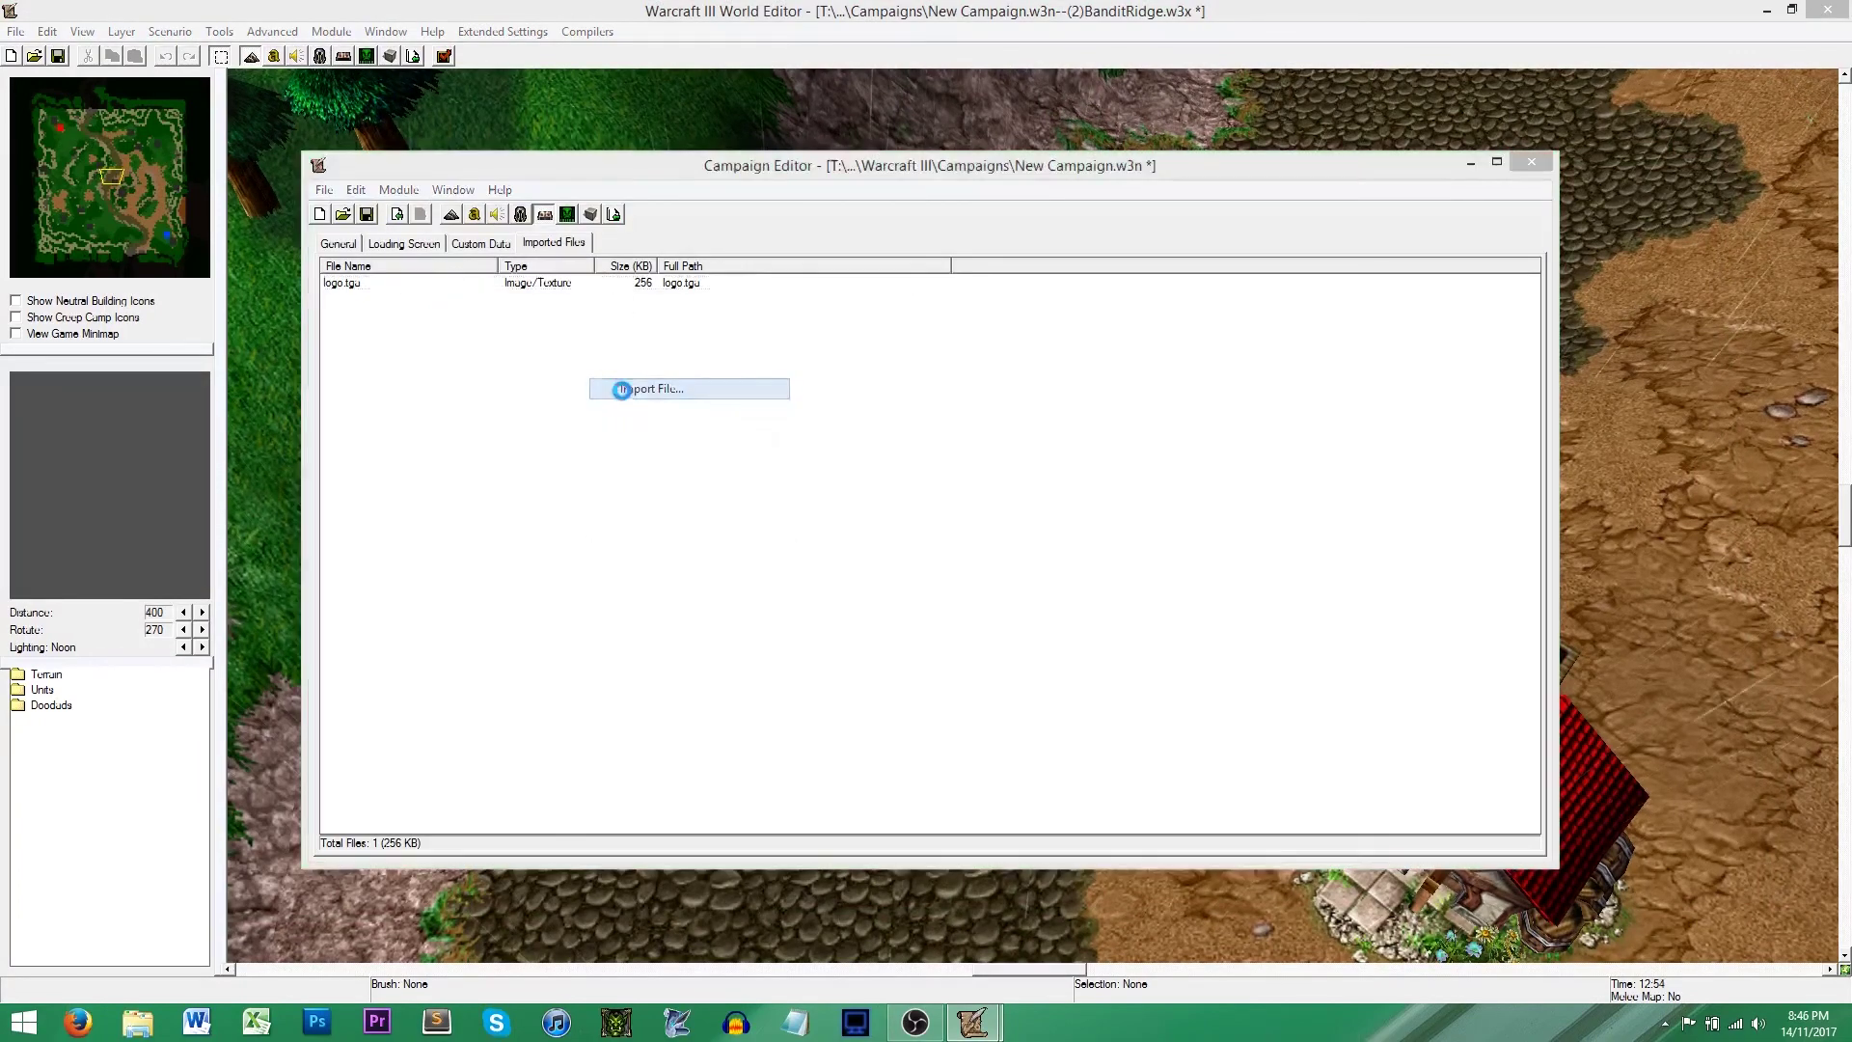
{"action": "double_click", "coordinate": [635, 378]}
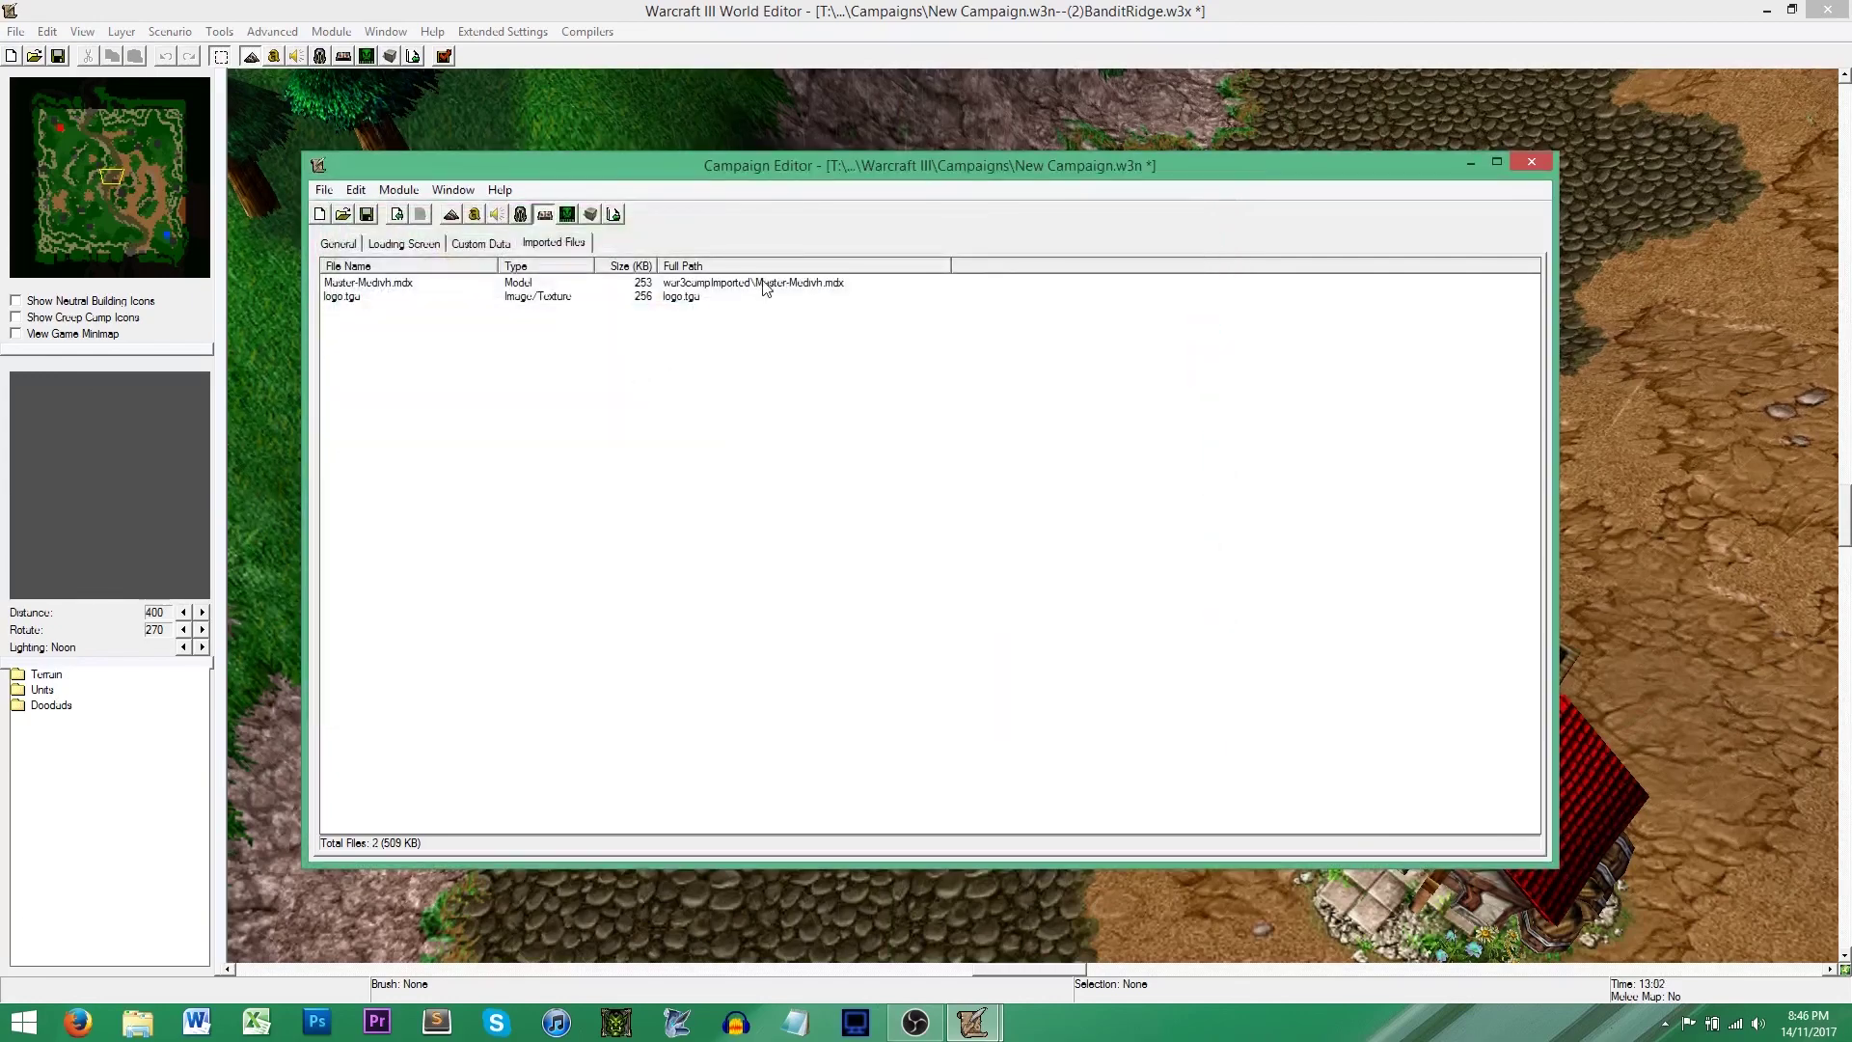
- Give the campaign's imported model the custom path Master-Medivh.mdx, without any folder prefix
{"action": "double_click", "coordinate": [769, 292]}
{"action": "left_click", "coordinate": [806, 523]}
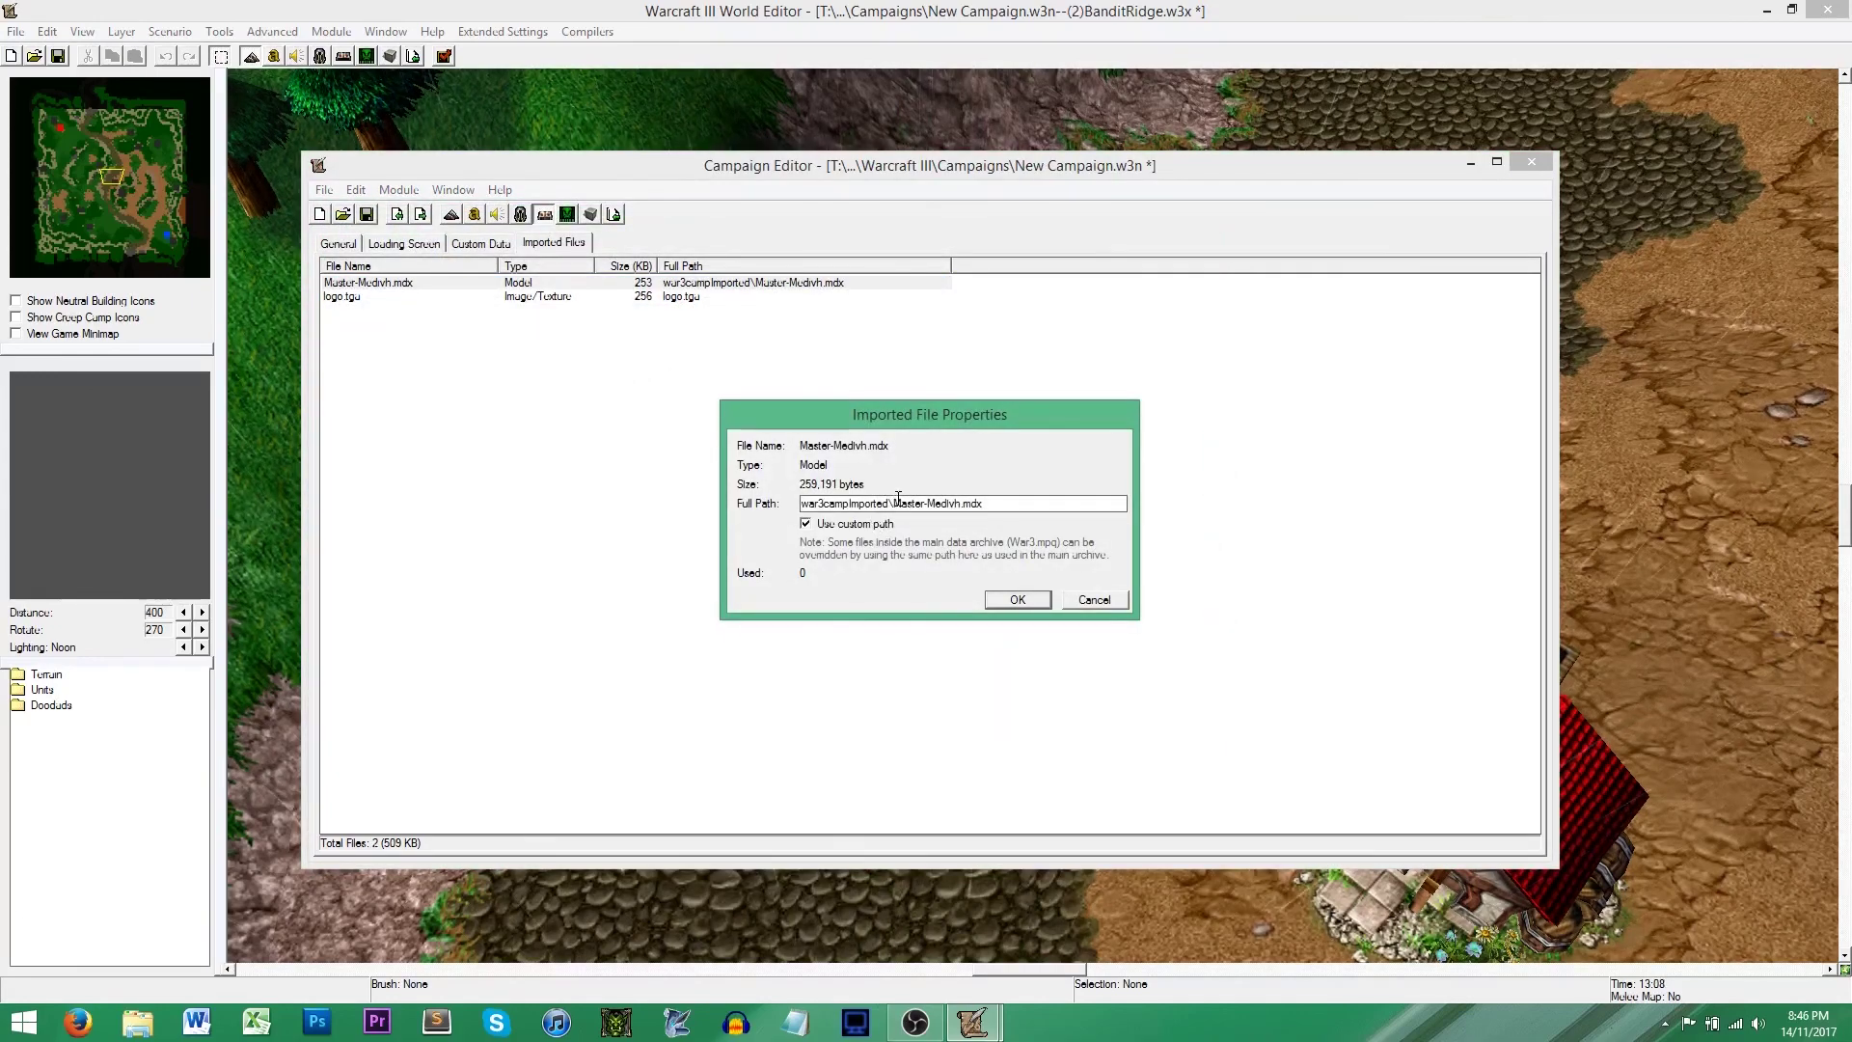
{"action": "left_click_drag", "start_coordinate": [895, 502], "coordinate": [800, 503]}
{"action": "key", "text": "BackSpace"}
{"action": "key", "text": "Return"}
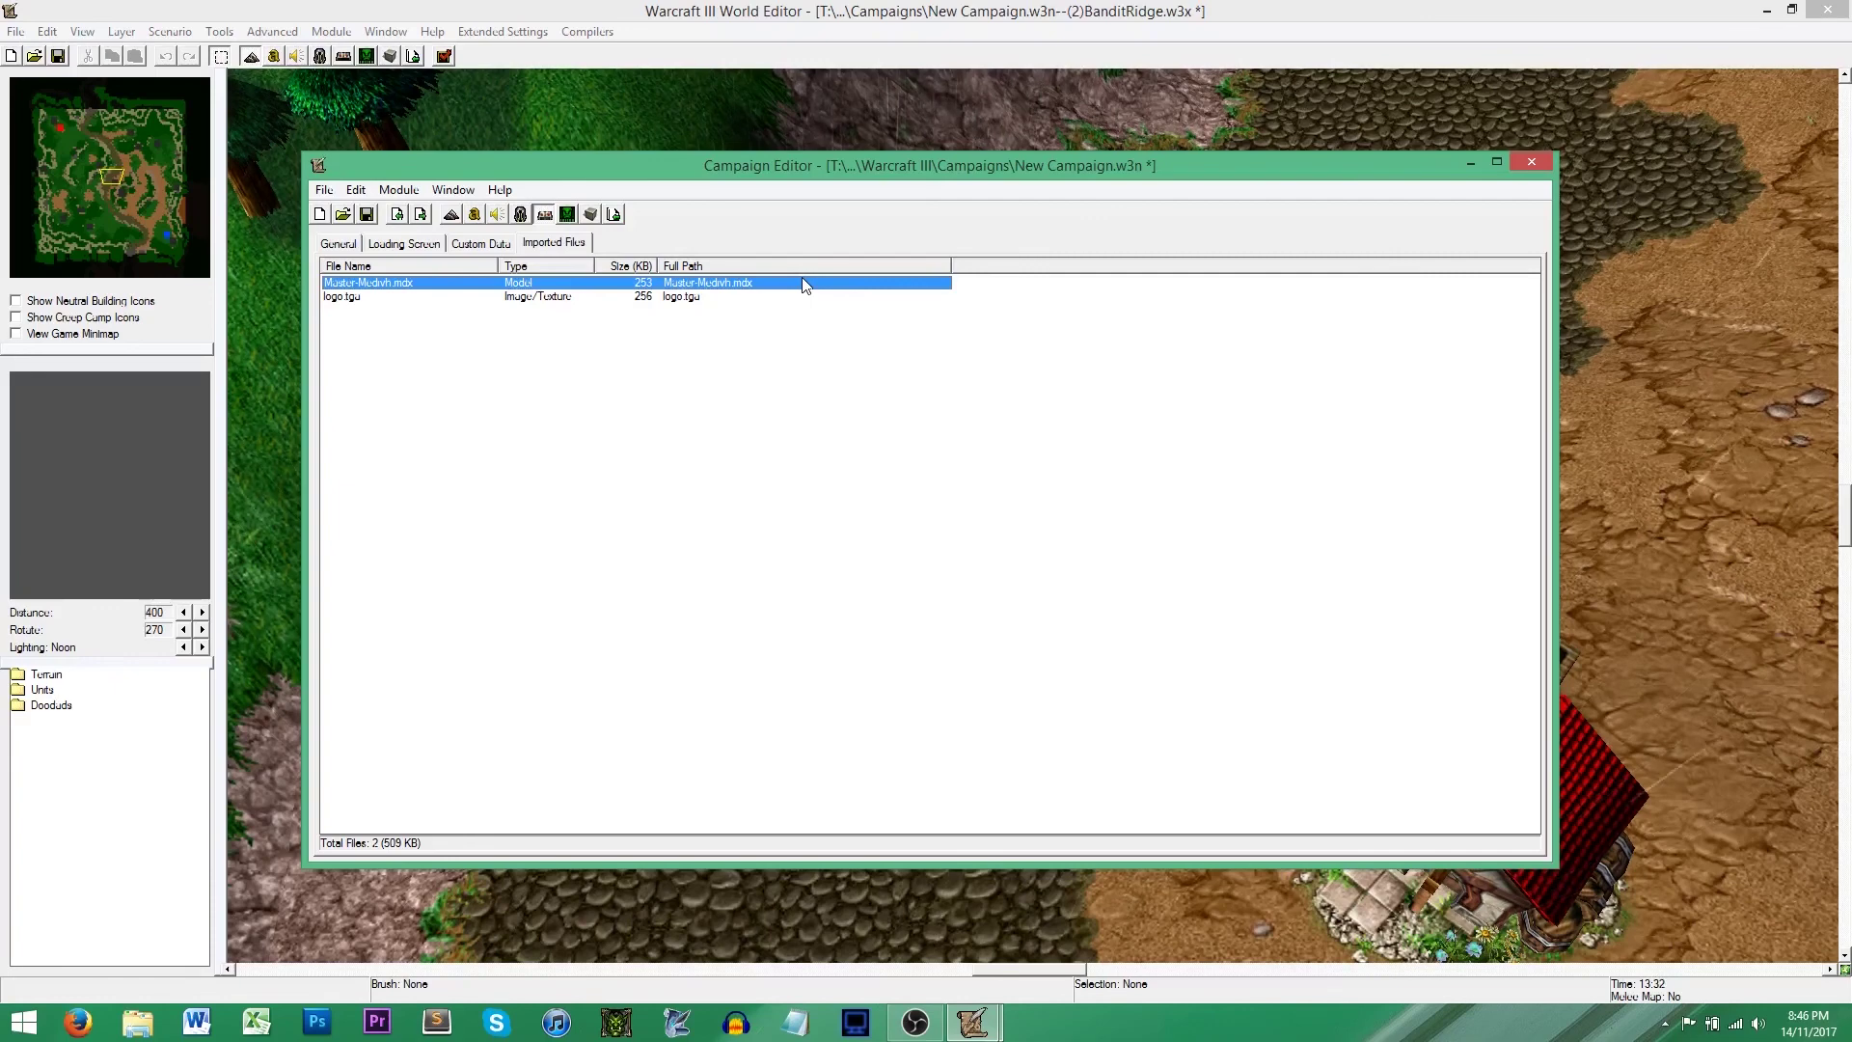
- Examine the campaign's map list and custom unit data, and compare the data with the (2)BanditRidge.w3x map's Object Editor
{"action": "left_click", "coordinate": [338, 244]}
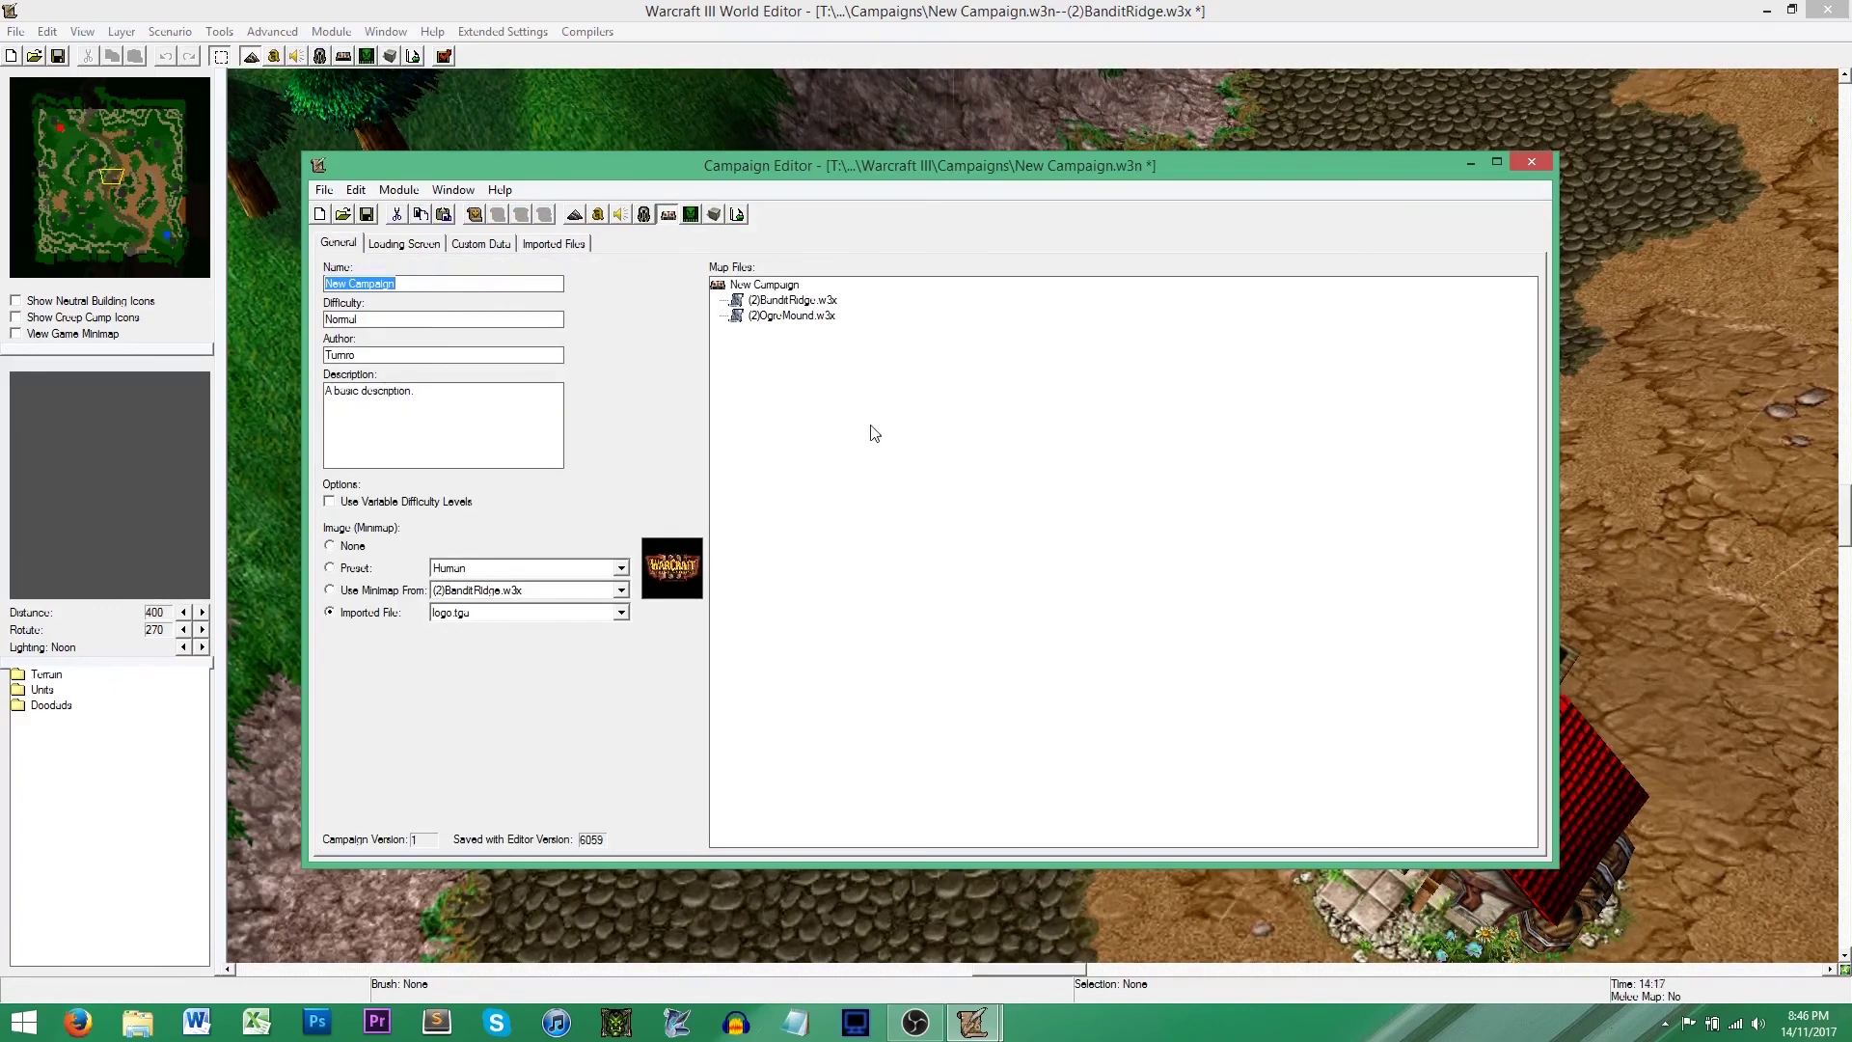
{"action": "left_click", "coordinate": [481, 243]}
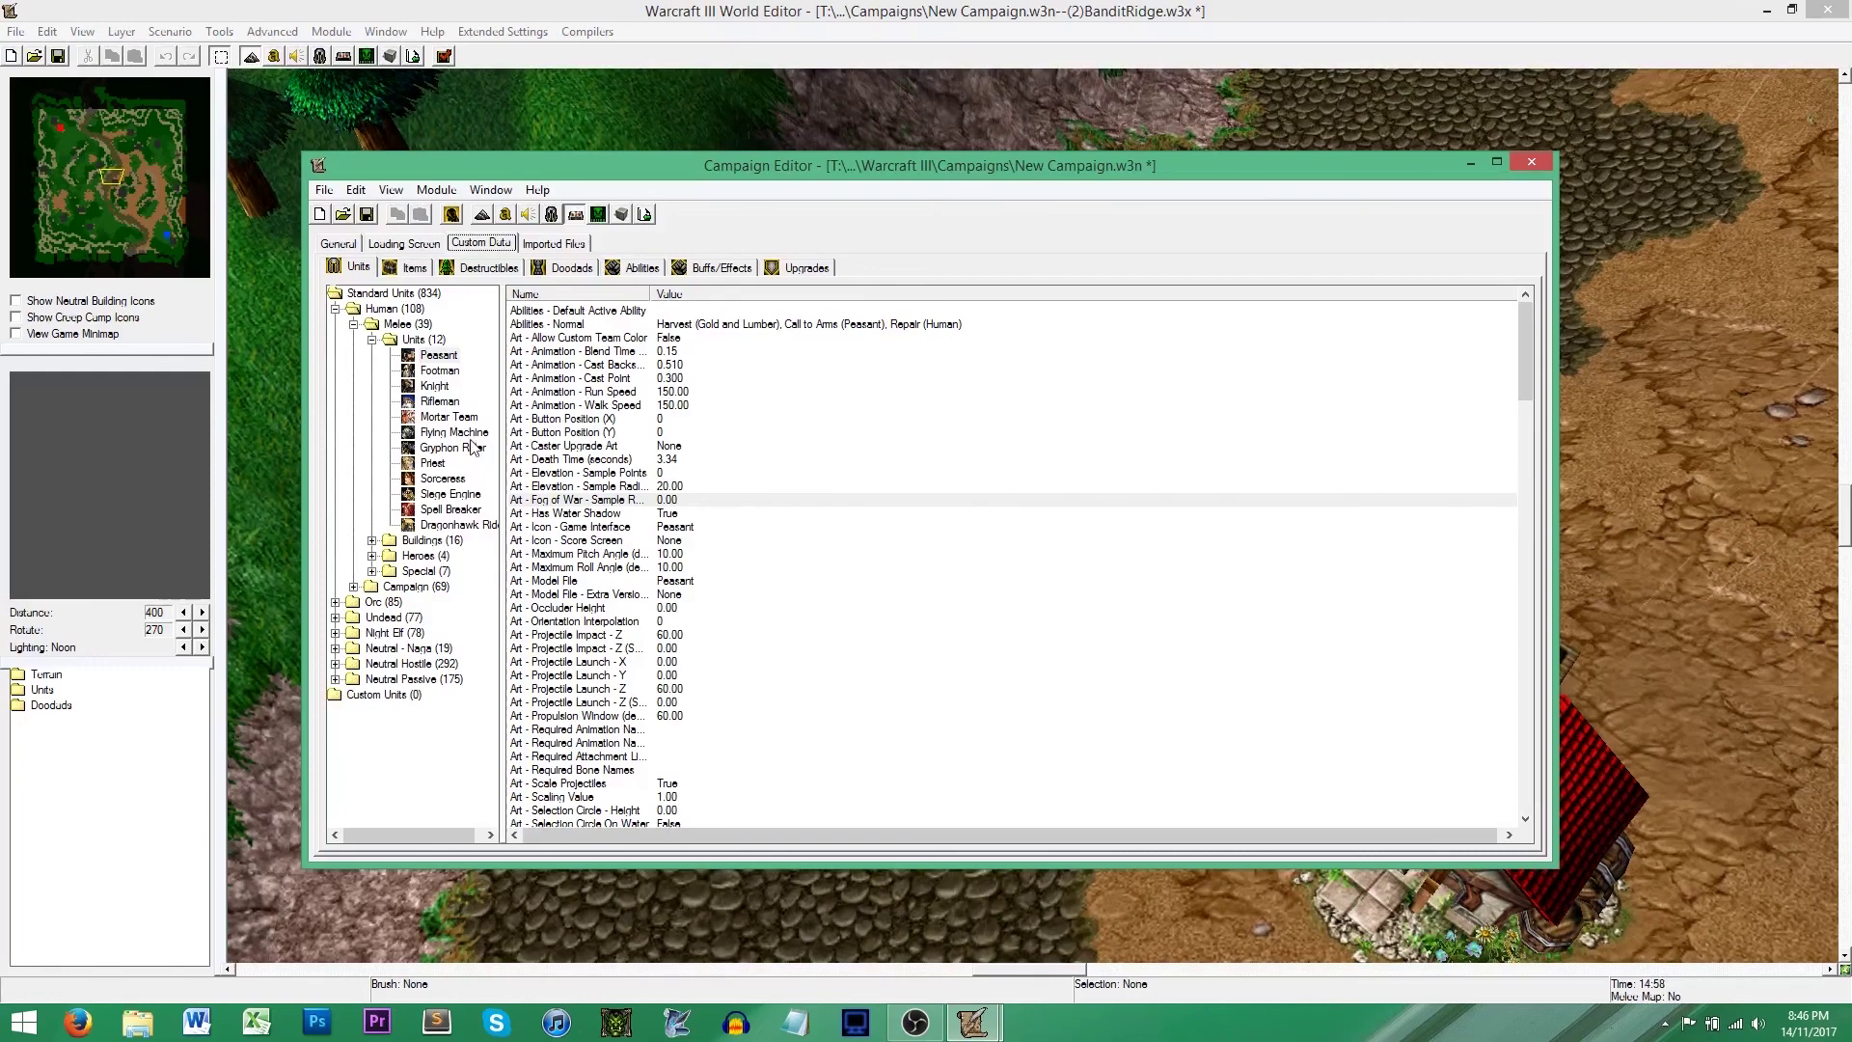
{"action": "left_click", "coordinate": [391, 110]}
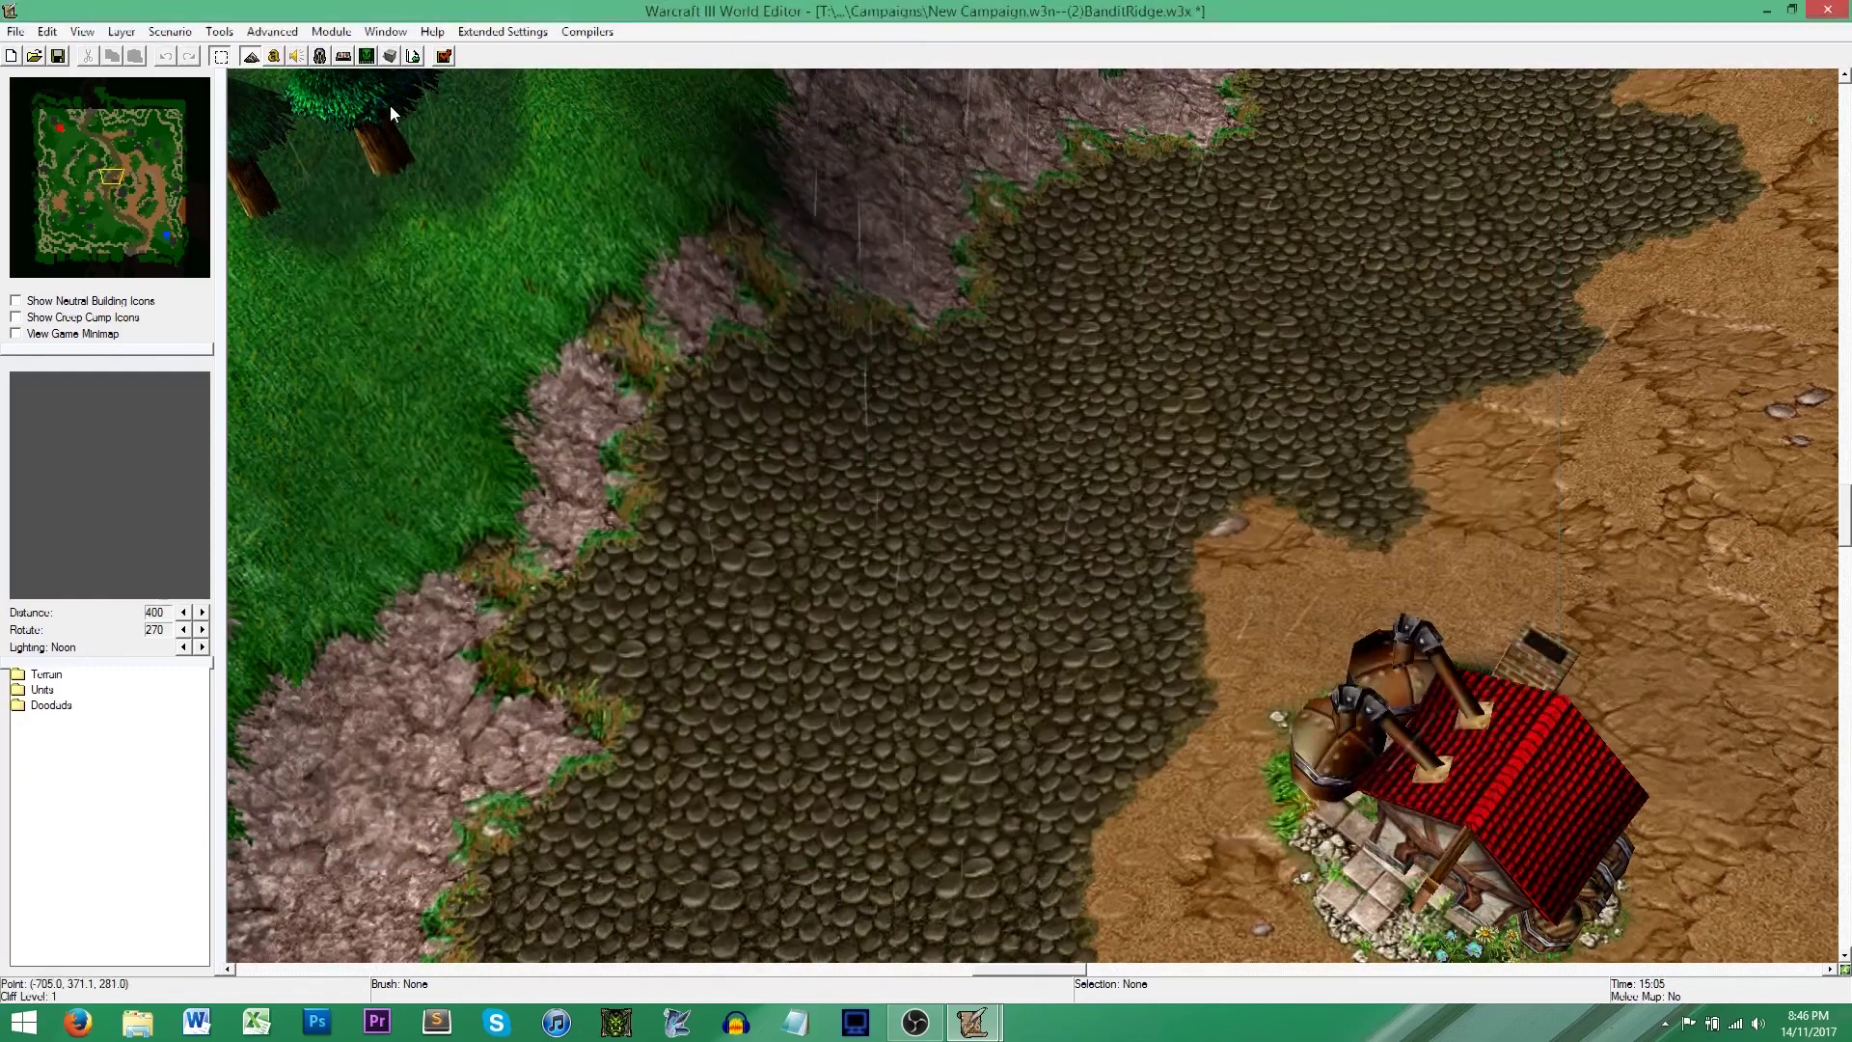
{"action": "left_click", "coordinate": [322, 57]}
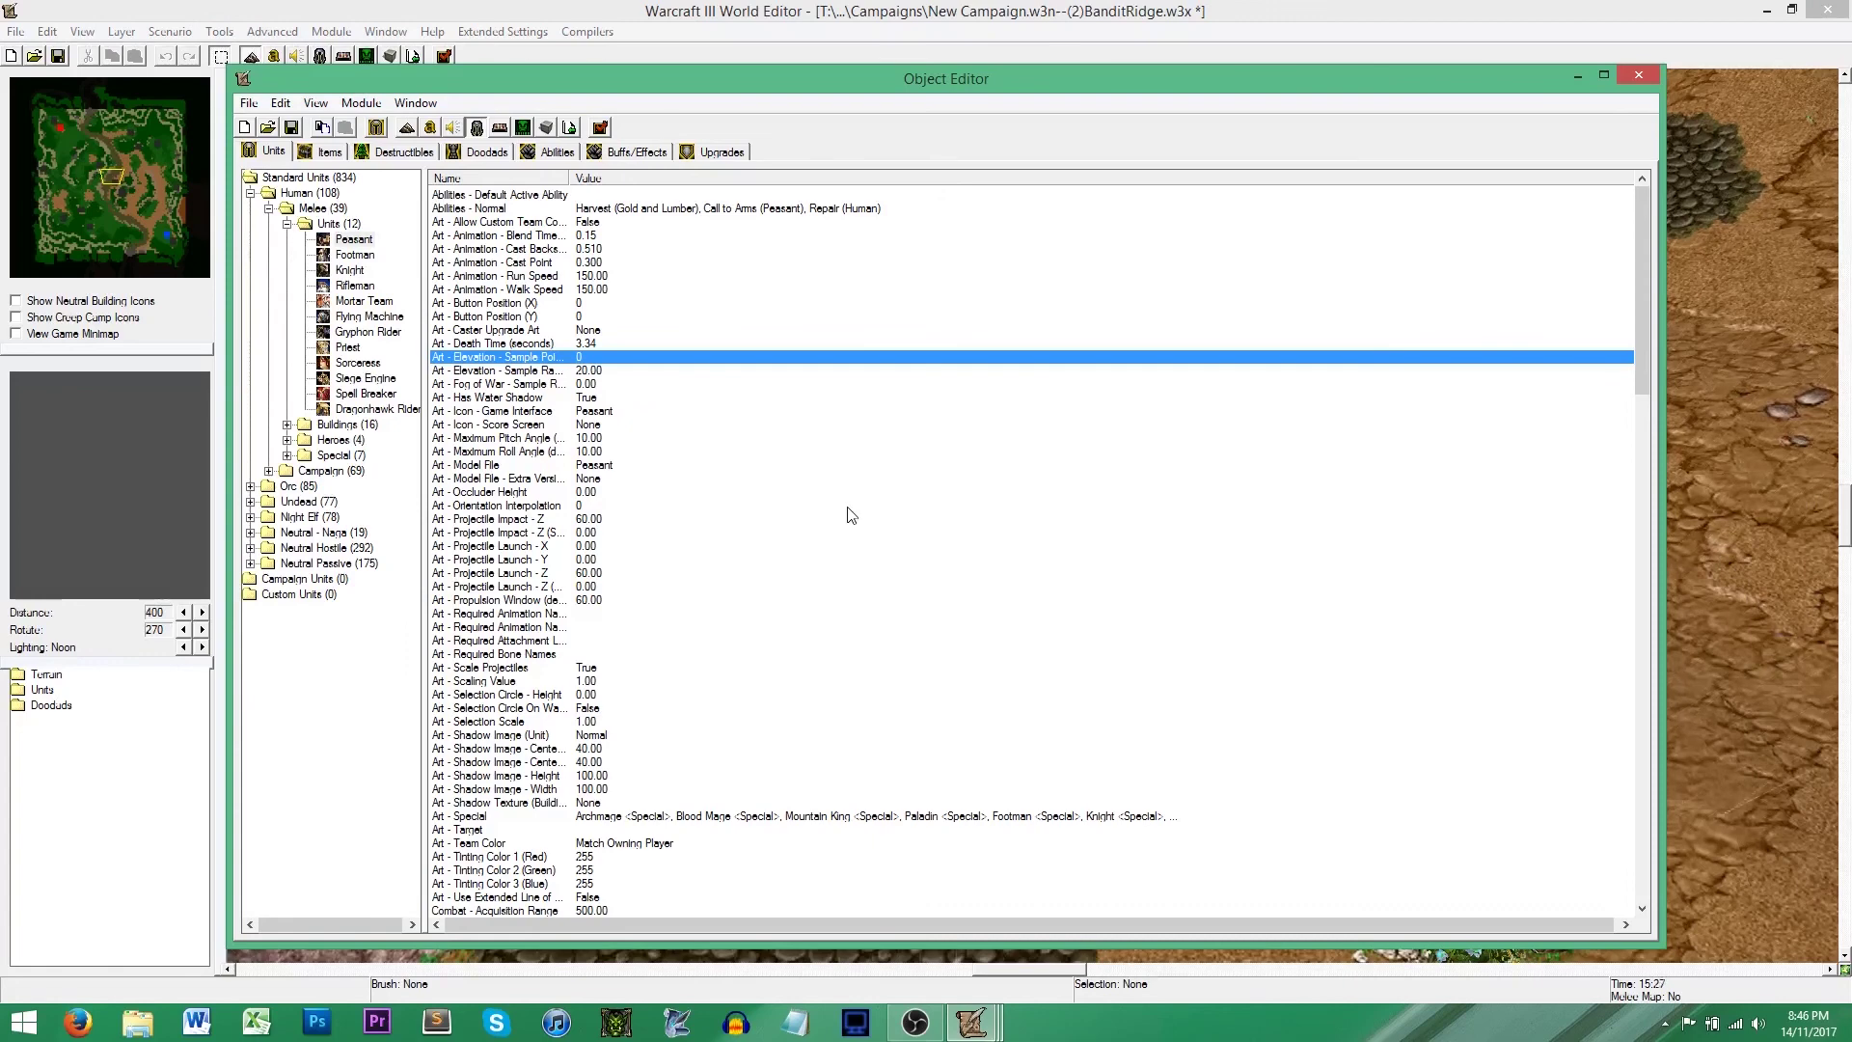
{"action": "left_click", "coordinate": [678, 519]}
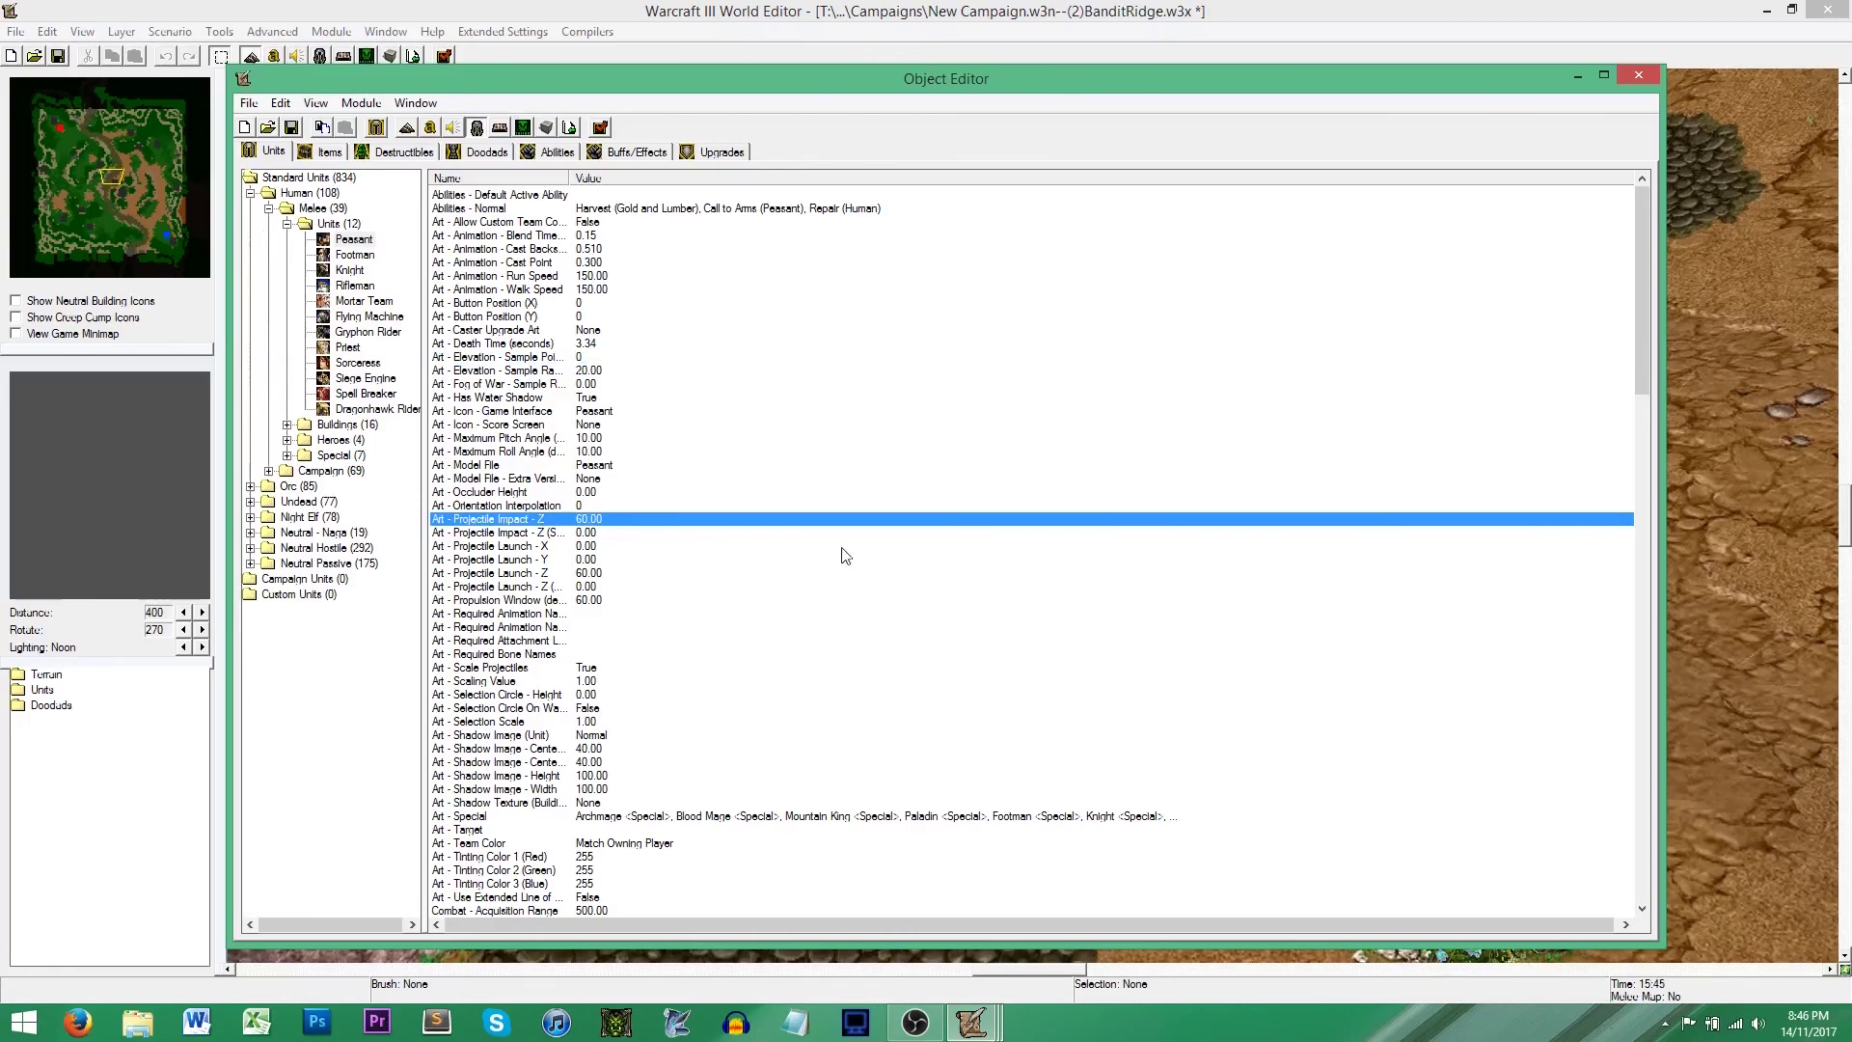
- In the campaign's custom data, set the Peasant's Art - Model File to the preset "Penguin, Penguin (Waterborne)"
{"action": "left_click", "coordinate": [344, 56]}
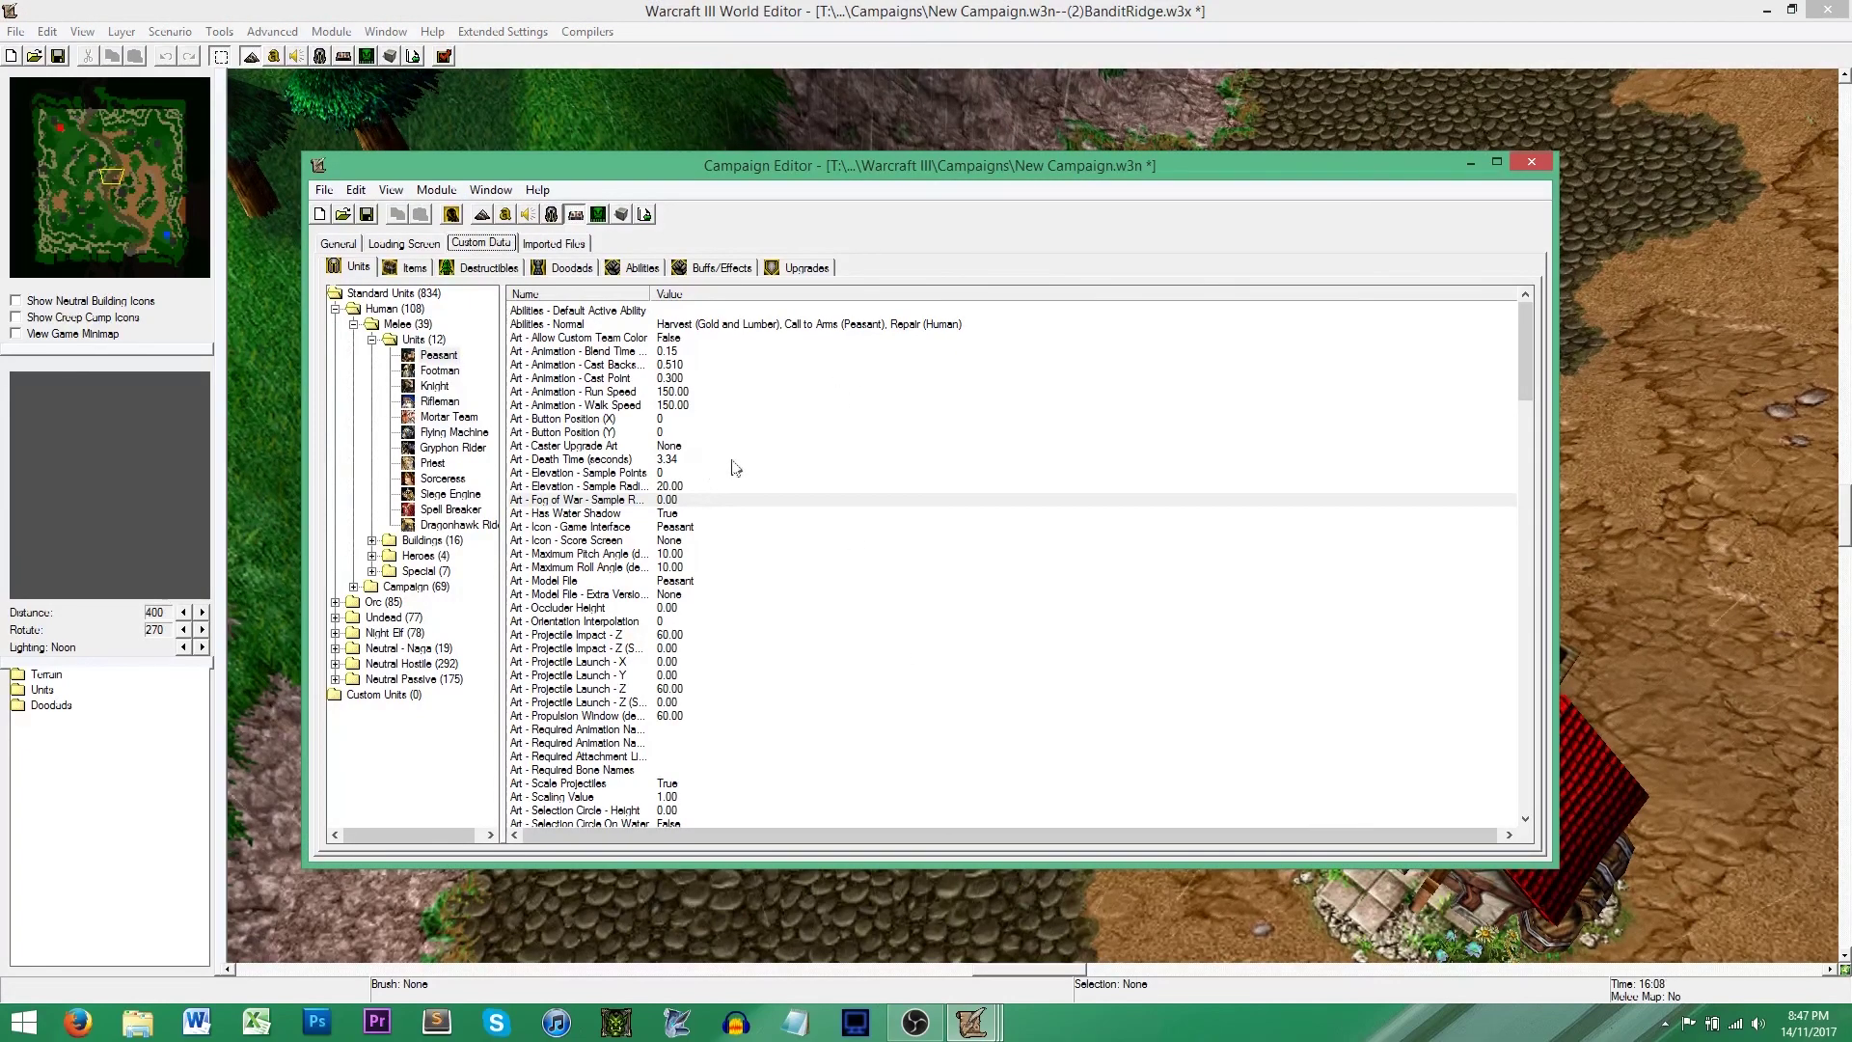
{"action": "left_click", "coordinate": [709, 586]}
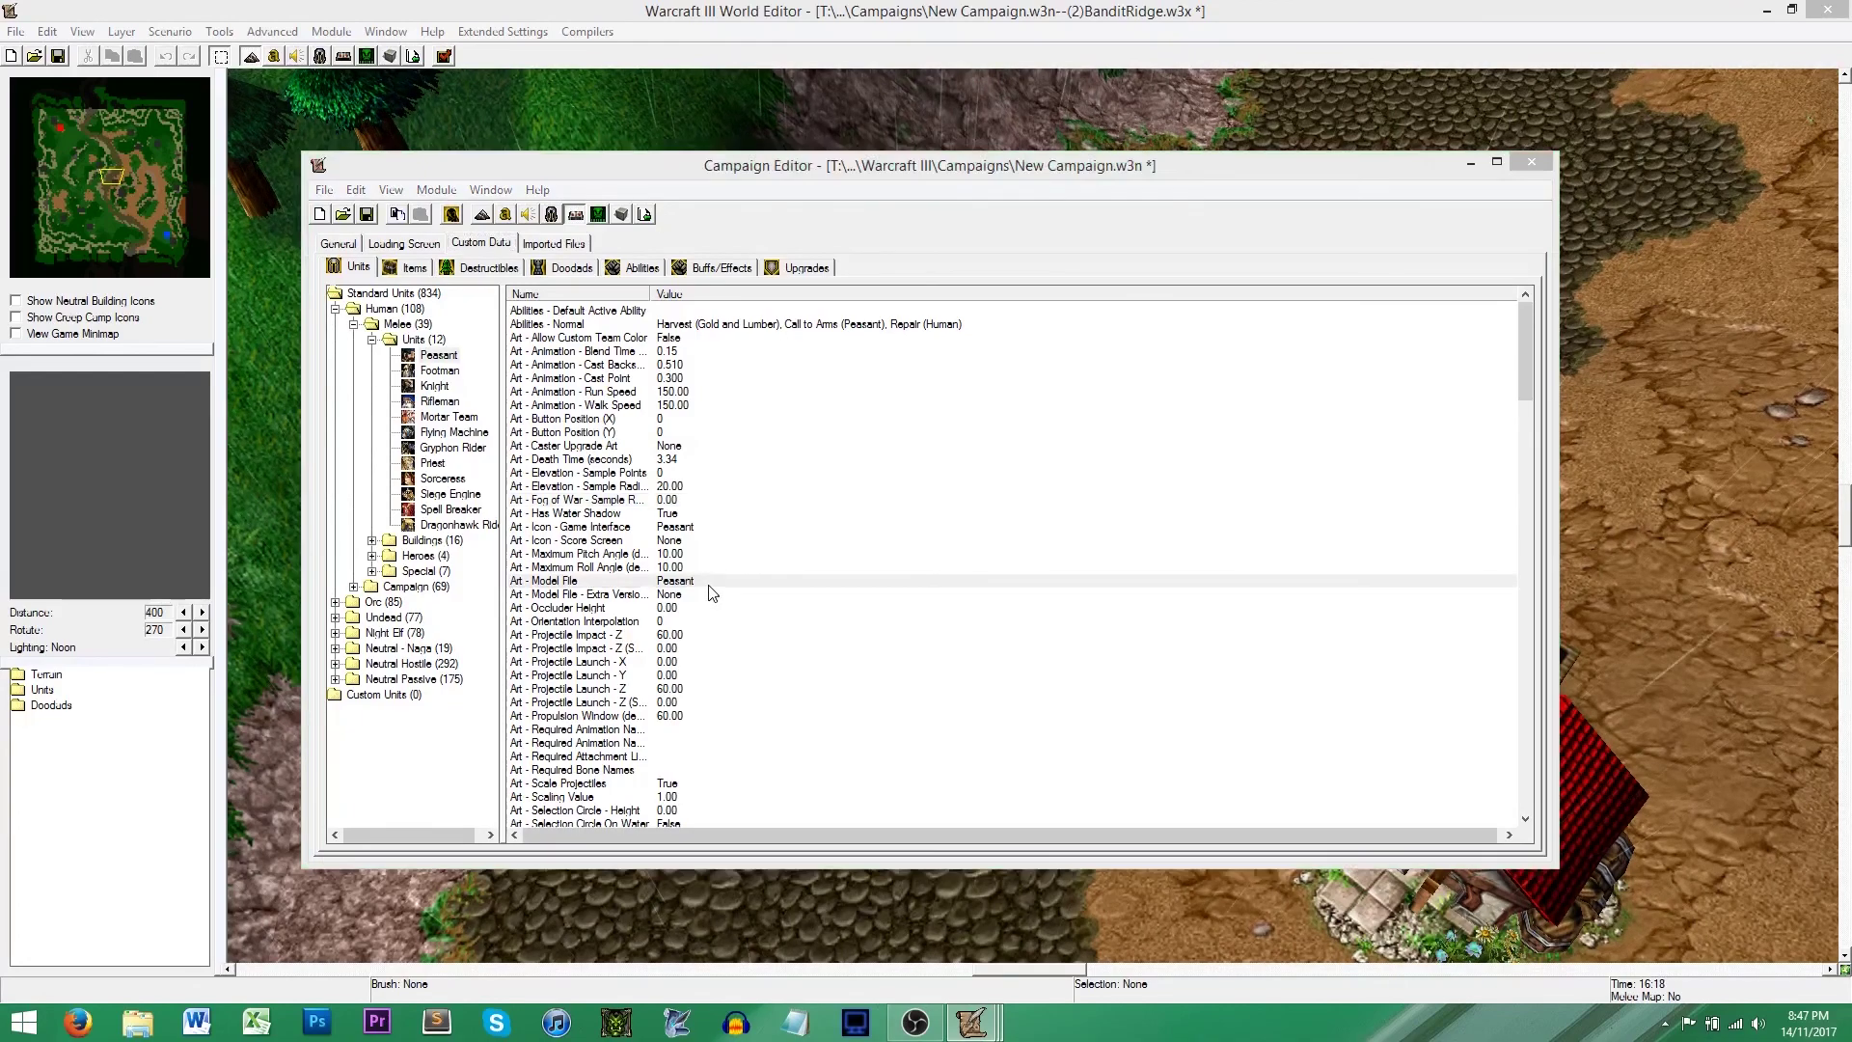
{"action": "double_click", "coordinate": [712, 585]}
{"action": "left_click", "coordinate": [769, 496]}
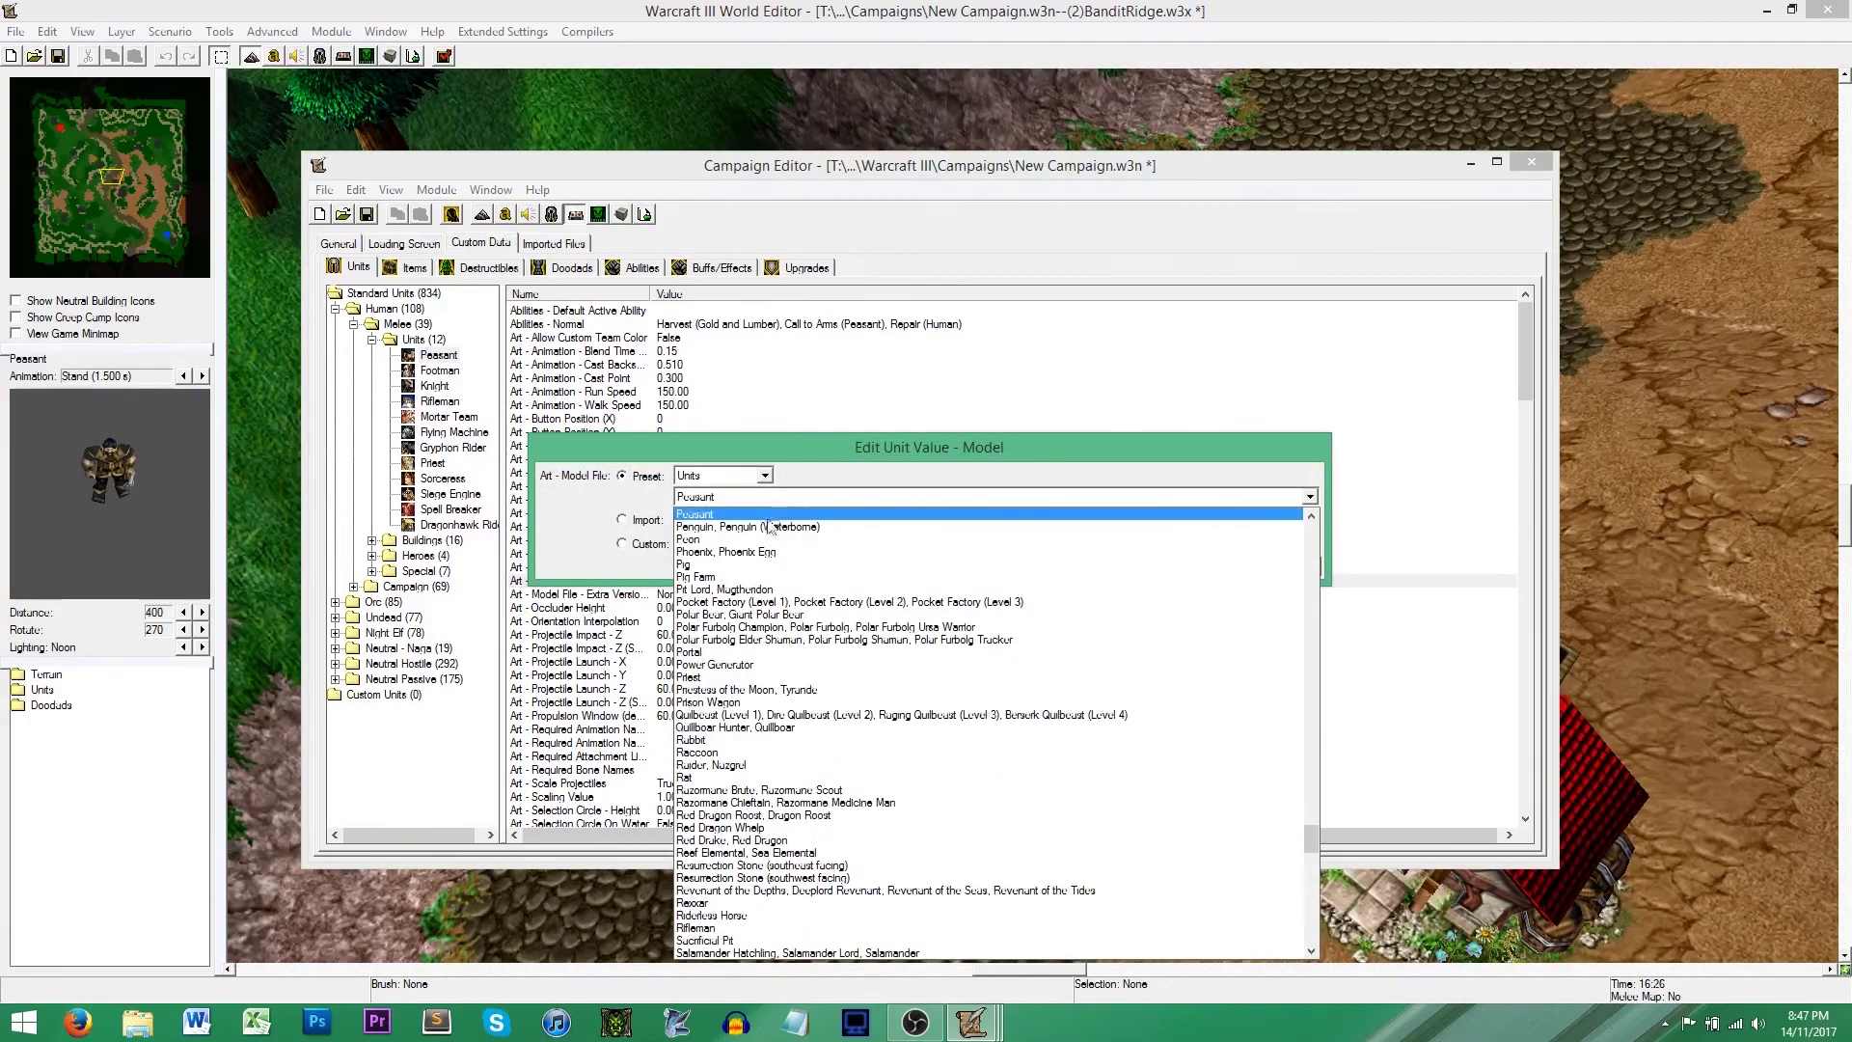
{"action": "left_click", "coordinate": [770, 526]}
{"action": "key", "text": "Return"}
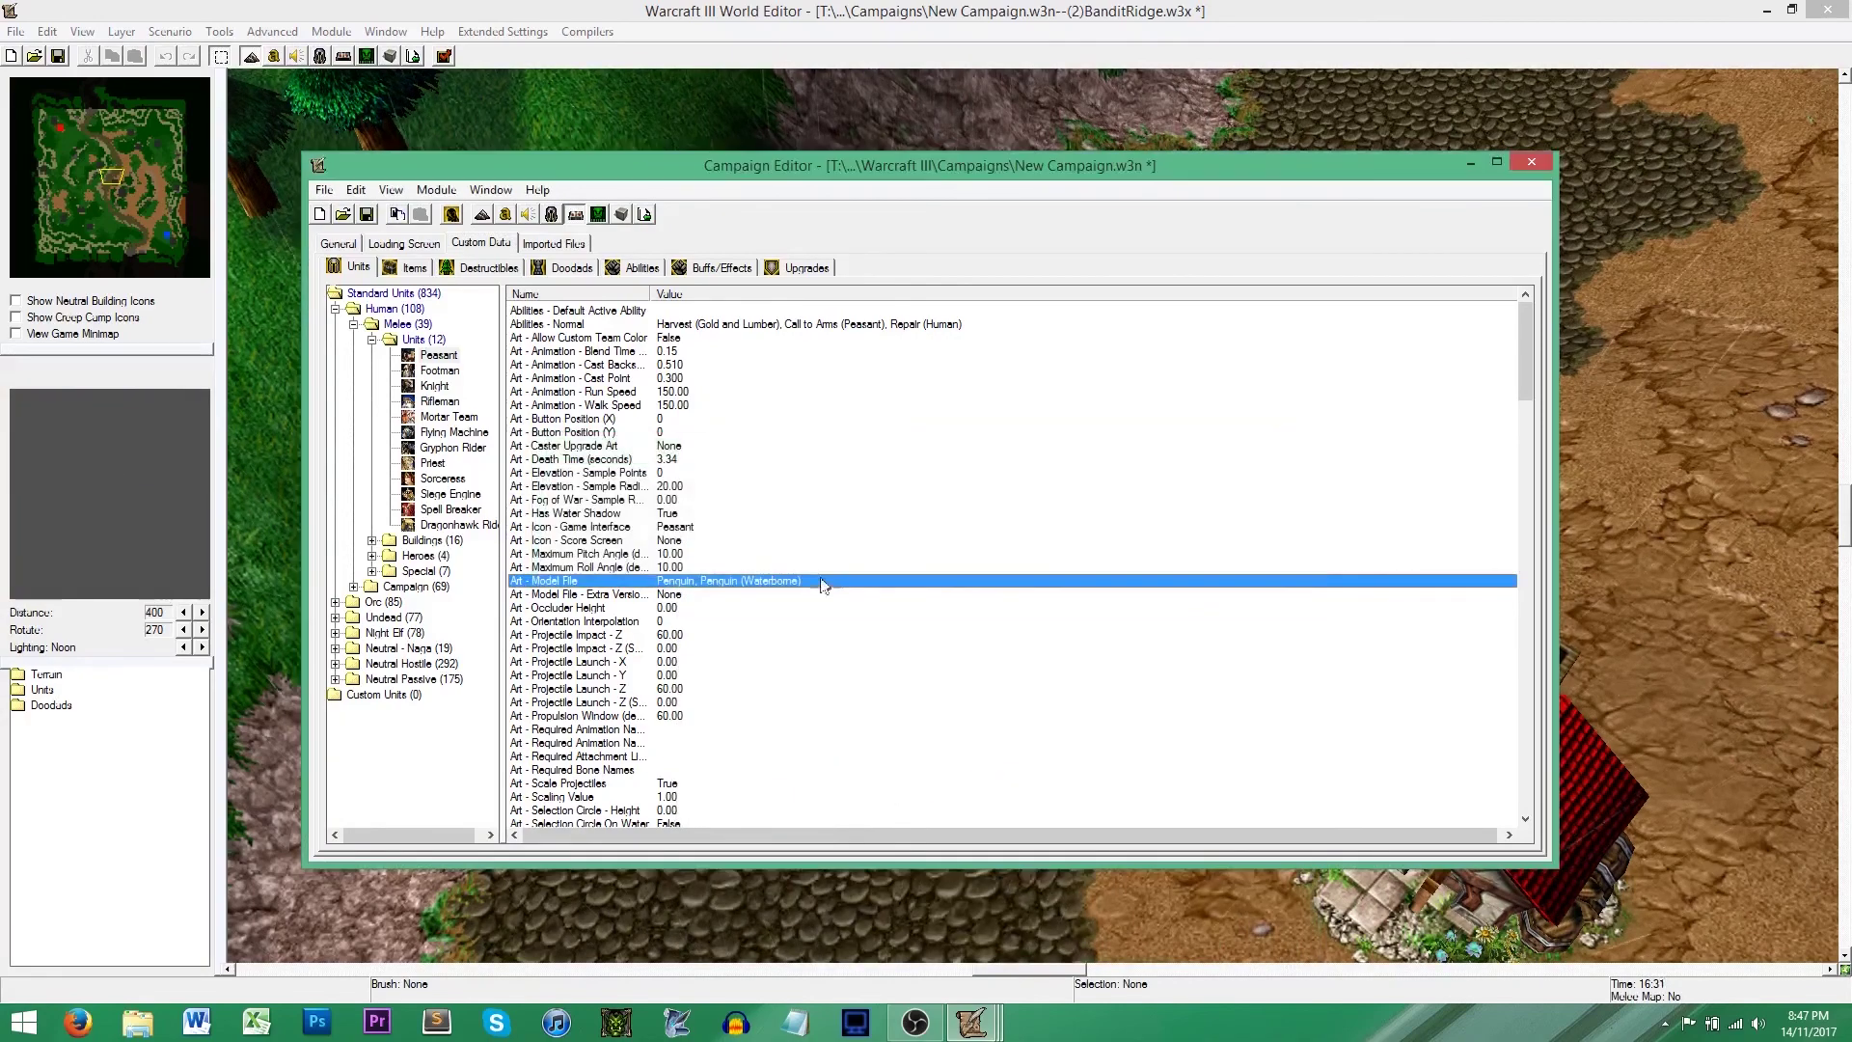
- Check the Peasant's Art - Model File value in the Object Editor of the (2)BanditRidge.w3x map
{"action": "left_click", "coordinate": [785, 540]}
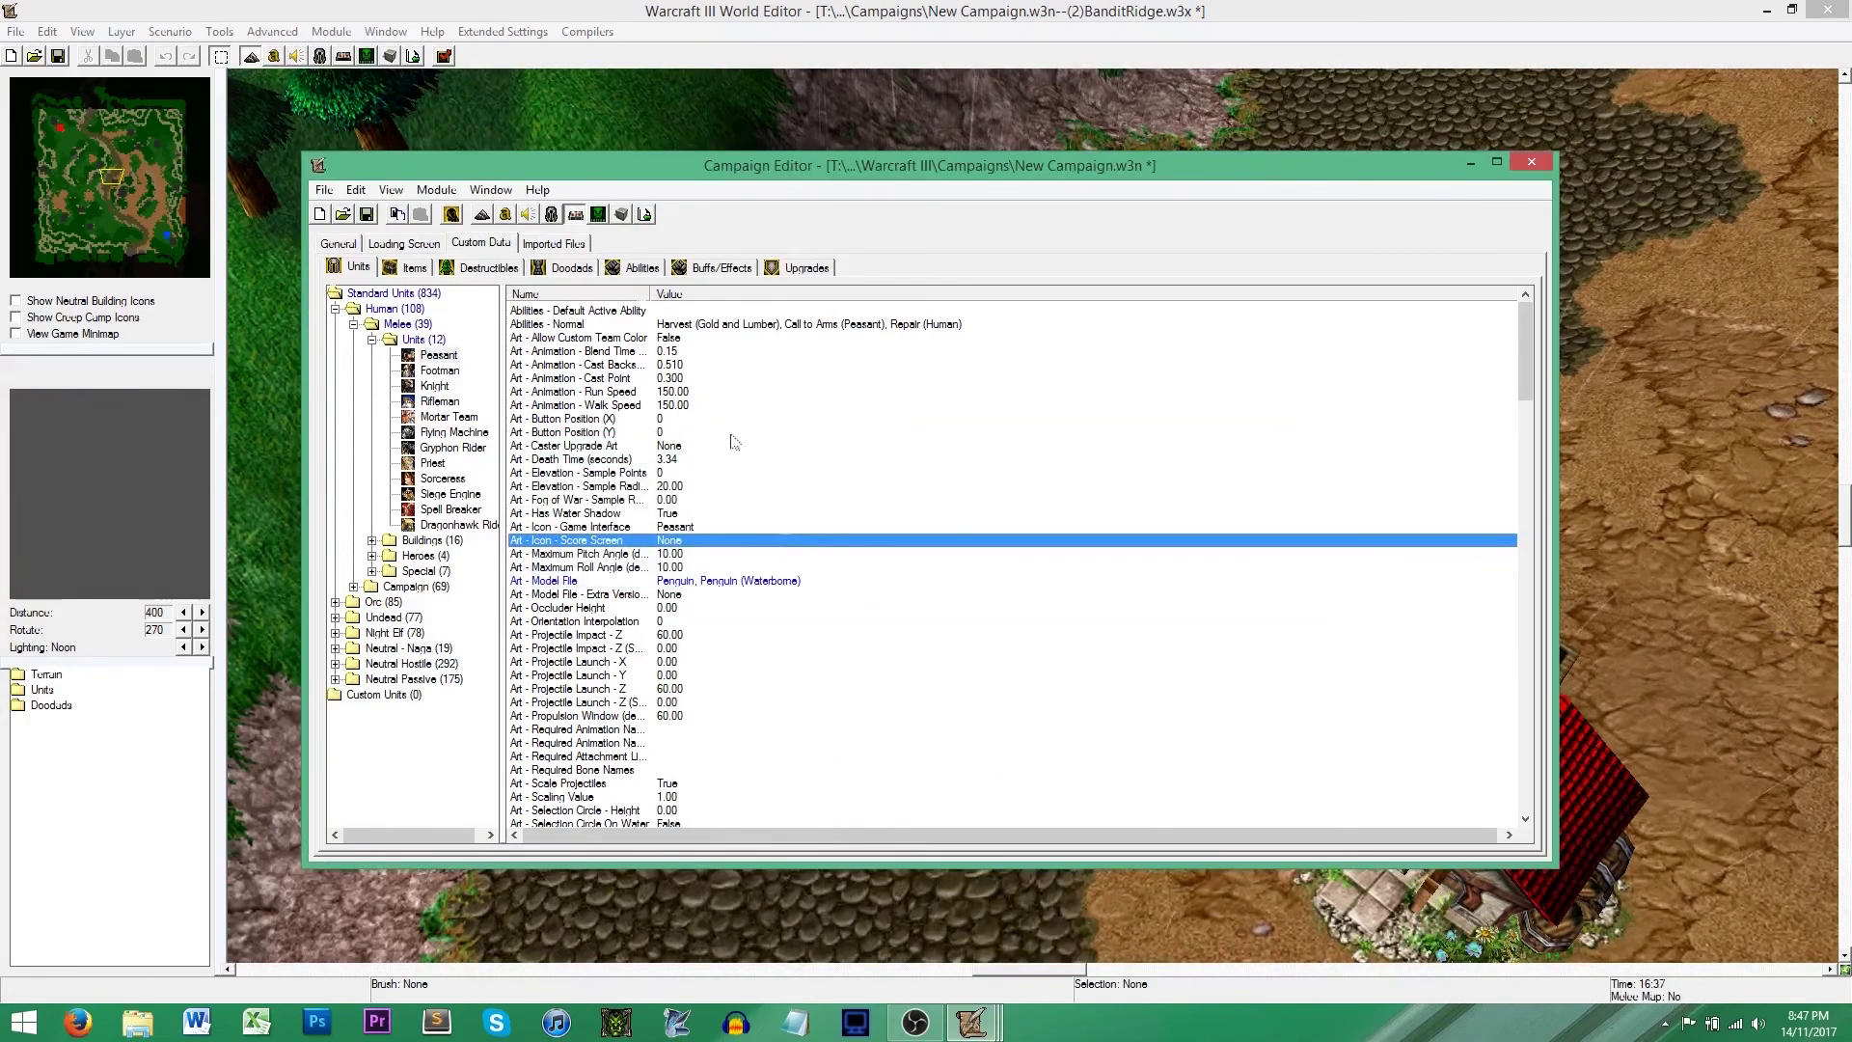
{"action": "left_click", "coordinate": [424, 113]}
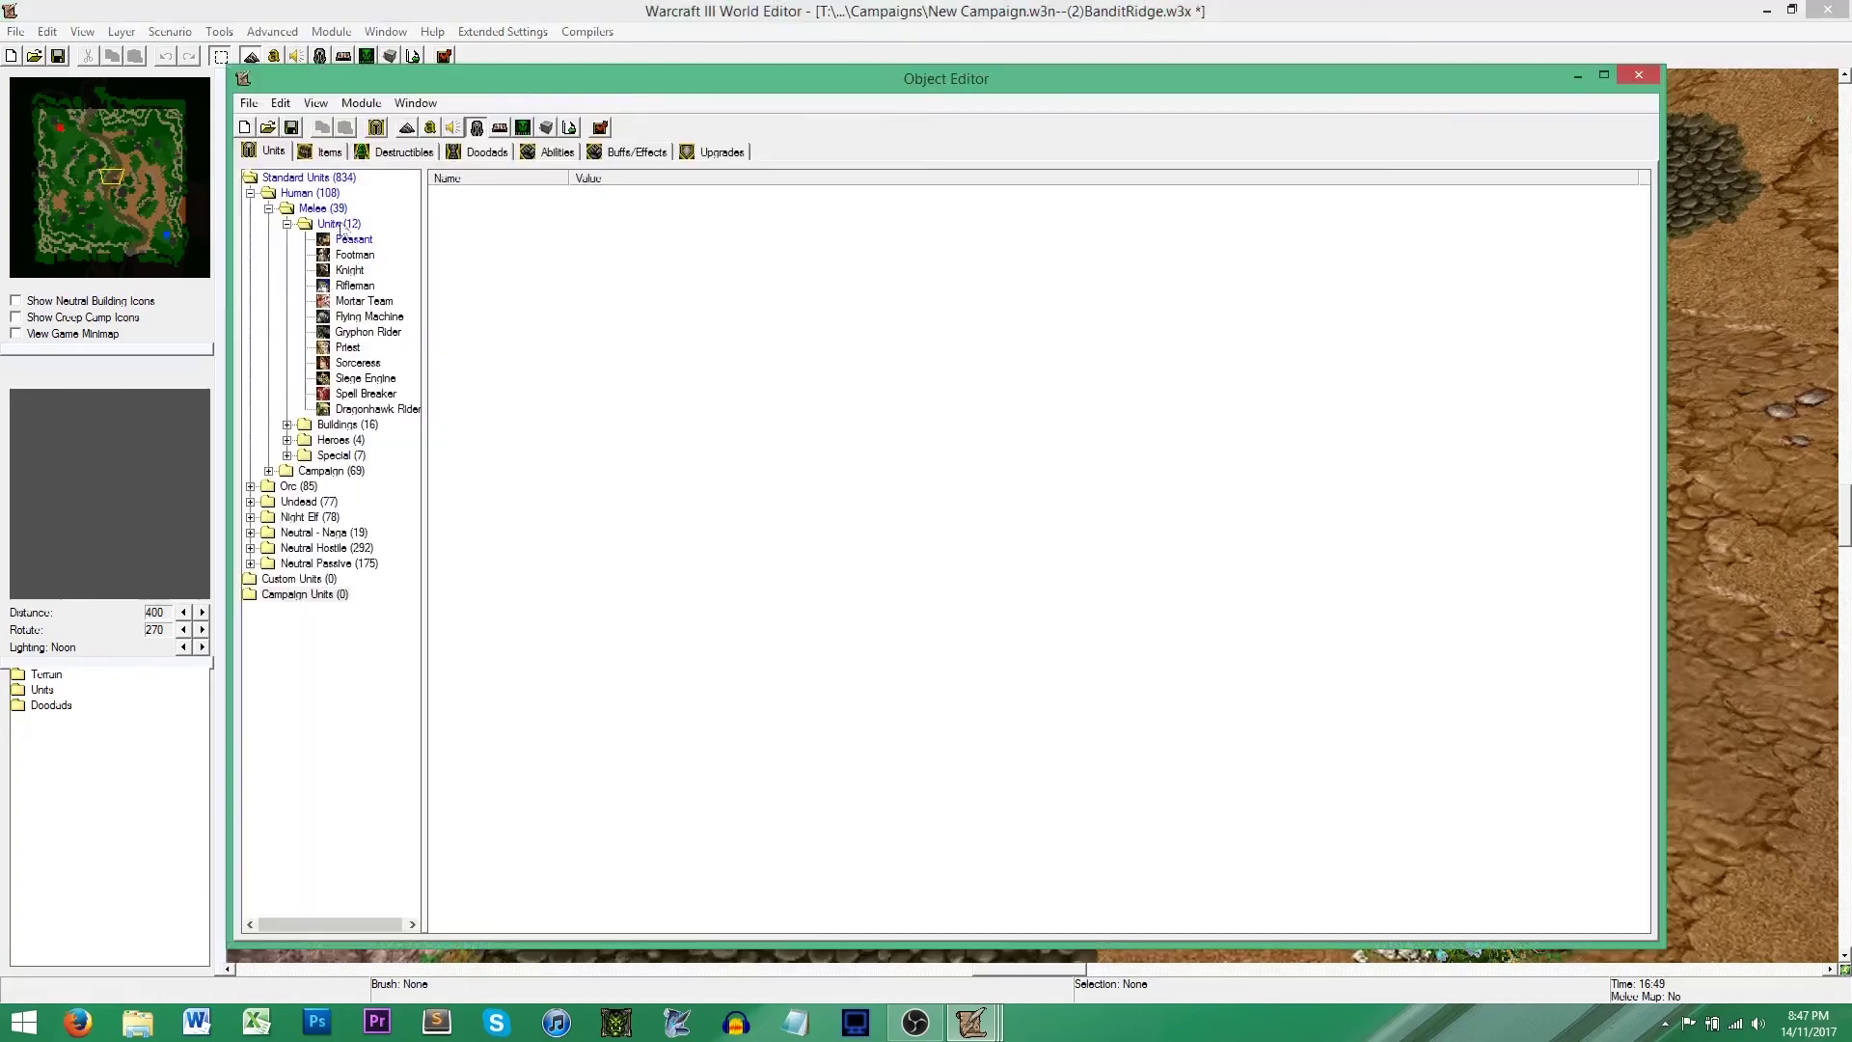
{"action": "left_click", "coordinate": [365, 242]}
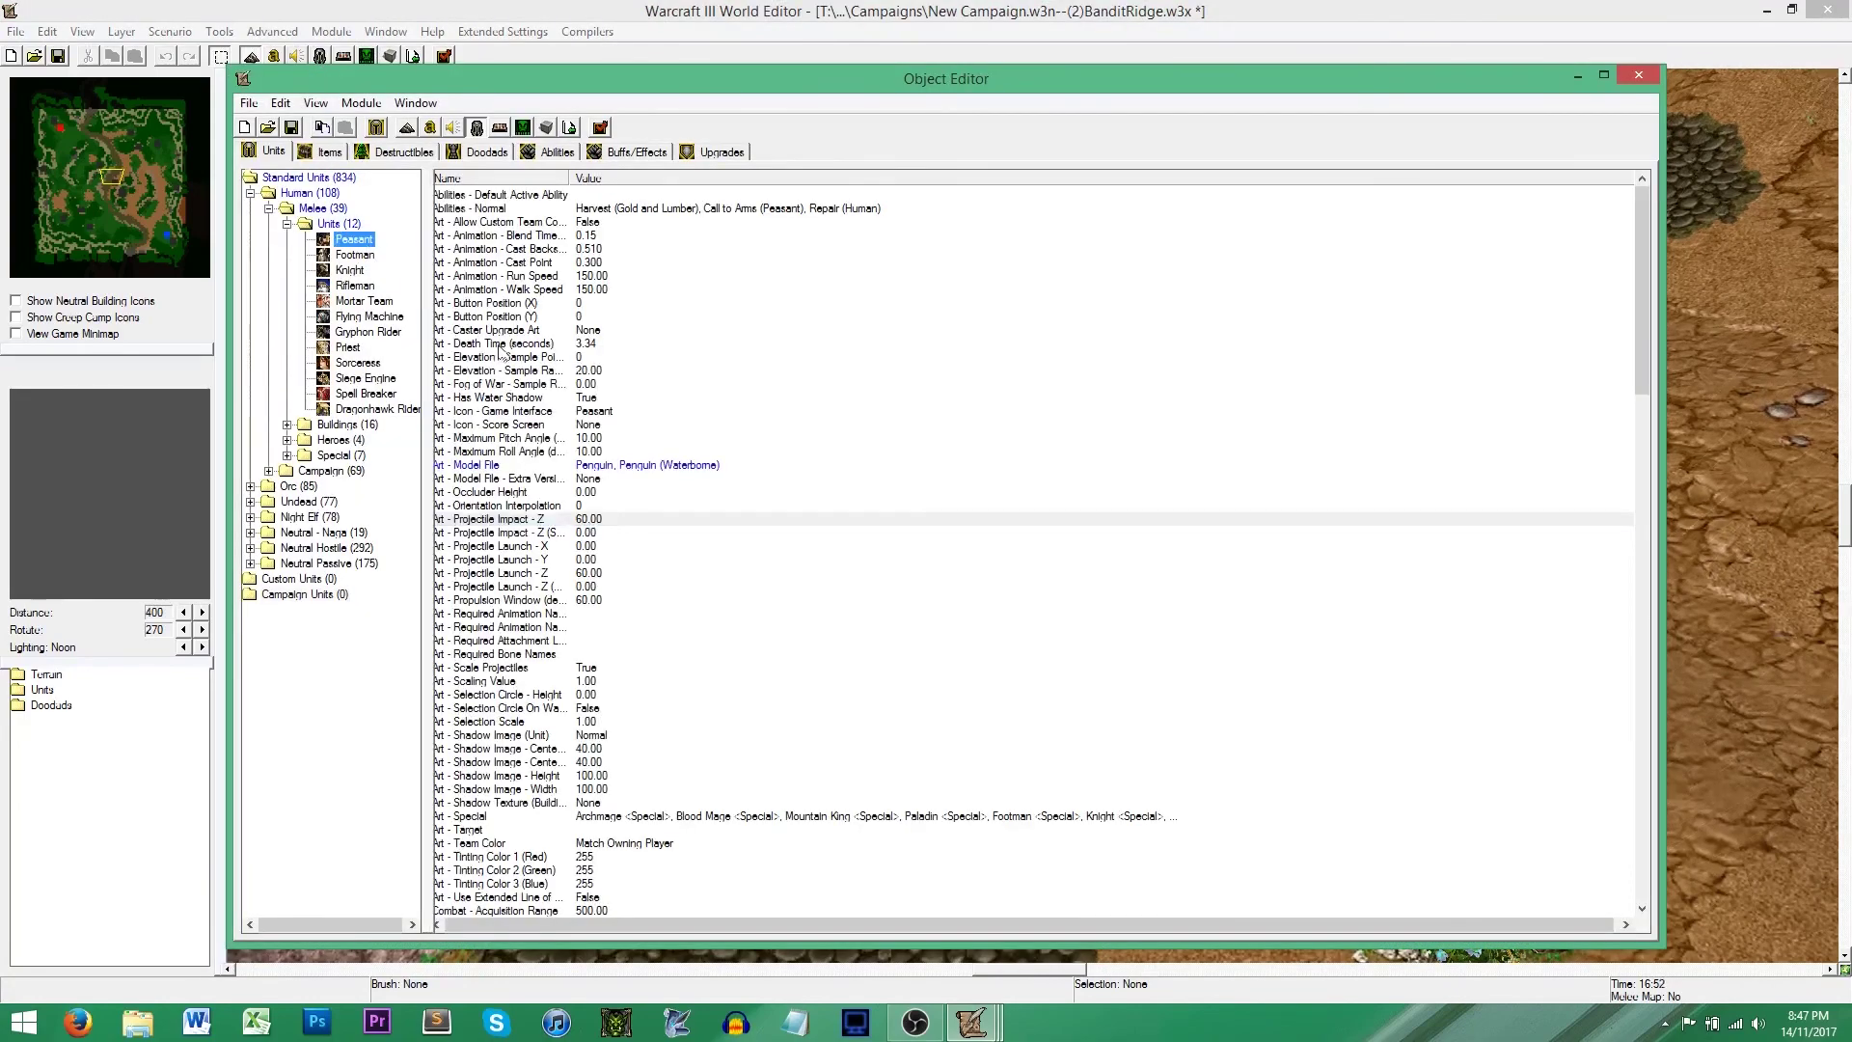
{"action": "left_click", "coordinate": [669, 470]}
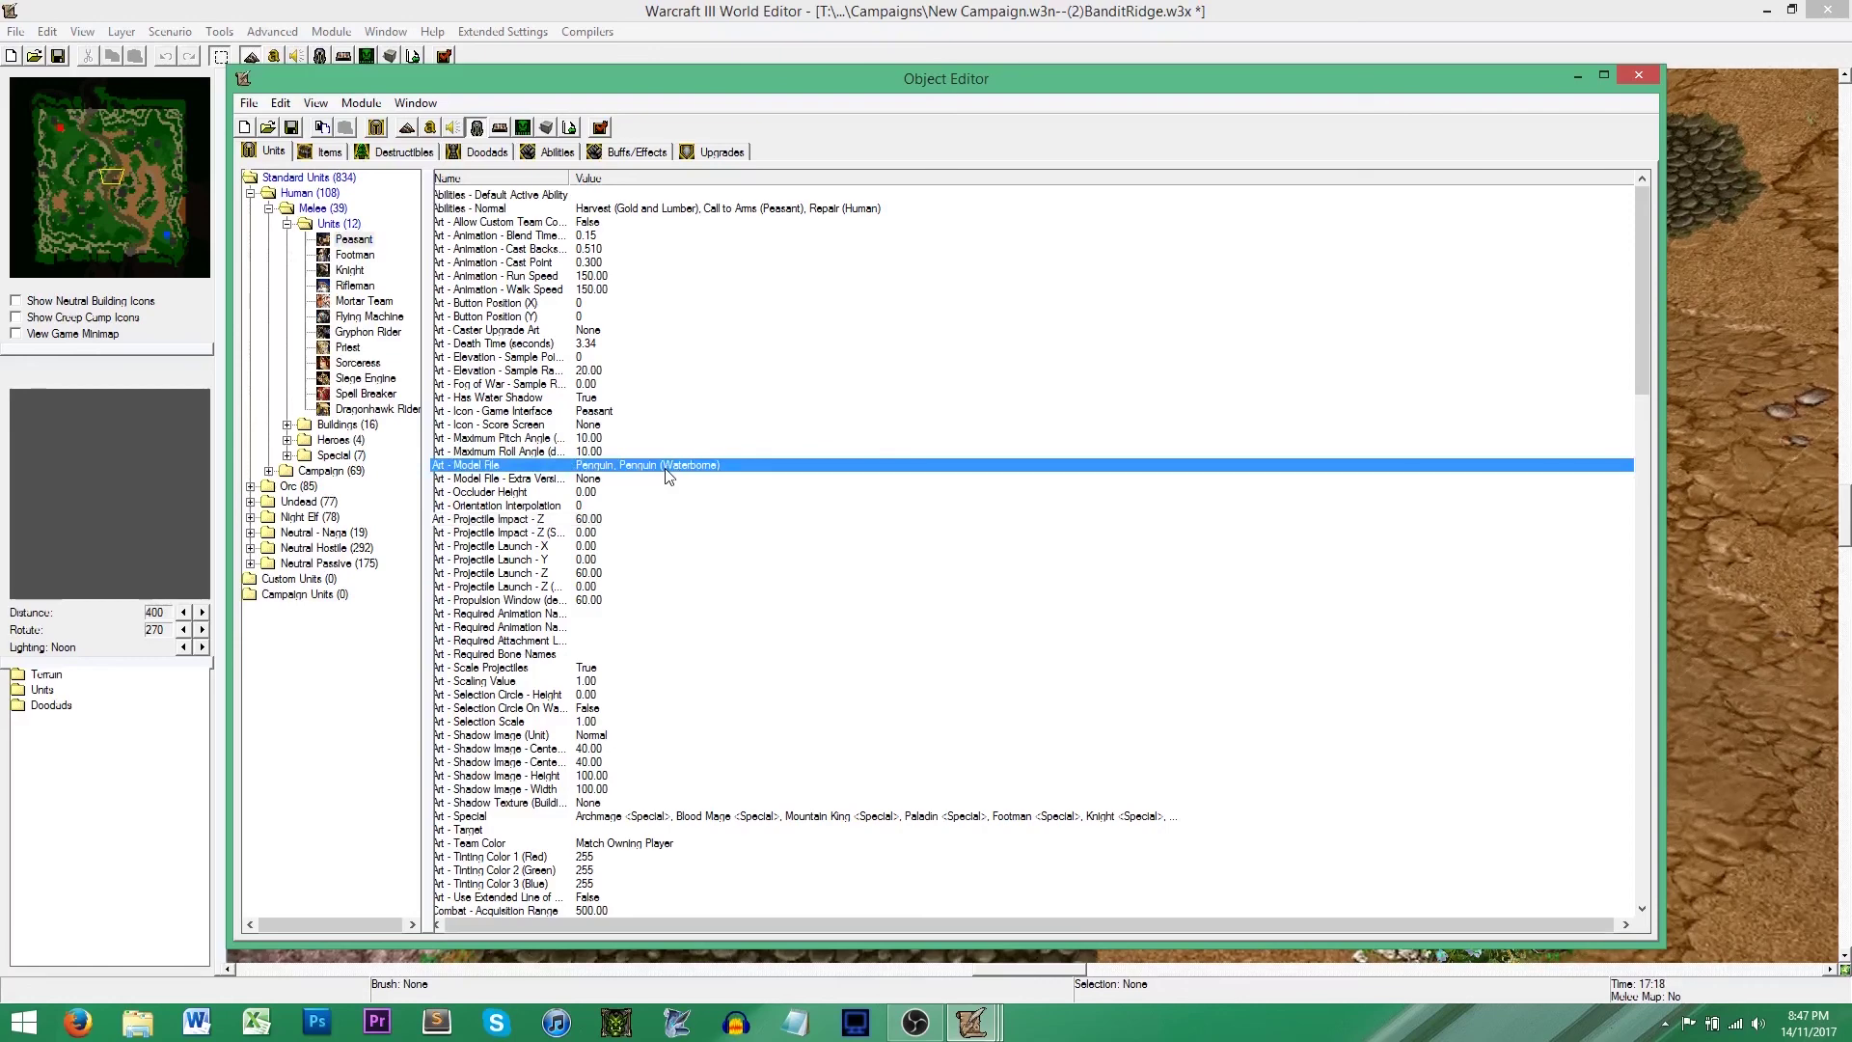
- Override the Peasant's Art - Model File in the map's Object Editor with the Units preset "Peon"
{"action": "double_click", "coordinate": [665, 467]}
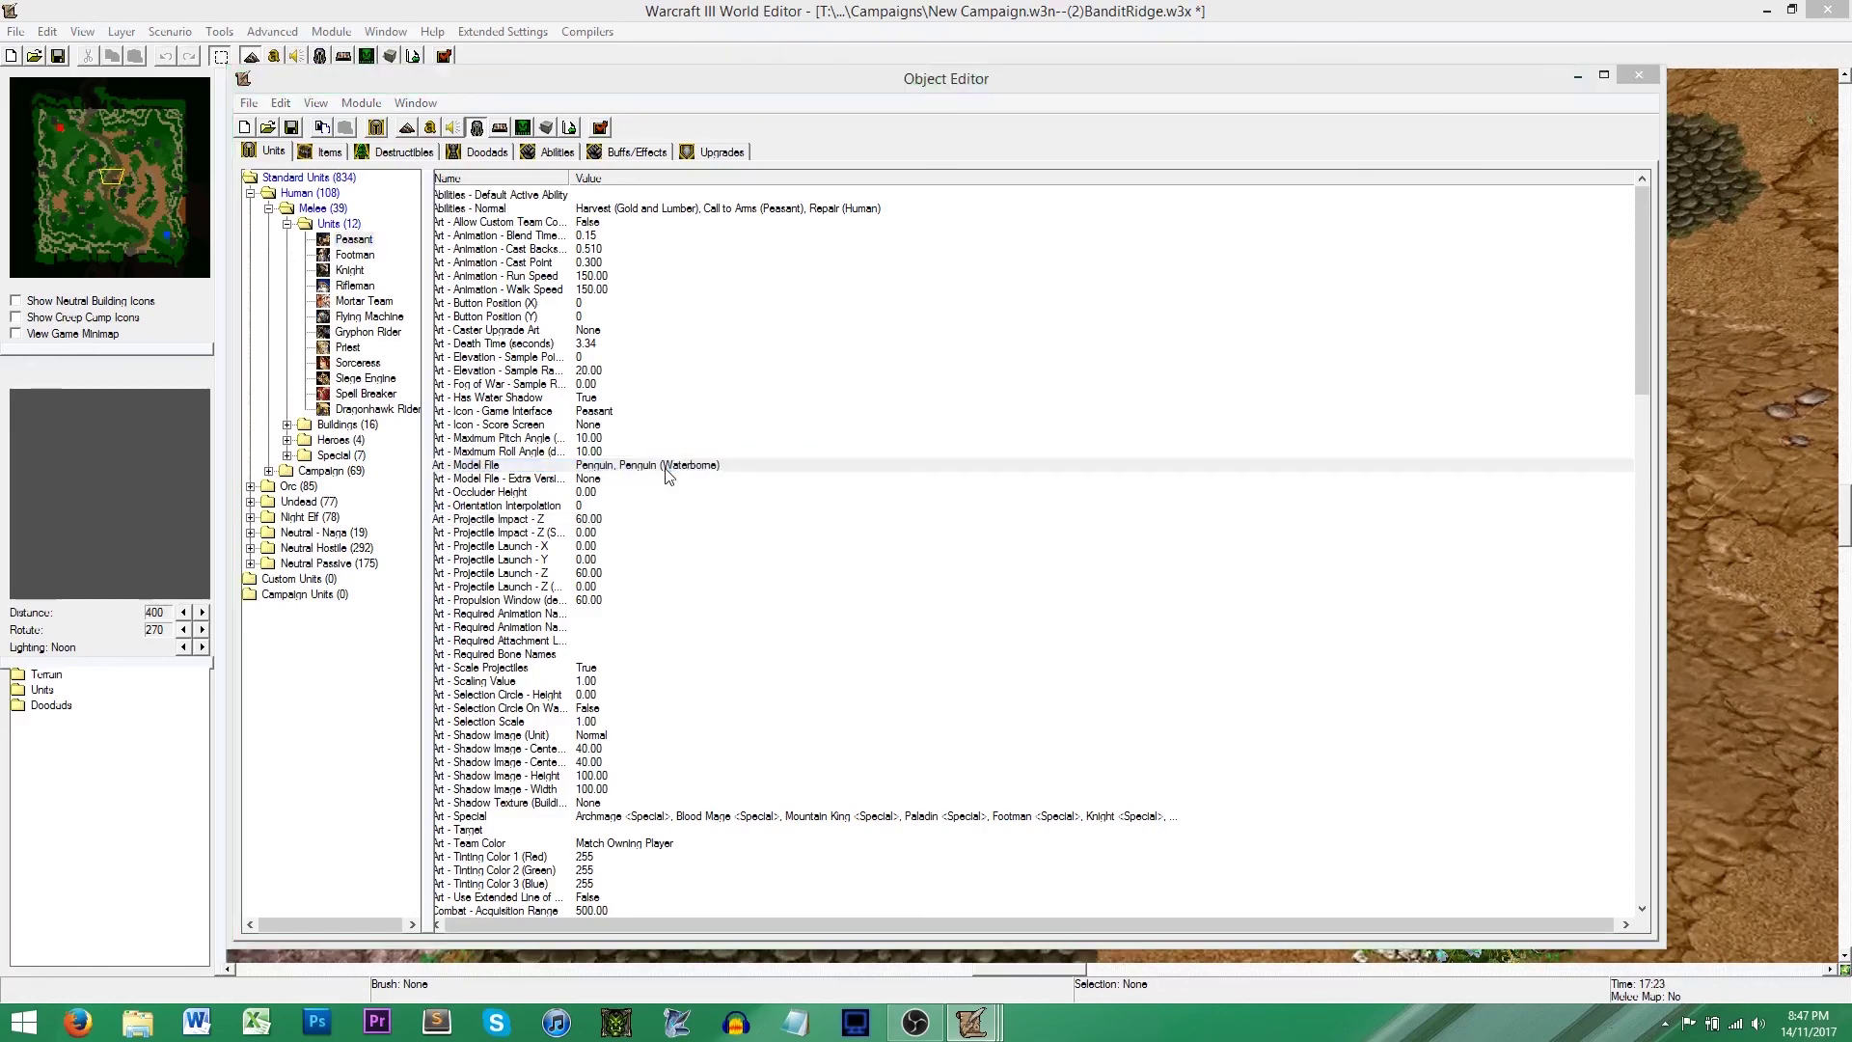
{"action": "left_click", "coordinate": [784, 496]}
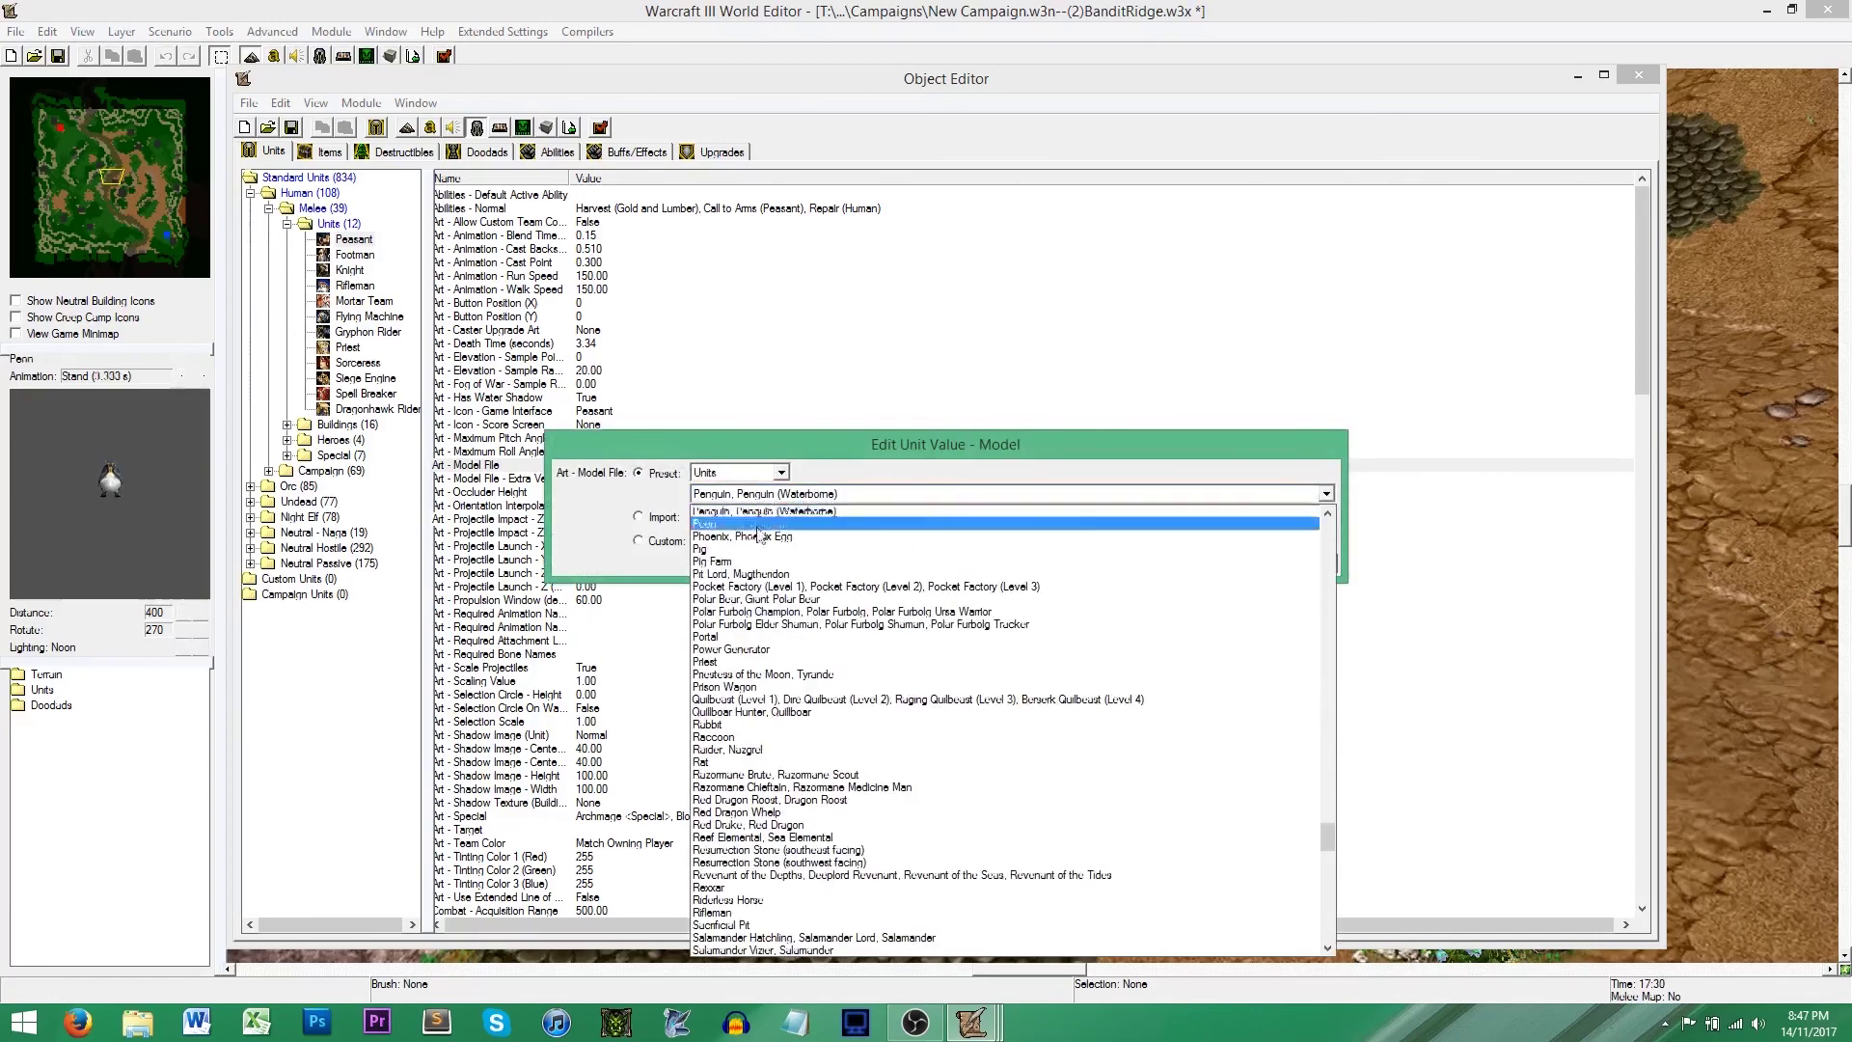
{"action": "left_click", "coordinate": [717, 524]}
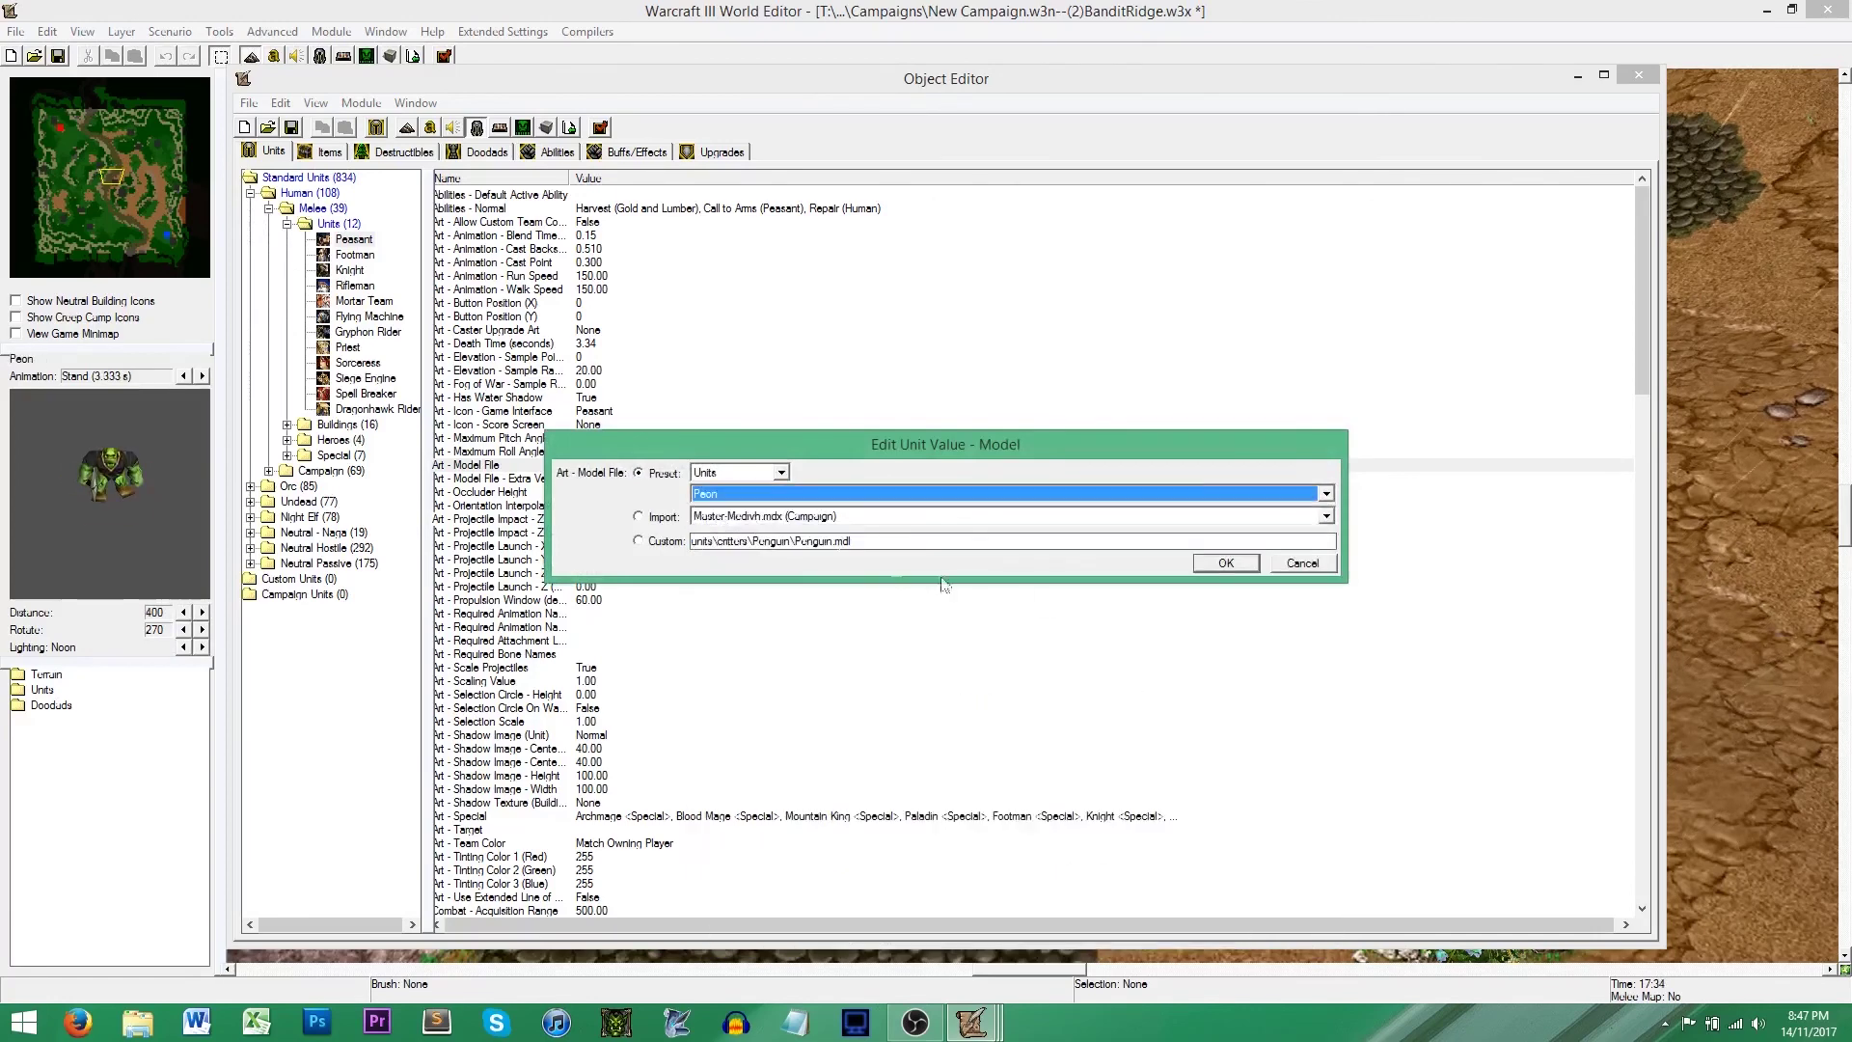
{"action": "left_click", "coordinate": [1228, 563]}
{"action": "left_click", "coordinate": [741, 546]}
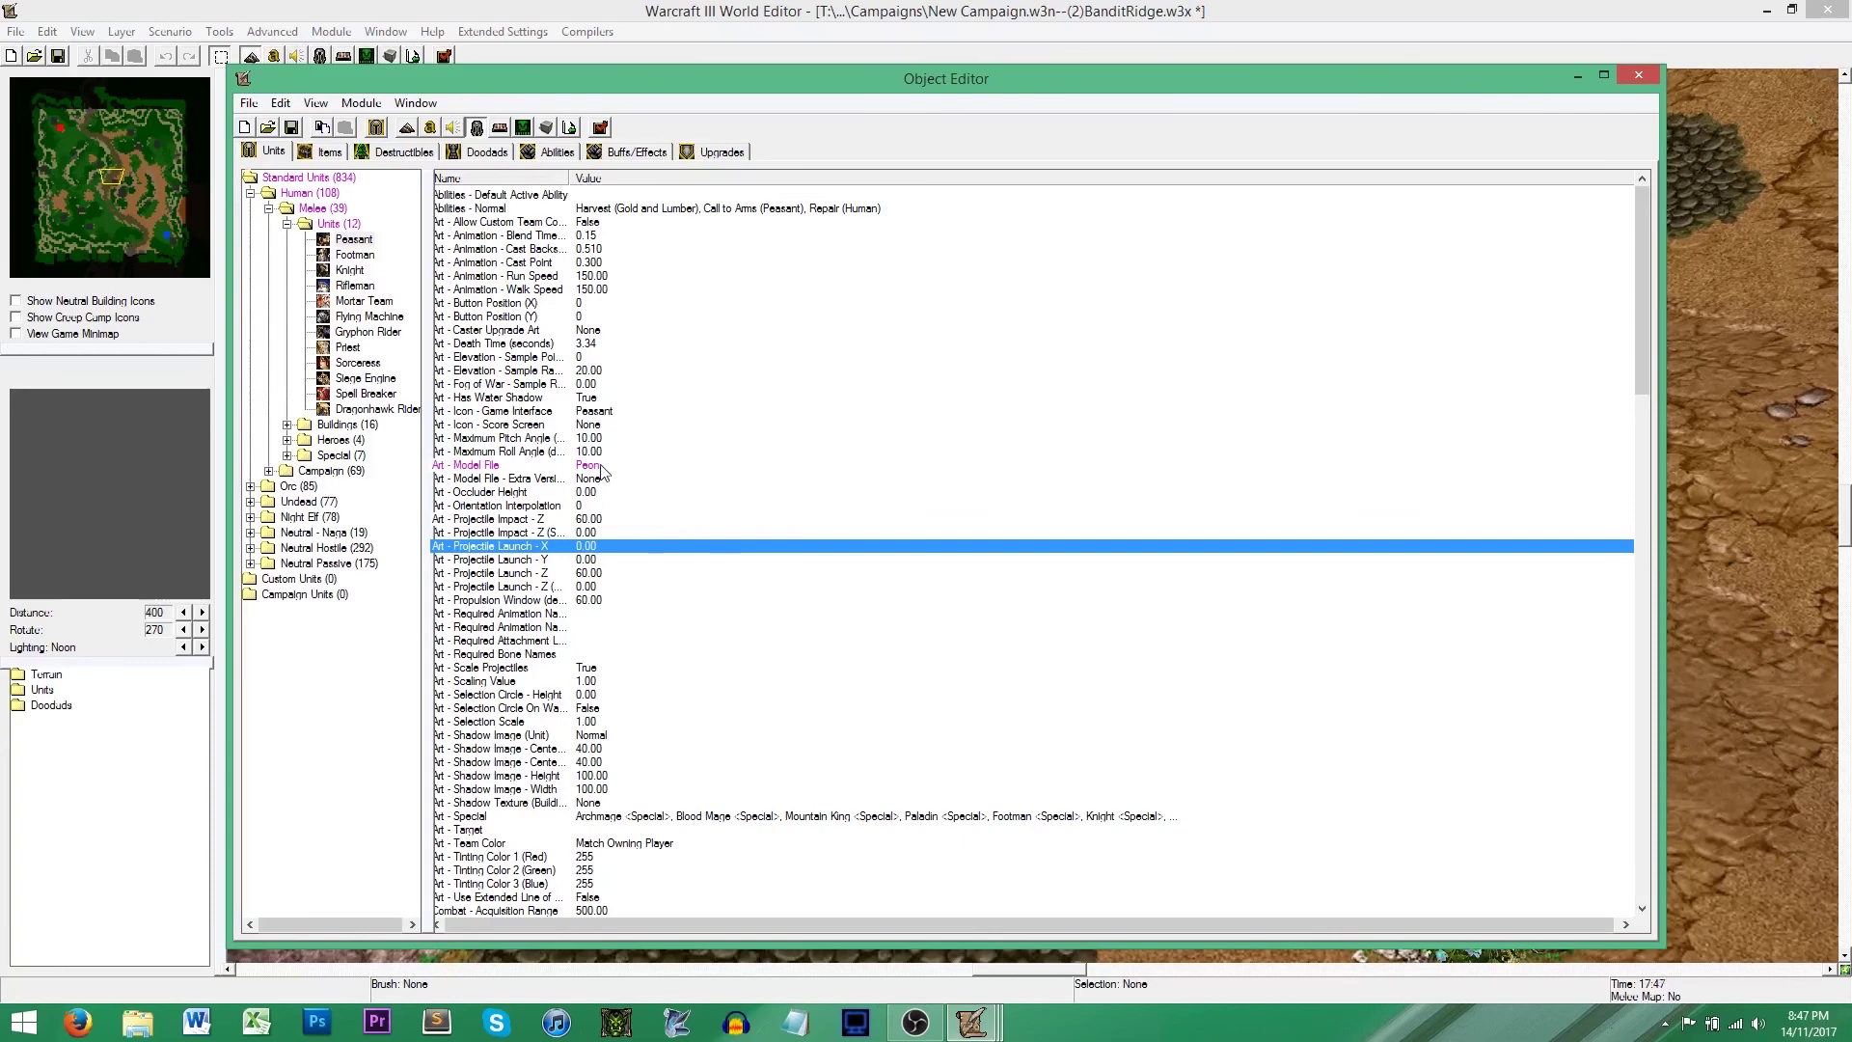
- Reset the Peasant's Art - Model File in the map's Object Editor to its default
{"action": "right_click", "coordinate": [601, 467]}
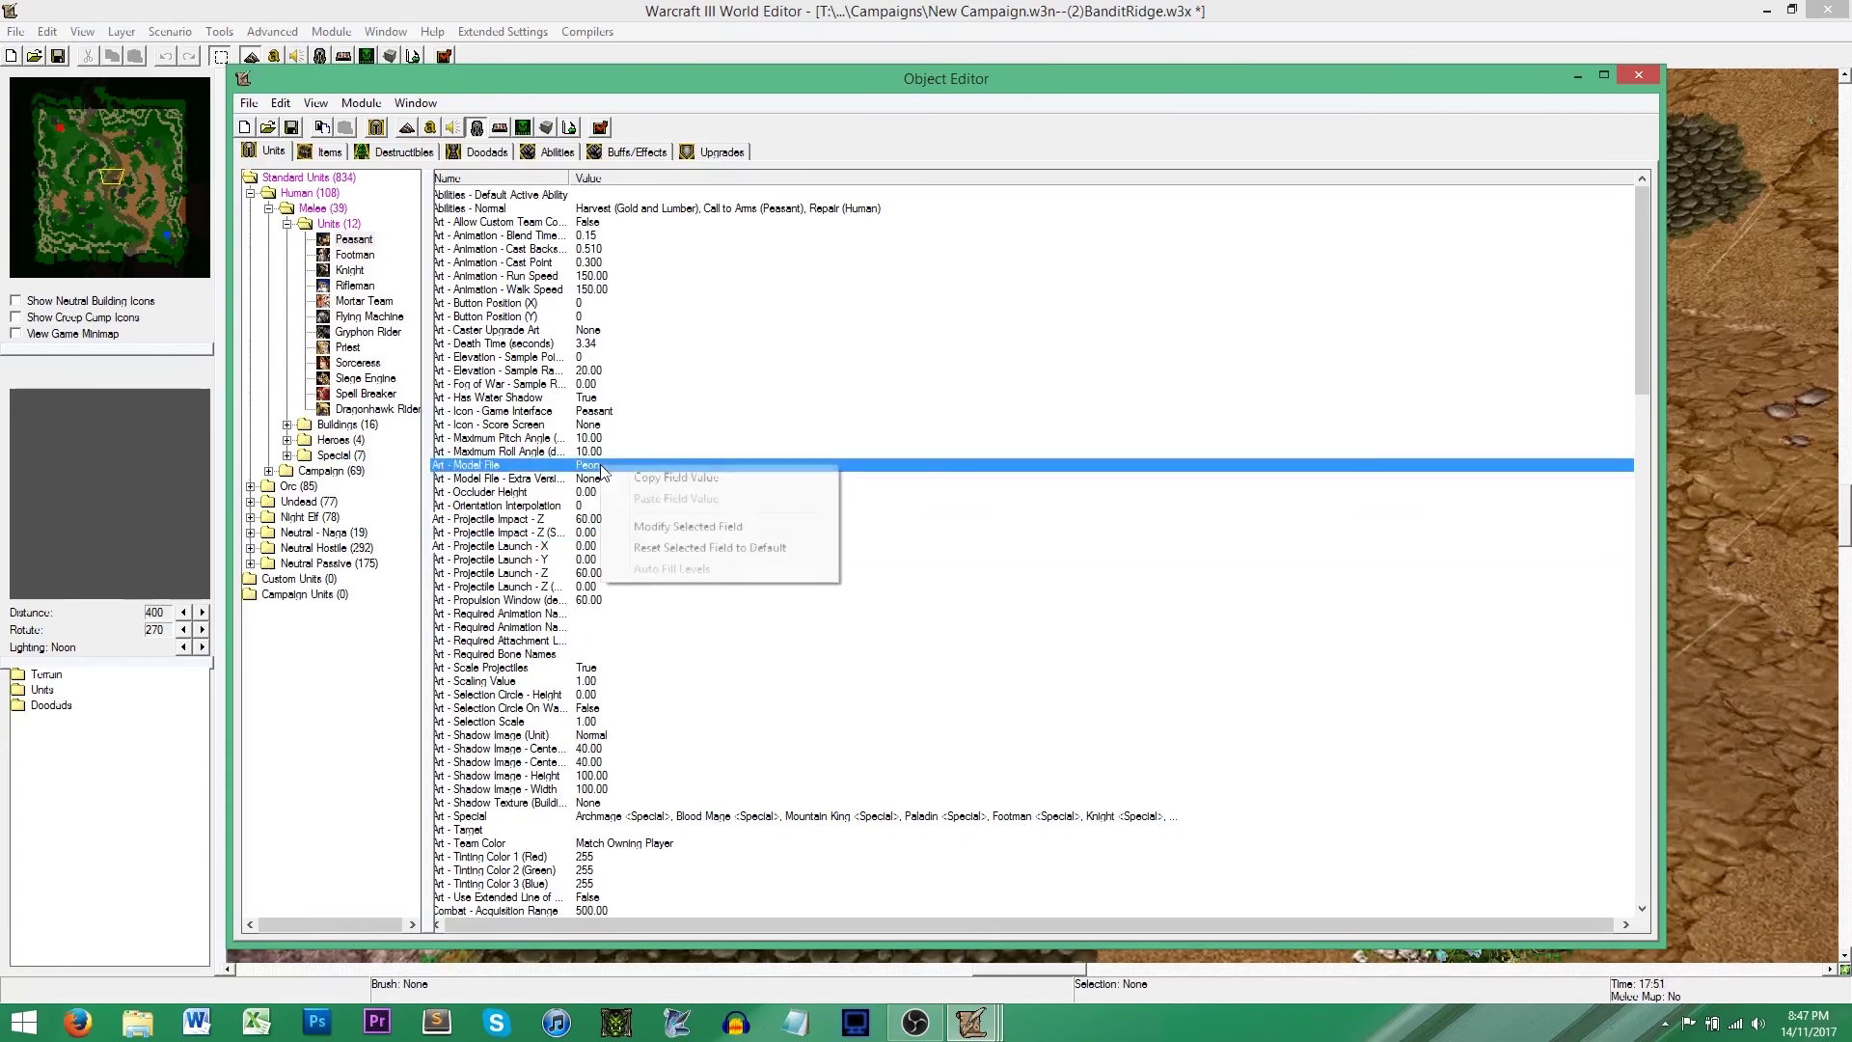
{"action": "left_click", "coordinate": [676, 554]}
{"action": "left_click", "coordinate": [686, 411]}
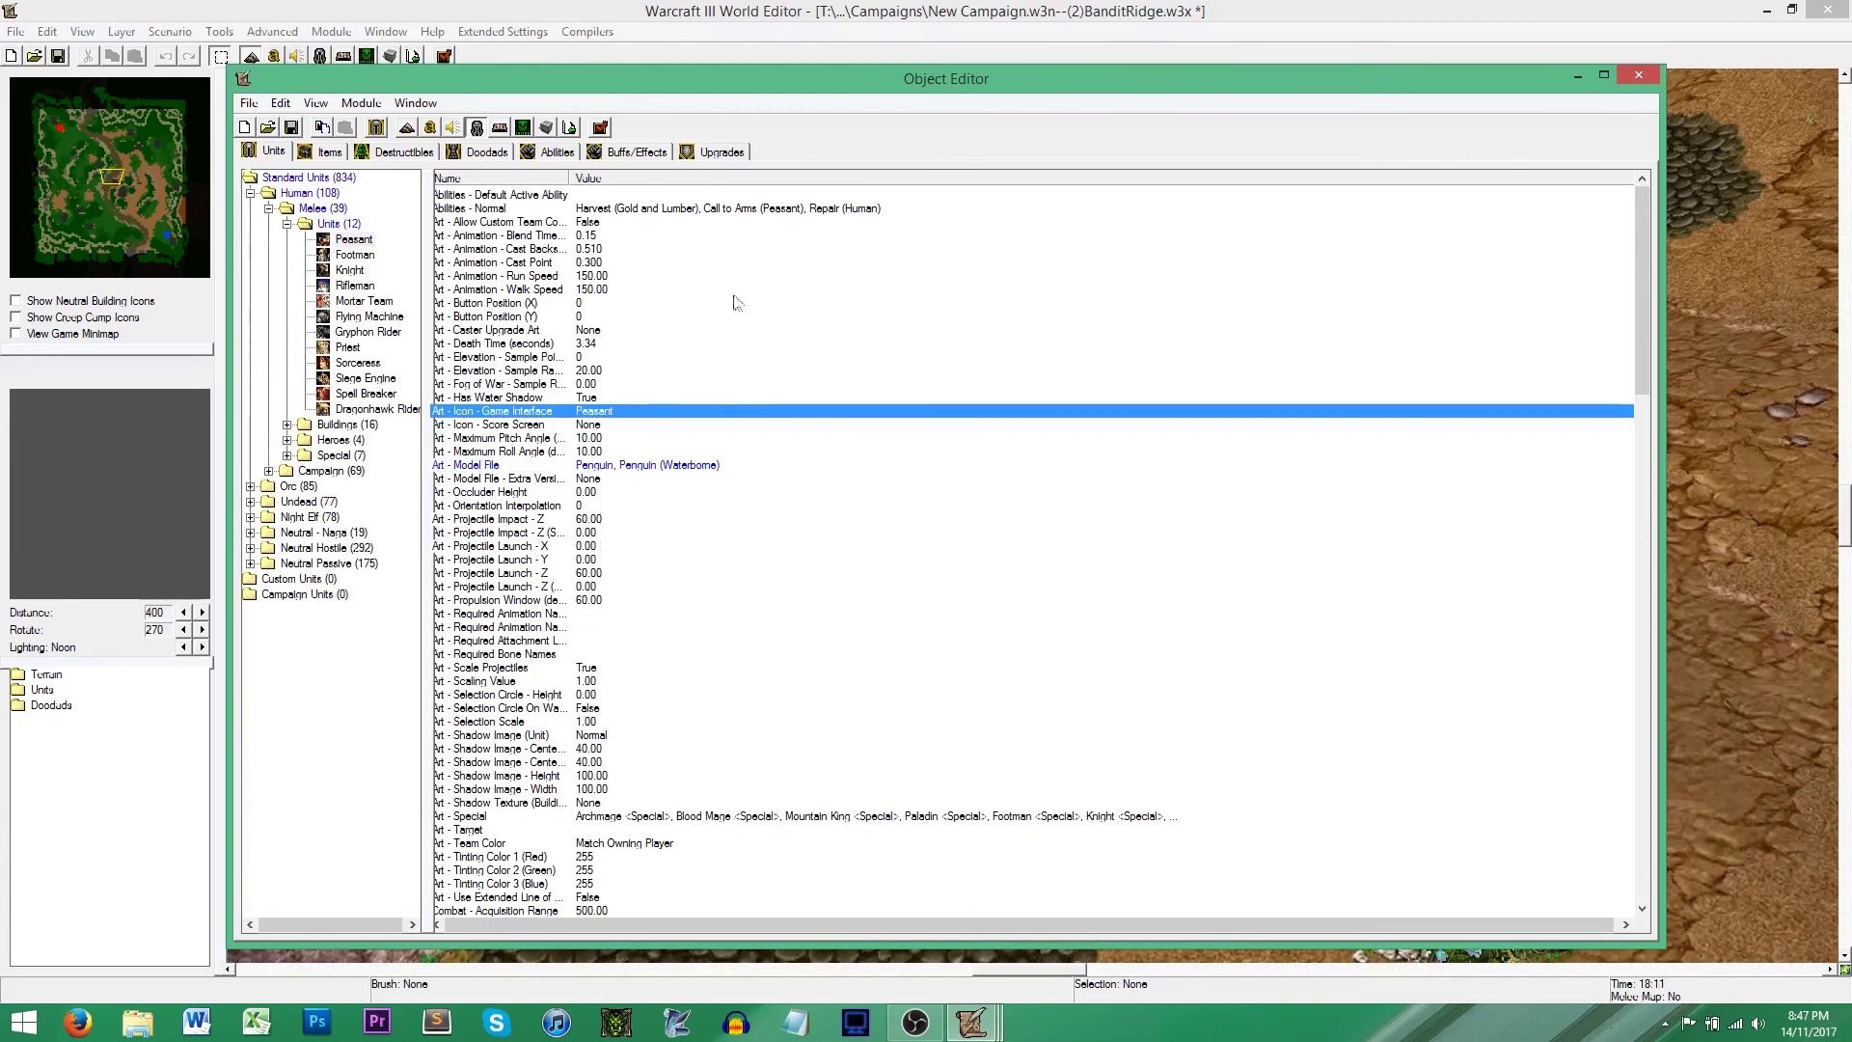
- Close the map's Object Editor, return to the campaign's general settings and save the campaign
{"action": "left_click", "coordinate": [1638, 74]}
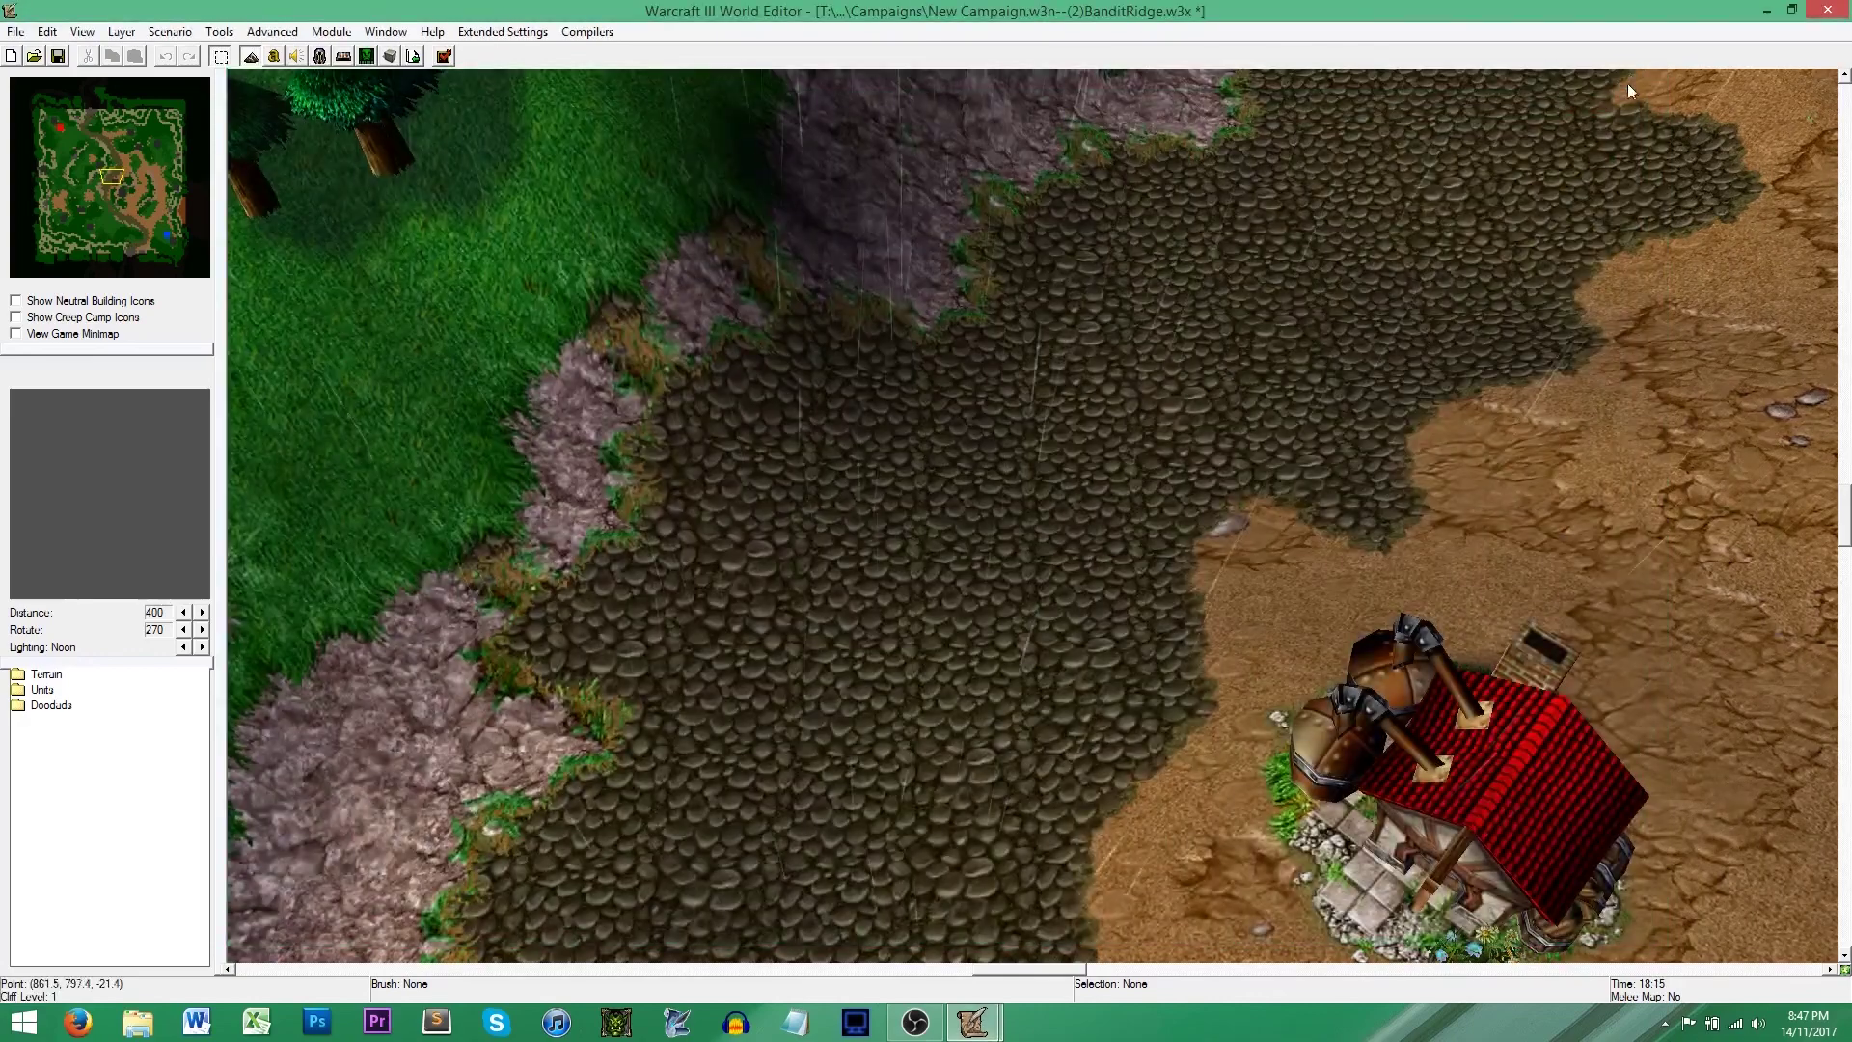
{"action": "left_click", "coordinate": [344, 57]}
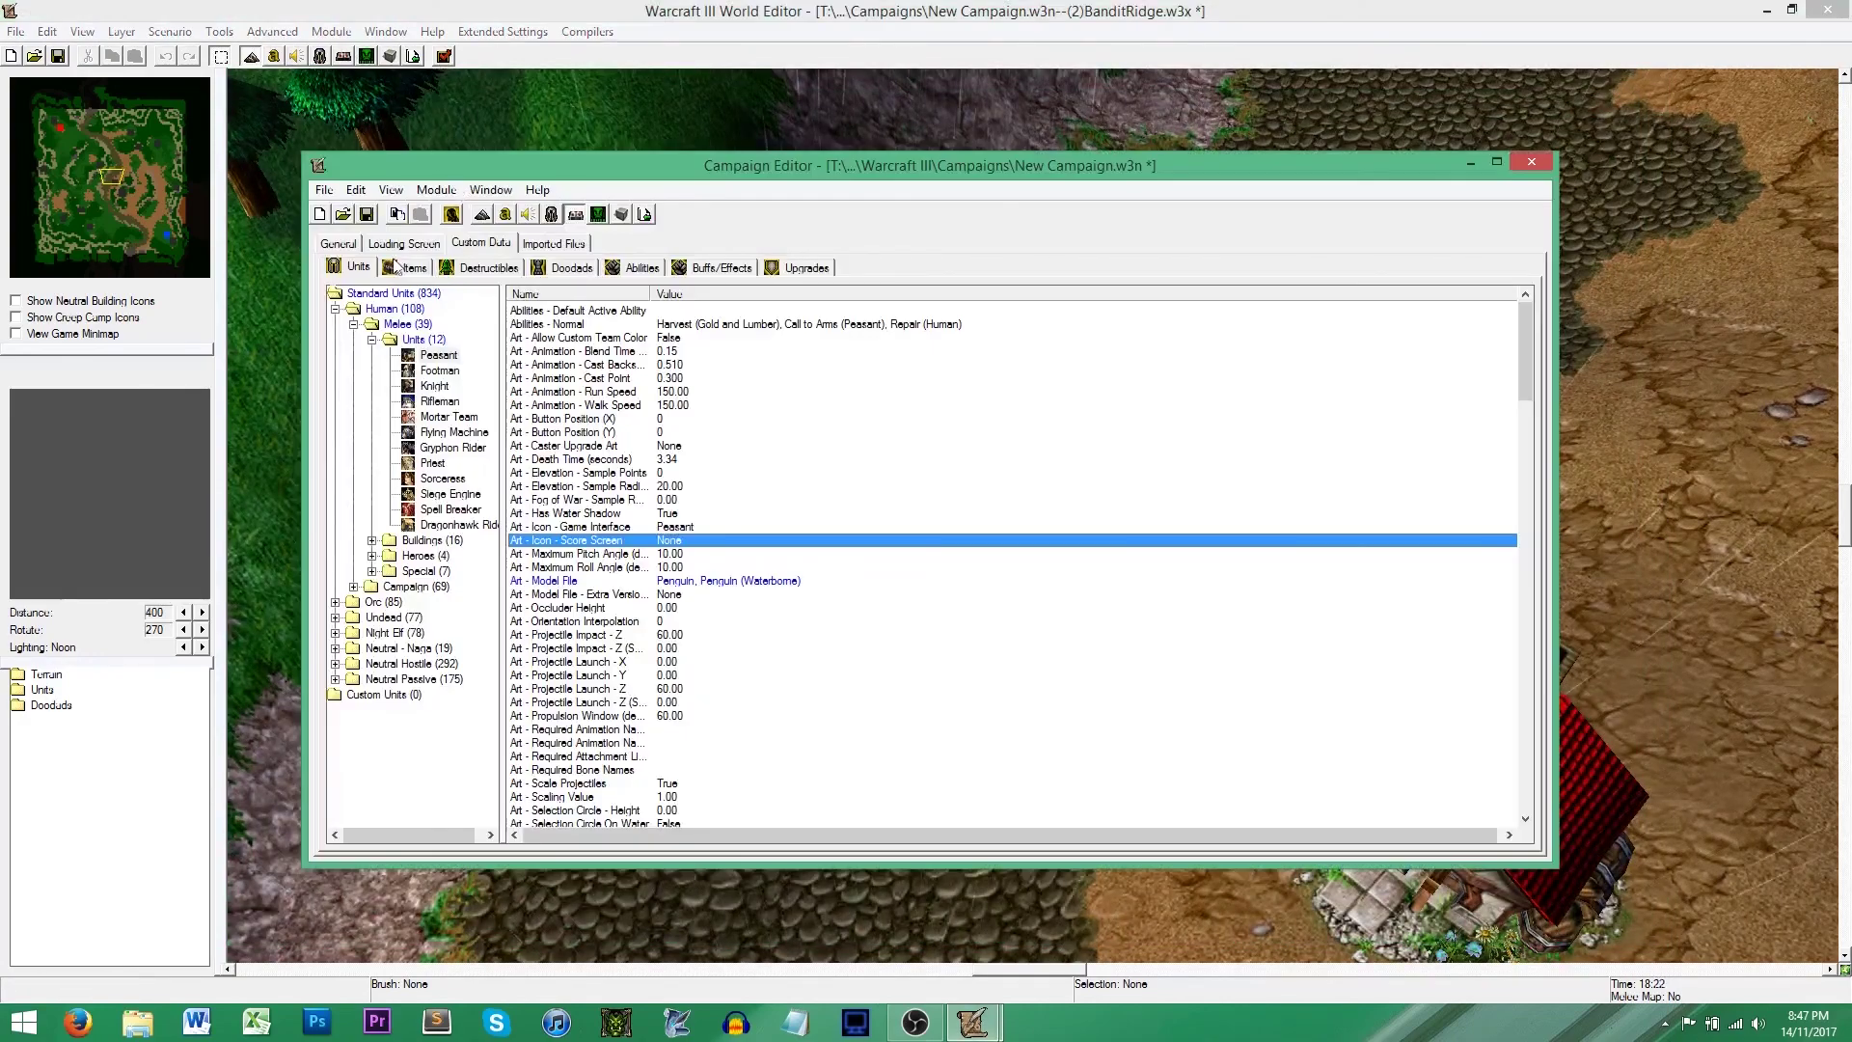
{"action": "left_click", "coordinate": [345, 245]}
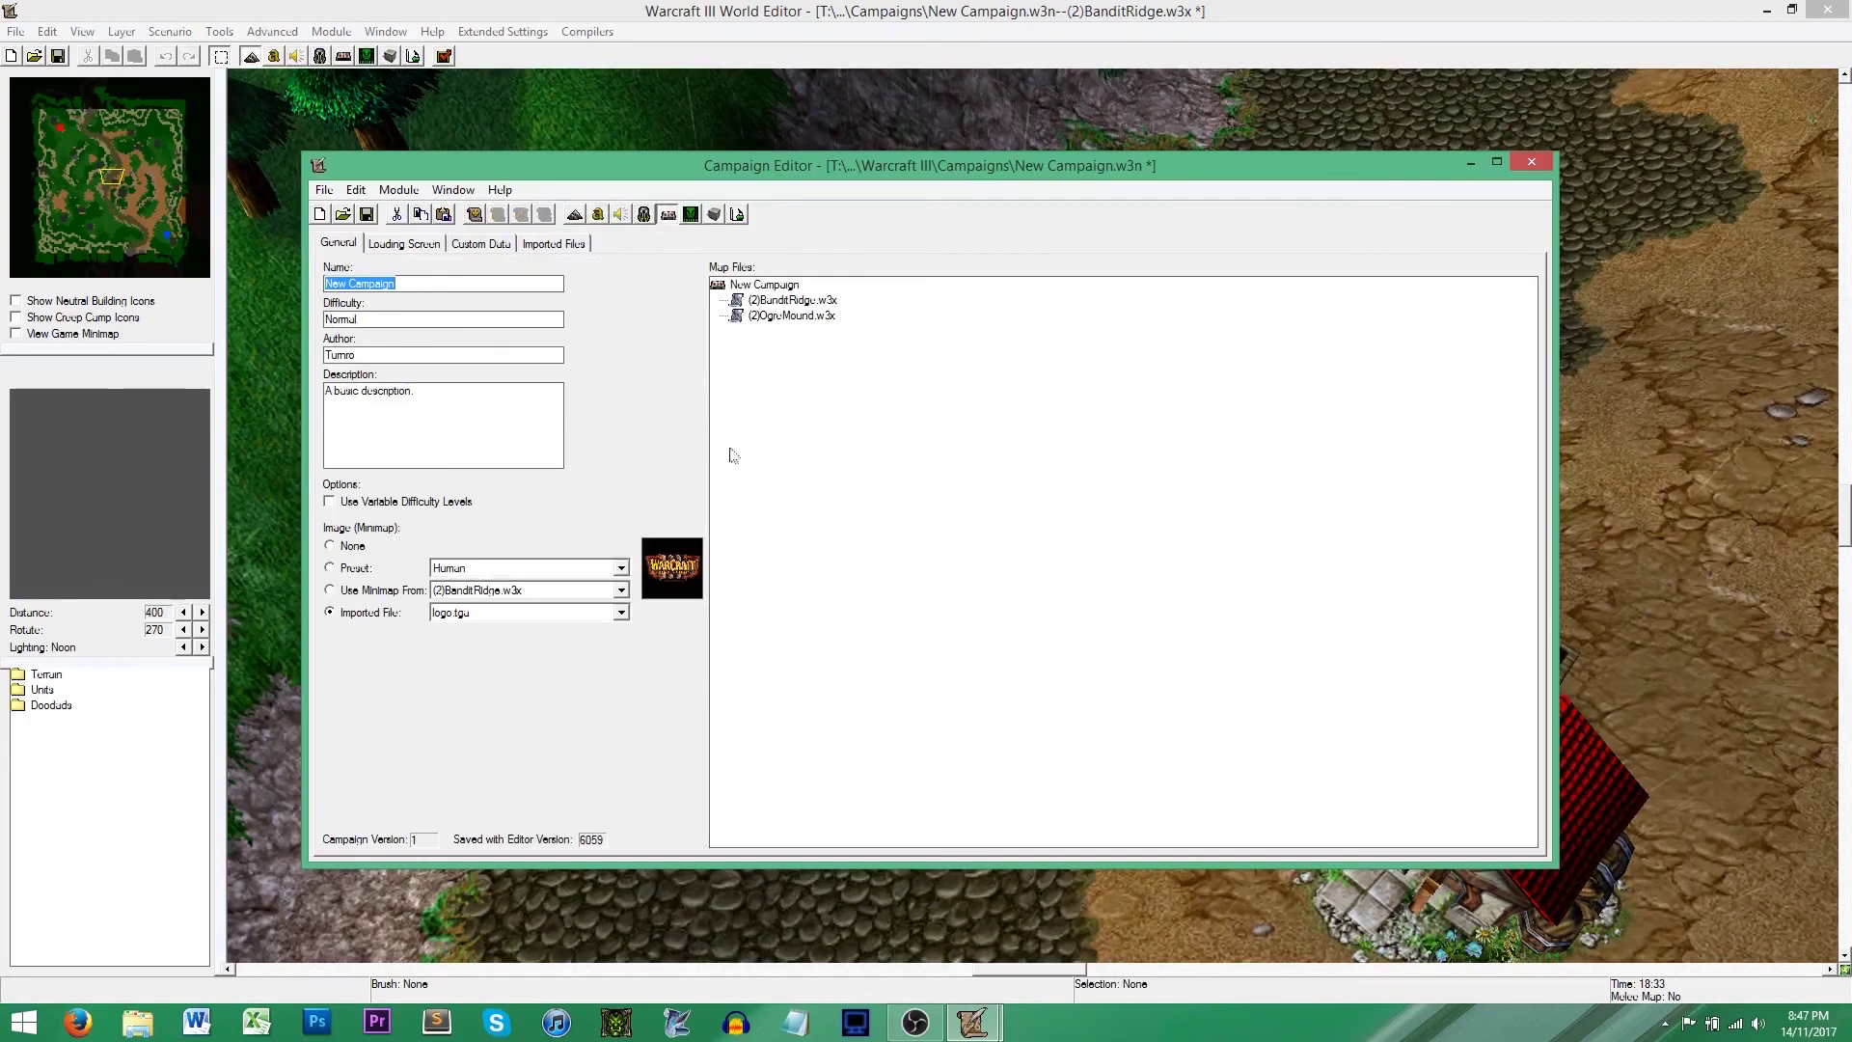
{"action": "left_click", "coordinate": [367, 214]}
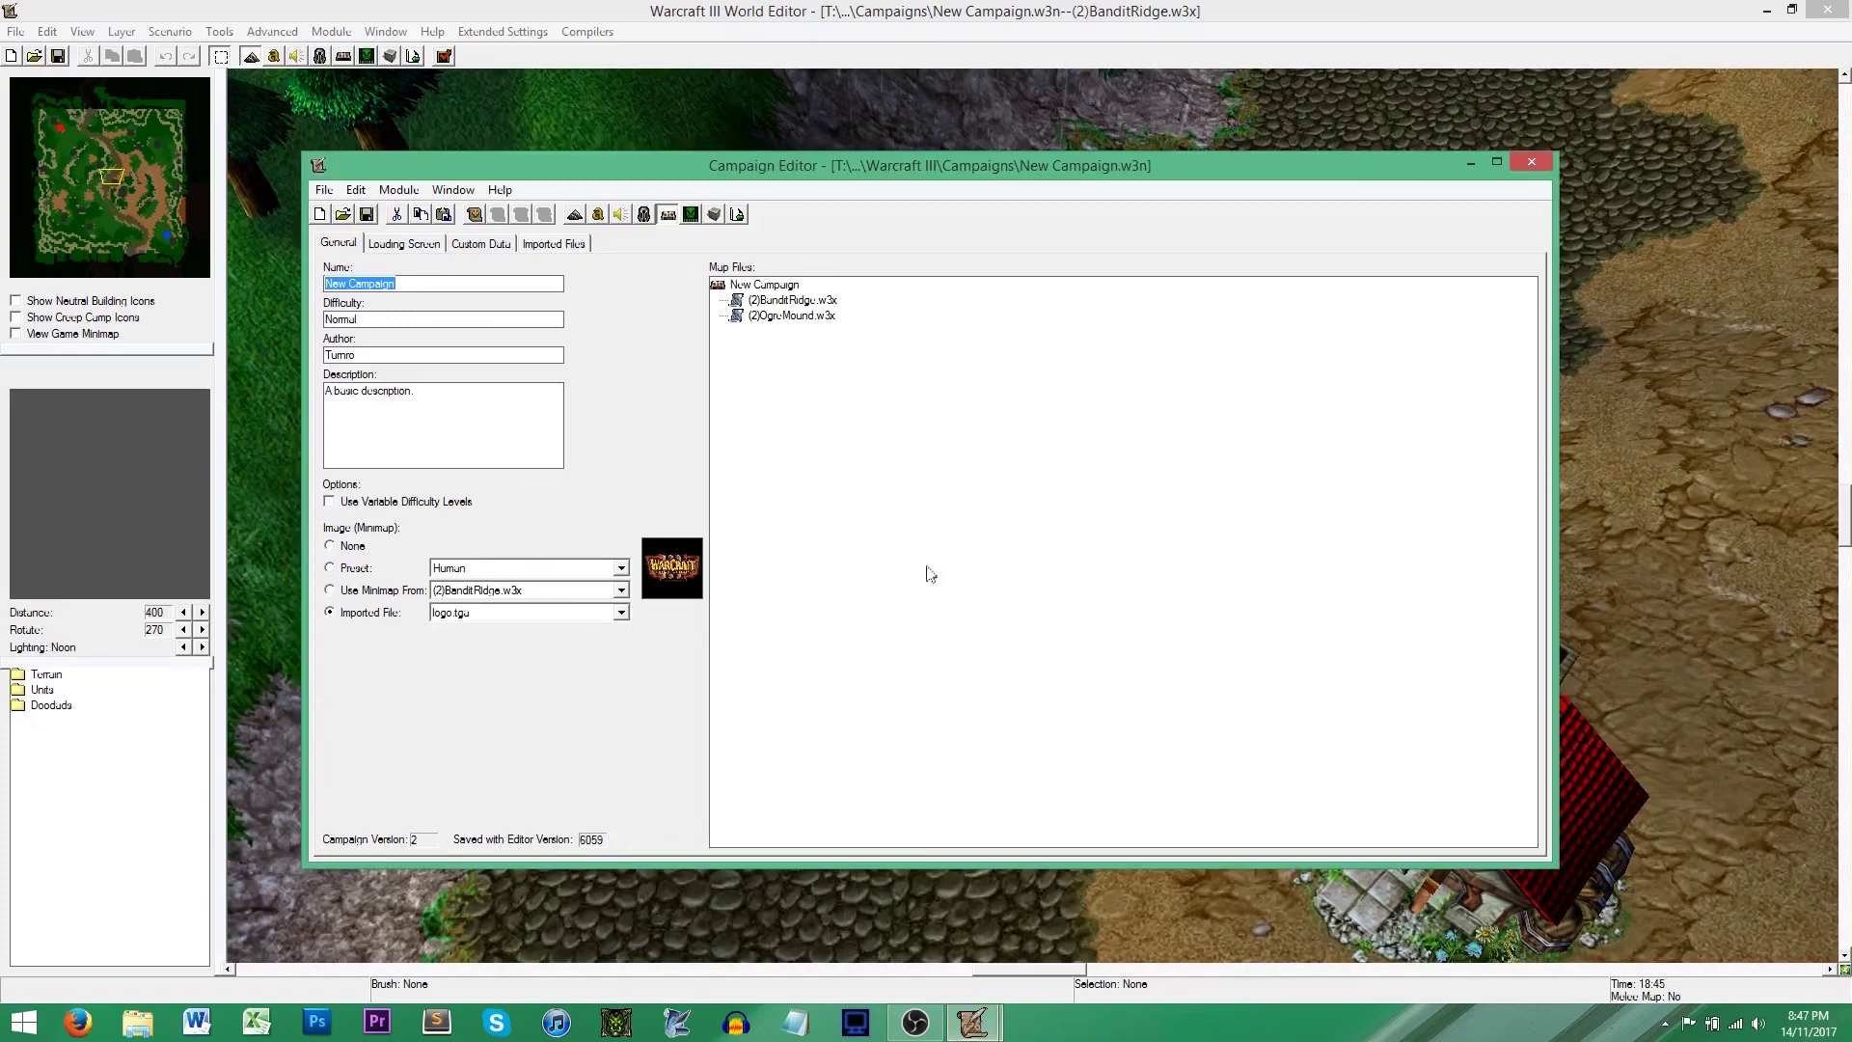
- Switch to Warcraft III: The Frozen Throne and start playing "New Campaign" from the single-player custom campaigns
{"action": "left_click", "coordinate": [618, 1022]}
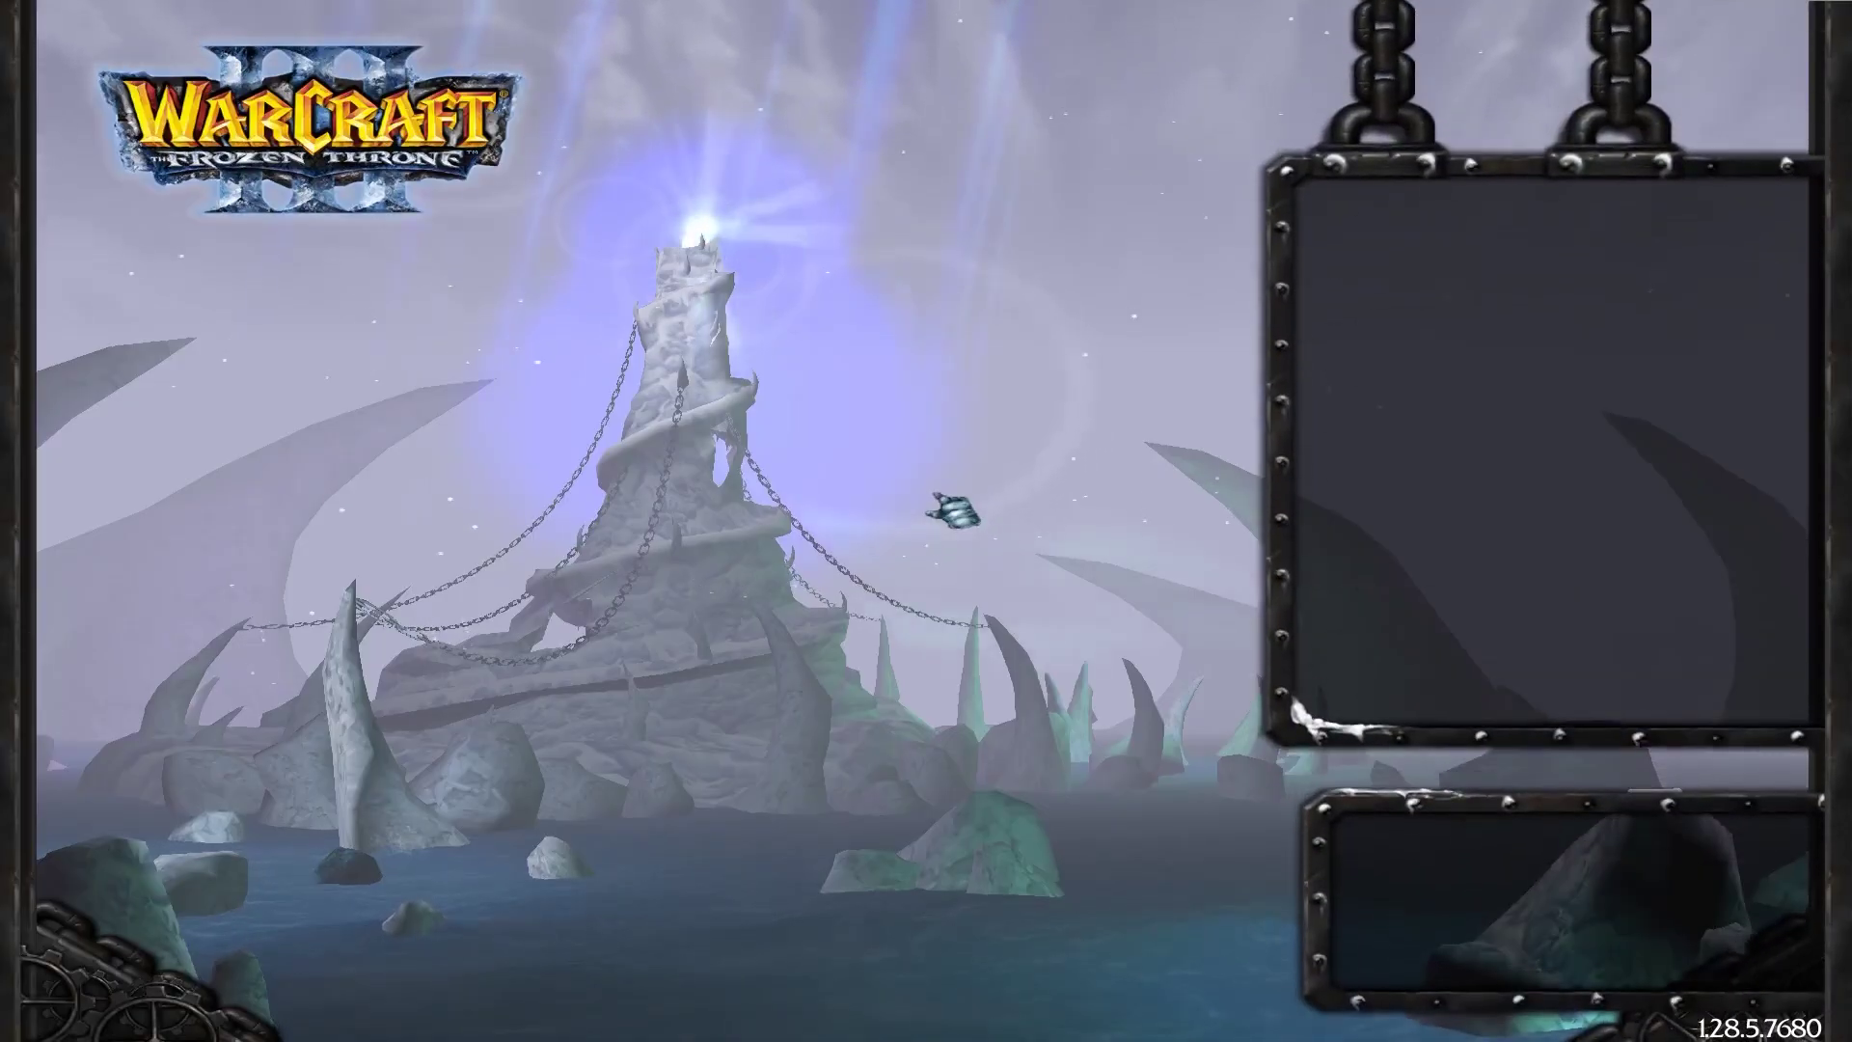
{"action": "left_click", "coordinate": [1534, 272]}
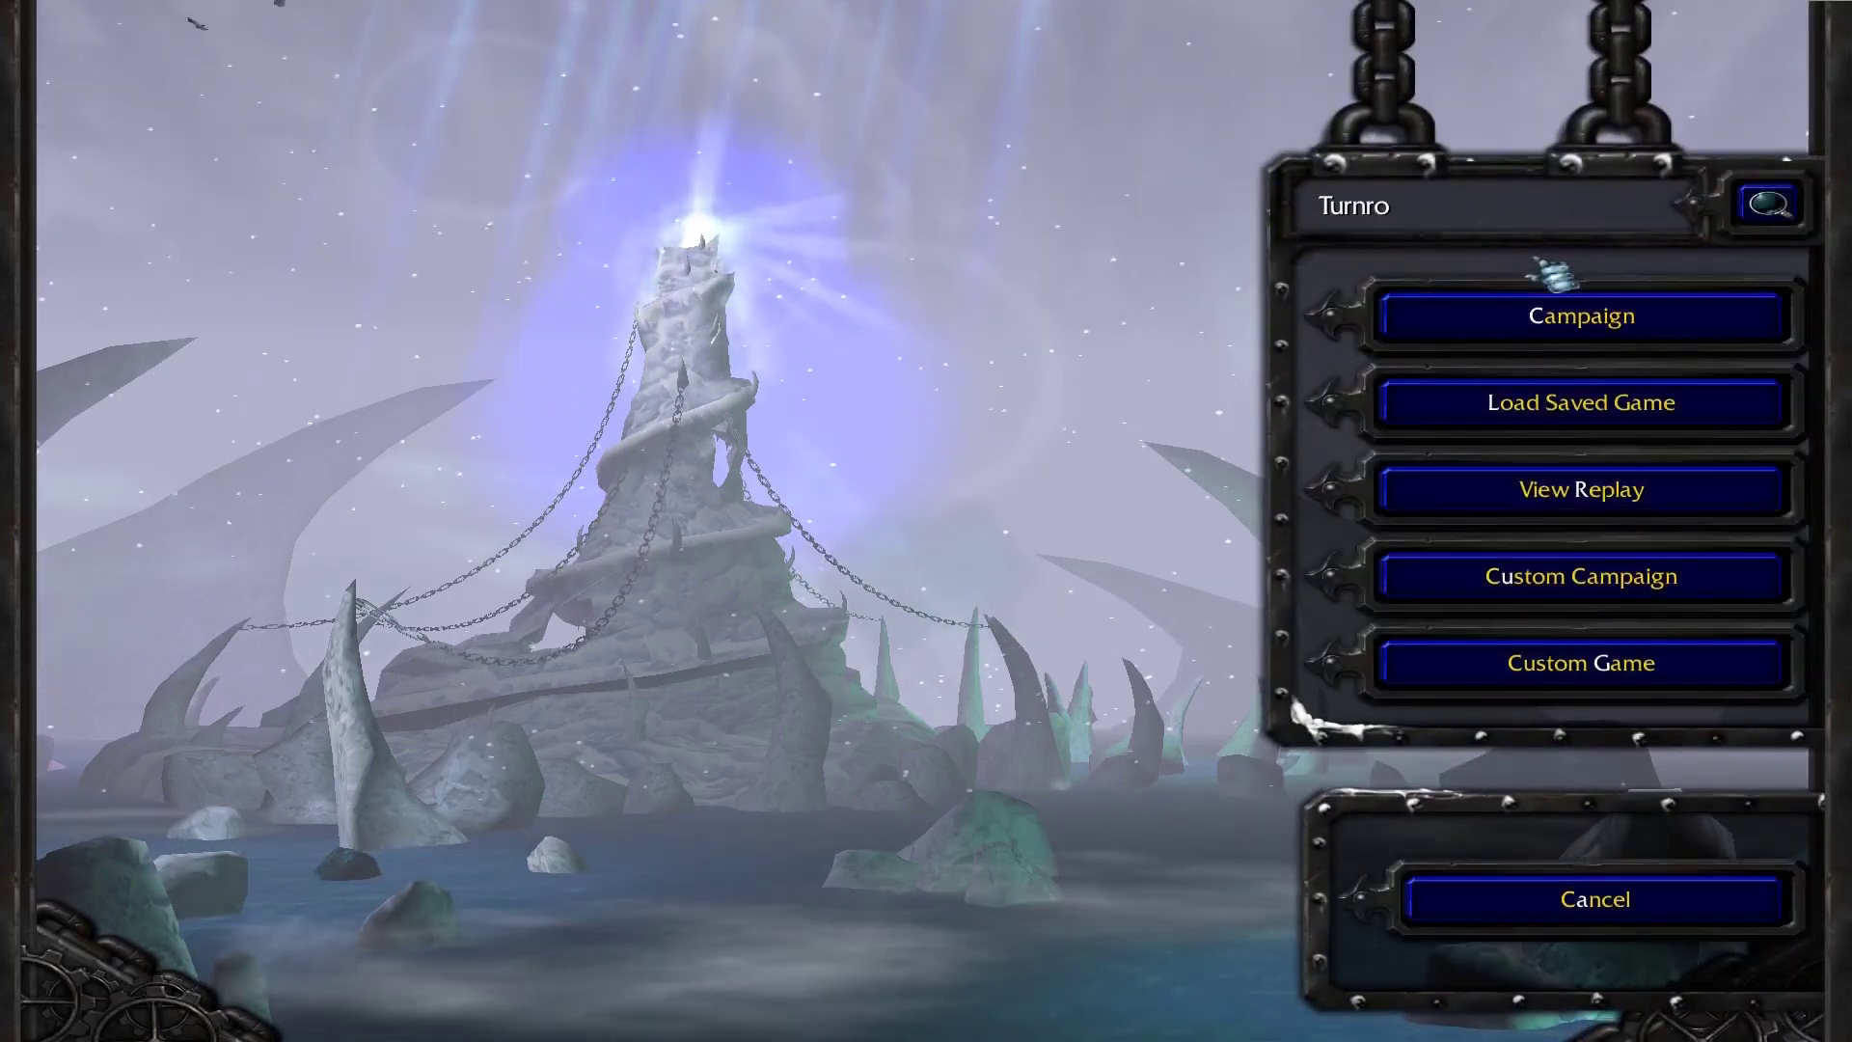
{"action": "left_click", "coordinate": [1574, 584]}
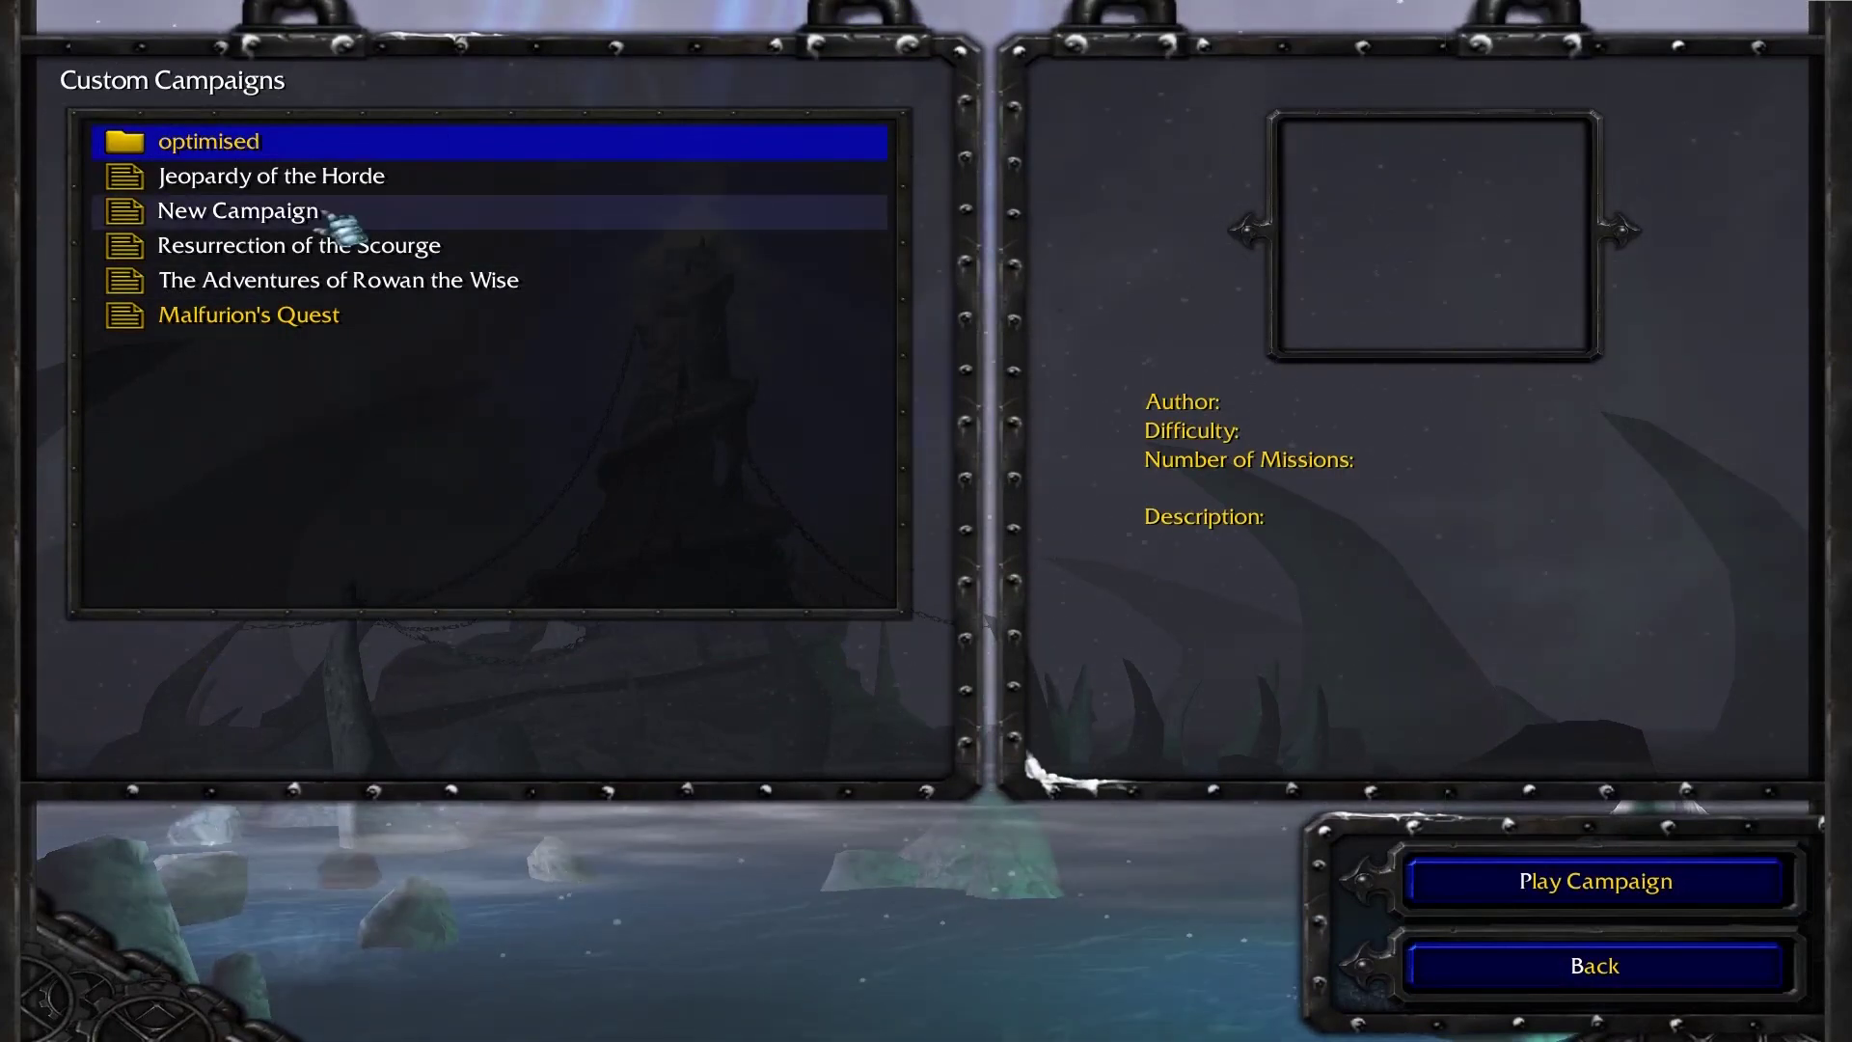
{"action": "left_click", "coordinate": [386, 210]}
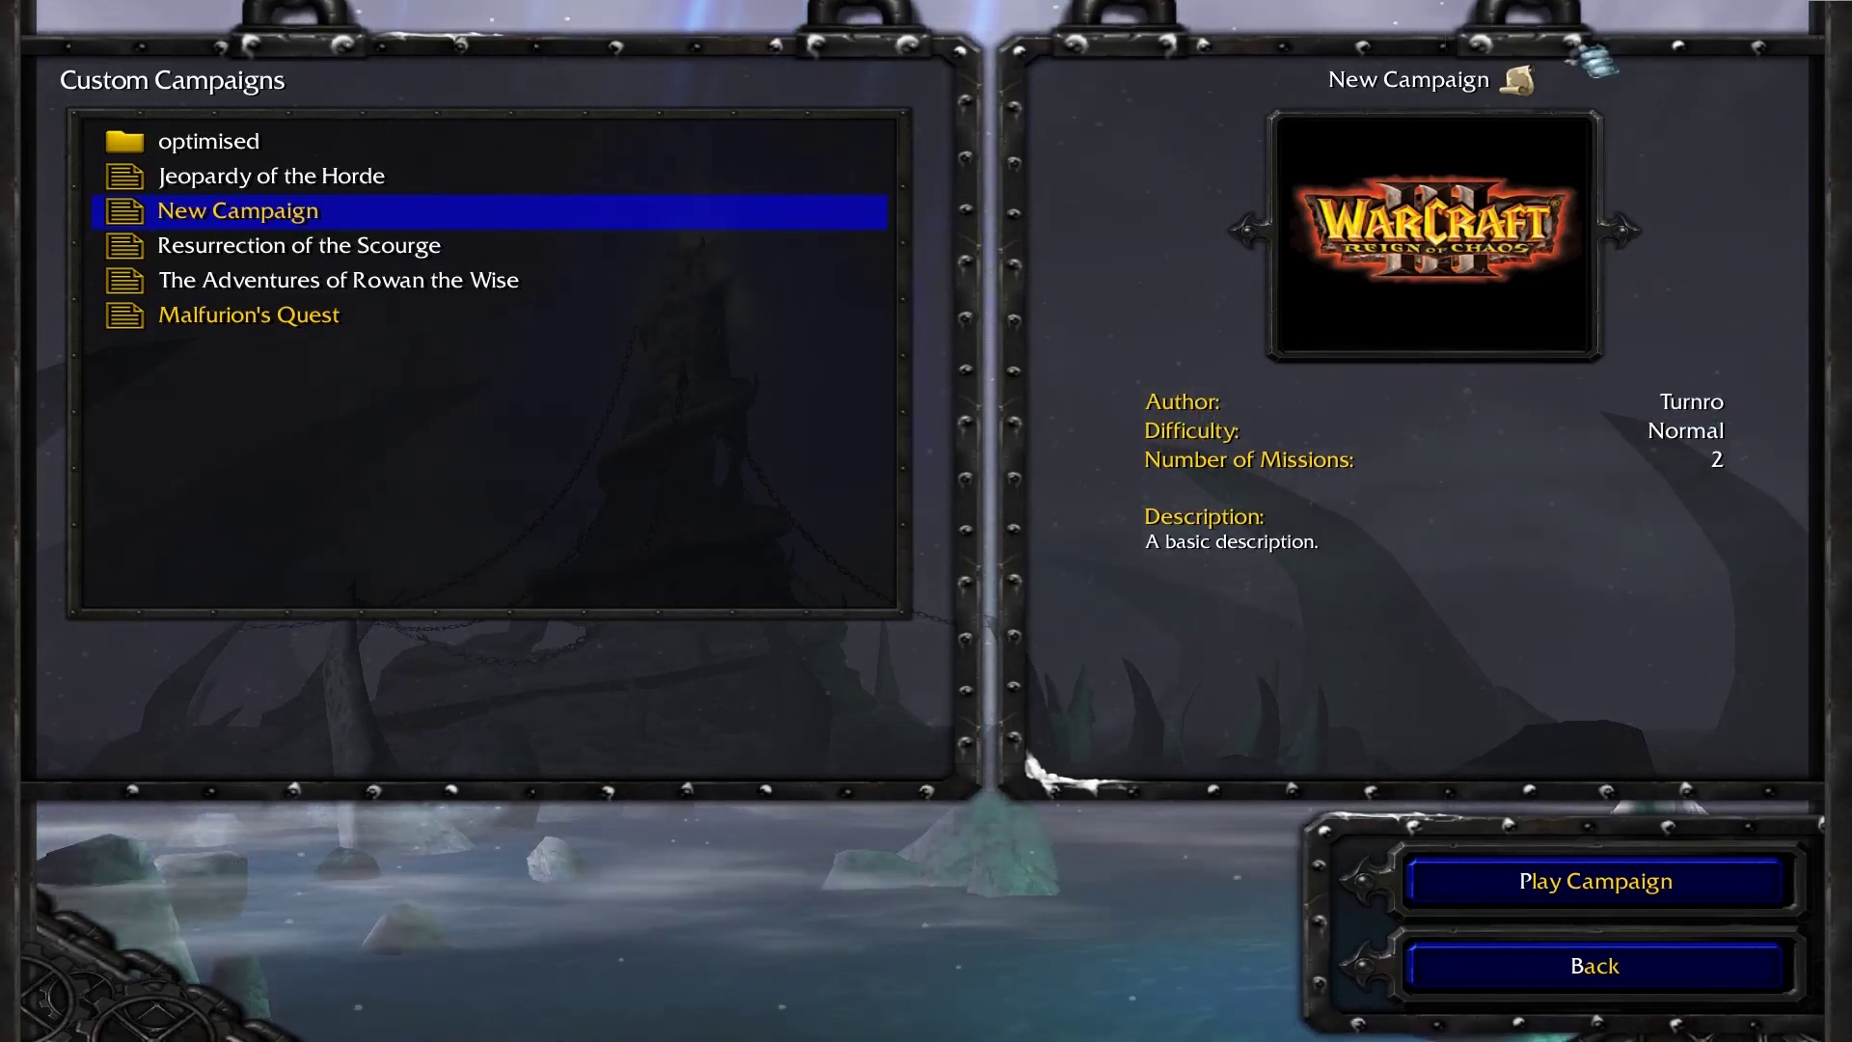
{"action": "left_click", "coordinate": [1631, 881]}
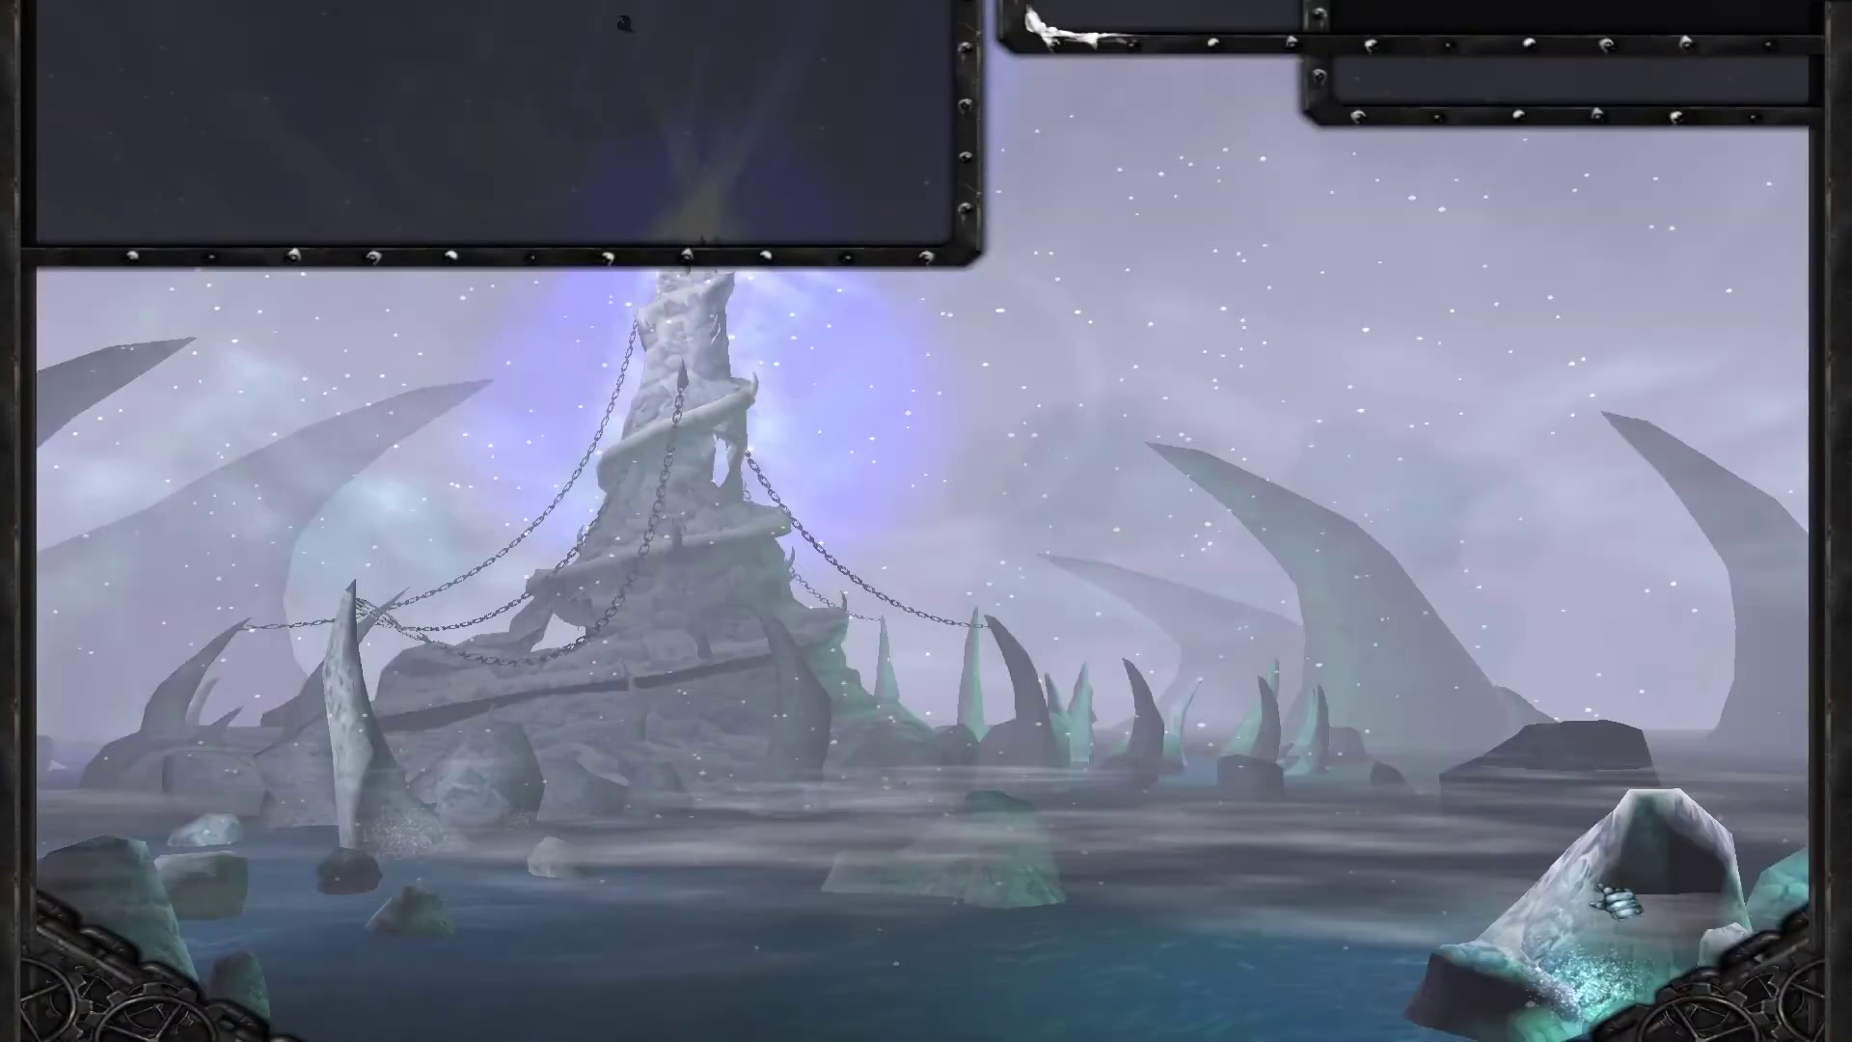